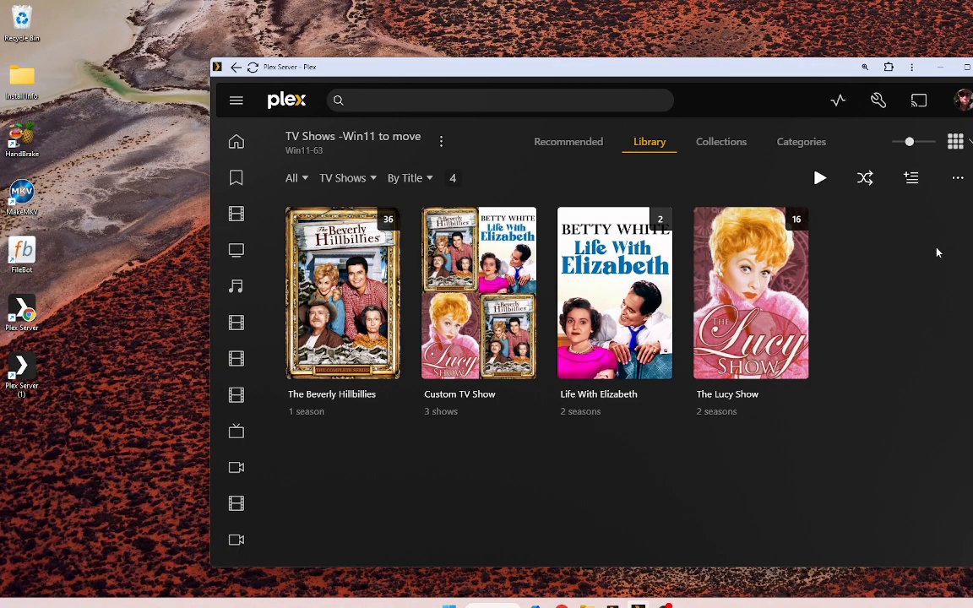
# Show all titles of the "Movies - Win11 to move" library in a maximized window
pyautogui.moveTo(752, 73); pyautogui.dragTo(726, 64)
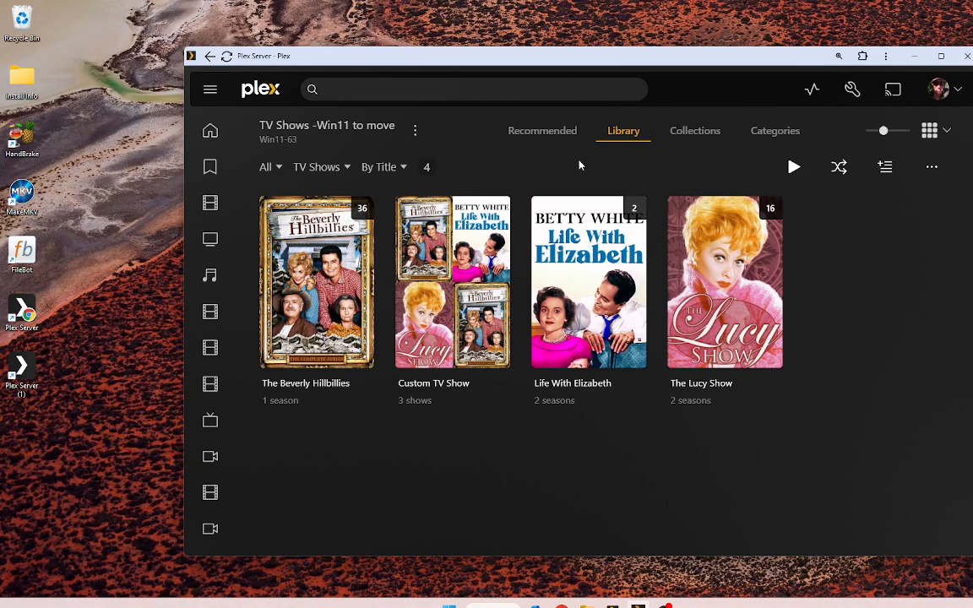
pyautogui.click(210, 57)
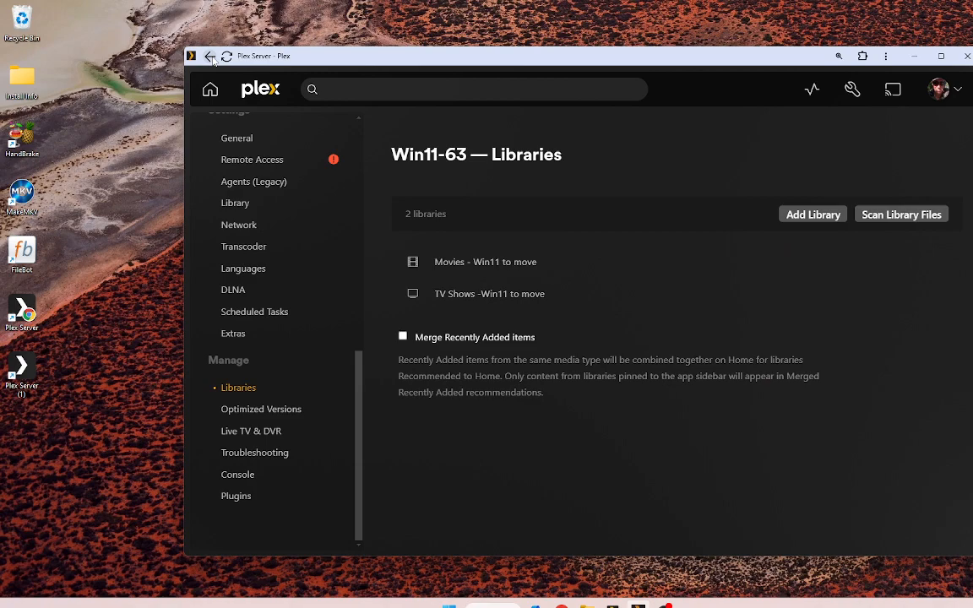
pyautogui.click(498, 264)
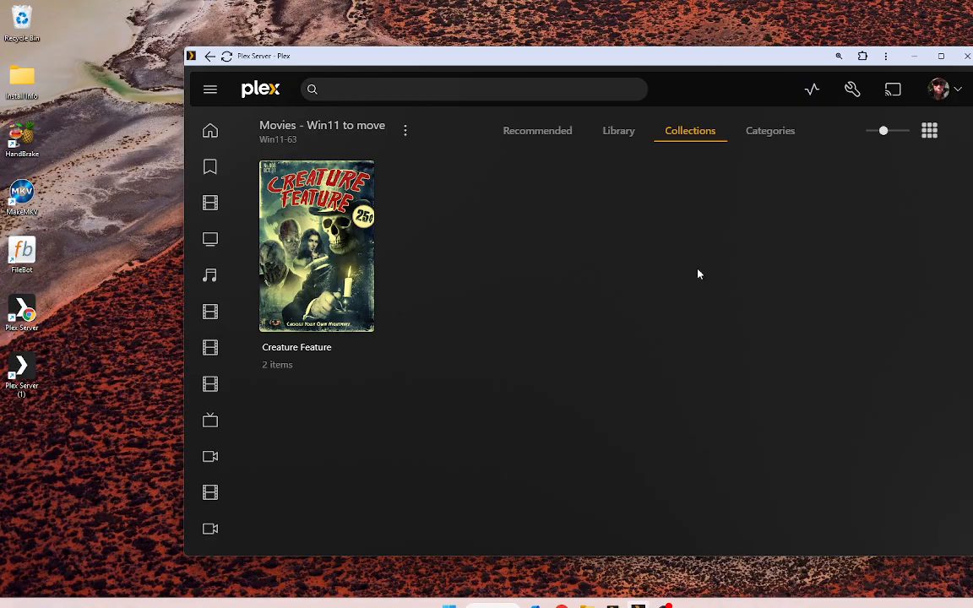
pyautogui.click(618, 132)
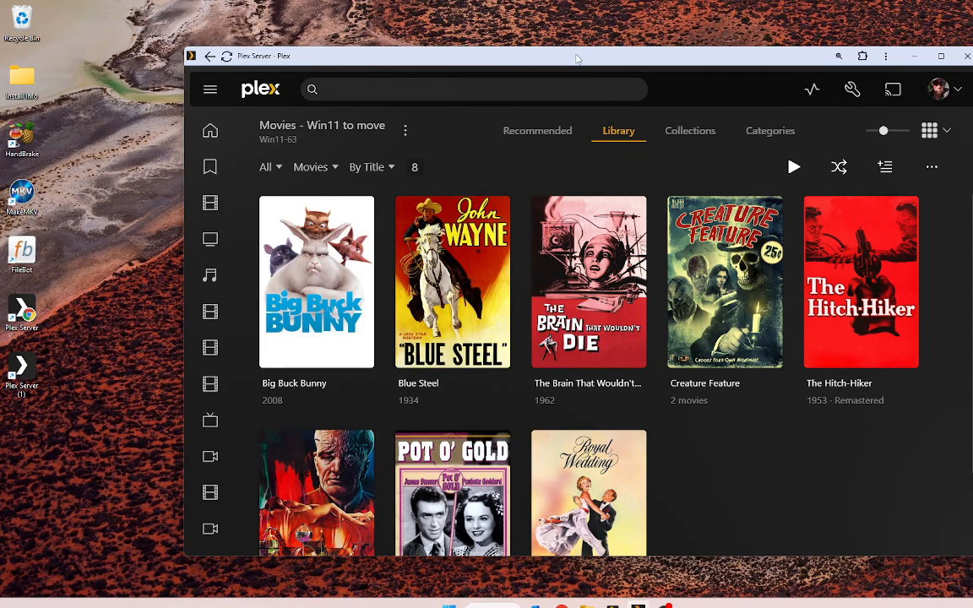
pyautogui.doubleClick(577, 59)
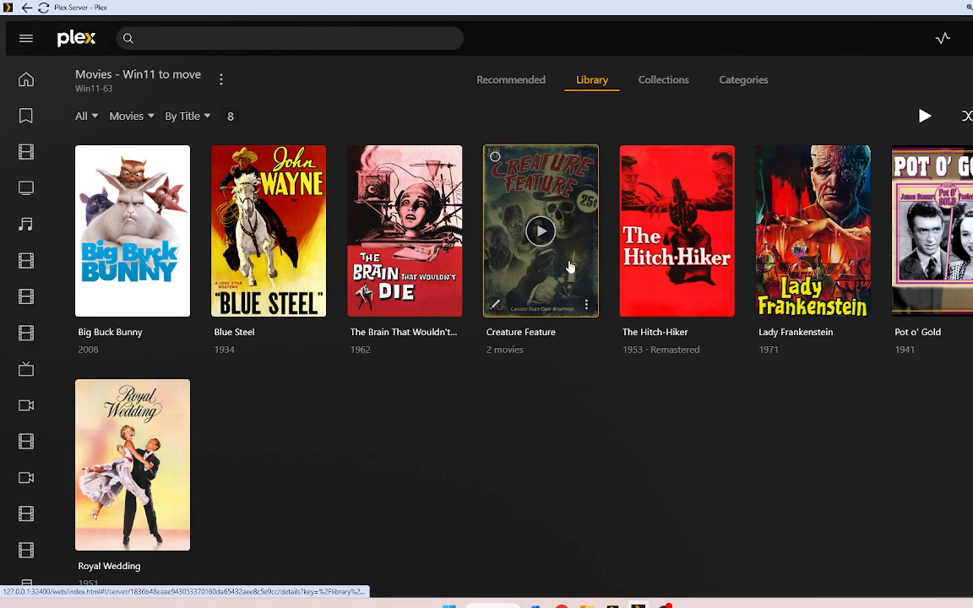
# Review the background and poster artwork of the Creature Feature collection, leaving its edit dialog without saving
pyautogui.click(570, 267)
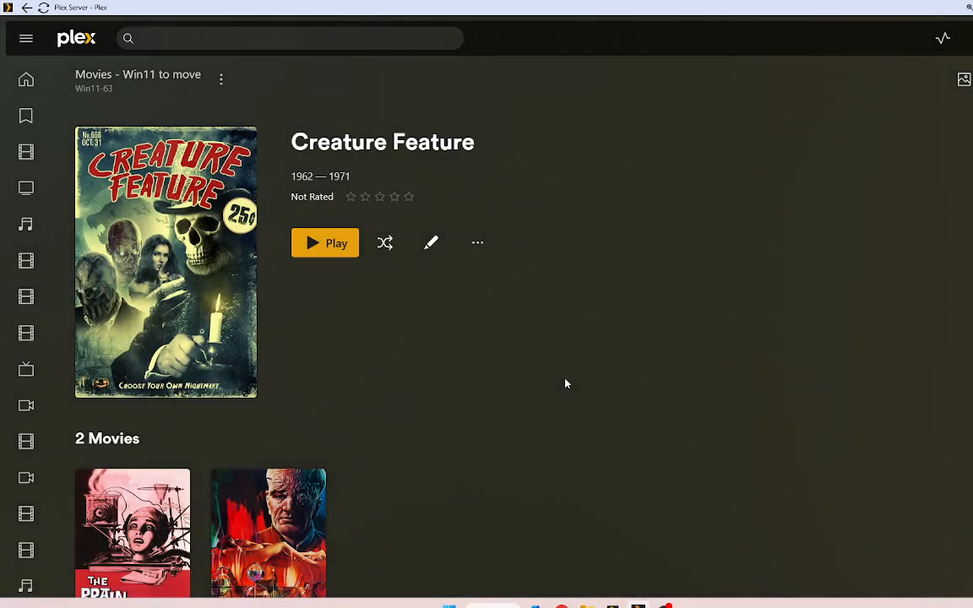
pyautogui.click(432, 245)
pyautogui.click(348, 226)
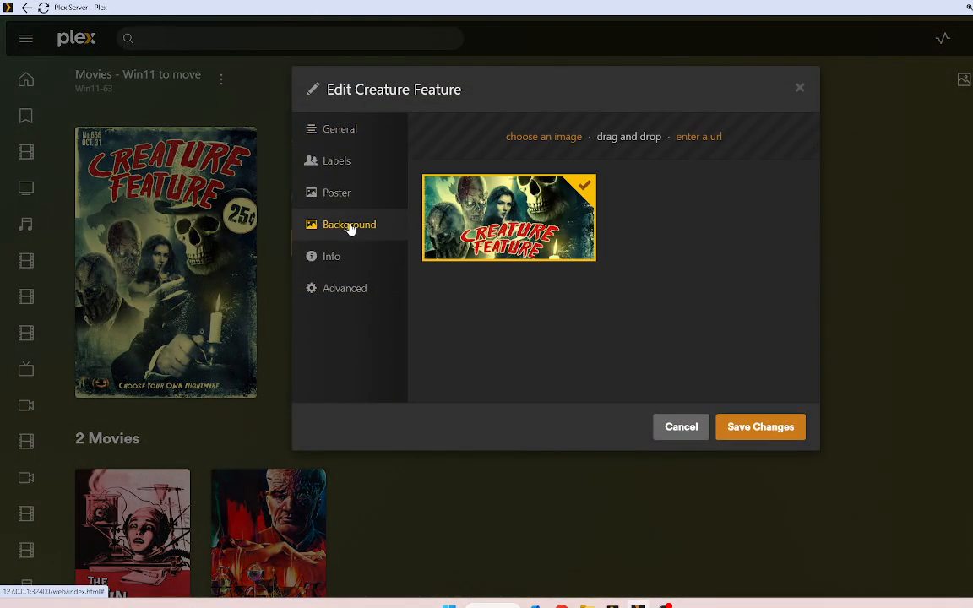
pyautogui.click(341, 194)
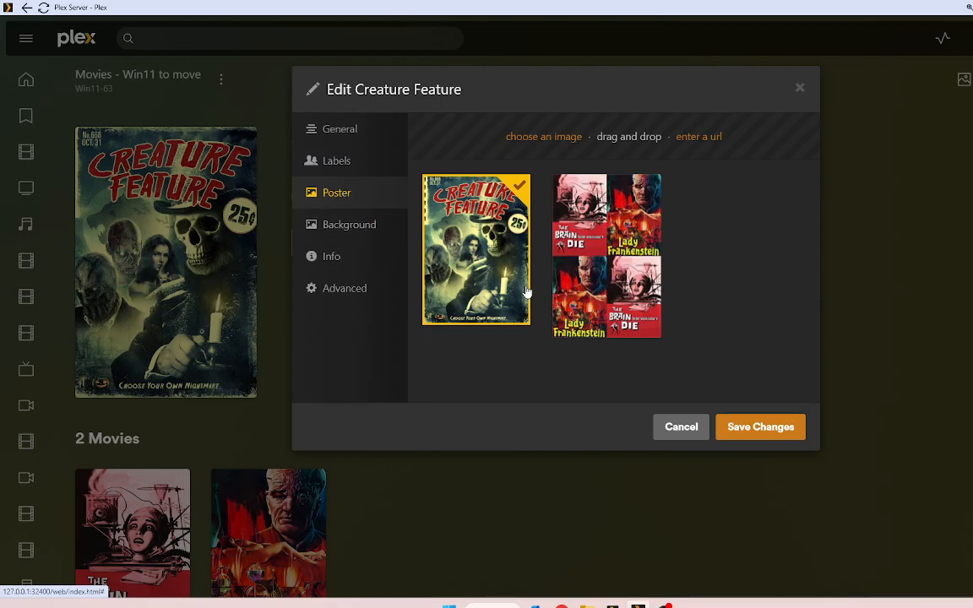
pyautogui.click(681, 427)
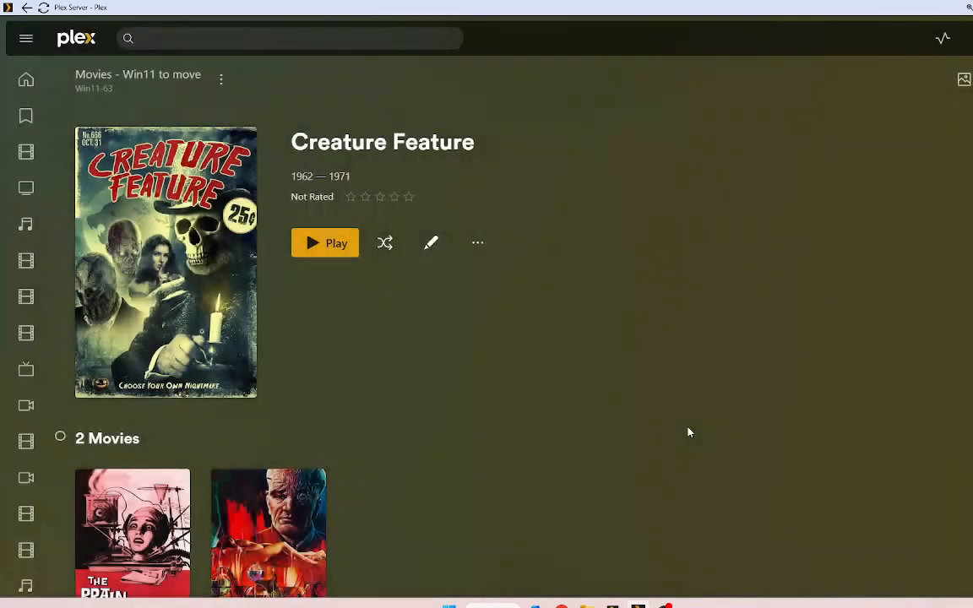
# Return to the server's libraries and look through the Custom TV Show collection in "TV Shows -Win11 to move"
pyautogui.click(28, 8)
pyautogui.click(27, 7)
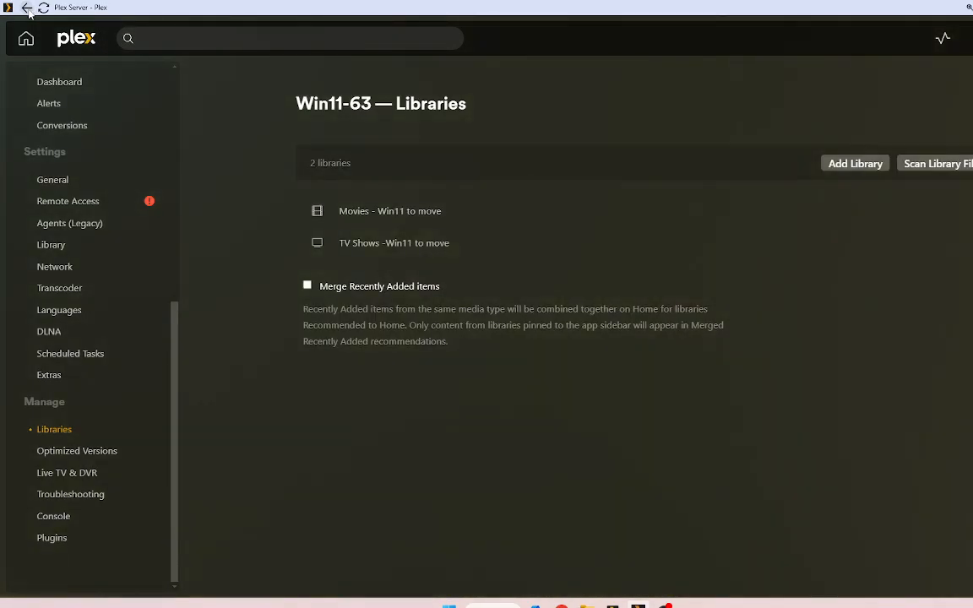
pyautogui.click(374, 244)
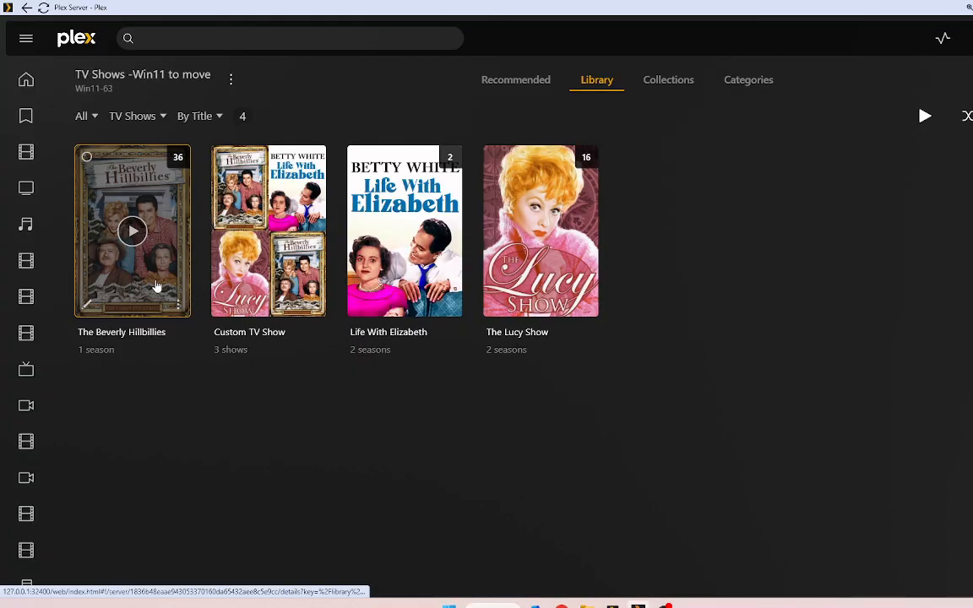
pyautogui.click(311, 232)
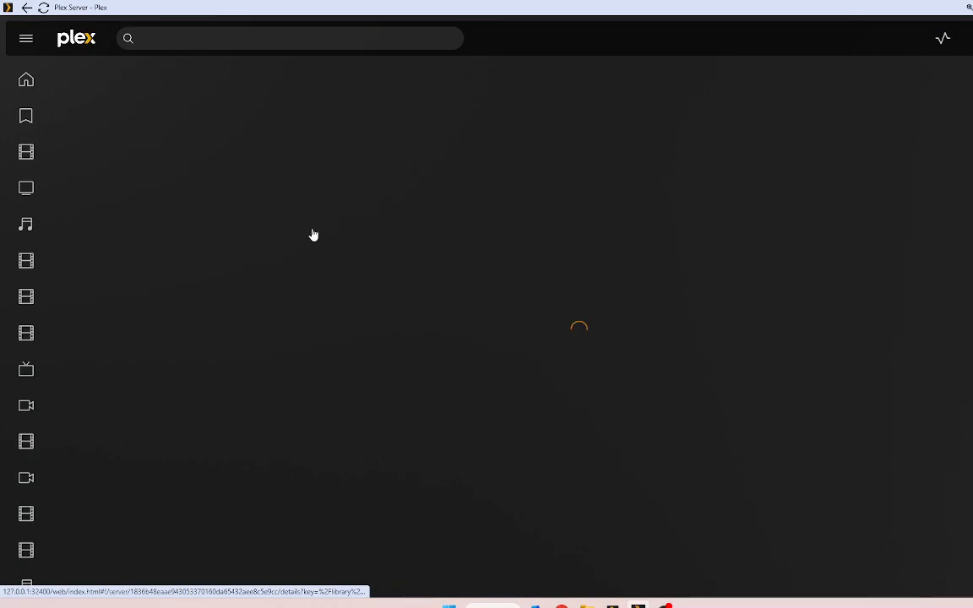
pyautogui.scroll(-2, 365, 332)
pyautogui.scroll(2, 369, 337)
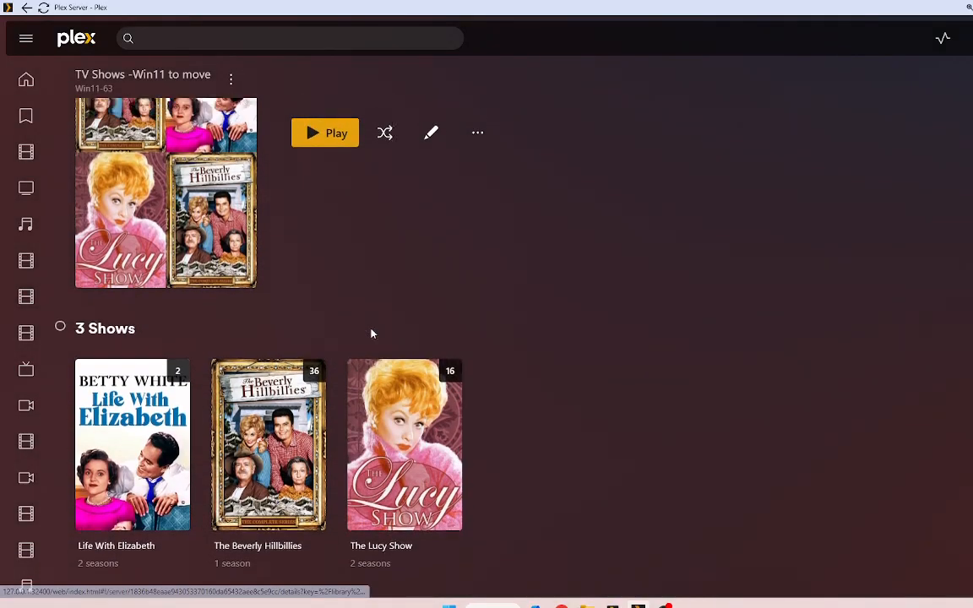
pyautogui.scroll(-2, 374, 326)
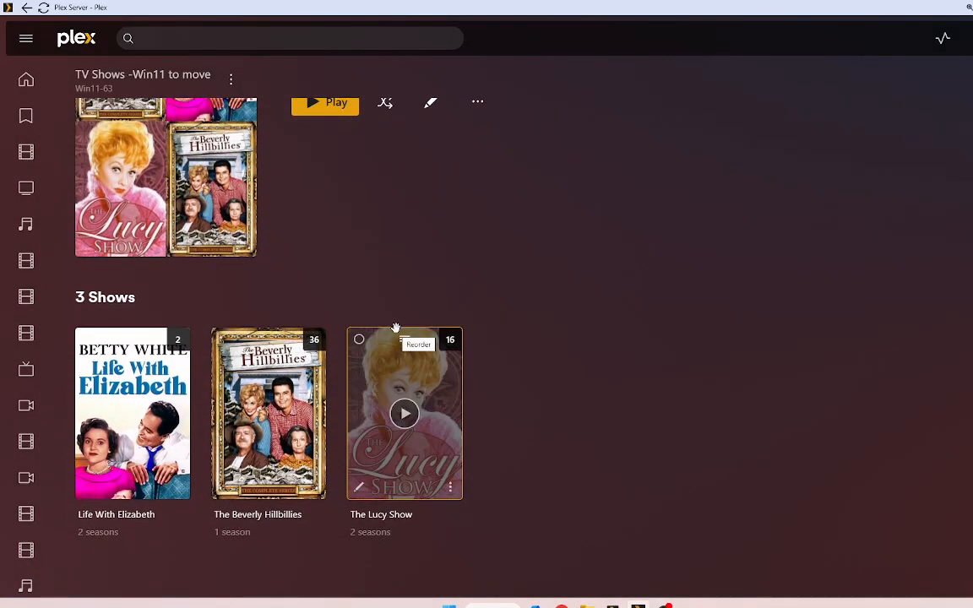
pyautogui.scroll(2, 305, 286)
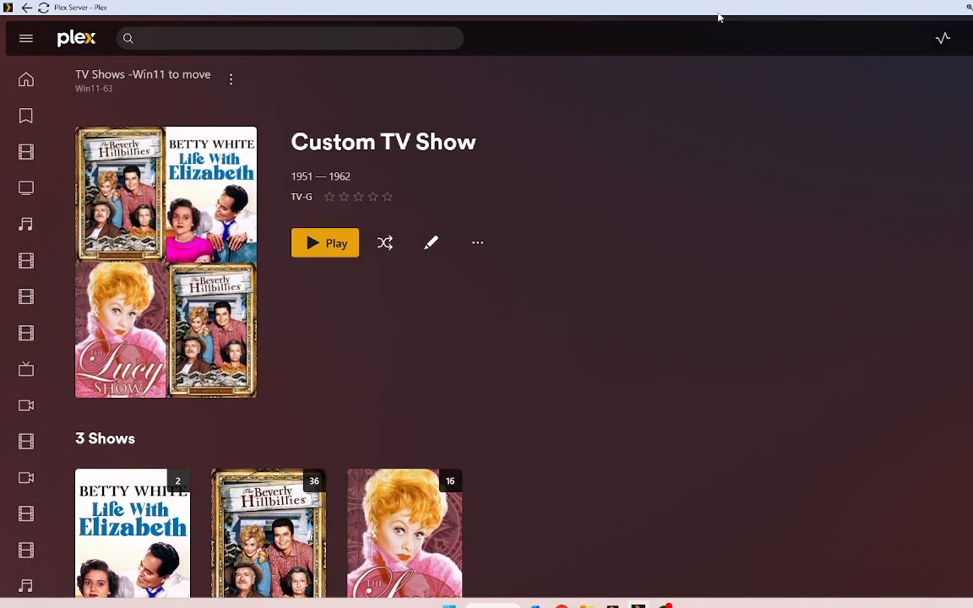
# Restore the Plex window, switch to a maximized File Explorer and show the local Plex Media NVME Boot folder
pyautogui.doubleClick(719, 13)
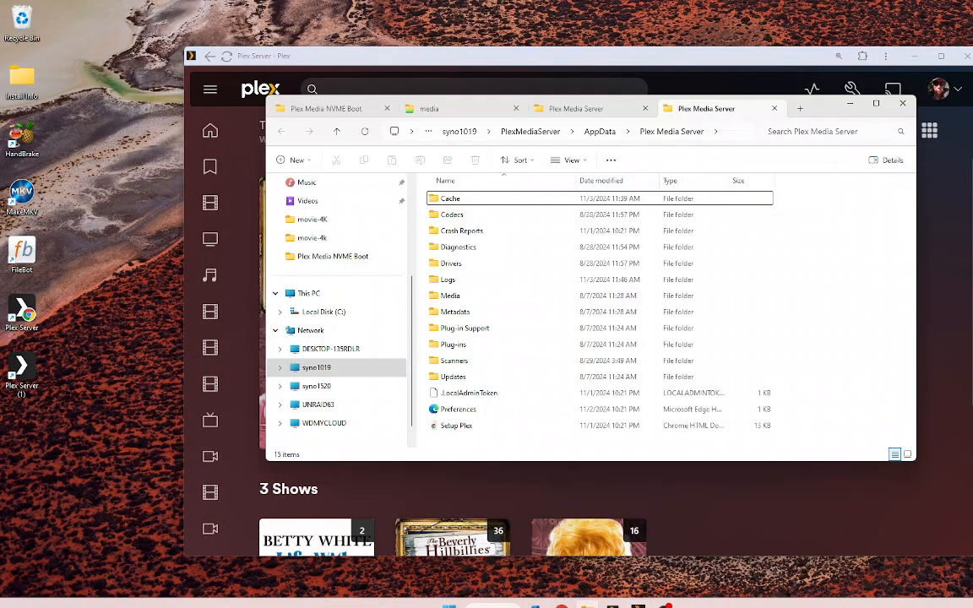
pyautogui.click(587, 607)
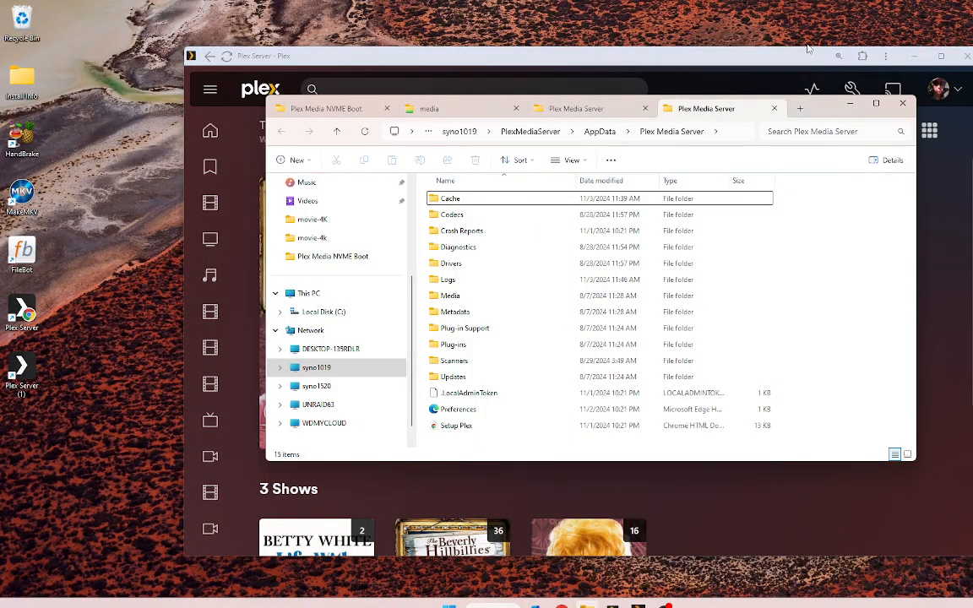
pyautogui.doubleClick(828, 109)
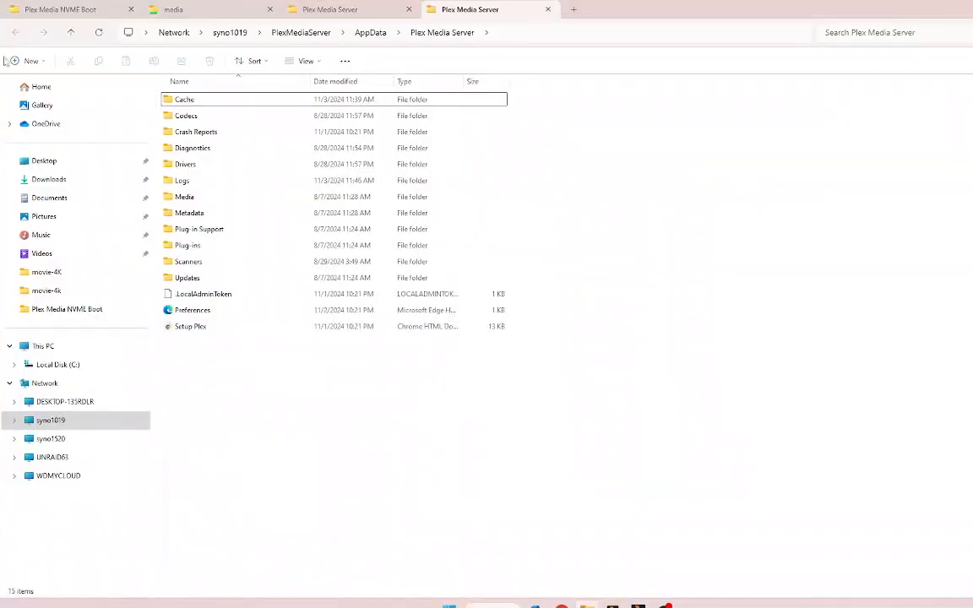
pyautogui.click(43, 10)
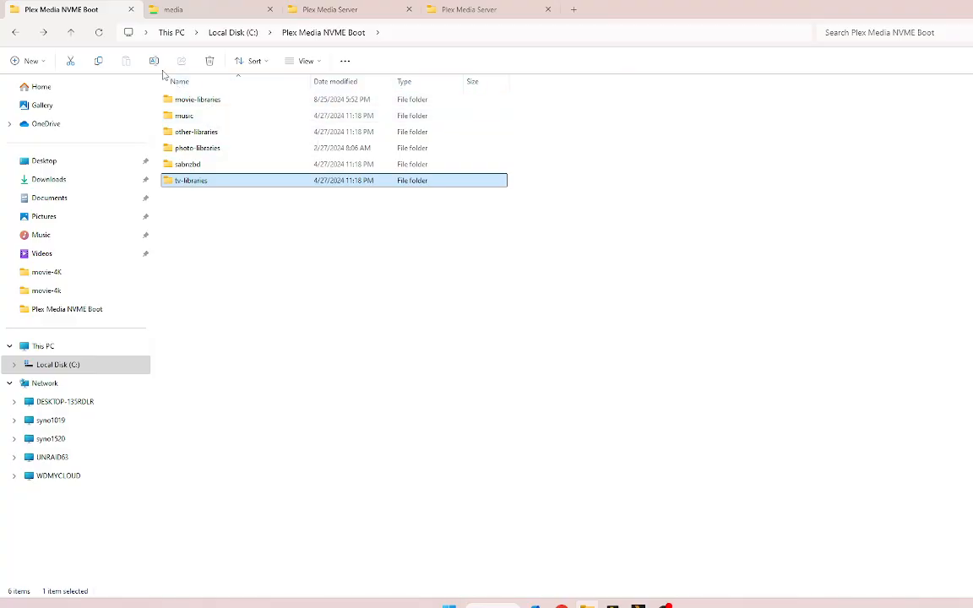
# Inspect the movie-main folder under movie-libraries in the syno1019 media share, then return to movie-libraries
pyautogui.click(193, 12)
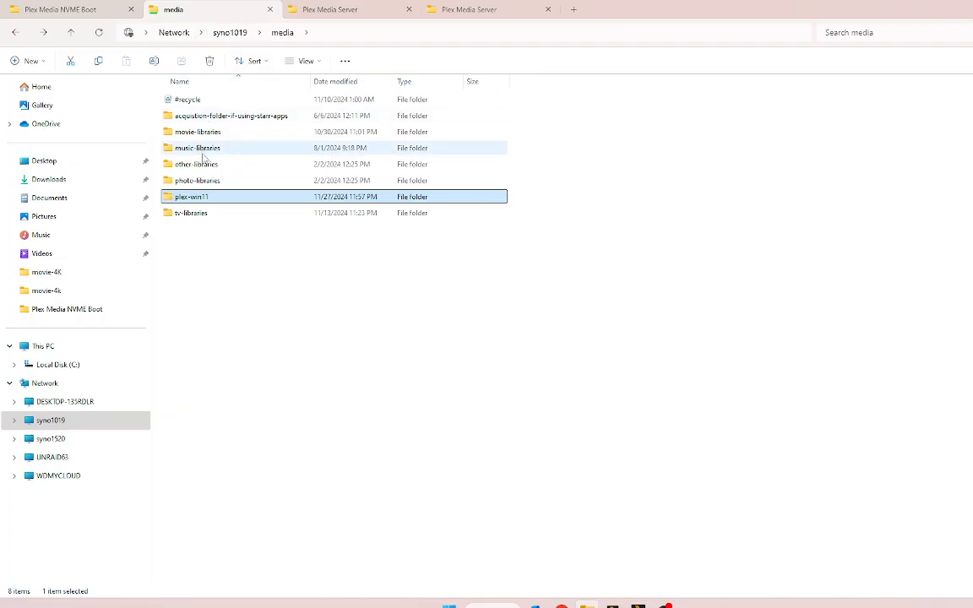
pyautogui.moveTo(203, 157)
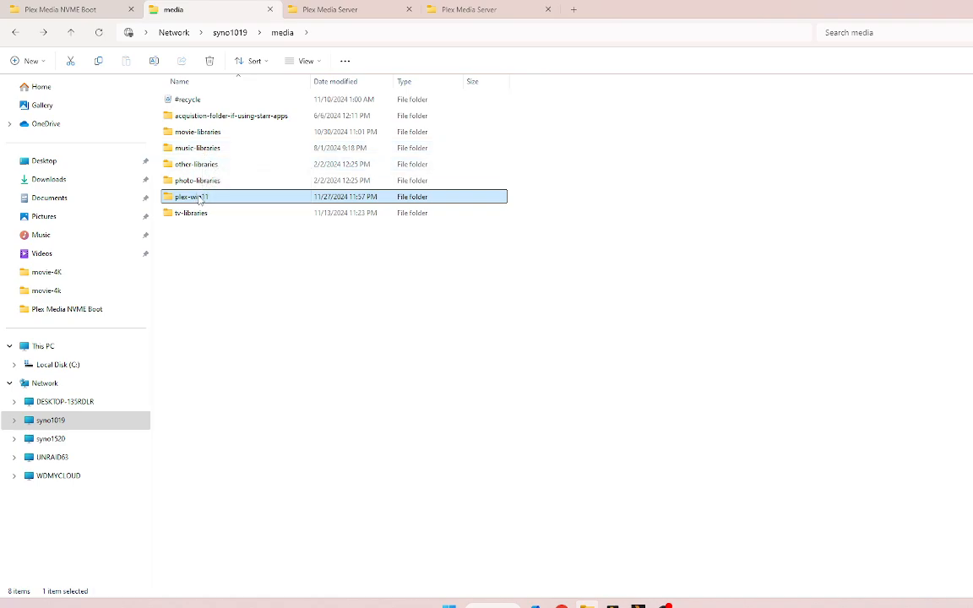
pyautogui.doubleClick(195, 135)
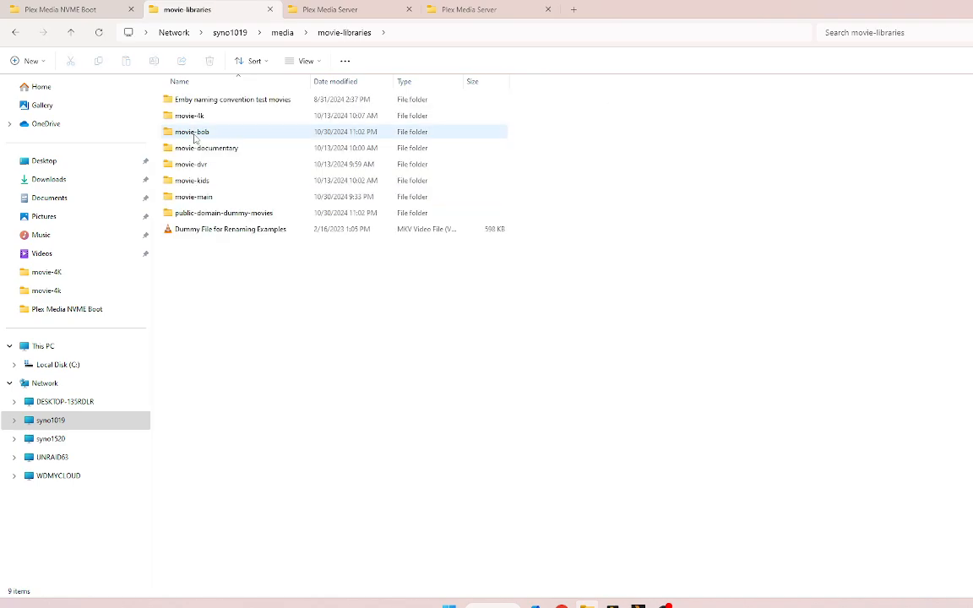
pyautogui.doubleClick(195, 197)
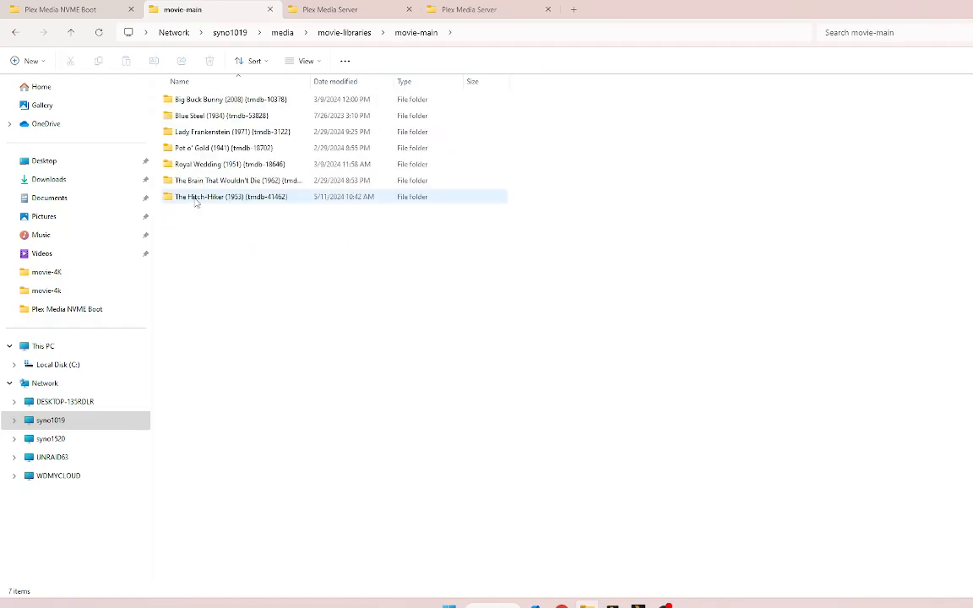
pyautogui.click(16, 34)
# Check the movie-libraries folder inside the local Plex Media NVME Boot folder and return to the parent folder
pyautogui.click(78, 10)
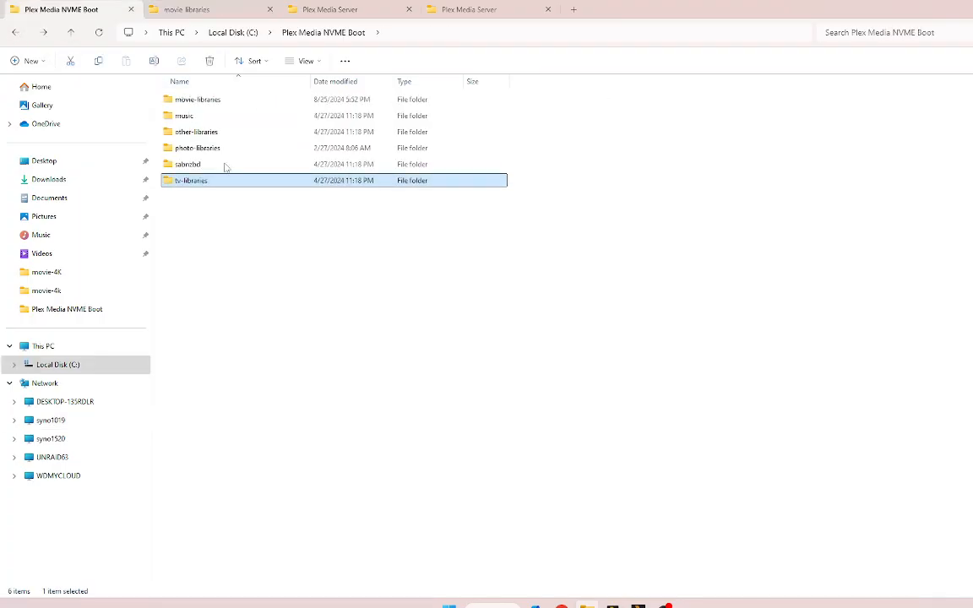
pyautogui.click(201, 103)
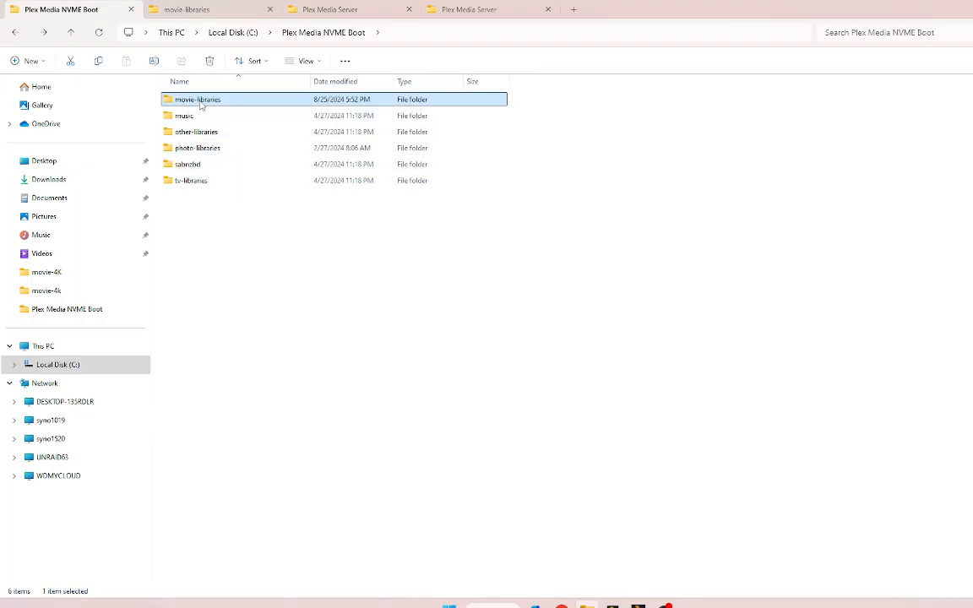
pyautogui.doubleClick(201, 100)
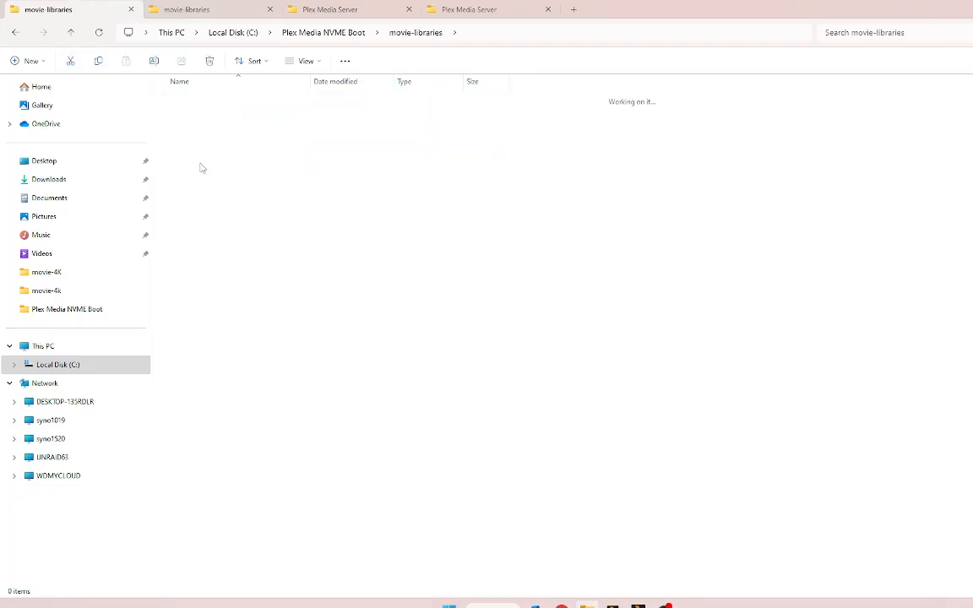
pyautogui.click(14, 33)
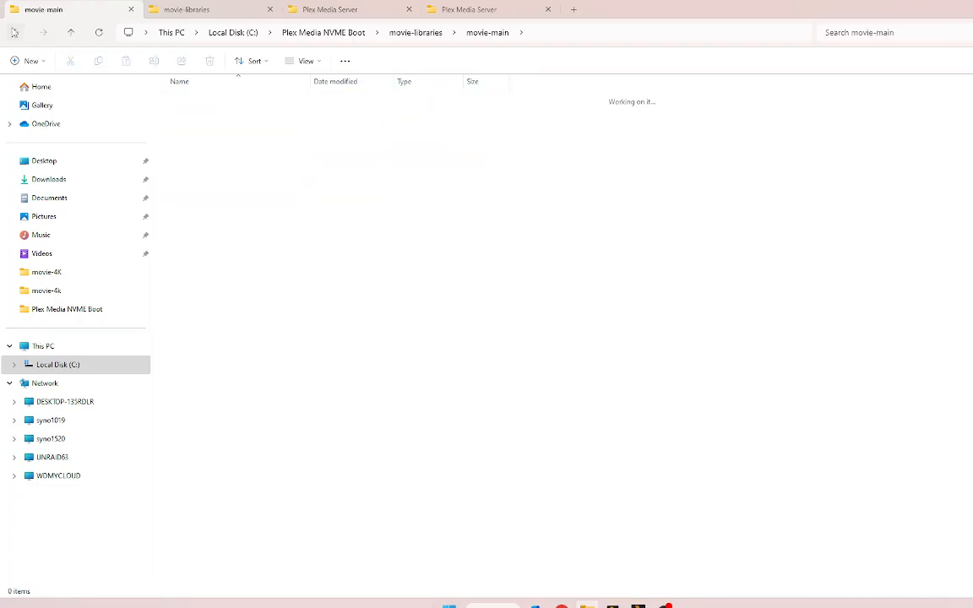
pyautogui.click(13, 32)
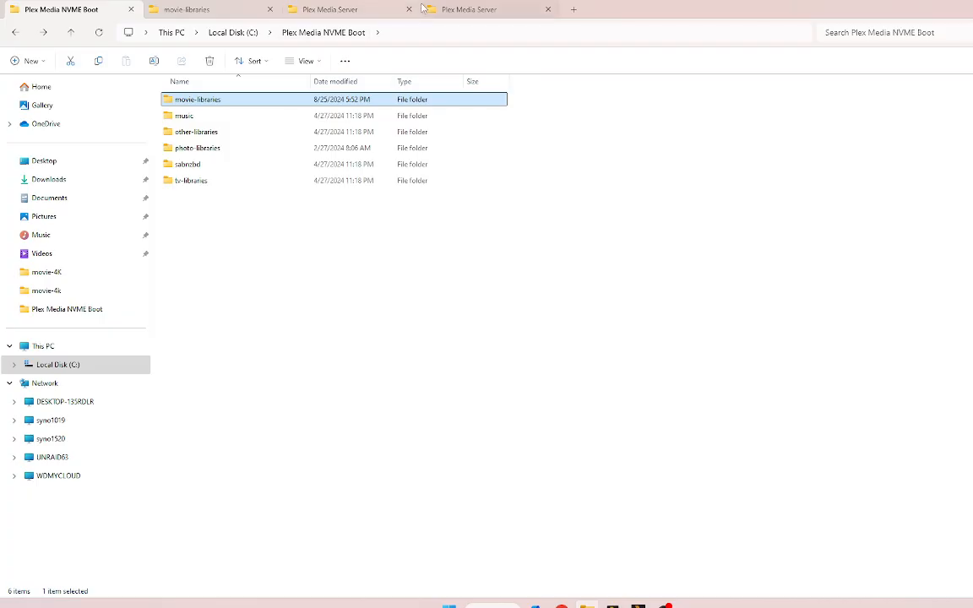
# Compare the local Plex Media Server data folder under AppData with the one in syno1019's PlexMediaServer share
pyautogui.click(361, 10)
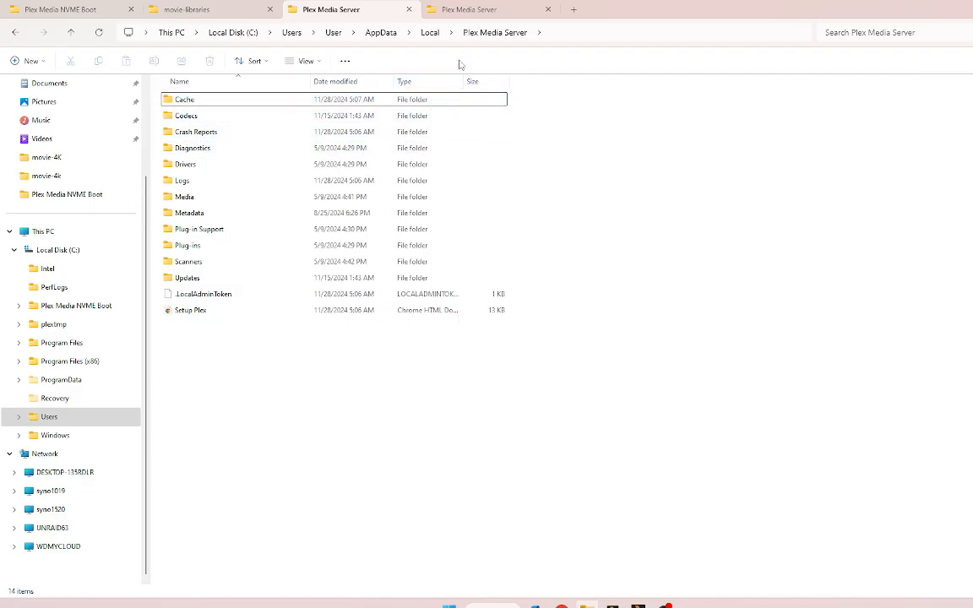
pyautogui.click(502, 12)
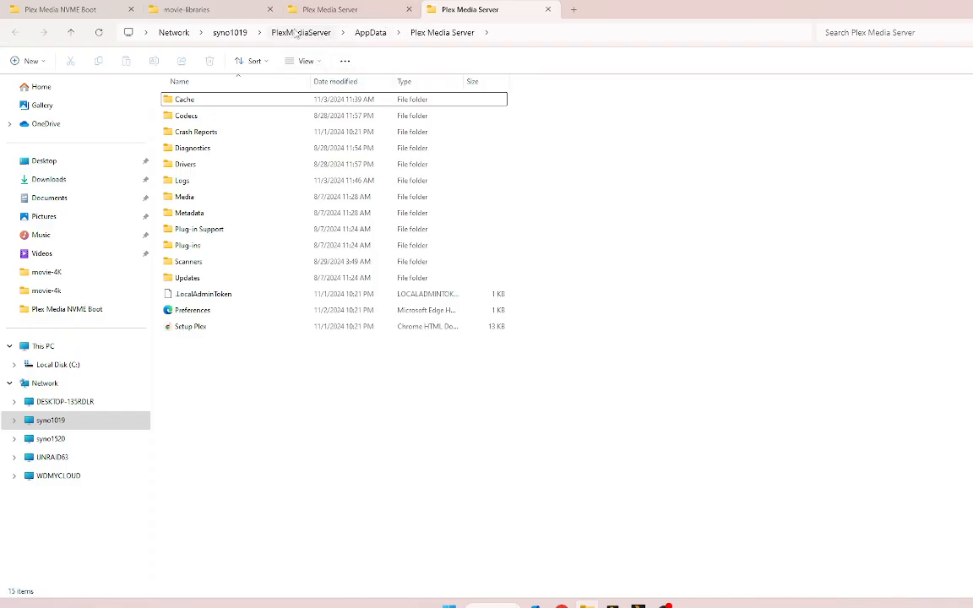
# On syno1019, open the Plex Media Server data folder at docker > plex > Library > Application Support
pyautogui.click(242, 37)
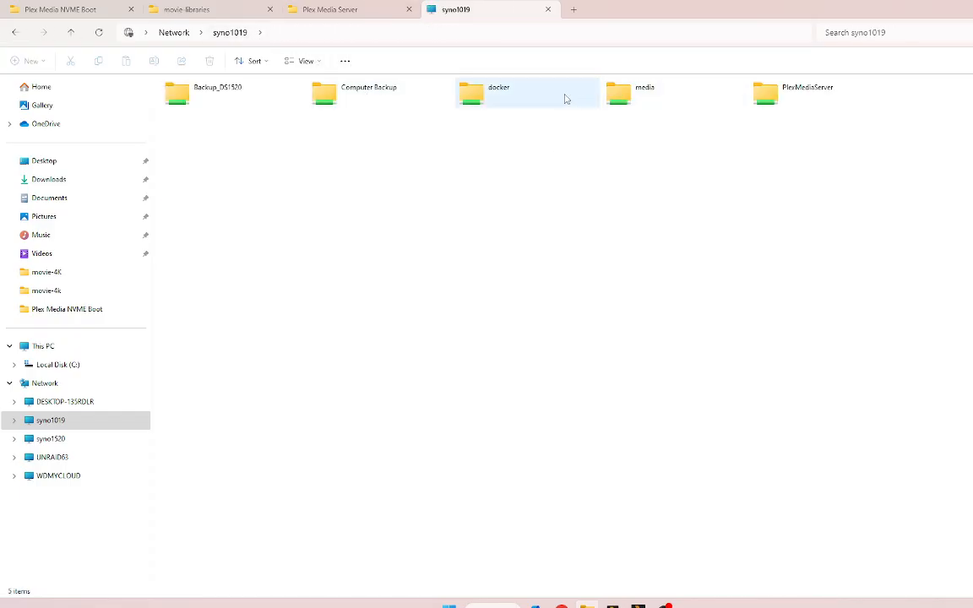
pyautogui.doubleClick(481, 97)
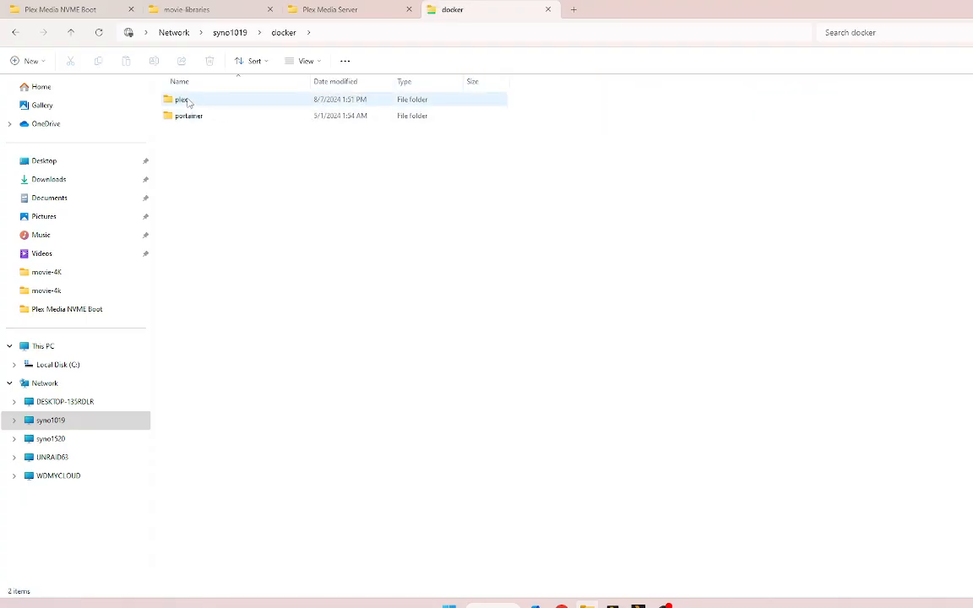
pyautogui.doubleClick(184, 100)
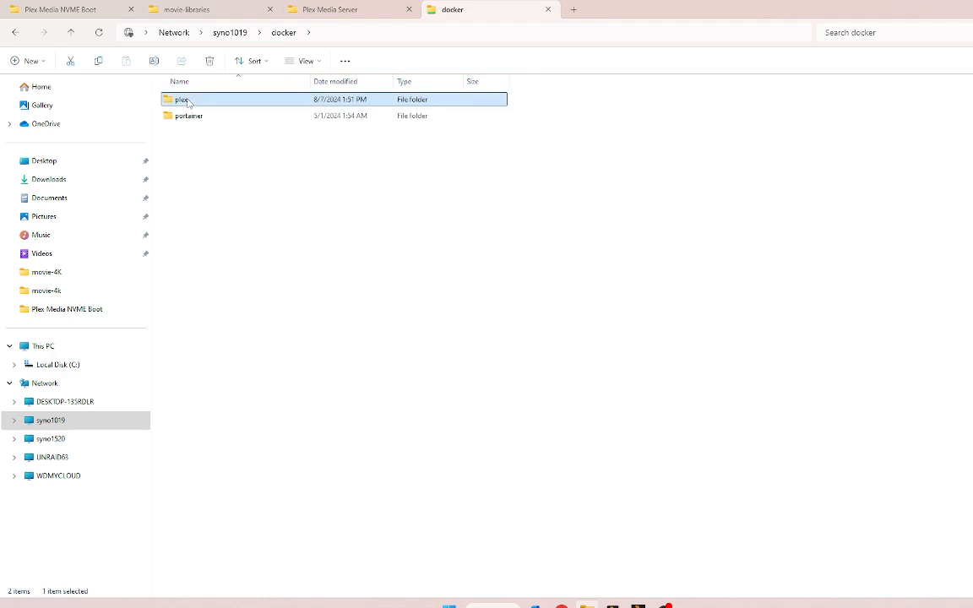
pyautogui.doubleClick(187, 102)
pyautogui.doubleClick(188, 101)
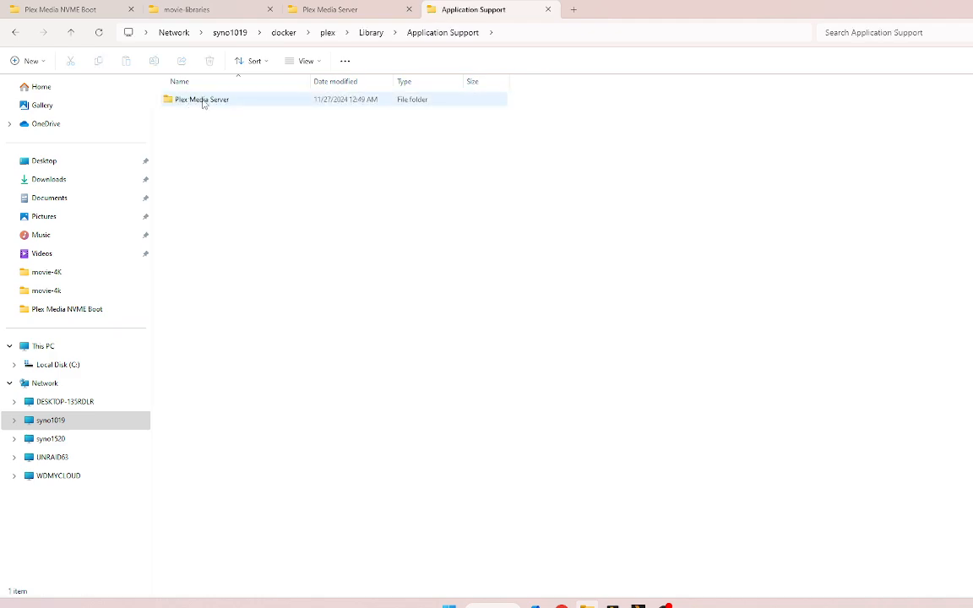
pyautogui.doubleClick(203, 101)
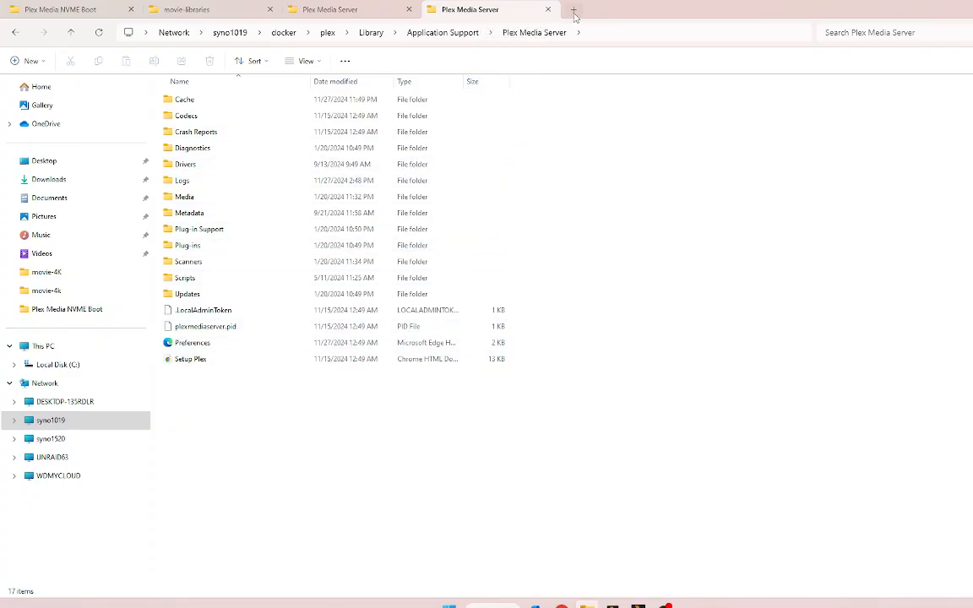
# Switch to the Plex web app, open its server settings and review the libraries managed on Win11-63
pyautogui.doubleClick(631, 15)
pyautogui.click(618, 59)
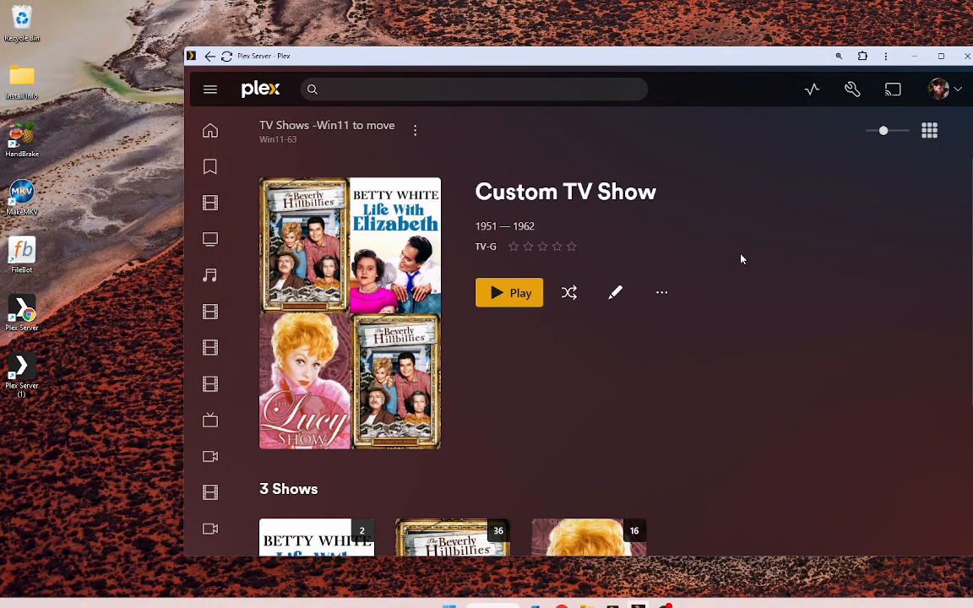
pyautogui.doubleClick(777, 59)
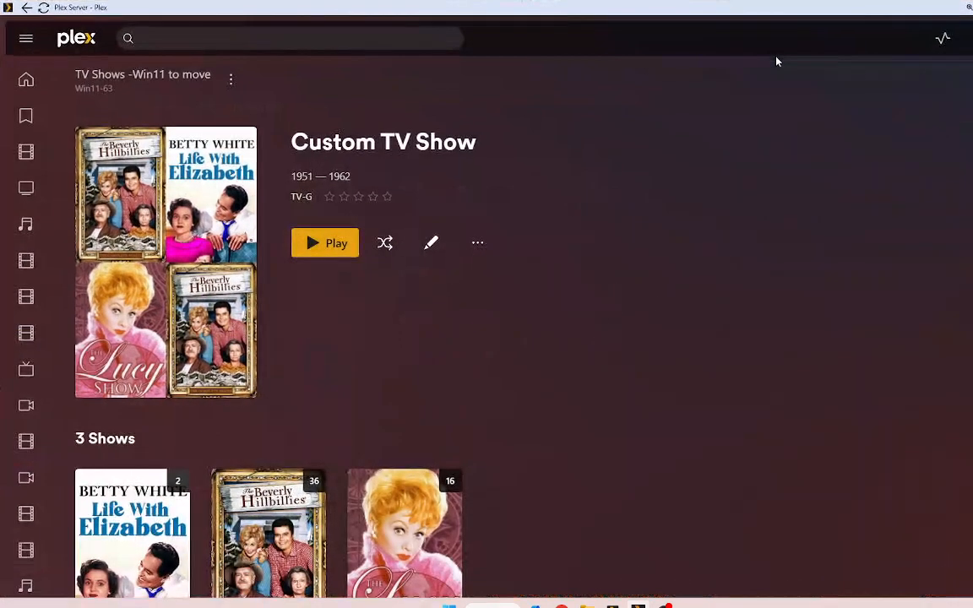
pyautogui.click(971, 39)
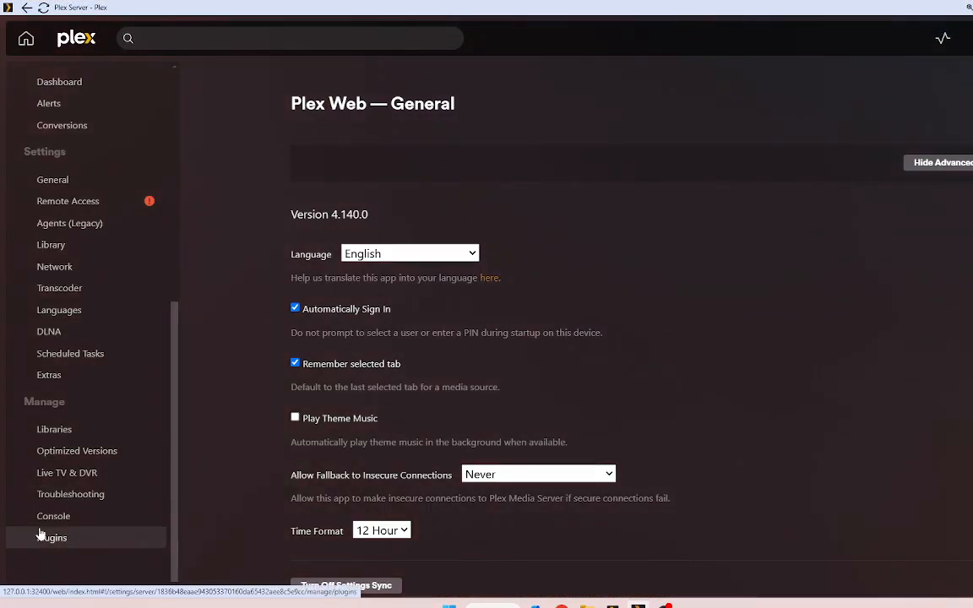
pyautogui.click(53, 432)
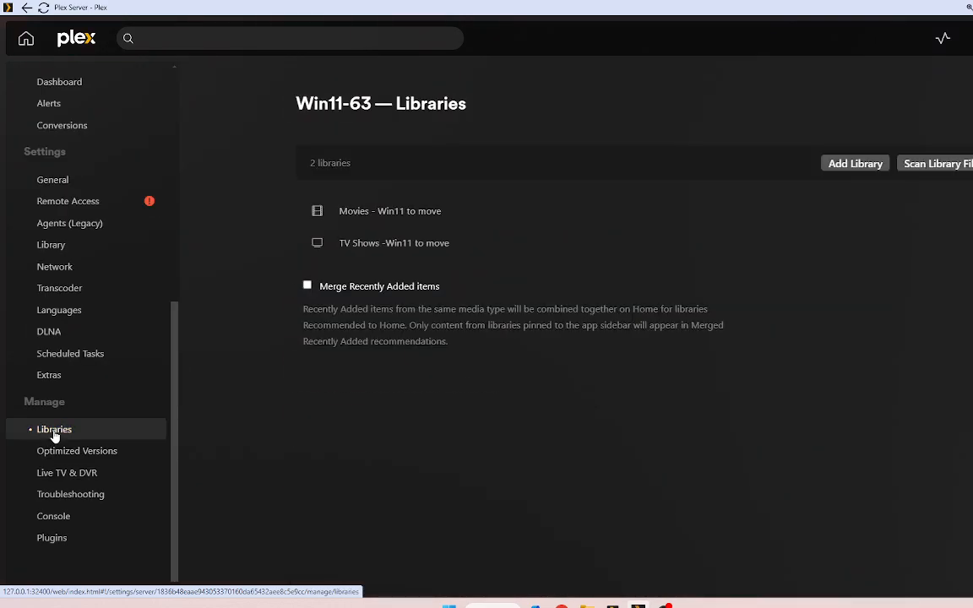
pyautogui.scroll(3, 89, 326)
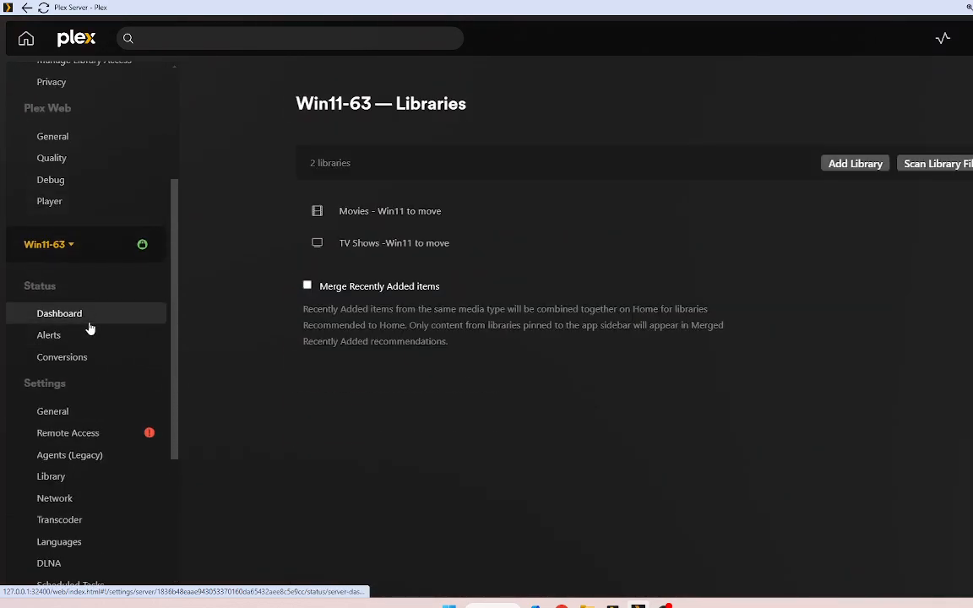
pyautogui.scroll(-3, 86, 336)
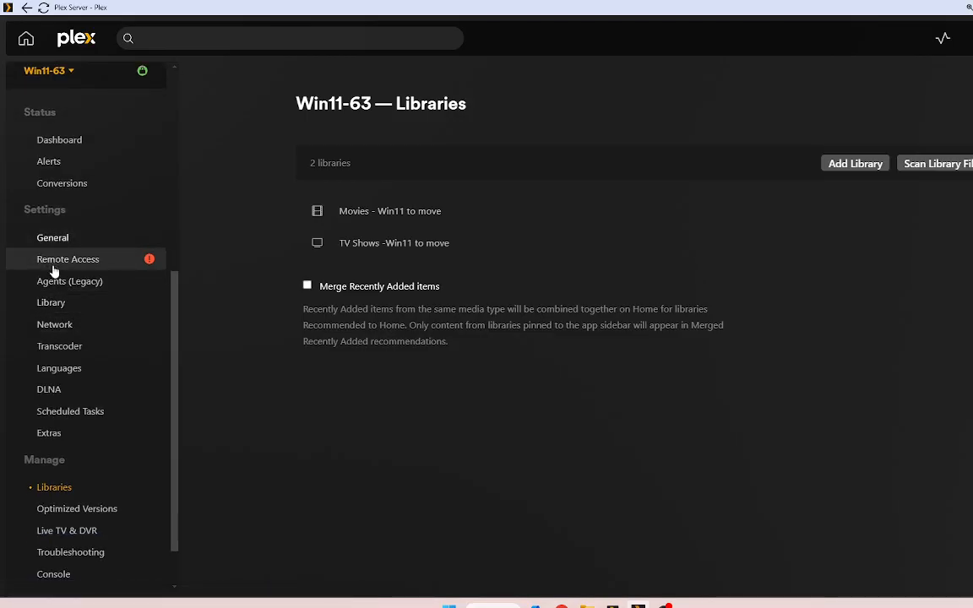
# Turn off Allow media deletion in the Win11-63 Library settings and save the changes
pyautogui.click(51, 302)
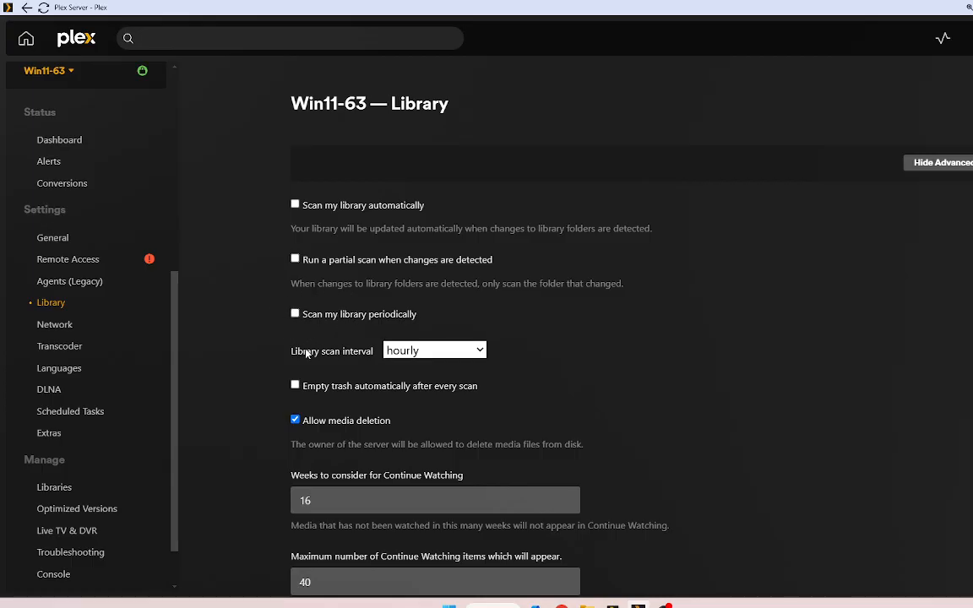
pyautogui.click(295, 420)
pyautogui.scroll(-8, 512, 381)
pyautogui.scroll(-6, 514, 394)
pyautogui.click(381, 536)
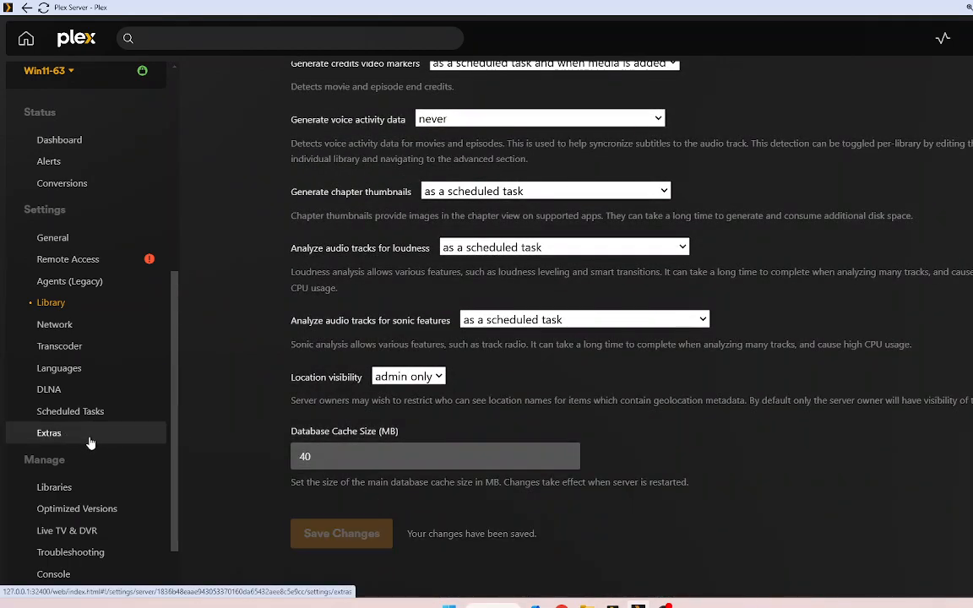
# Optimize the database and clean the bundles from the Win11-63 Troubleshooting settings
pyautogui.scroll(-1, 90, 443)
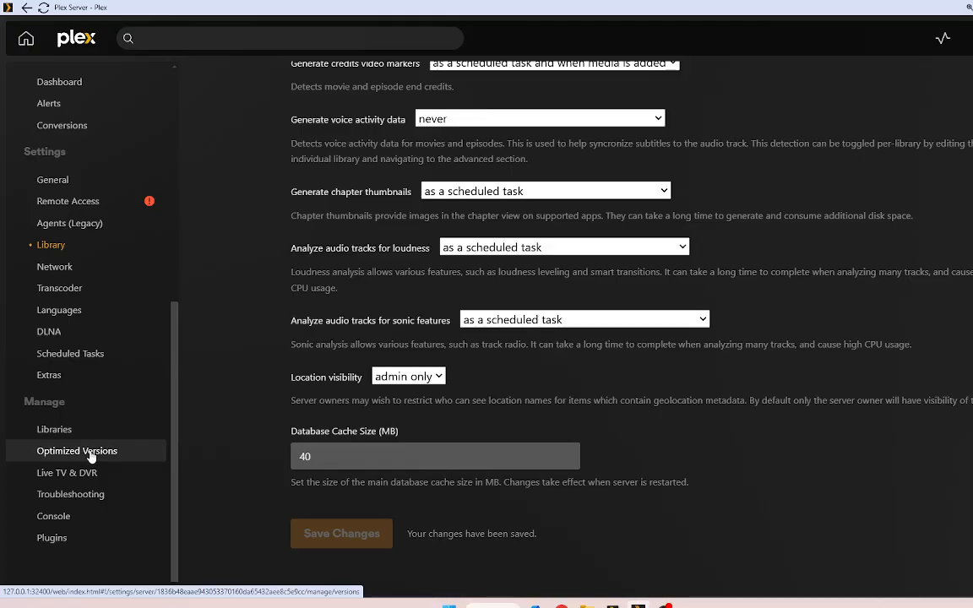
pyautogui.click(85, 494)
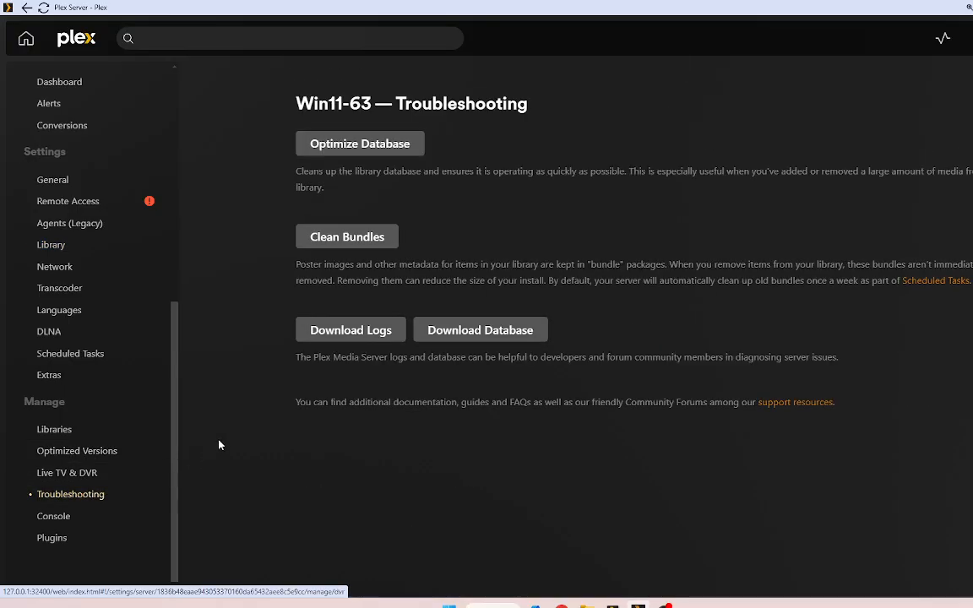
pyautogui.click(356, 145)
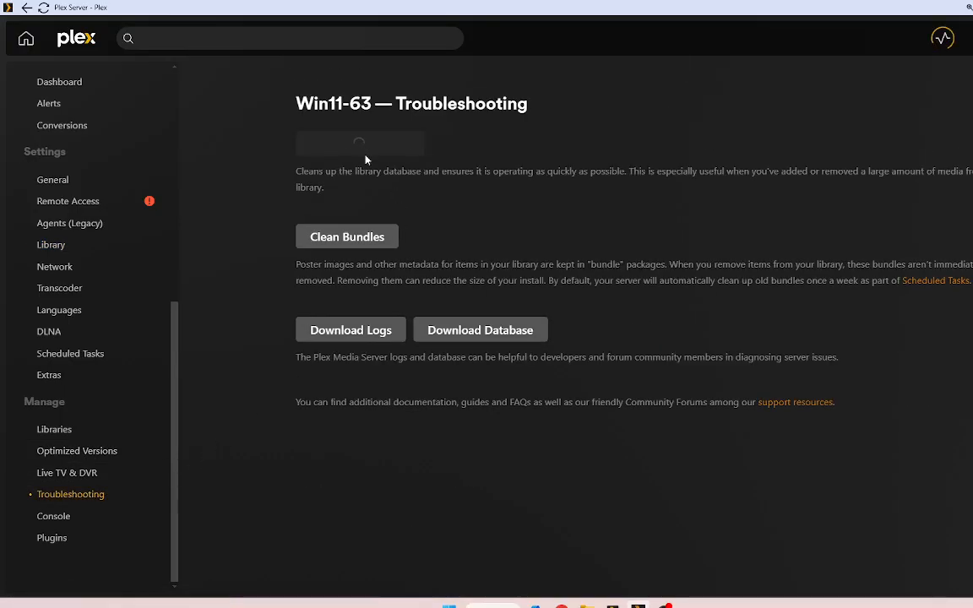
pyautogui.click(351, 238)
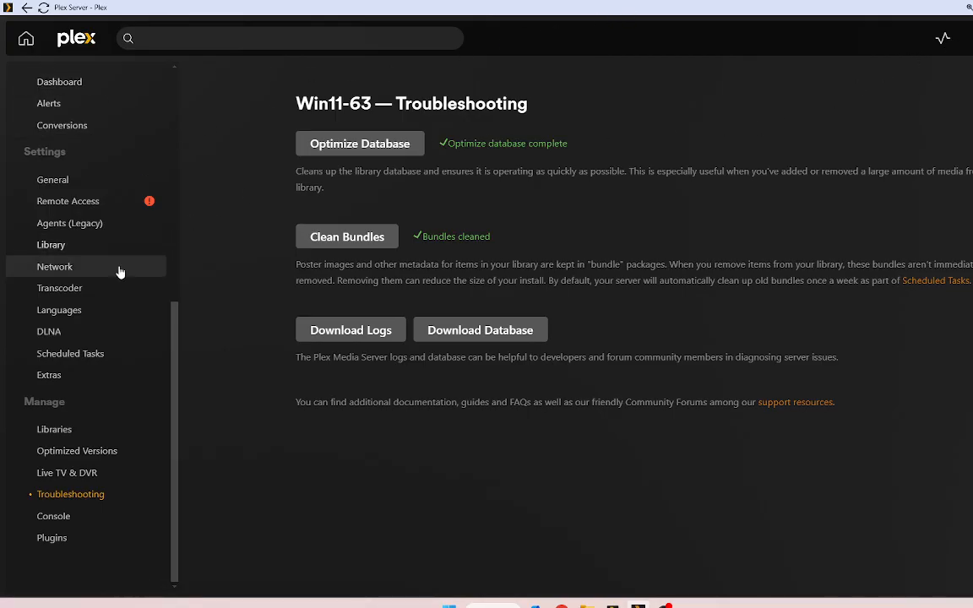
# Review the Win11-63 server's General settings, including its version and update status
pyautogui.scroll(2, 86, 299)
pyautogui.scroll(3, 86, 299)
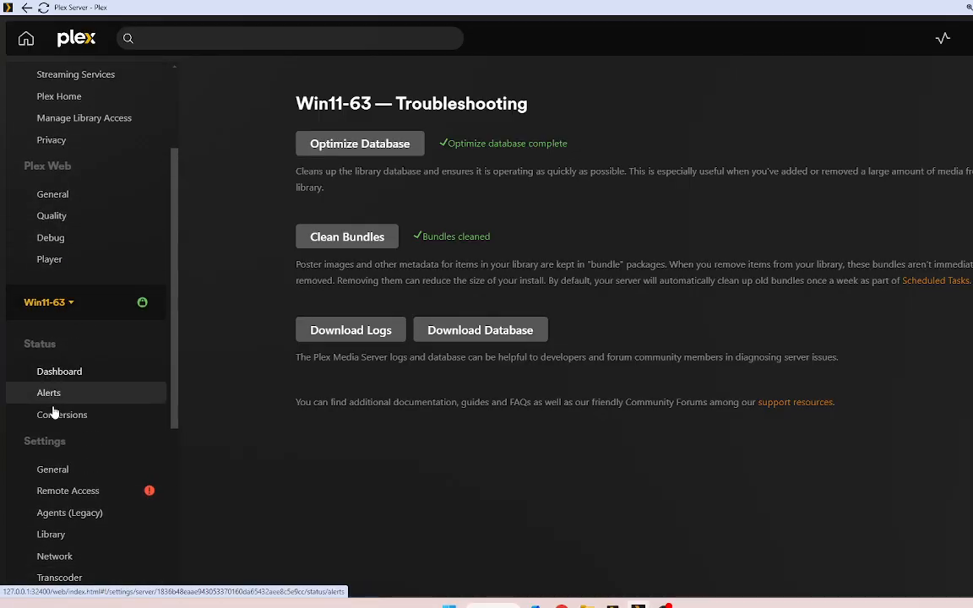
pyautogui.click(41, 472)
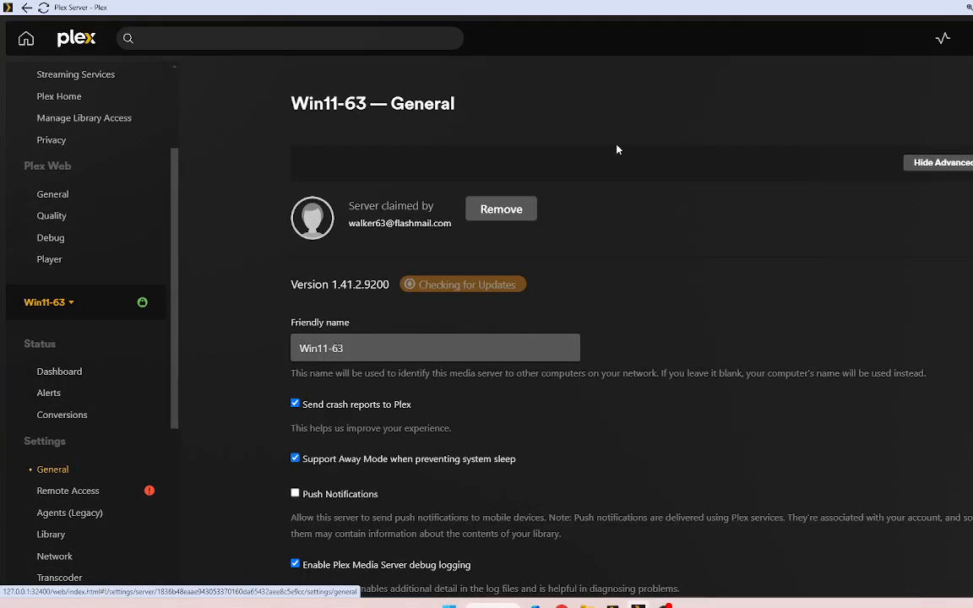
# Exit Plex Media Server on the Windows 11 computer, reload its web page to check that it has stopped, and close the window
pyautogui.doubleClick(721, 16)
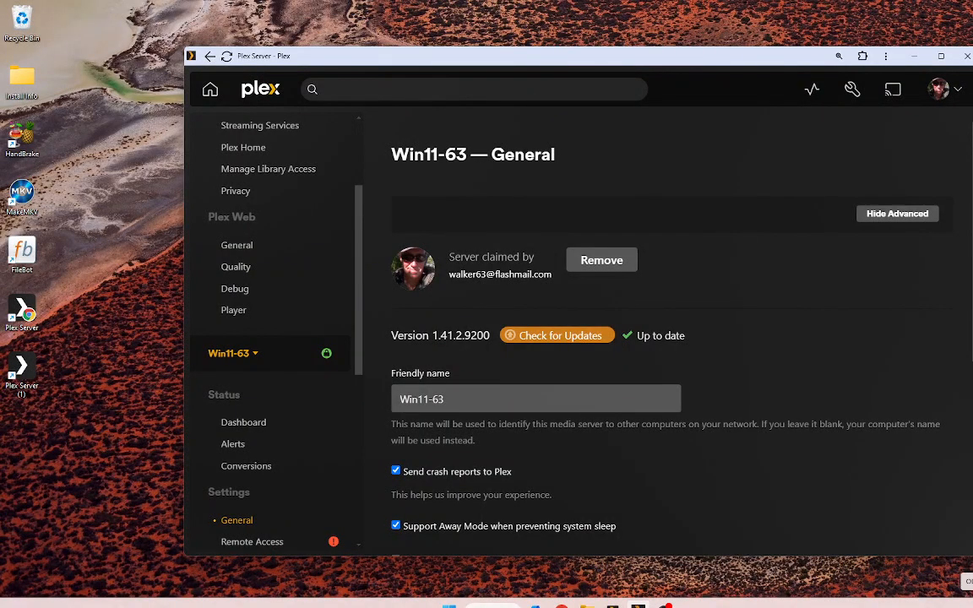
pyautogui.click(949, 604)
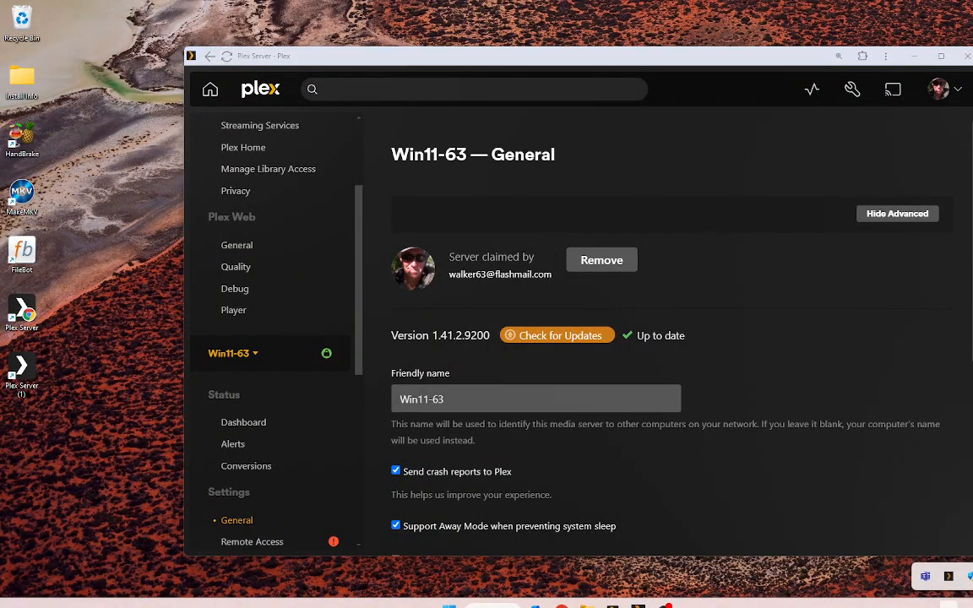
pyautogui.rightClick(948, 578)
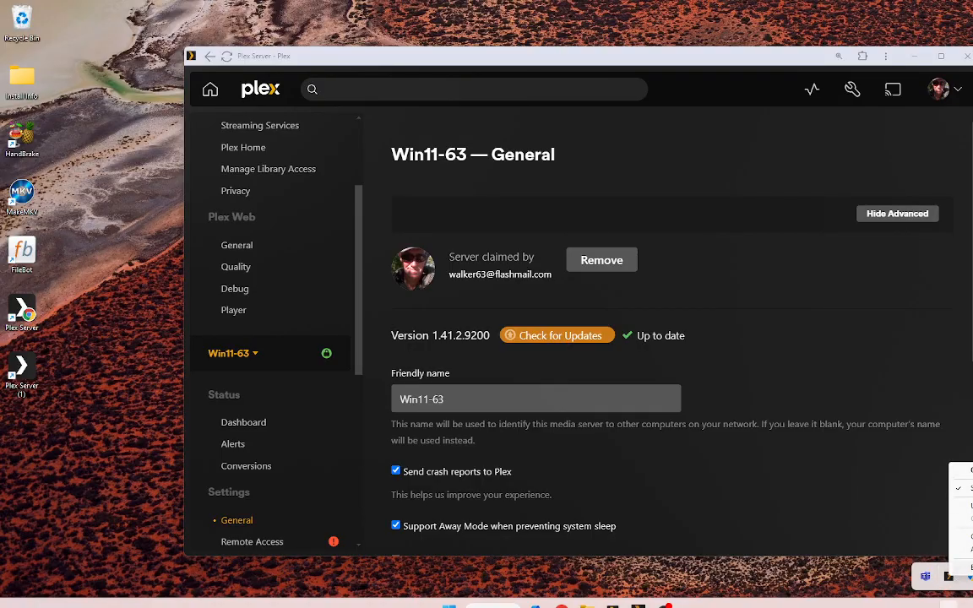
pyautogui.click(848, 507)
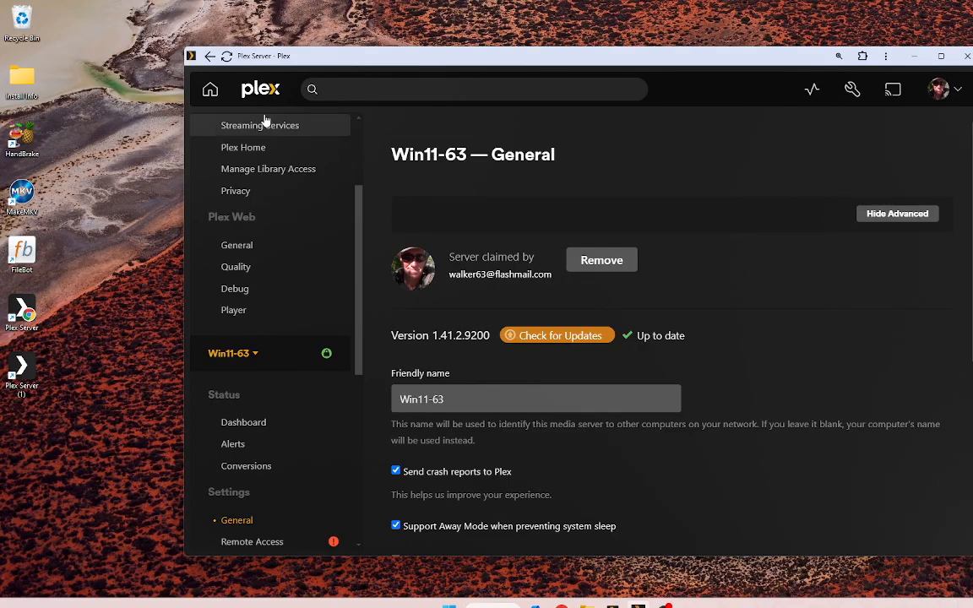
pyautogui.click(227, 56)
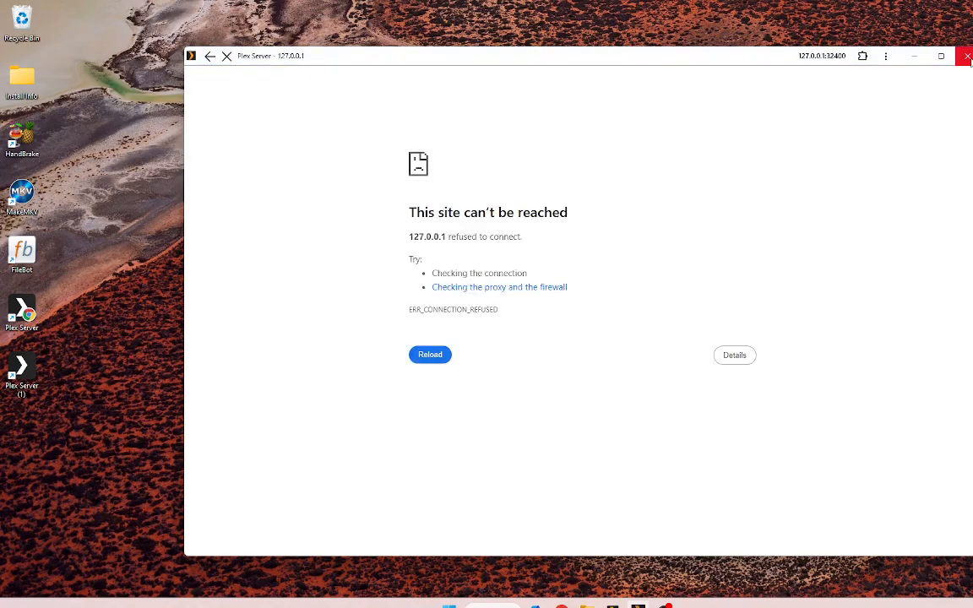
pyautogui.click(967, 56)
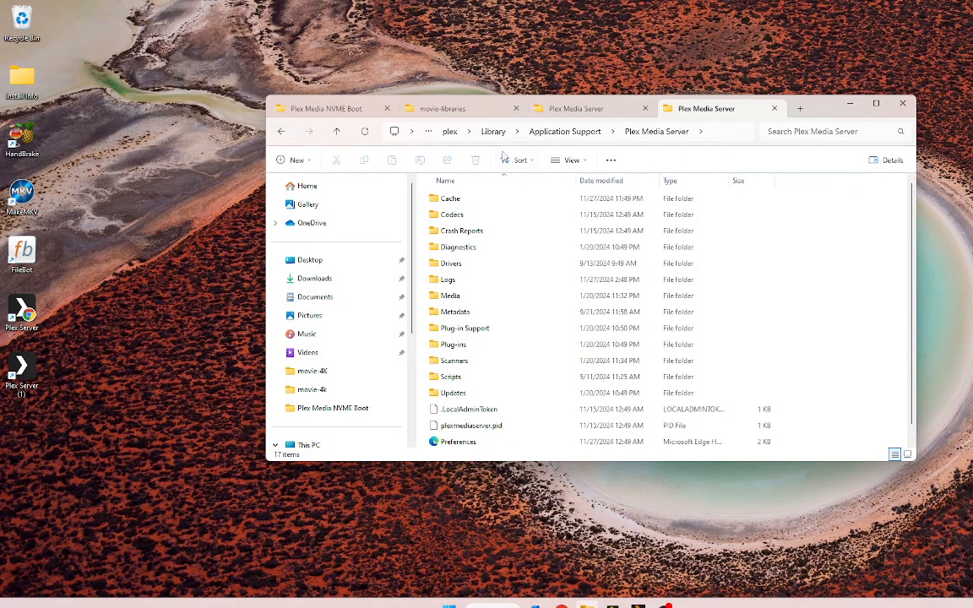
# Copy the Plex Media Server folder from the local AppData > Local folder in File Explorer
pyautogui.click(571, 109)
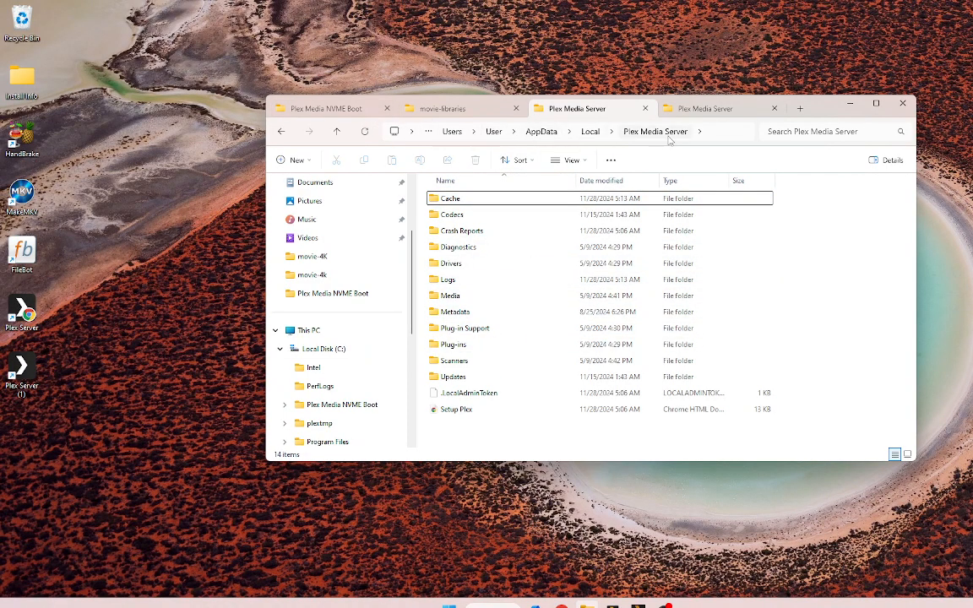
pyautogui.click(281, 132)
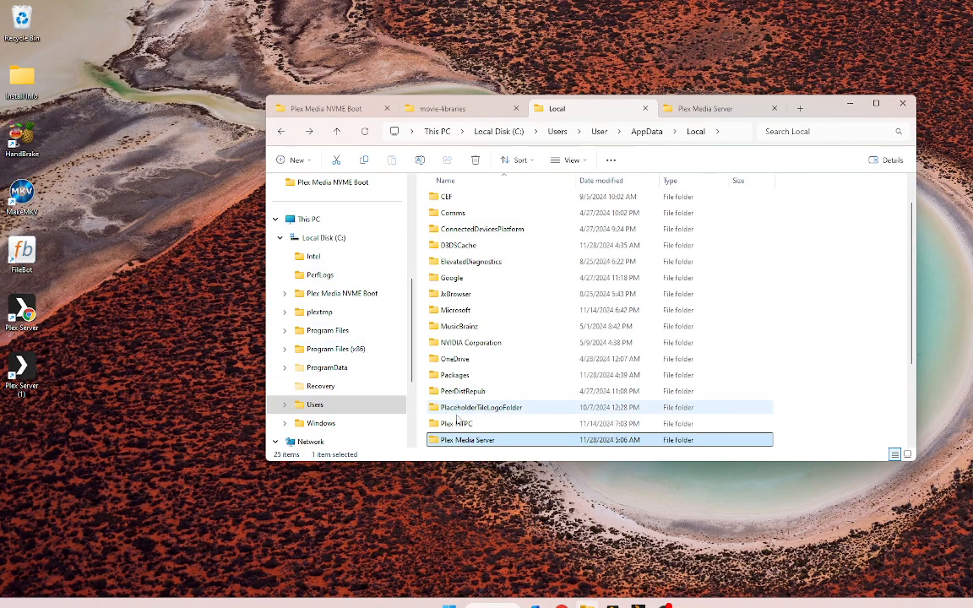
pyautogui.moveTo(473, 441)
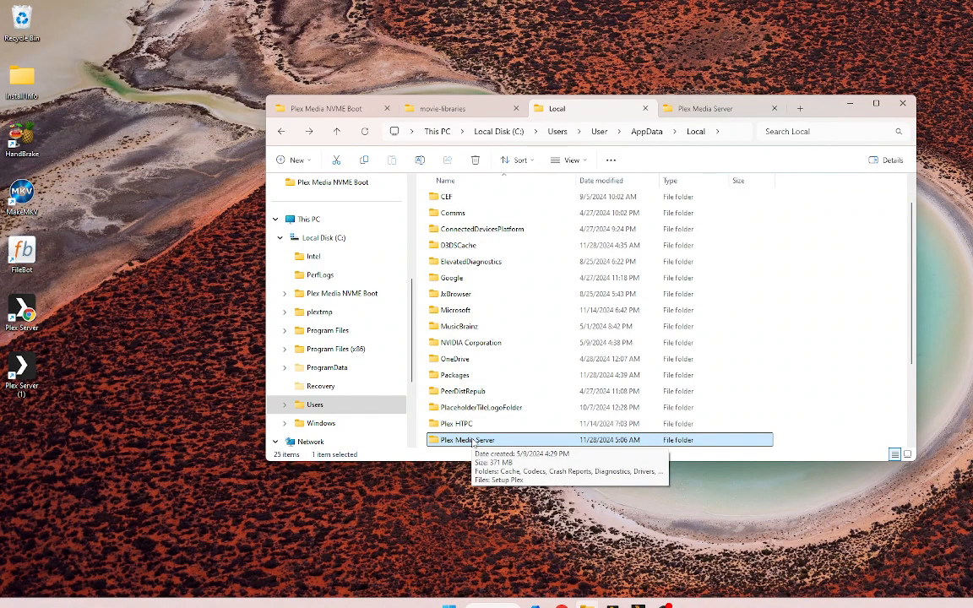
pyautogui.rightClick(474, 441)
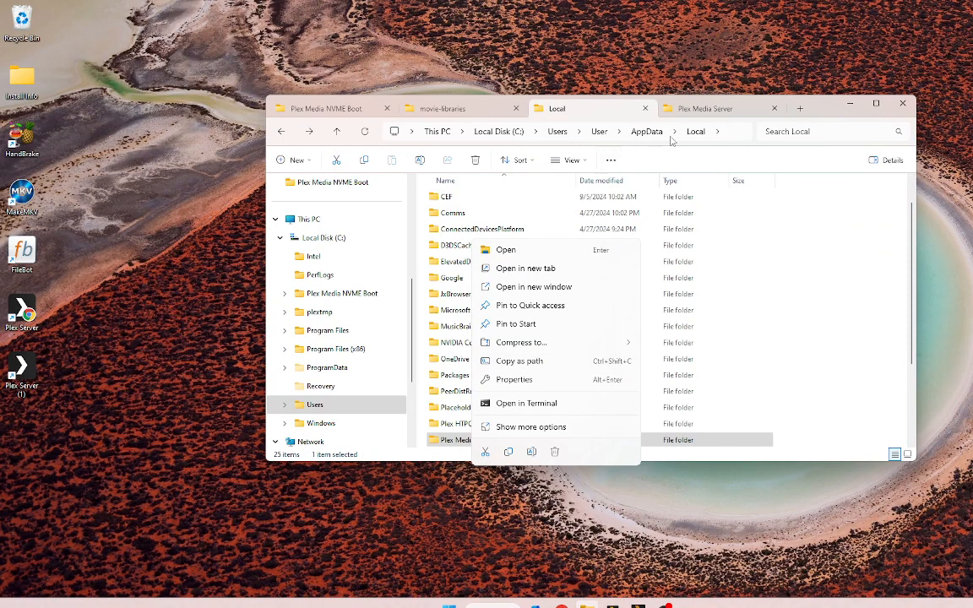
pyautogui.press('Escape')
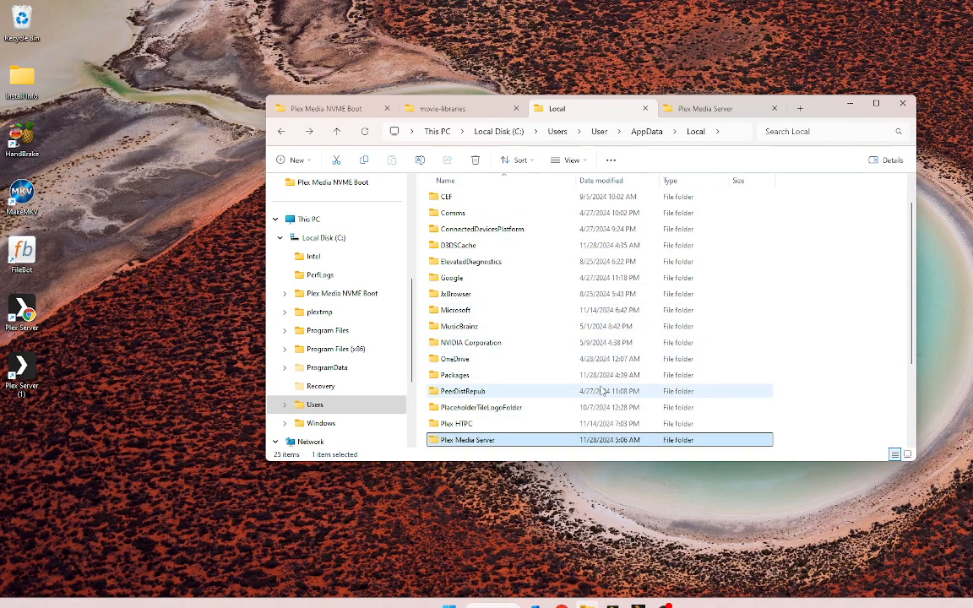
# Paste the copied Plex Media Server folder into the plex-win11 folder of syno1019's media share
pyautogui.click(694, 109)
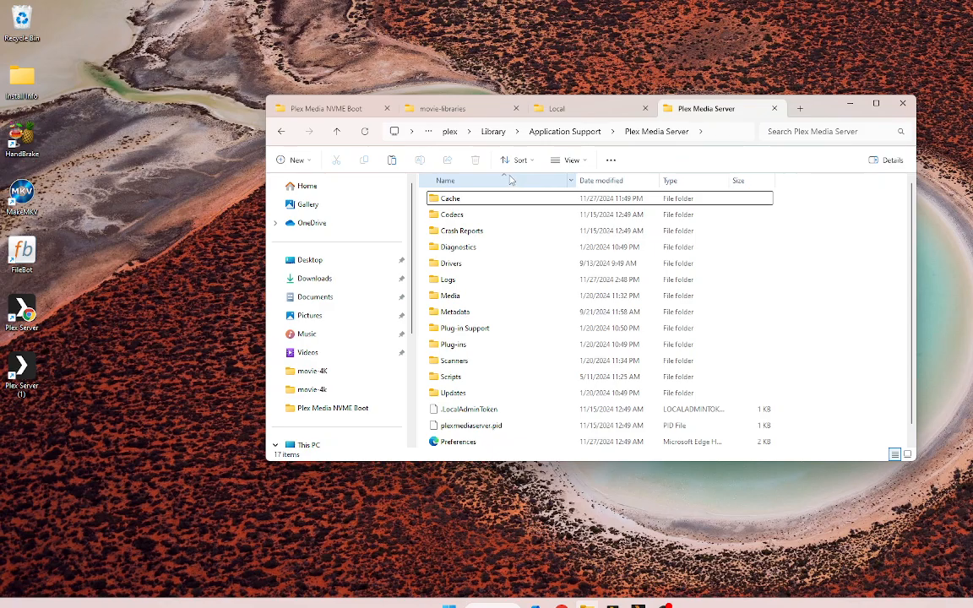
pyautogui.click(280, 135)
pyautogui.click(280, 135)
pyautogui.click(281, 135)
pyautogui.click(281, 135)
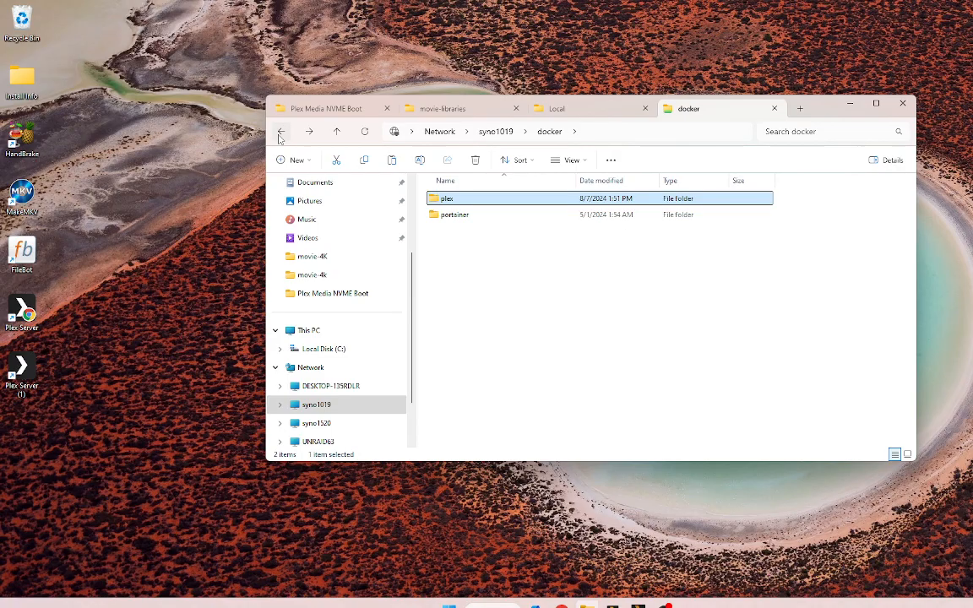
pyautogui.click(280, 135)
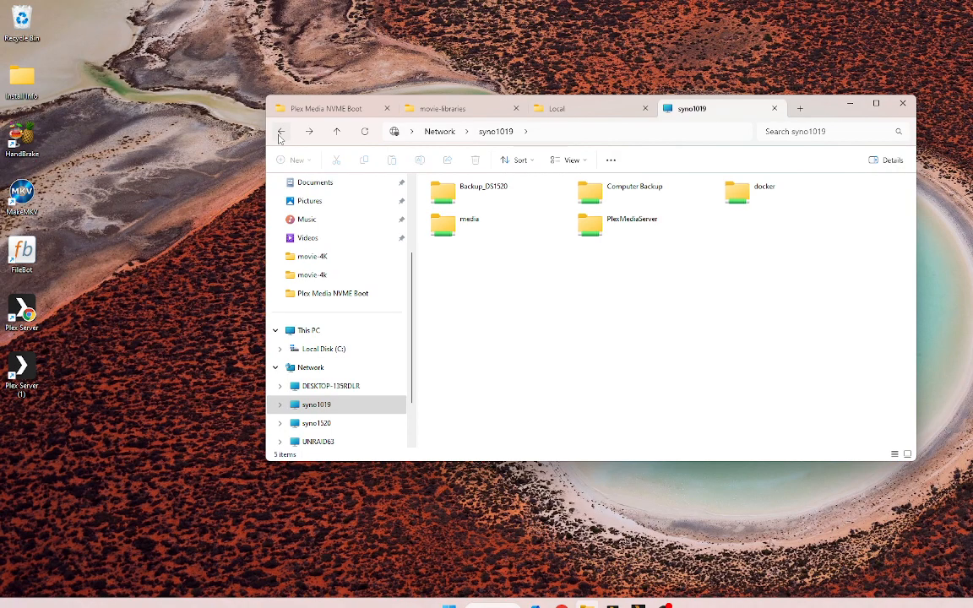
pyautogui.doubleClick(452, 231)
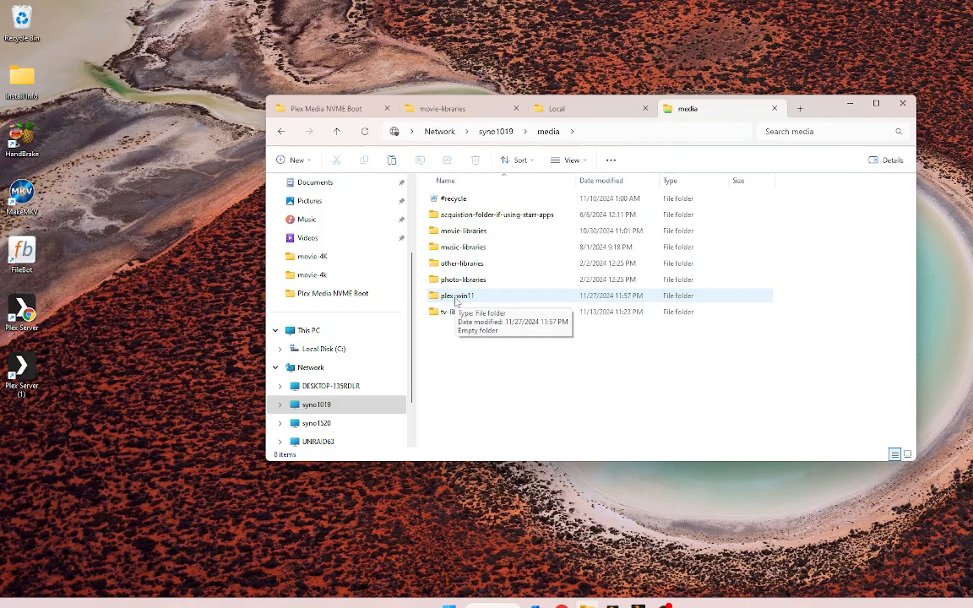
pyautogui.doubleClick(456, 297)
pyautogui.rightClick(464, 303)
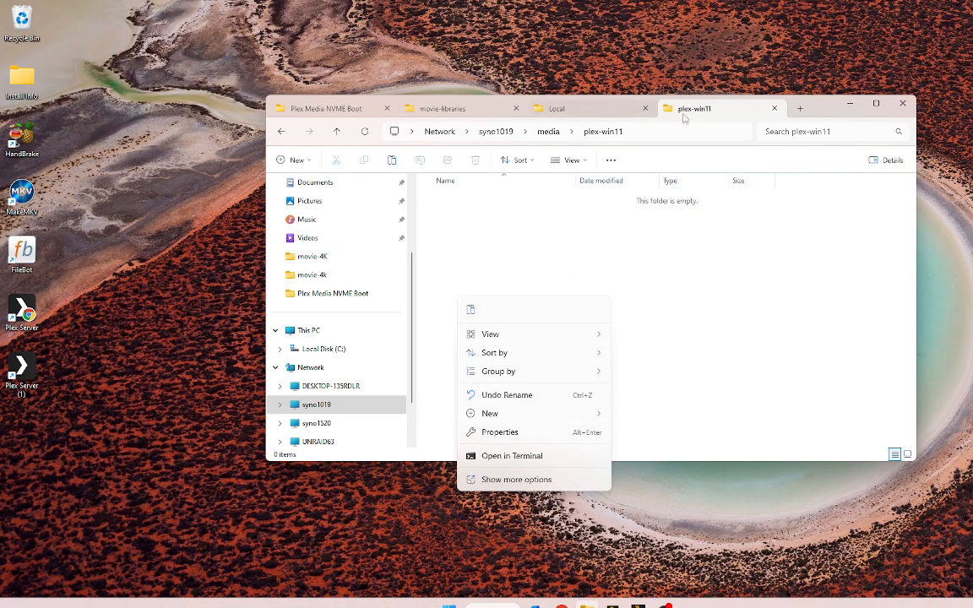
pyautogui.click(822, 114)
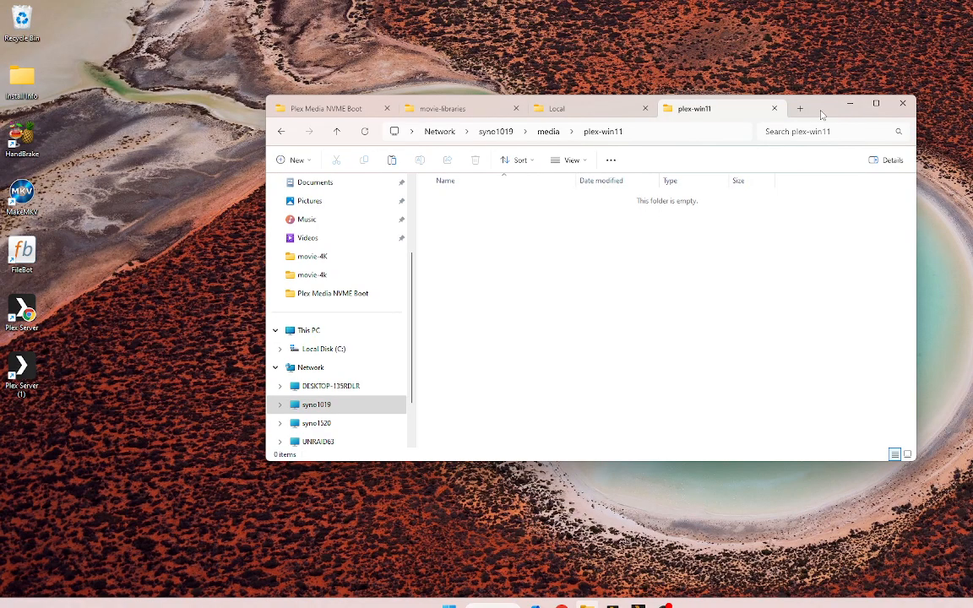
pyautogui.hotkey('ctrl', 'v')
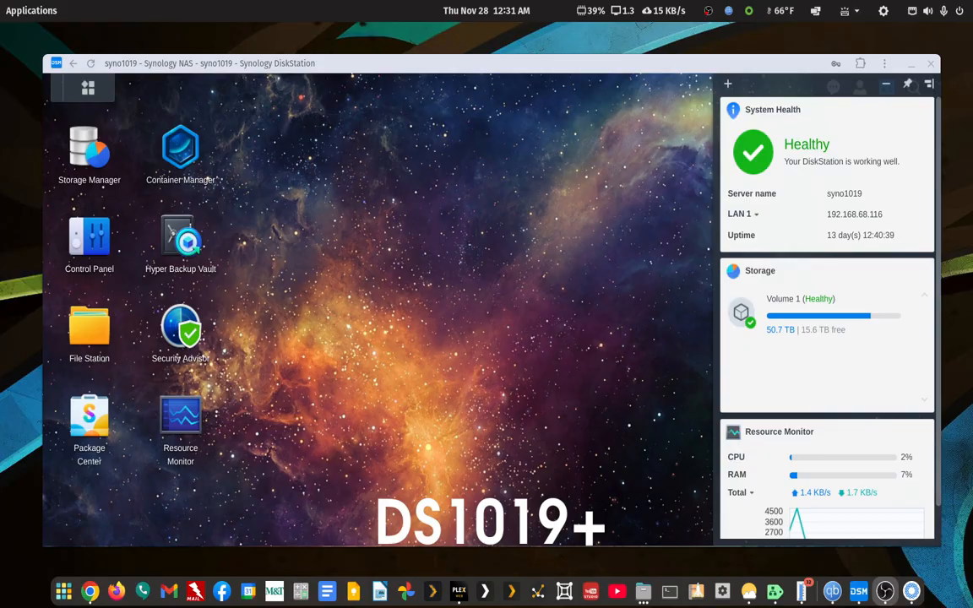
# Switch to syno1019's Synology DSM desktop, check the installed Plex Media Server in Package Center, and close Package Center
pyautogui.doubleClick(490, 66)
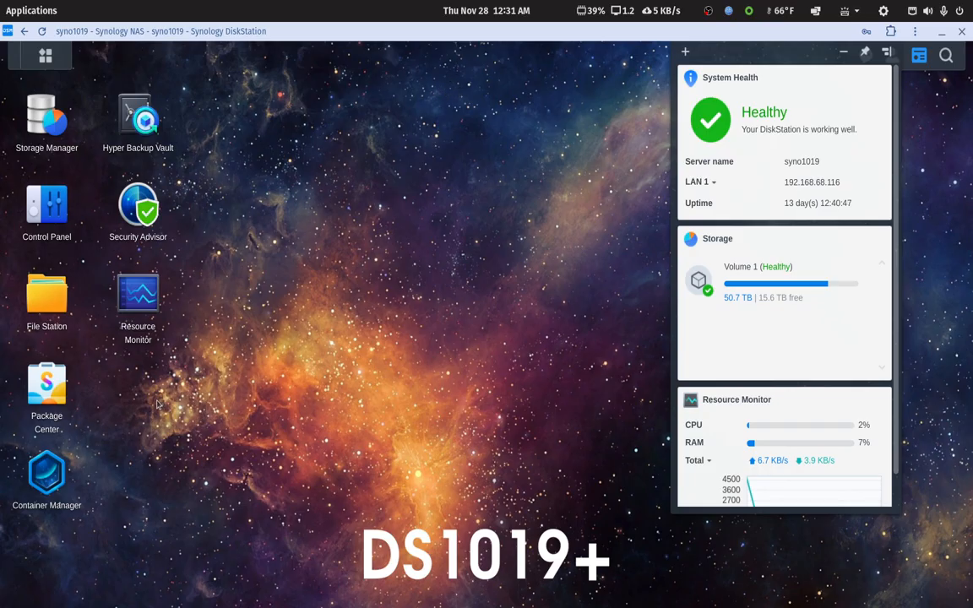
pyautogui.click(62, 387)
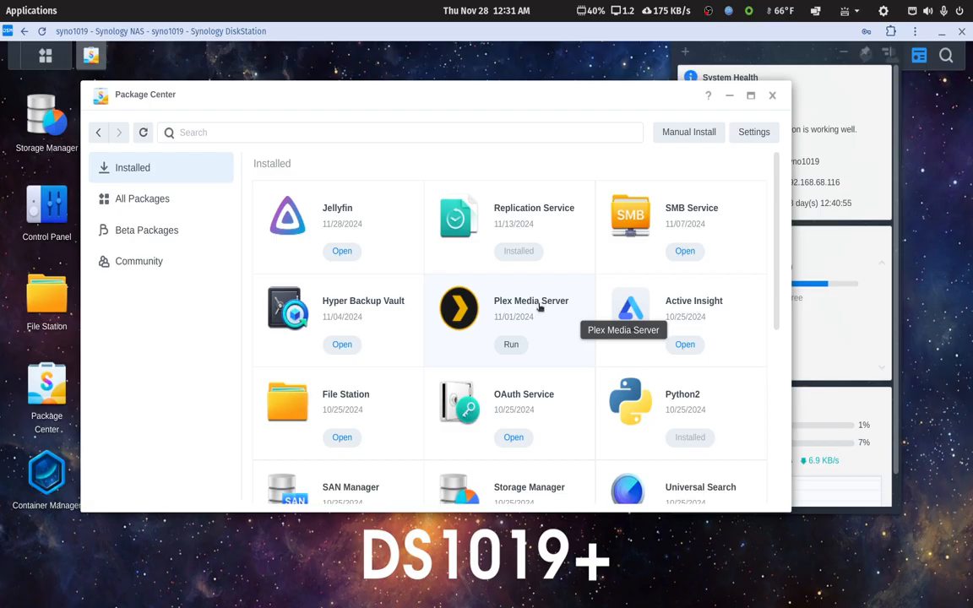
pyautogui.click(772, 94)
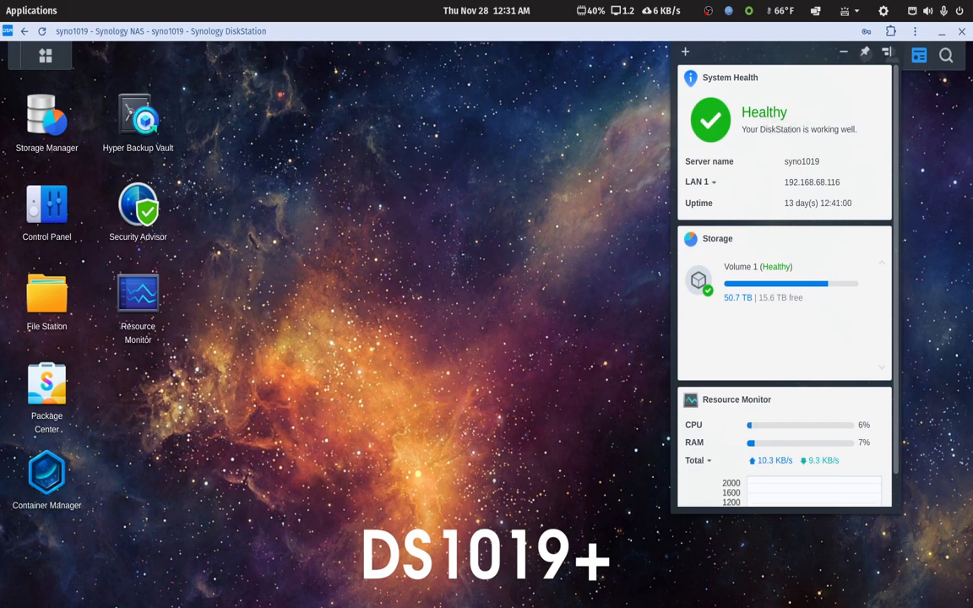
# Switch to the Plex Web settings and check the DS1019+ server in the server list
pyautogui.moveTo(971, 69); pyautogui.dragTo(623, 77)
pyautogui.doubleClick(623, 77)
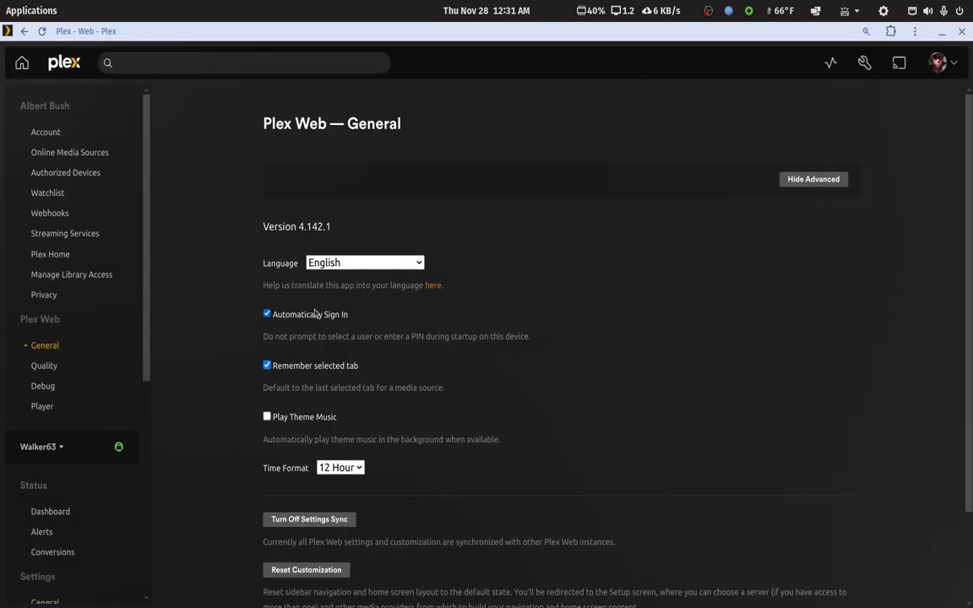
pyautogui.click(58, 450)
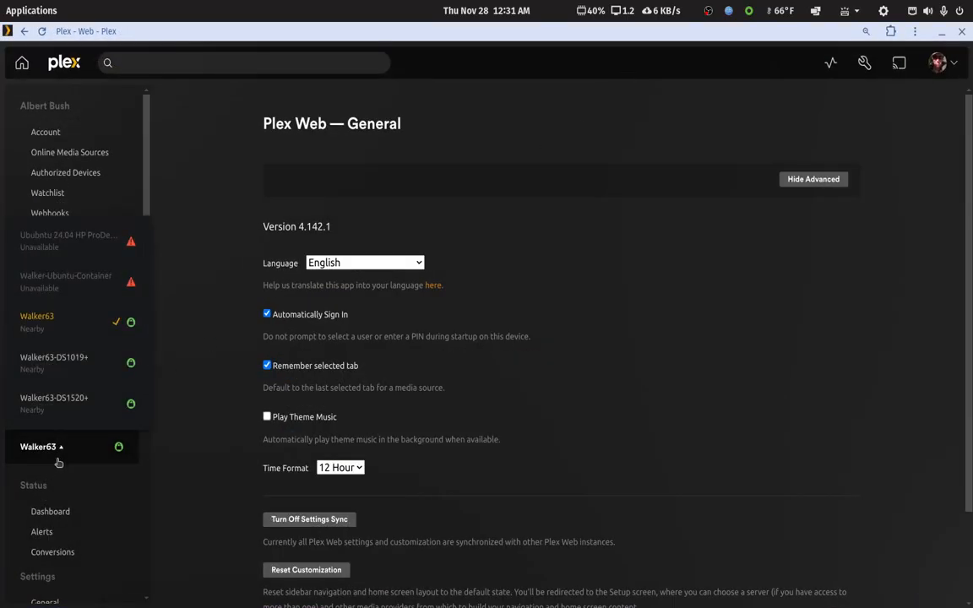
pyautogui.click(68, 359)
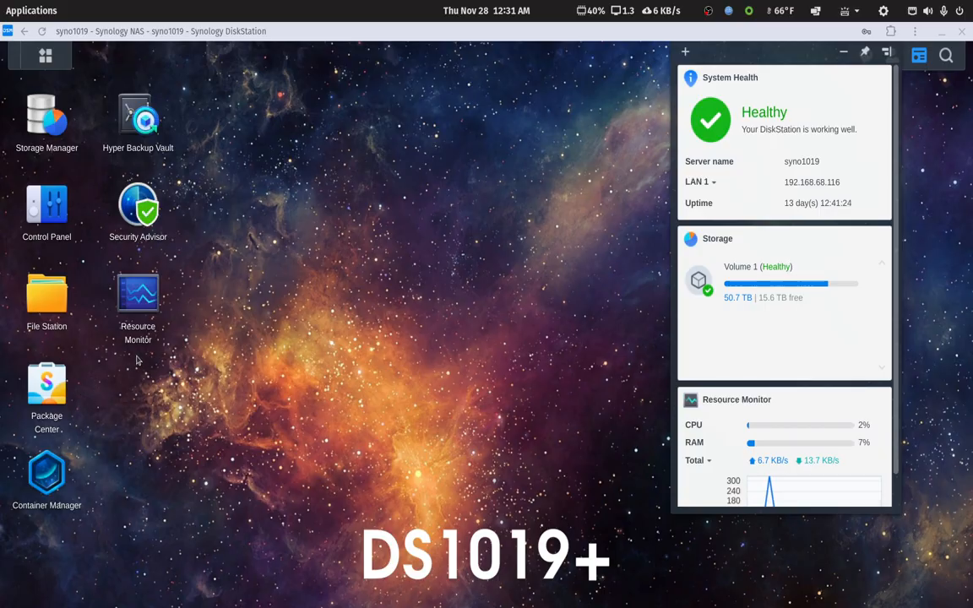
# Stop the plex container in Container Manager on syno1019's DSM desktop and close Container Manager
pyautogui.click(52, 466)
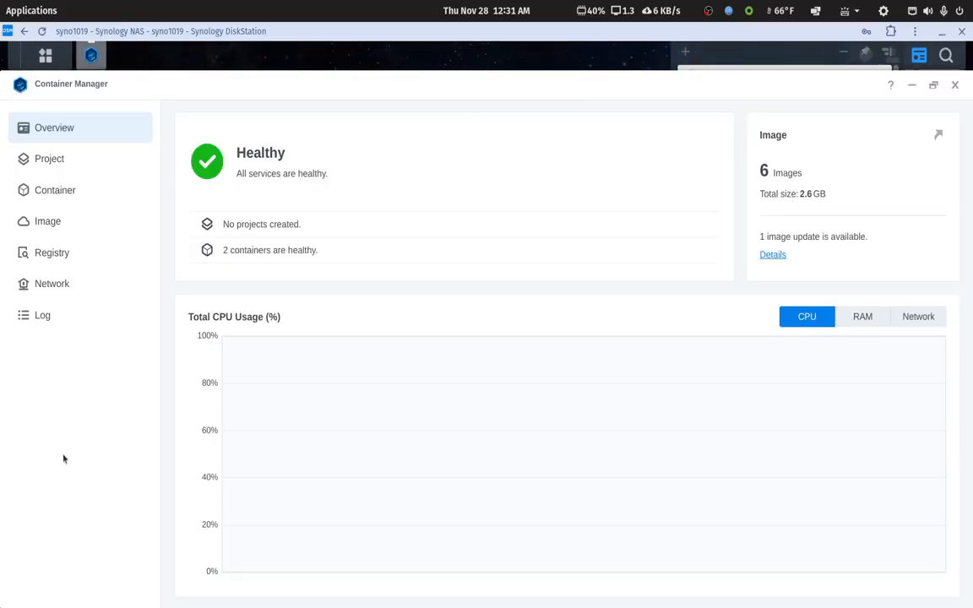
pyautogui.click(52, 190)
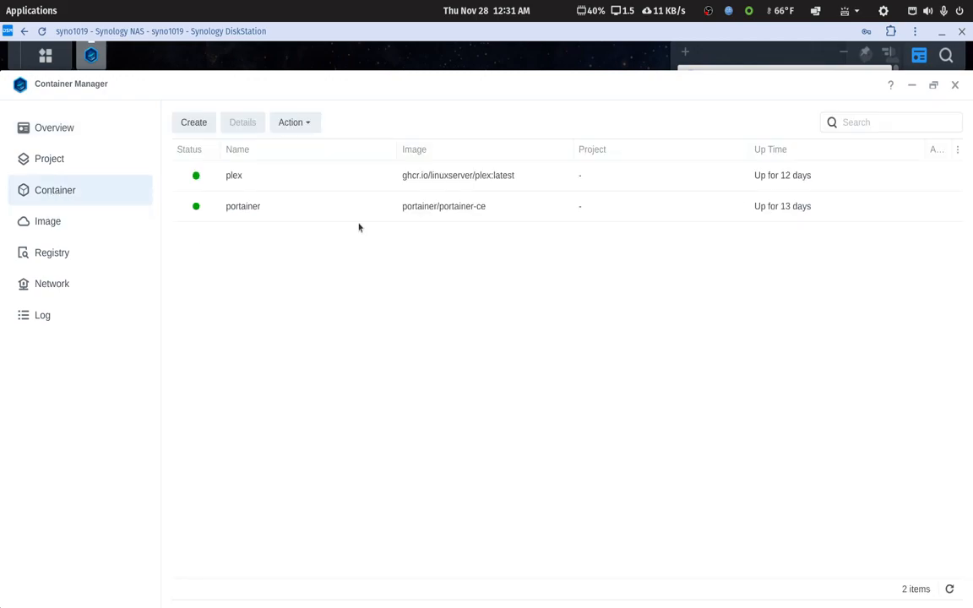
pyautogui.doubleClick(239, 177)
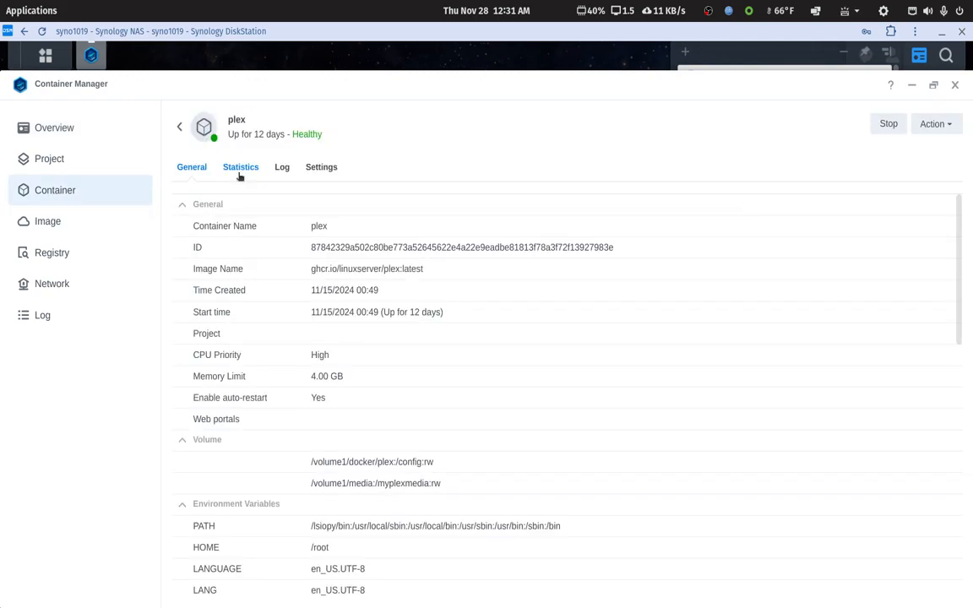
pyautogui.click(887, 127)
pyautogui.doubleClick(855, 85)
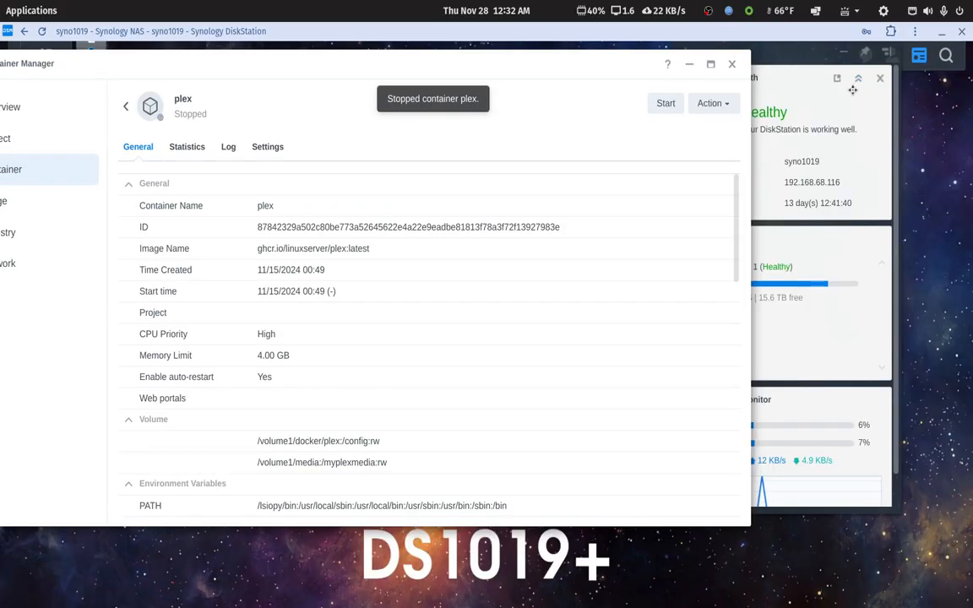
pyautogui.click(733, 61)
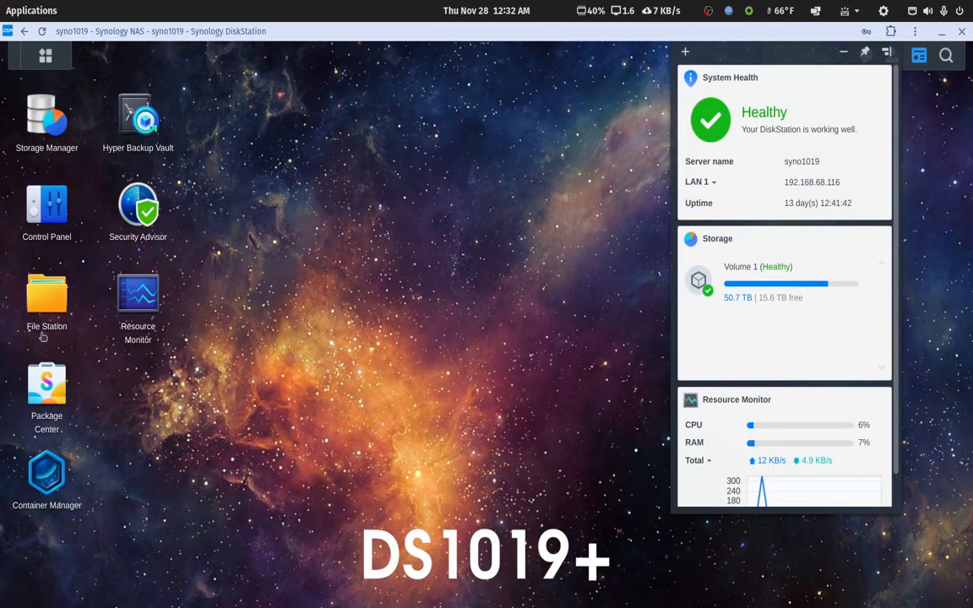
# Check syno1019's shared folders in File Station, then close File Station and the DSM window
pyautogui.doubleClick(46, 287)
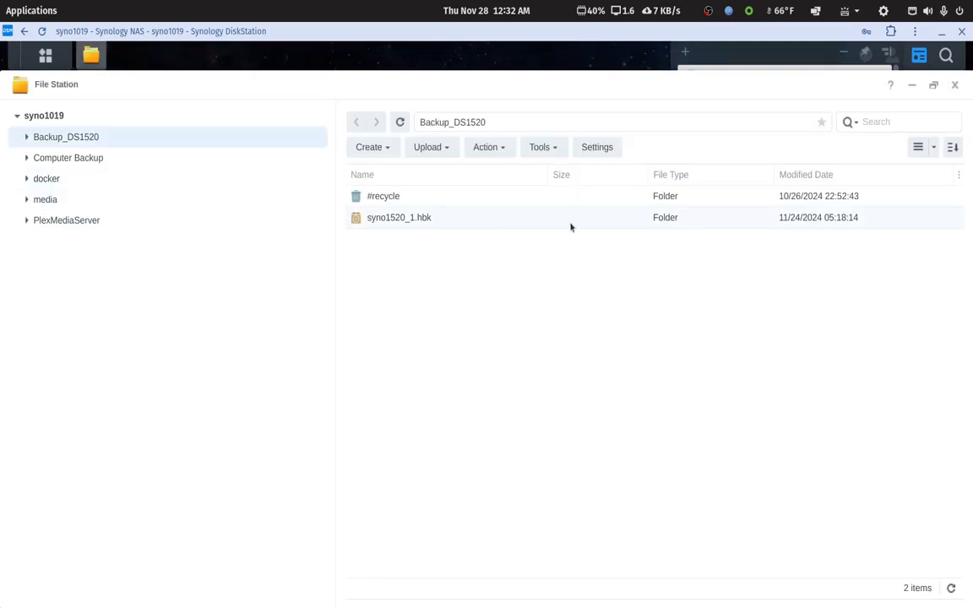
pyautogui.click(954, 84)
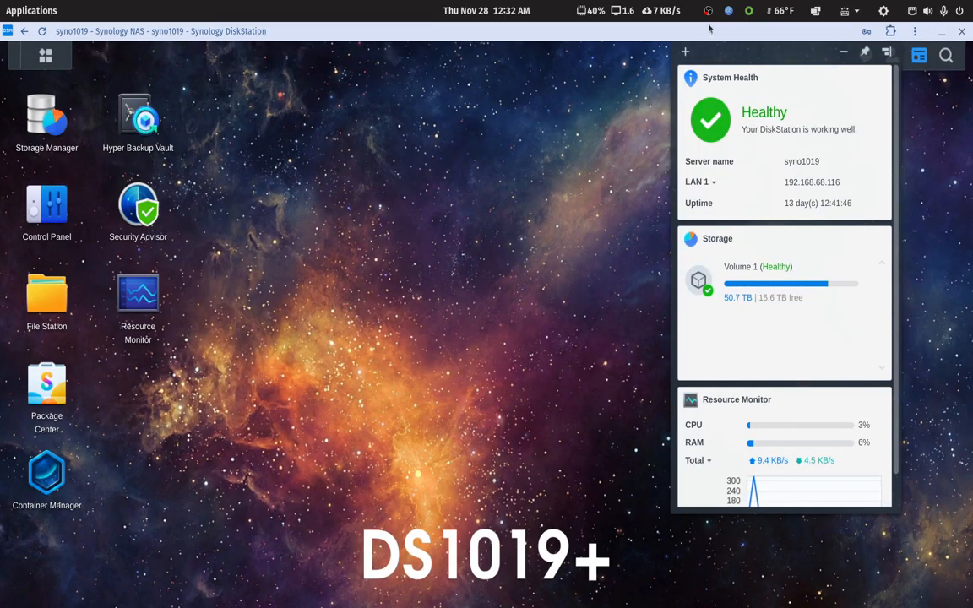
pyautogui.doubleClick(644, 31)
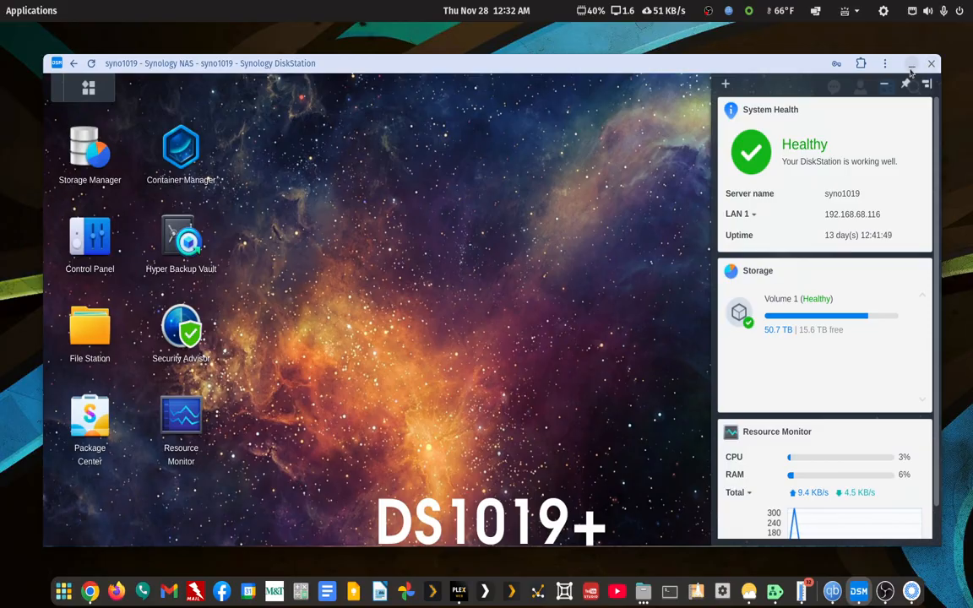
pyautogui.click(931, 65)
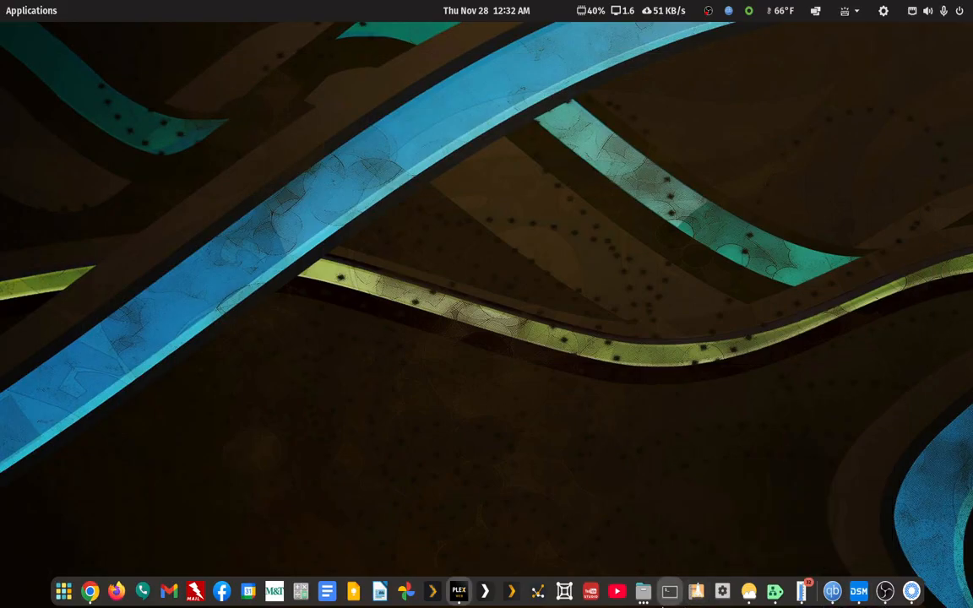
# Switch to the maximized file manager window and review syno1019's docker share and its list of shares
pyautogui.click(643, 591)
pyautogui.click(799, 534)
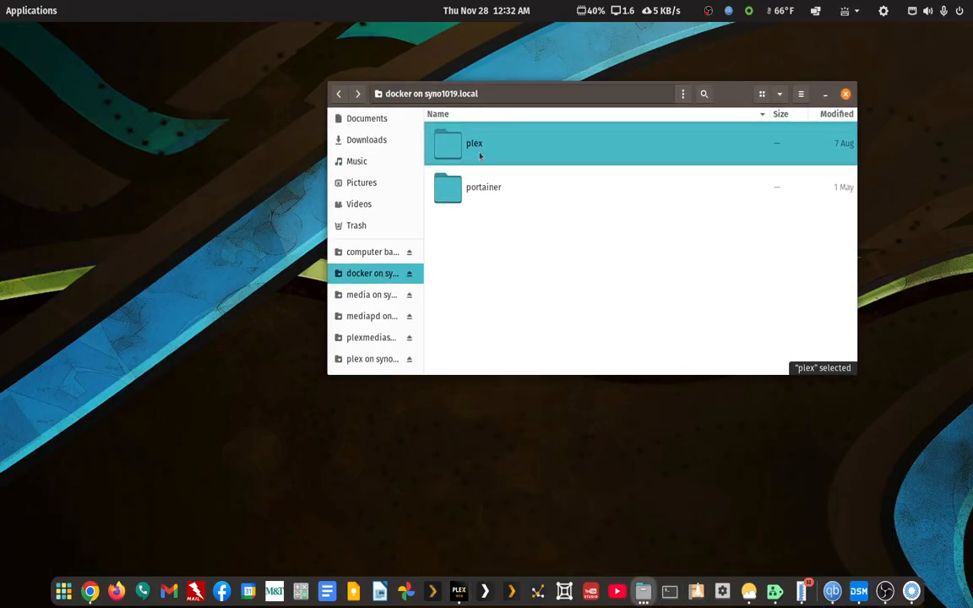
pyautogui.doubleClick(724, 100)
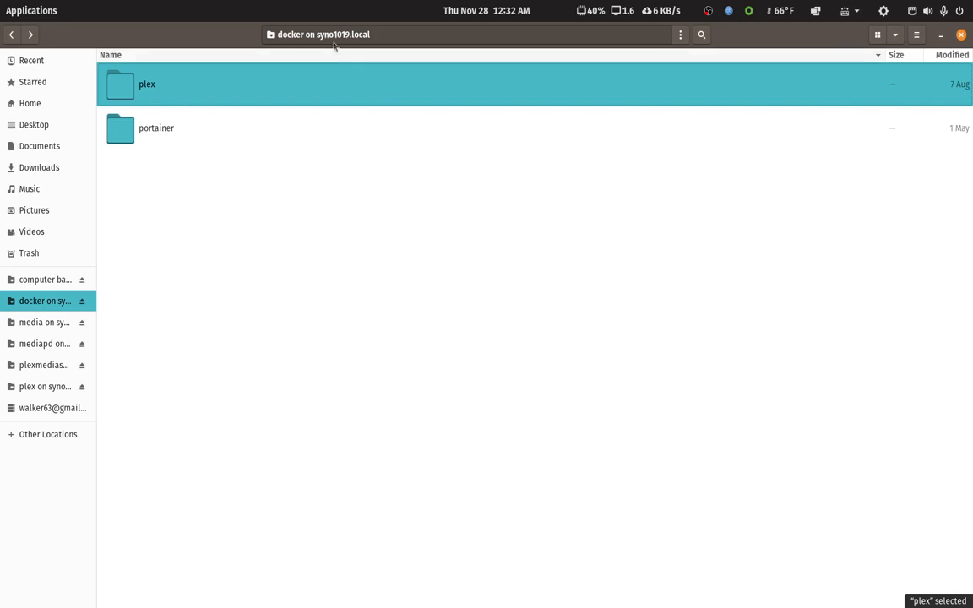
pyautogui.click(11, 37)
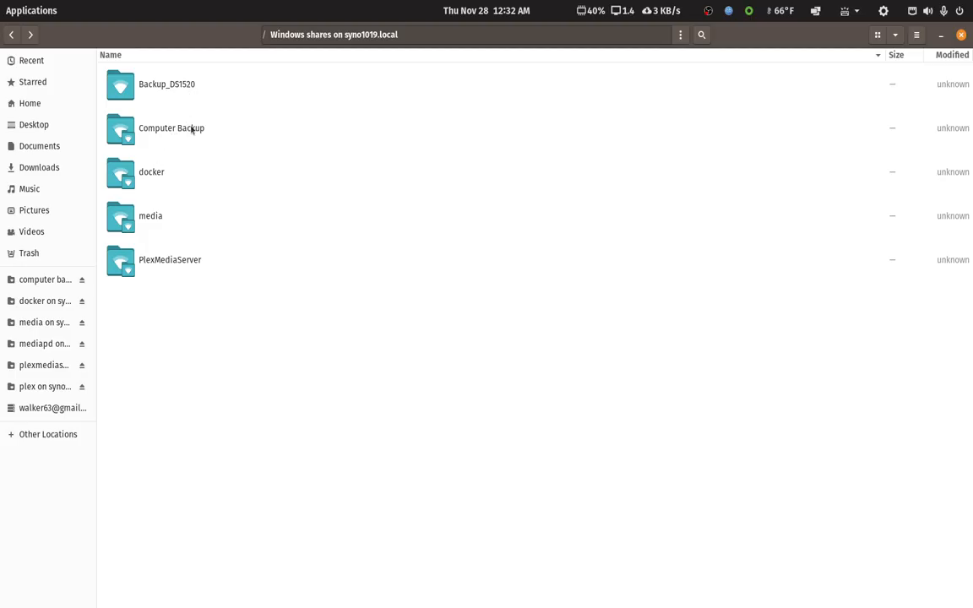
pyautogui.doubleClick(147, 172)
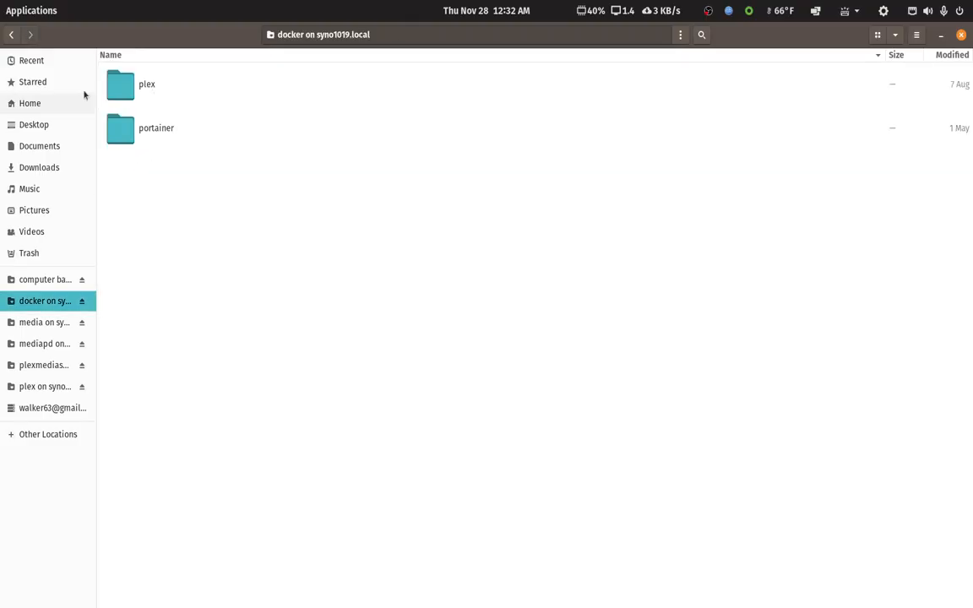
pyautogui.click(11, 35)
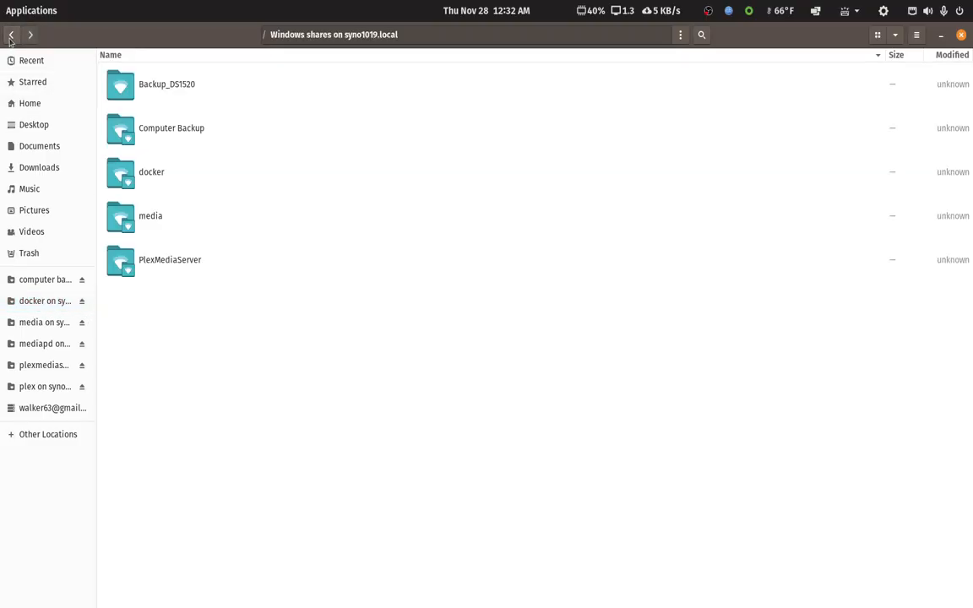
# Check the plex-win11 folder in syno1019's media share and open that folder in a second tab
pyautogui.doubleClick(153, 223)
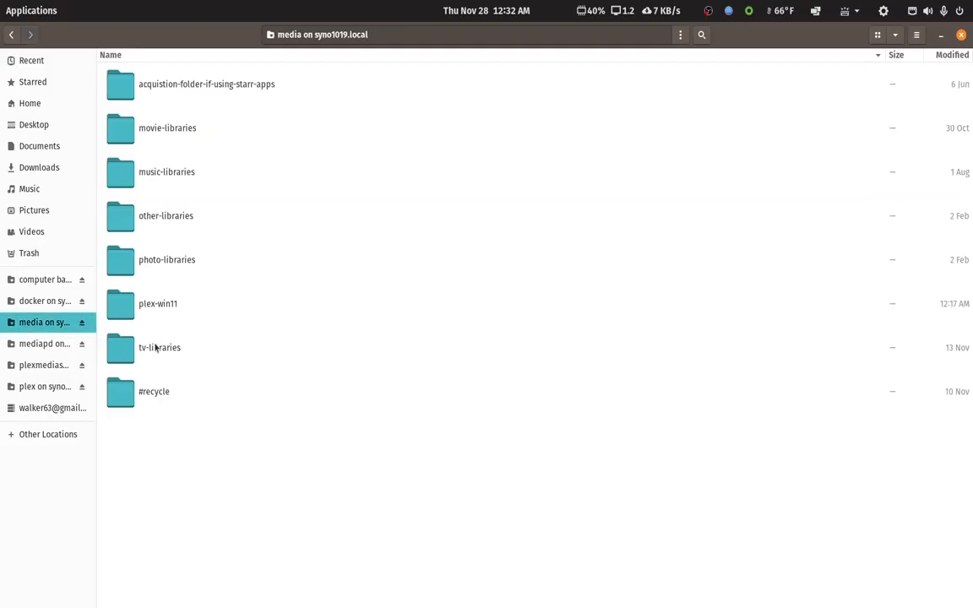
pyautogui.doubleClick(167, 311)
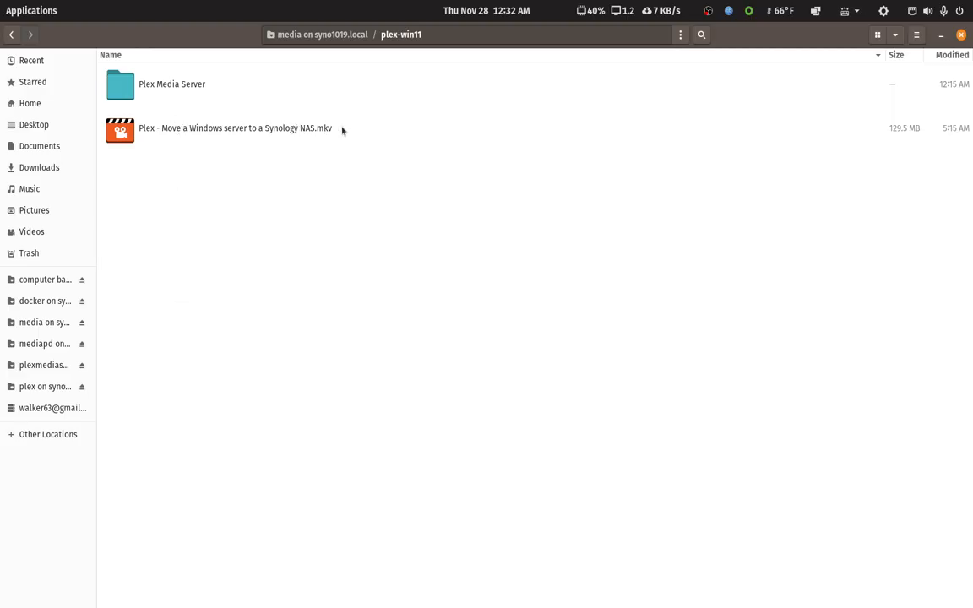
pyautogui.click(12, 35)
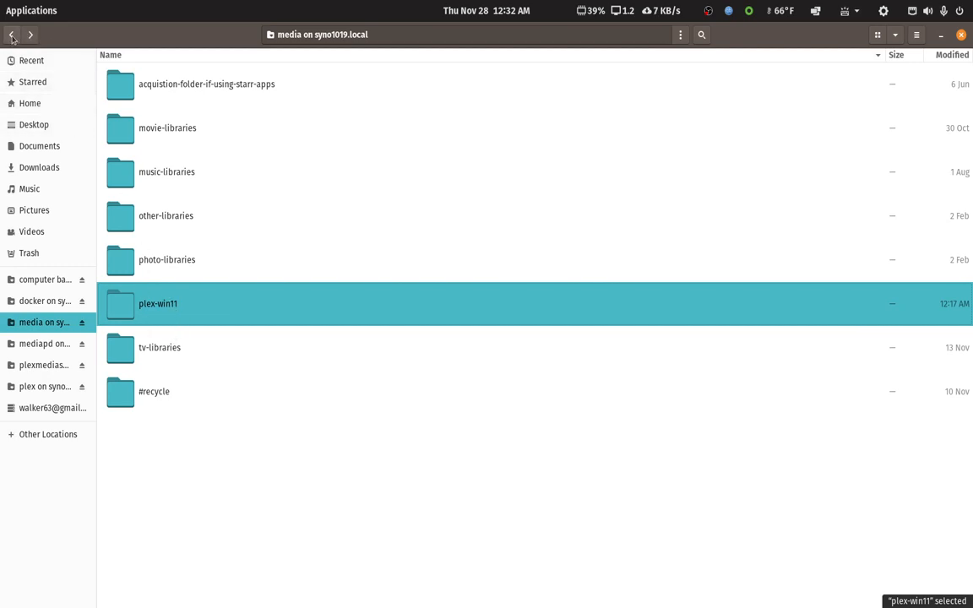
pyautogui.rightClick(141, 311)
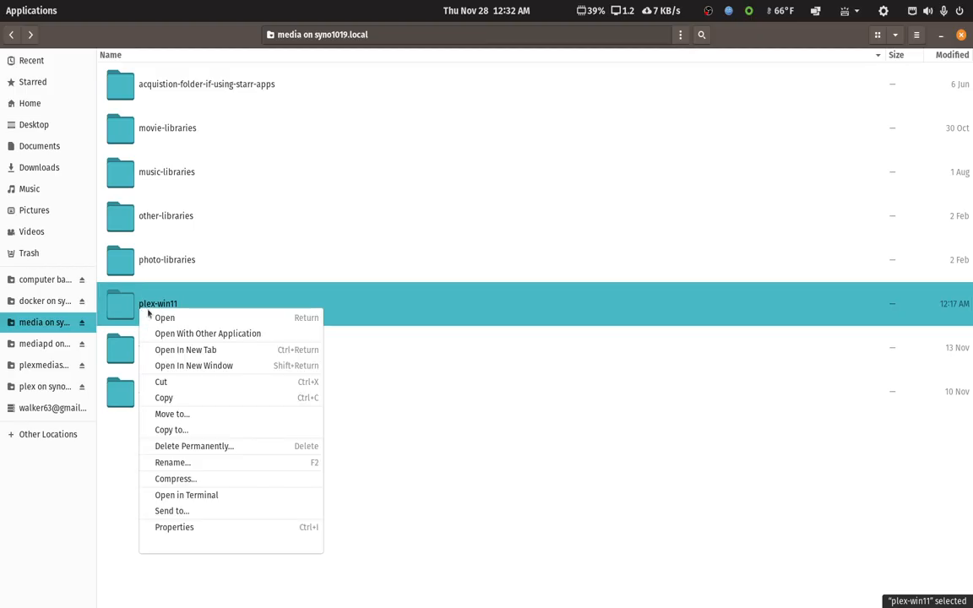
pyautogui.click(208, 349)
pyautogui.click(591, 57)
# Rename the plex folder in syno1019's docker share to plex-docker
pyautogui.click(355, 58)
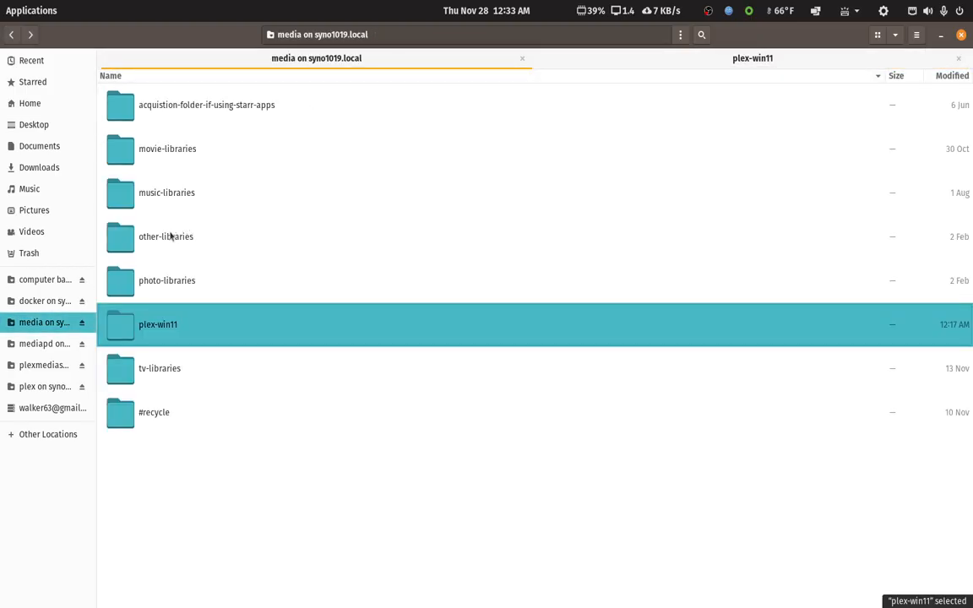
pyautogui.click(12, 36)
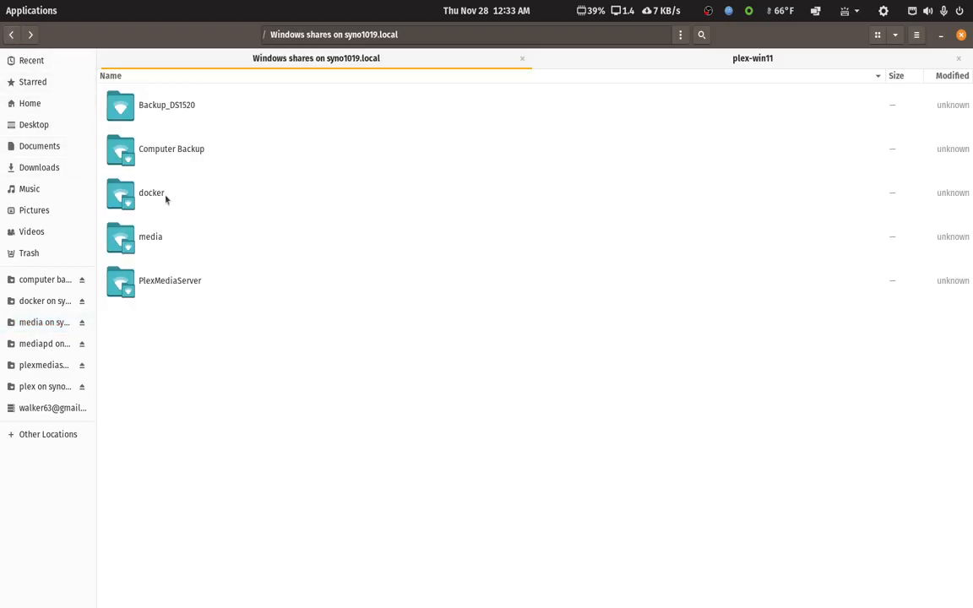
pyautogui.doubleClick(163, 197)
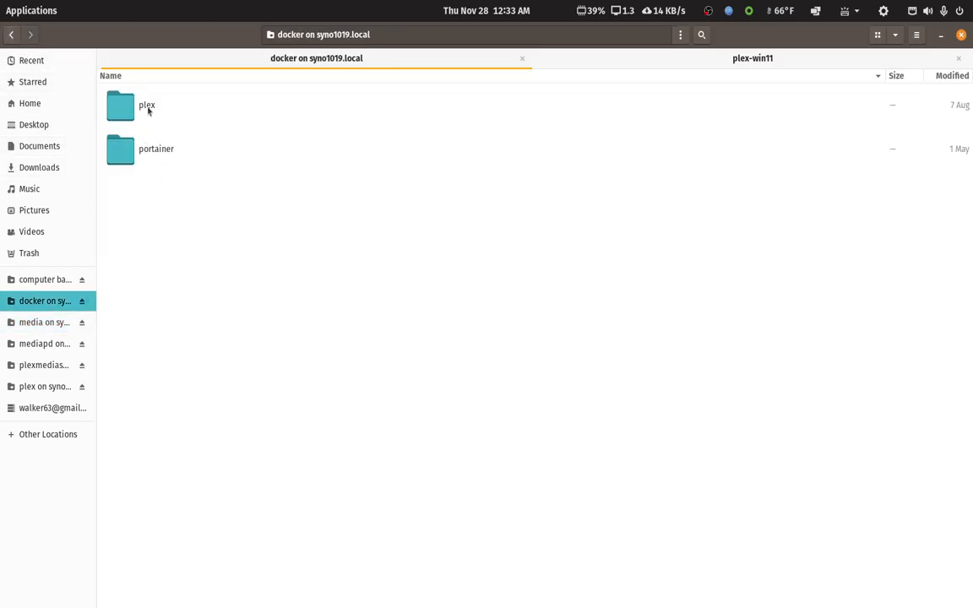
pyautogui.rightClick(148, 108)
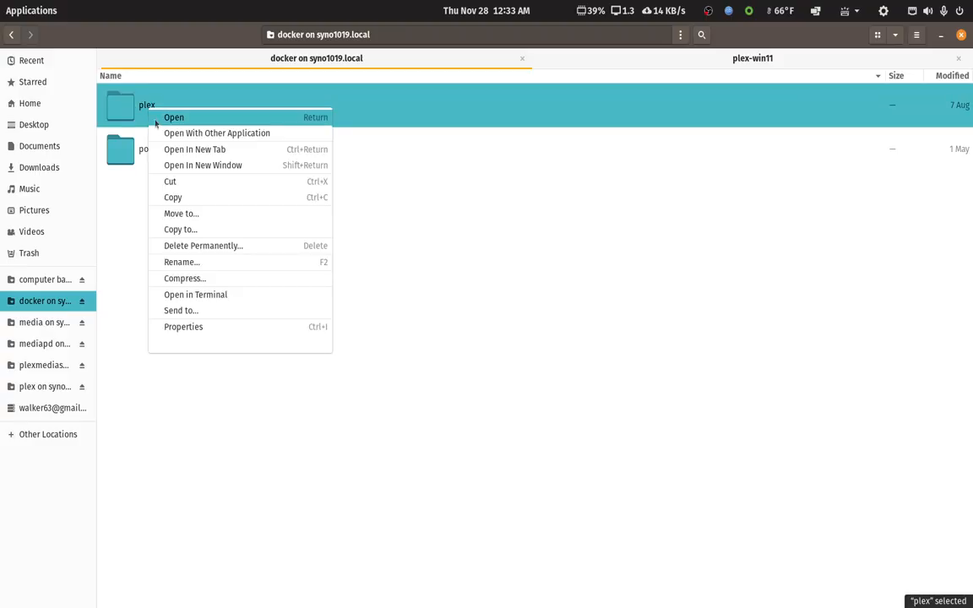
pyautogui.click(188, 261)
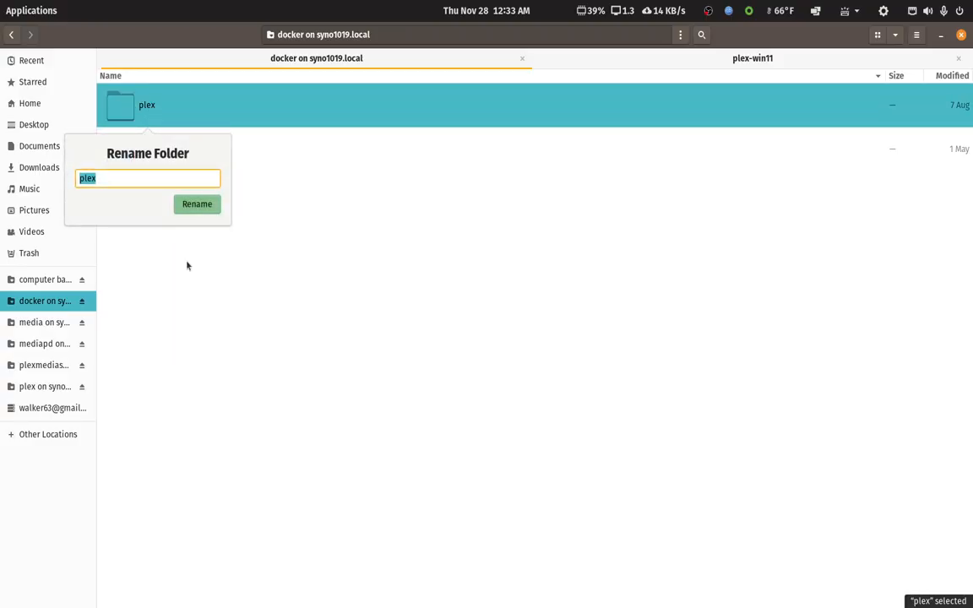
pyautogui.press('End')
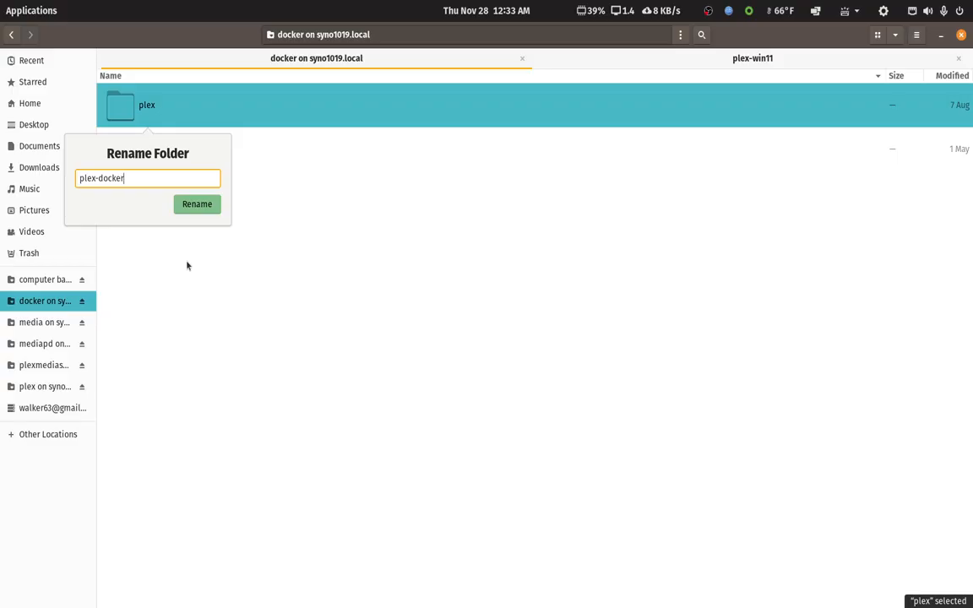
pyautogui.press('Return')
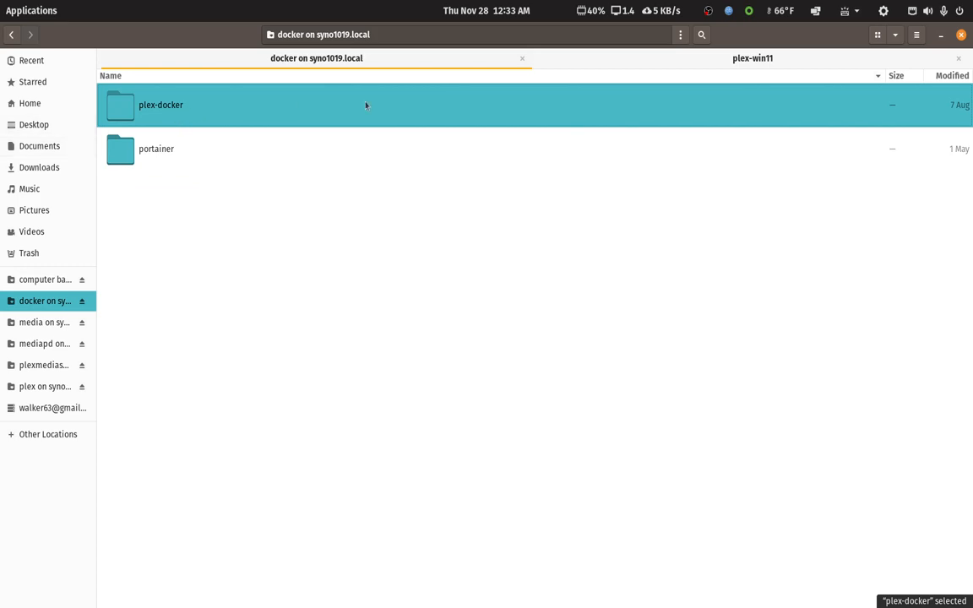
# Create a new folder named plex inside the plex-win11 folder of the media share
pyautogui.click(774, 61)
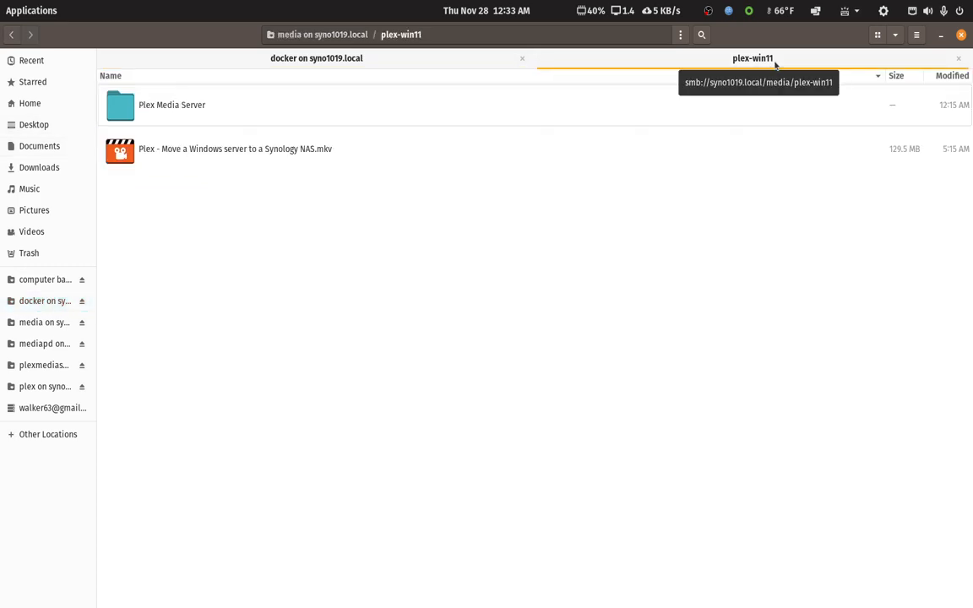
pyautogui.rightClick(227, 256)
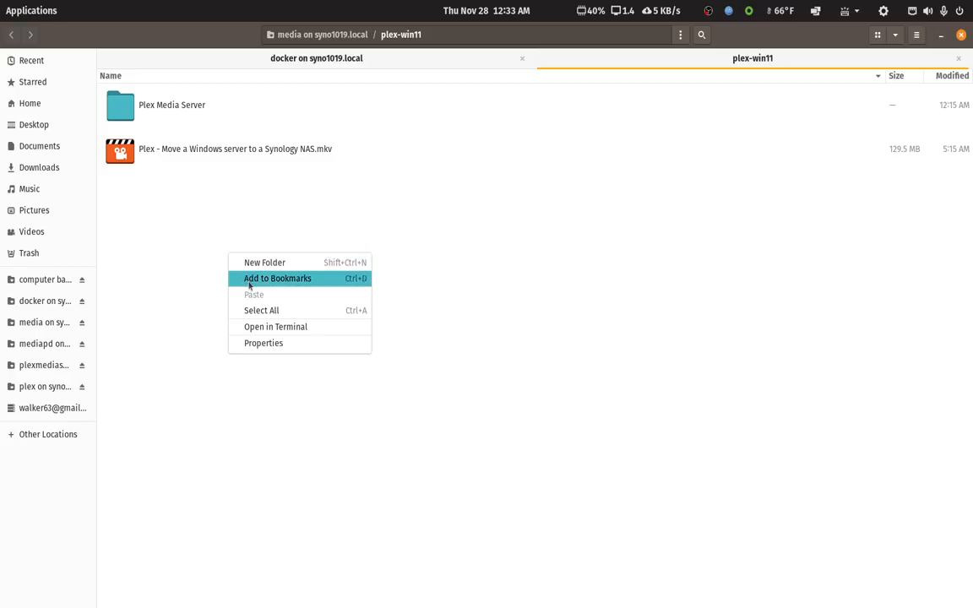
pyautogui.click(258, 261)
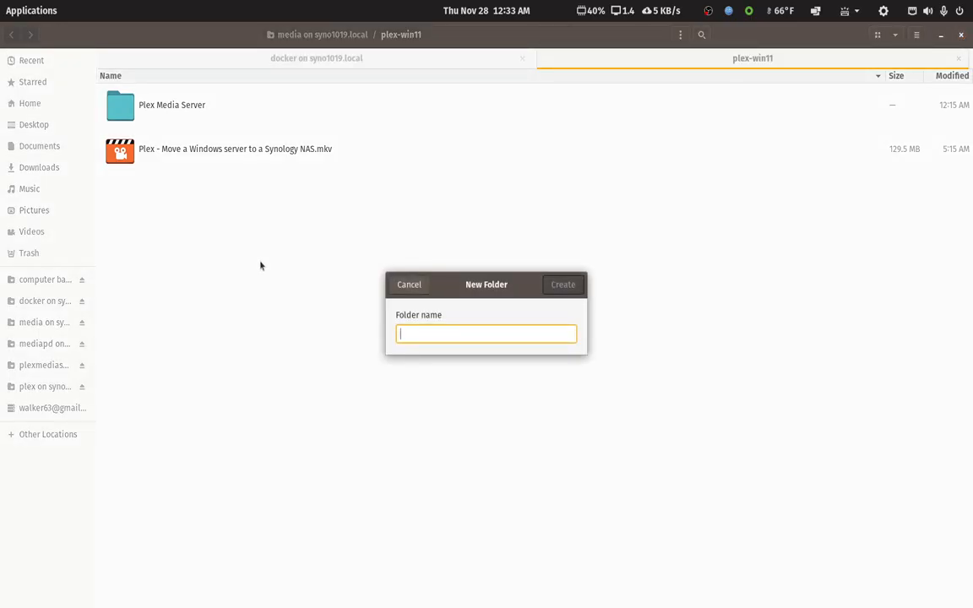
pyautogui.write('plex')
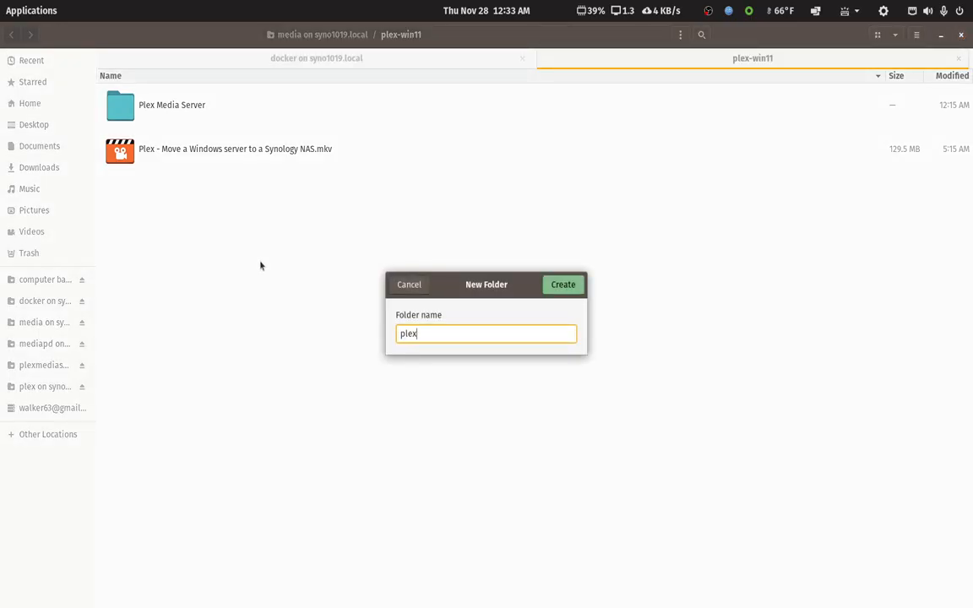
pyautogui.press('Return')
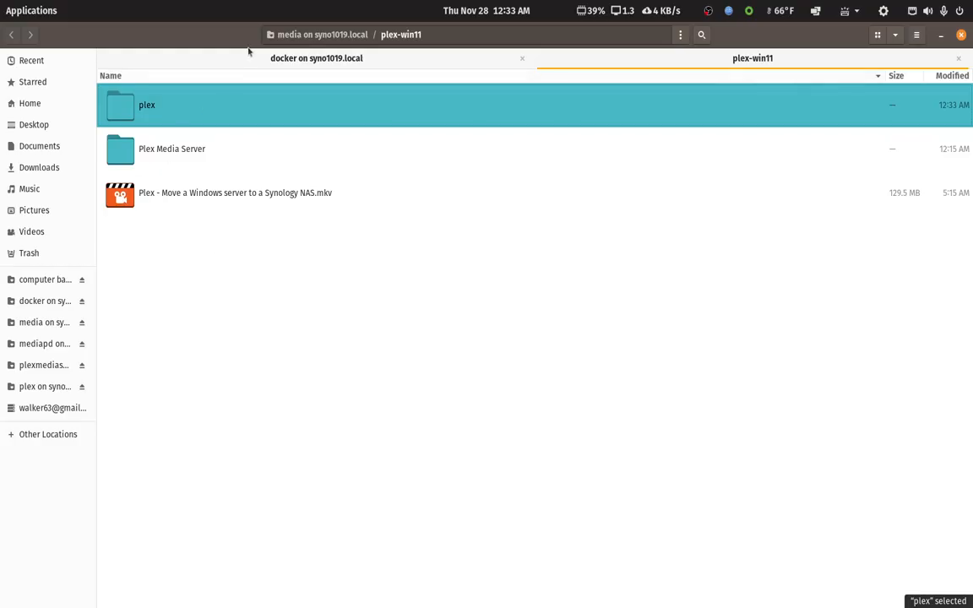
# Restore the file manager window to a smaller size, move it aside, and close the plex-win11 tab
pyautogui.doubleClick(752, 39)
pyautogui.moveTo(723, 95); pyautogui.dragTo(419, 61)
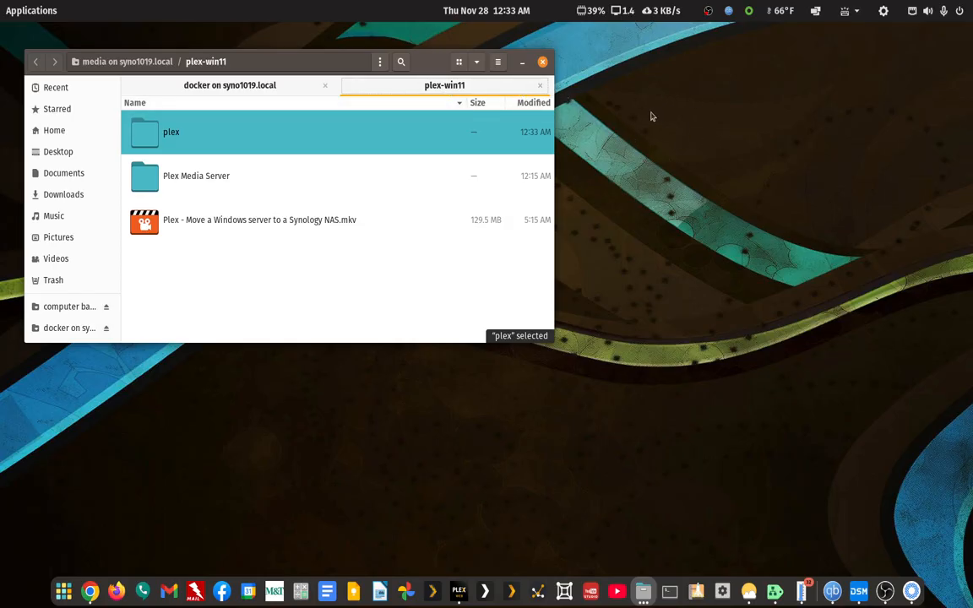
pyautogui.click(539, 85)
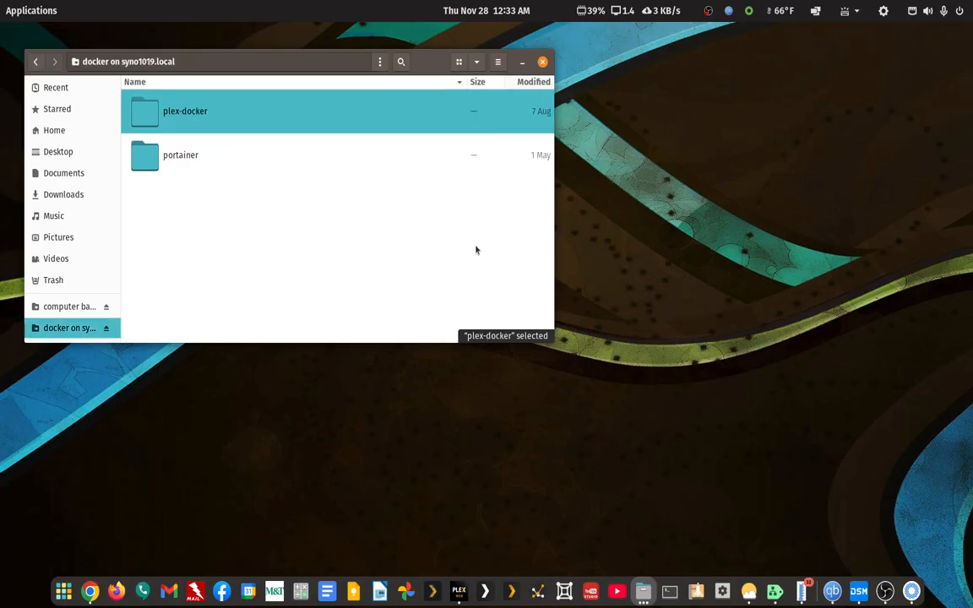
# Open another file manager window and place it below and beside the docker share window, keeping both in view
pyautogui.rightClick(643, 589)
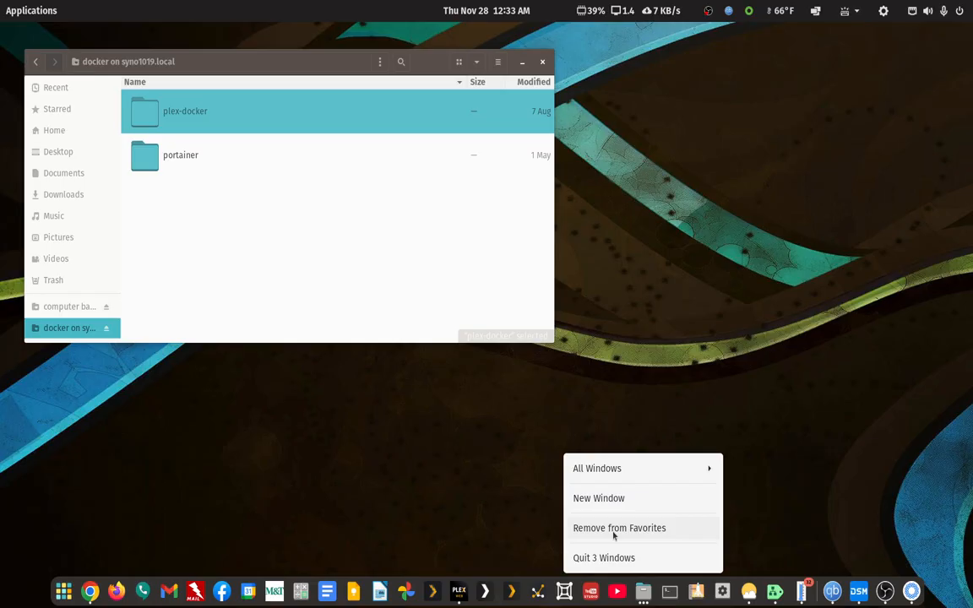
pyautogui.click(612, 499)
pyautogui.moveTo(391, 34); pyautogui.dragTo(816, 250)
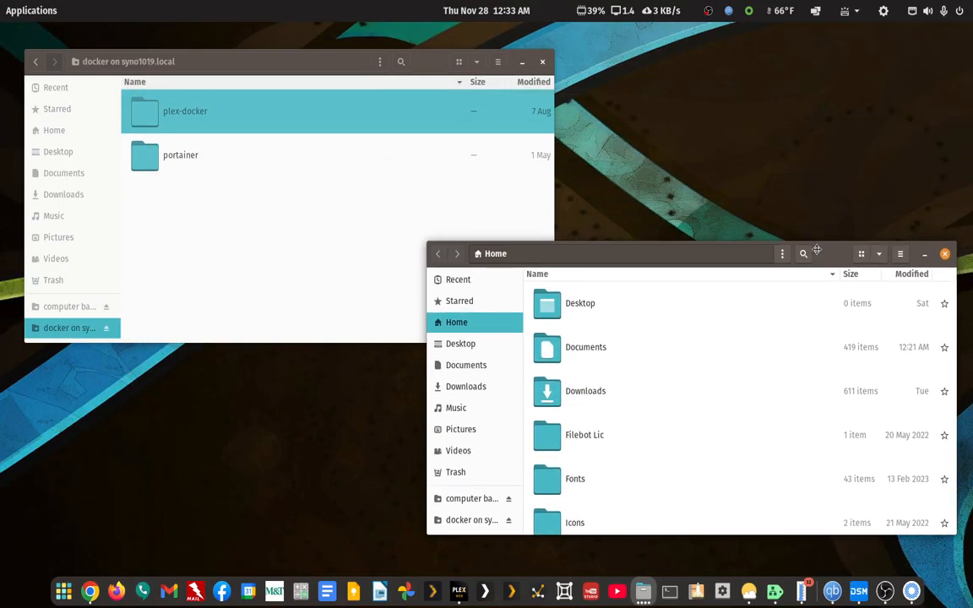
# Browse the network to syno1019's media share in the new window and open its plex-win11 folder
pyautogui.scroll(-2, 608, 405)
pyautogui.scroll(-3, 456, 472)
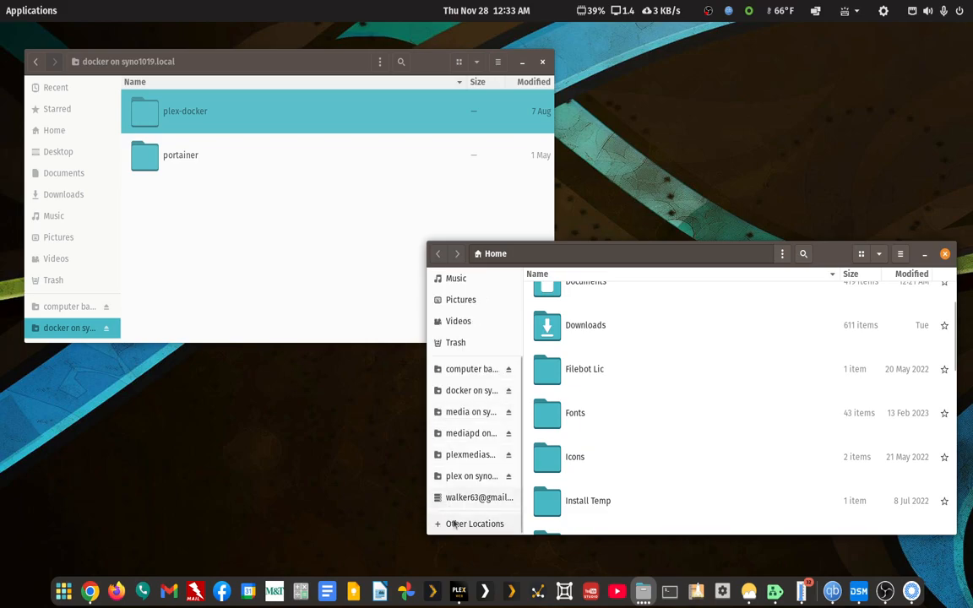
pyautogui.click(454, 522)
pyautogui.scroll(-3, 545, 414)
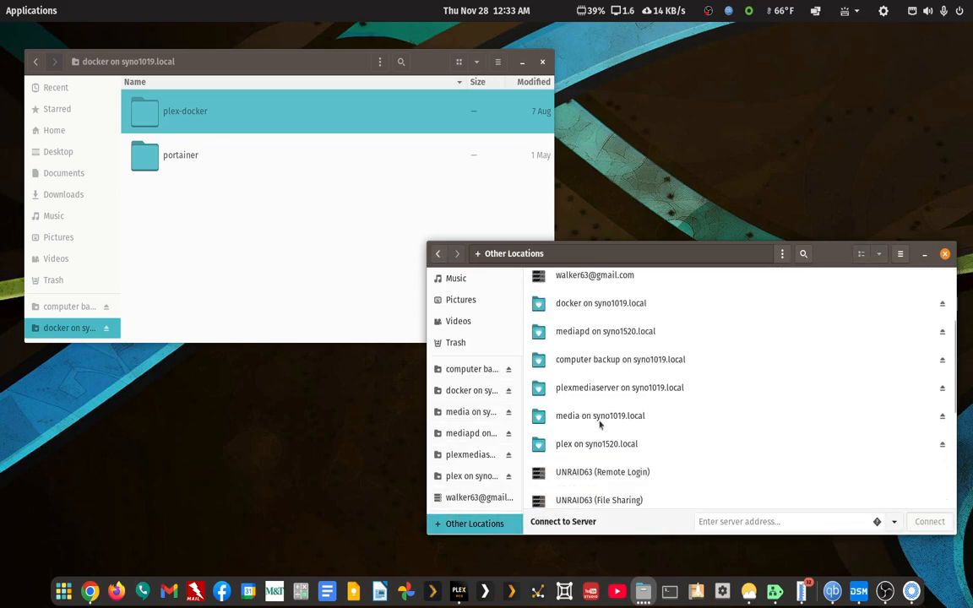
pyautogui.scroll(-4, 596, 432)
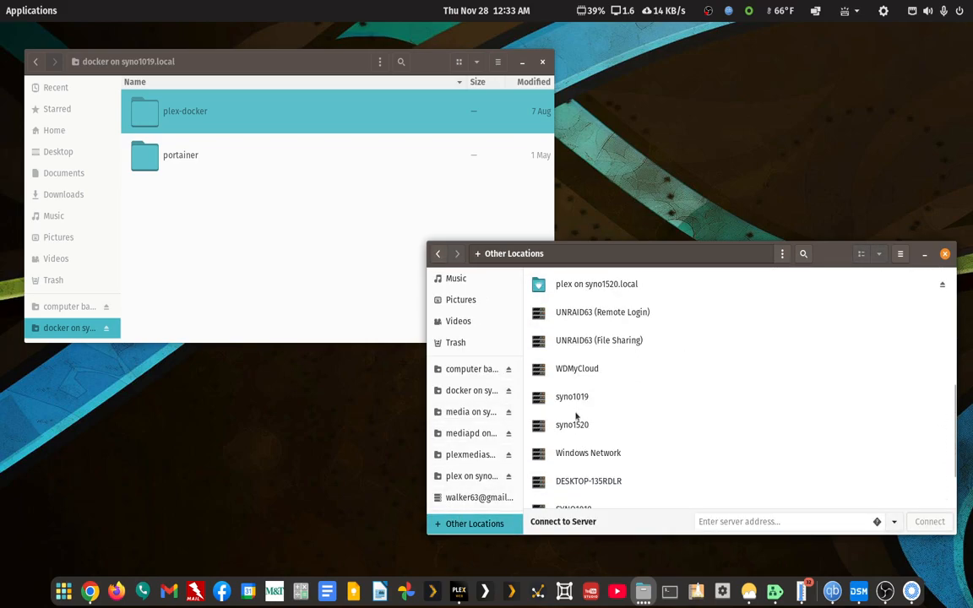
pyautogui.click(577, 398)
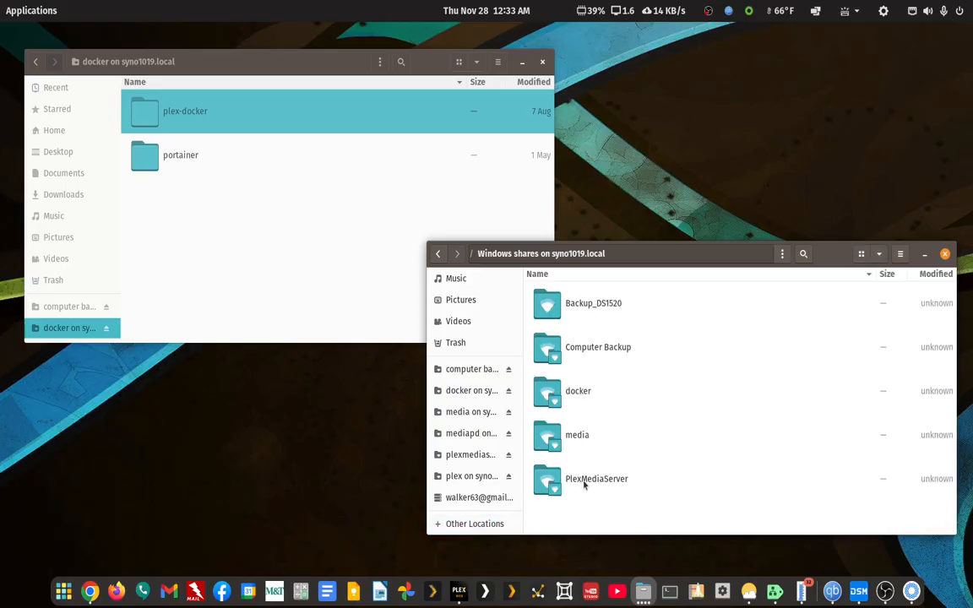
pyautogui.doubleClick(577, 434)
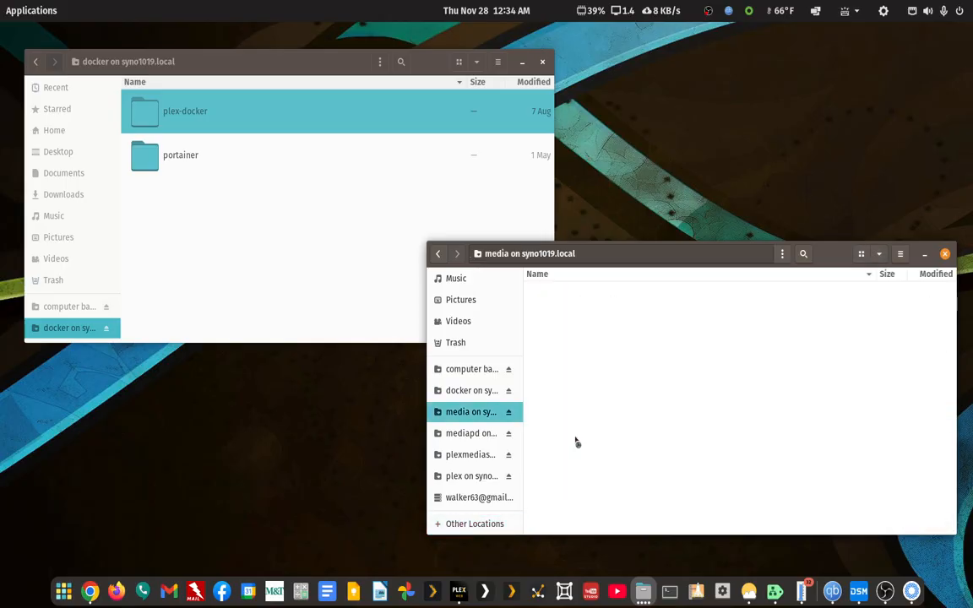
pyautogui.scroll(-2, 578, 435)
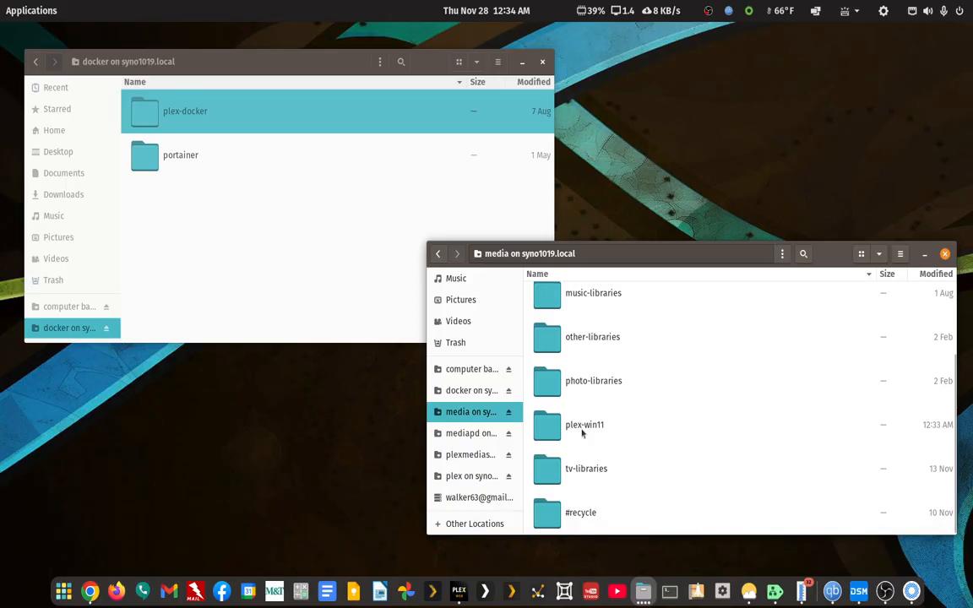
pyautogui.doubleClick(583, 425)
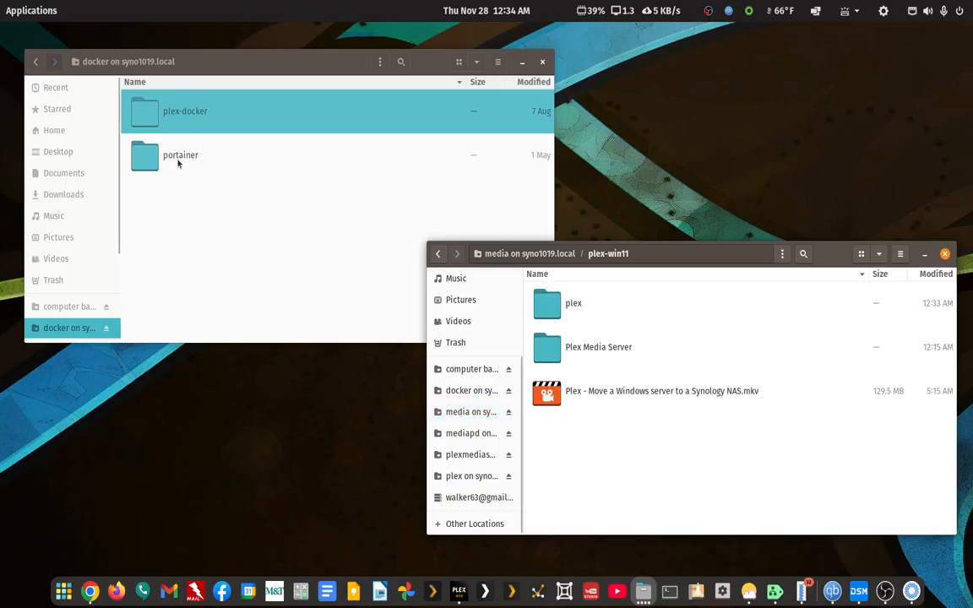
# Using the plex-docker folder as reference, create a folder named Library inside plex-win11's plex folder and open it
pyautogui.doubleClick(180, 112)
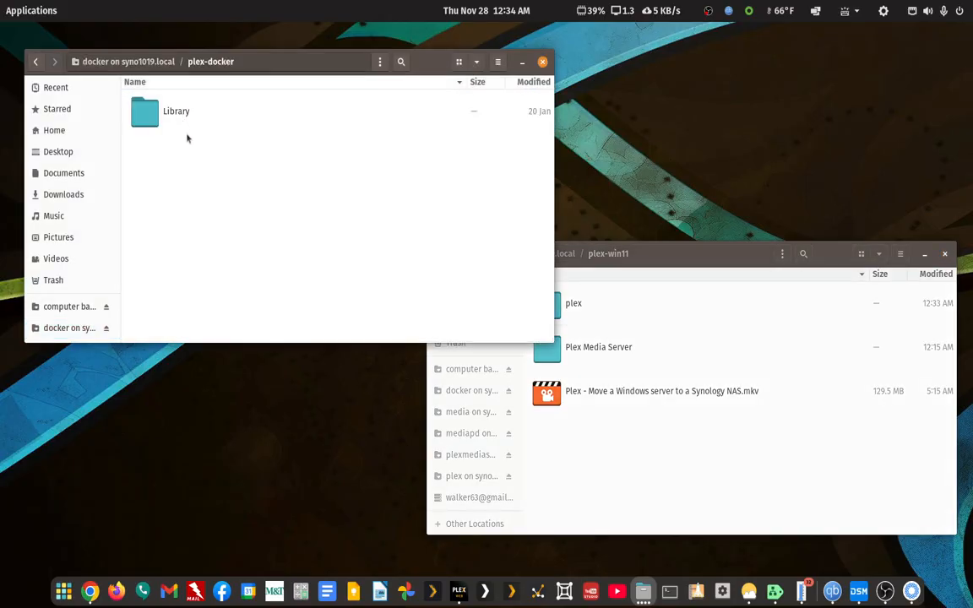
pyautogui.doubleClick(567, 304)
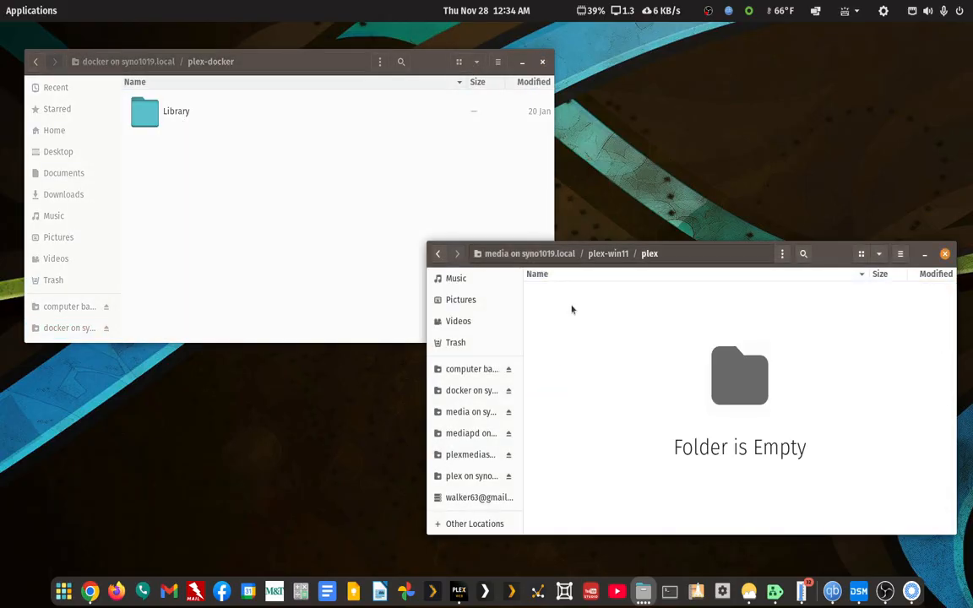
pyautogui.rightClick(579, 353)
pyautogui.click(612, 365)
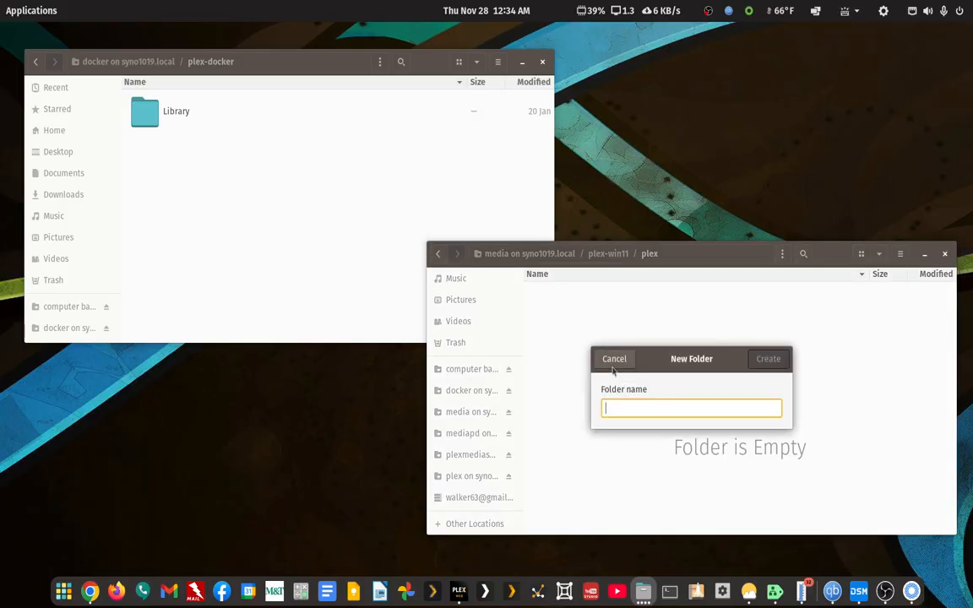
pyautogui.write('Library')
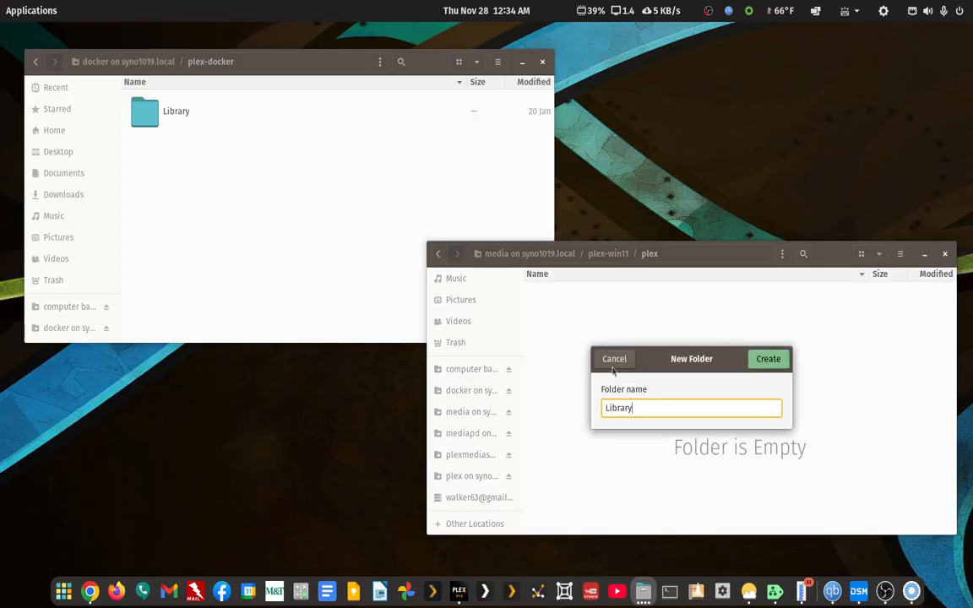
pyautogui.press('Return')
pyautogui.press('Return')
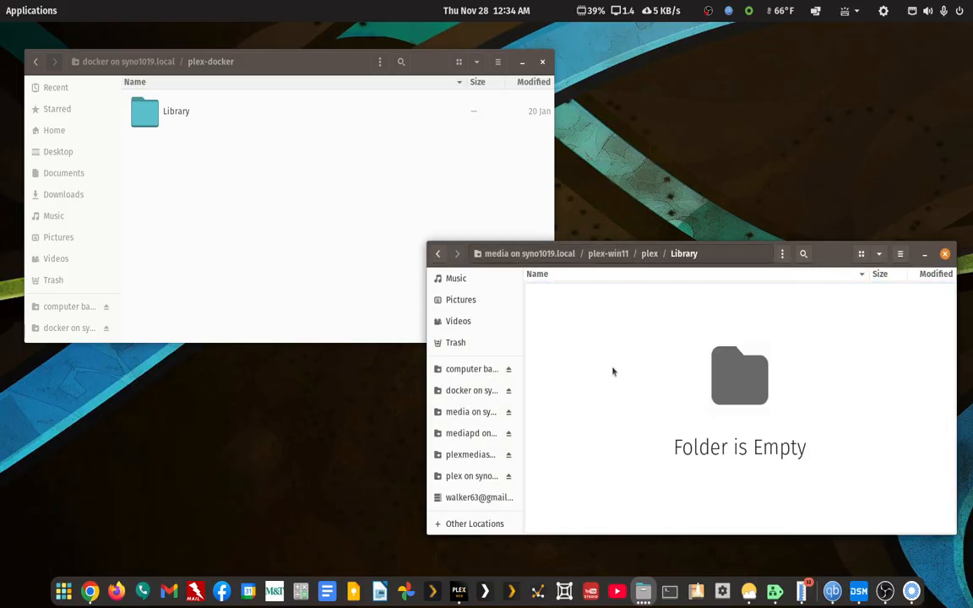
# Check the structure of plex-docker's Library folder and create a matching Application Support folder in the new Library folder
pyautogui.doubleClick(144, 108)
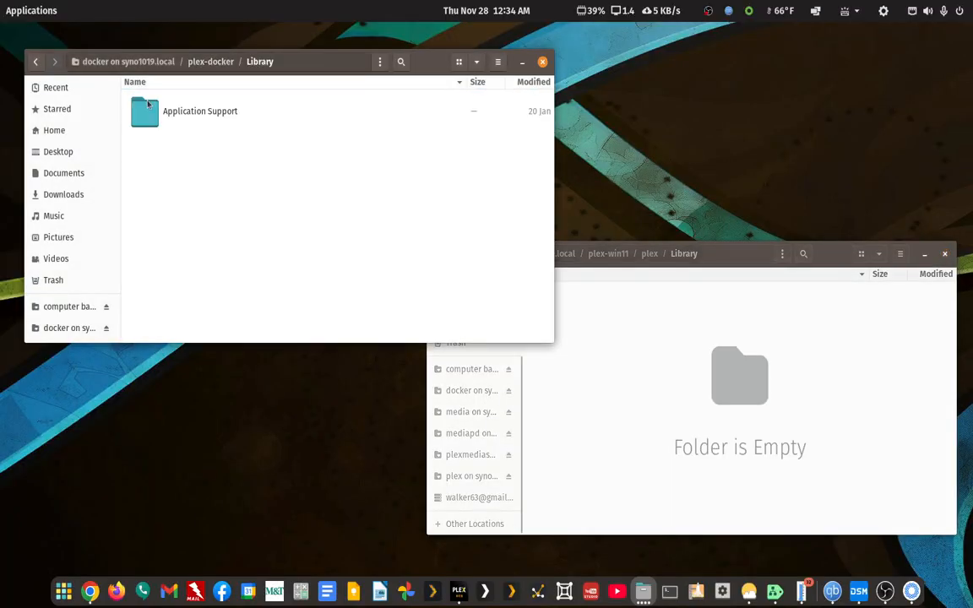
pyautogui.rightClick(589, 334)
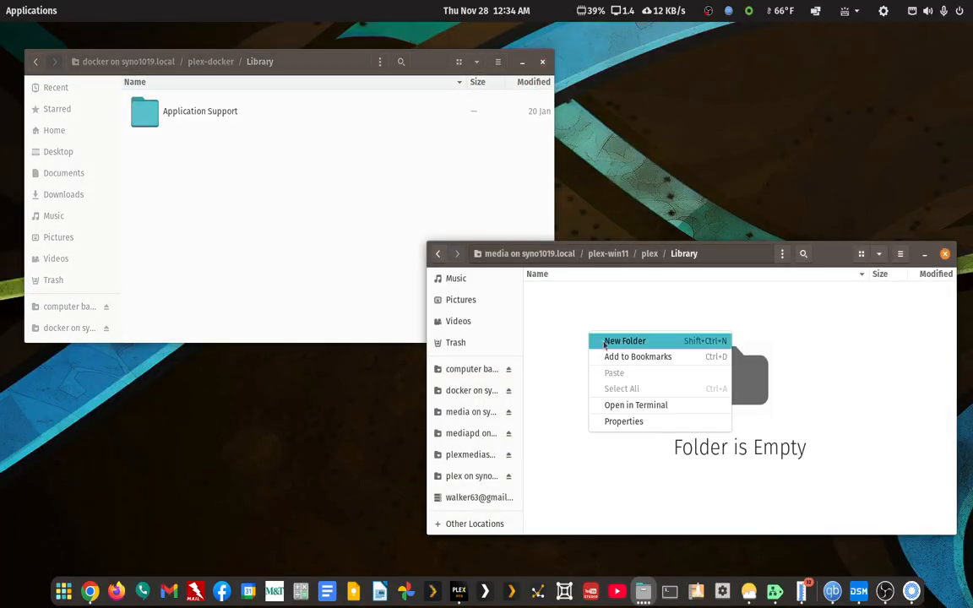
pyautogui.click(655, 343)
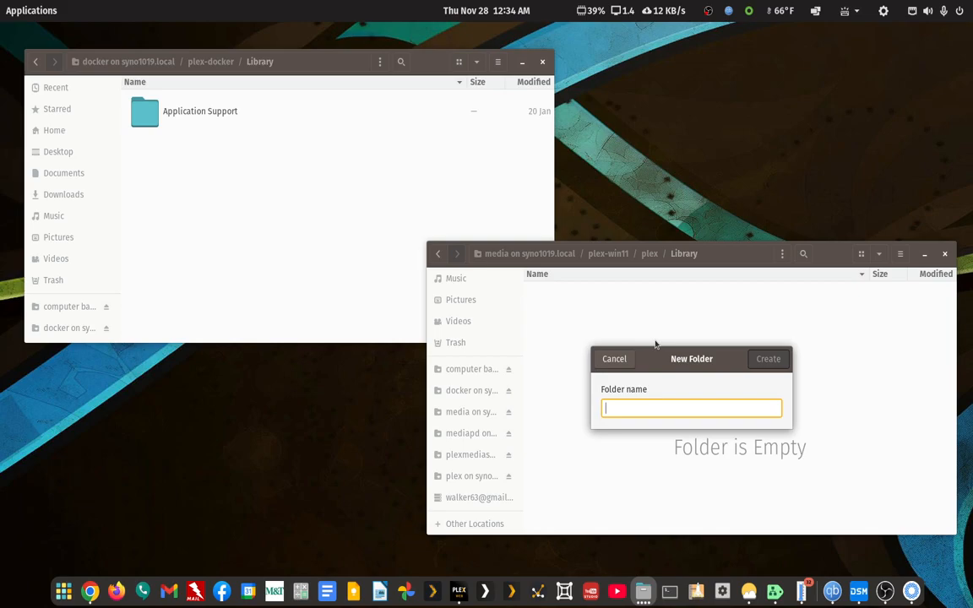
pyautogui.write('Ap')
pyautogui.write('tion Support')
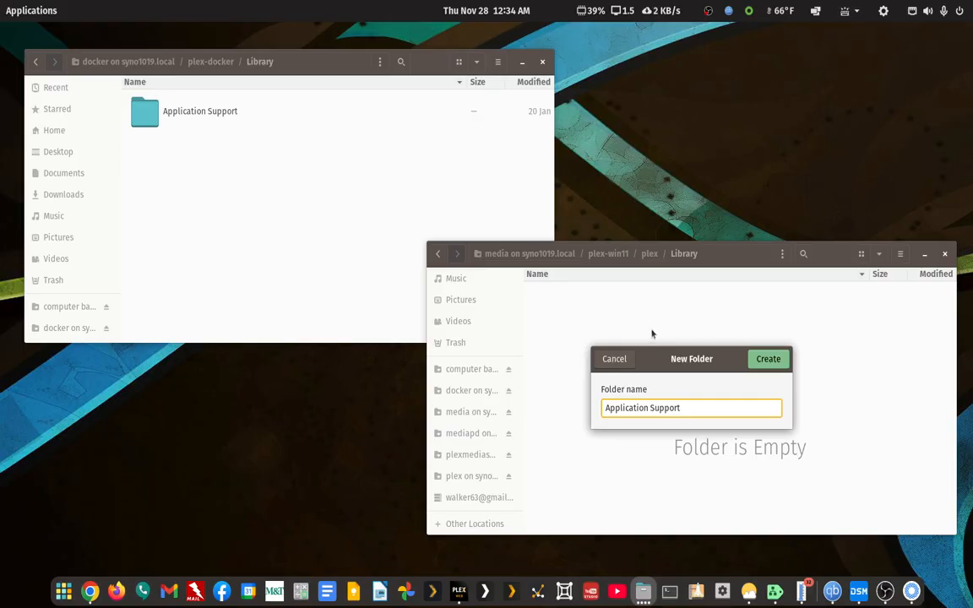
pyautogui.press('Return')
# Compare the contents of the Plex Media Server folder in plex-docker with those of the one in plex-win11
pyautogui.doubleClick(211, 110)
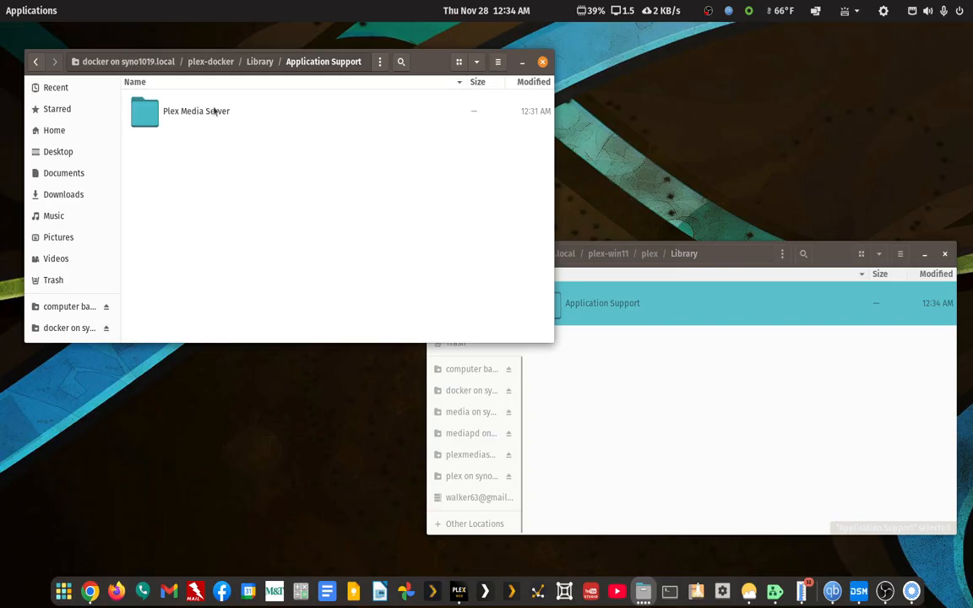
pyautogui.doubleClick(636, 304)
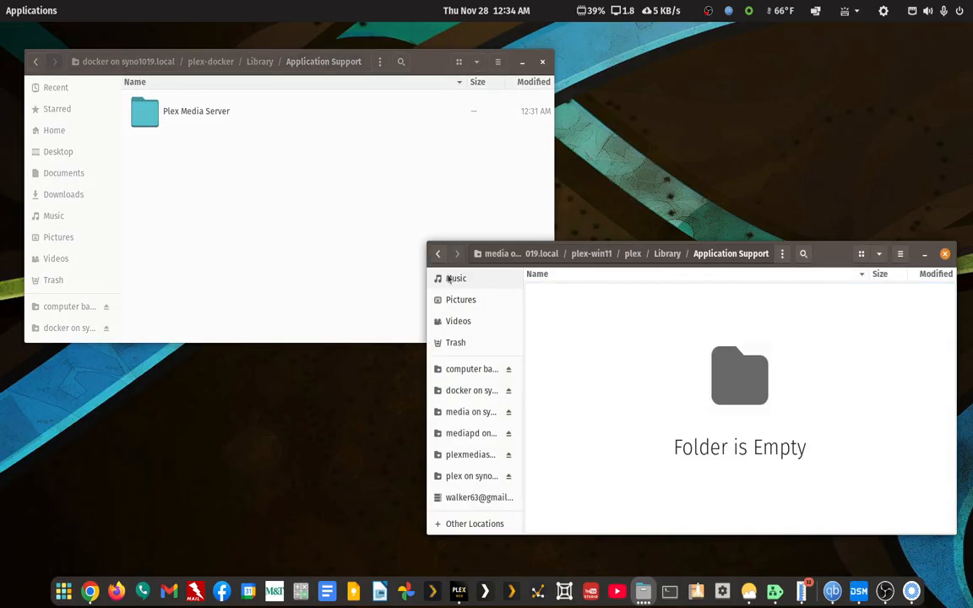
pyautogui.click(438, 255)
pyautogui.click(438, 255)
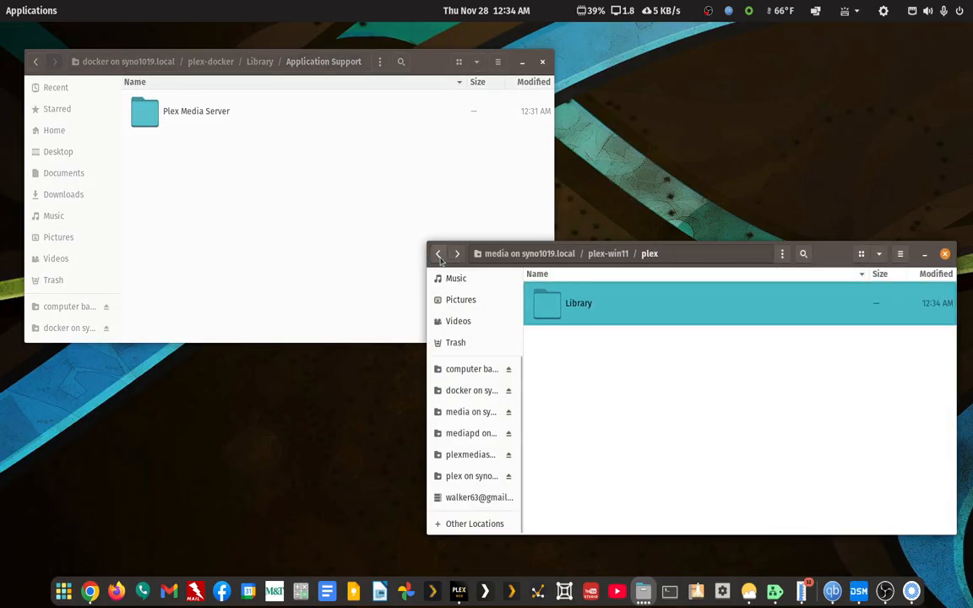
pyautogui.click(438, 255)
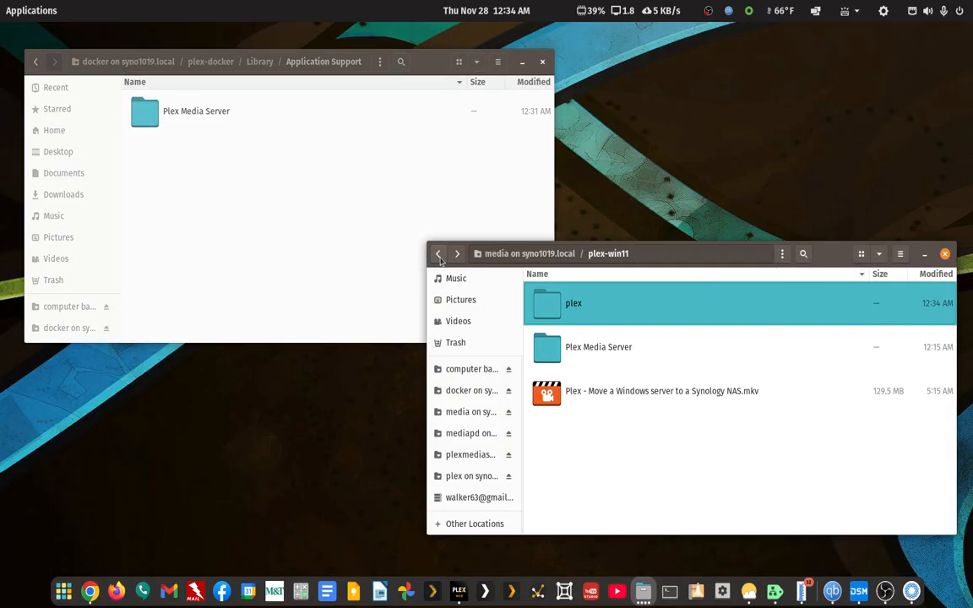
pyautogui.doubleClick(606, 347)
pyautogui.doubleClick(221, 112)
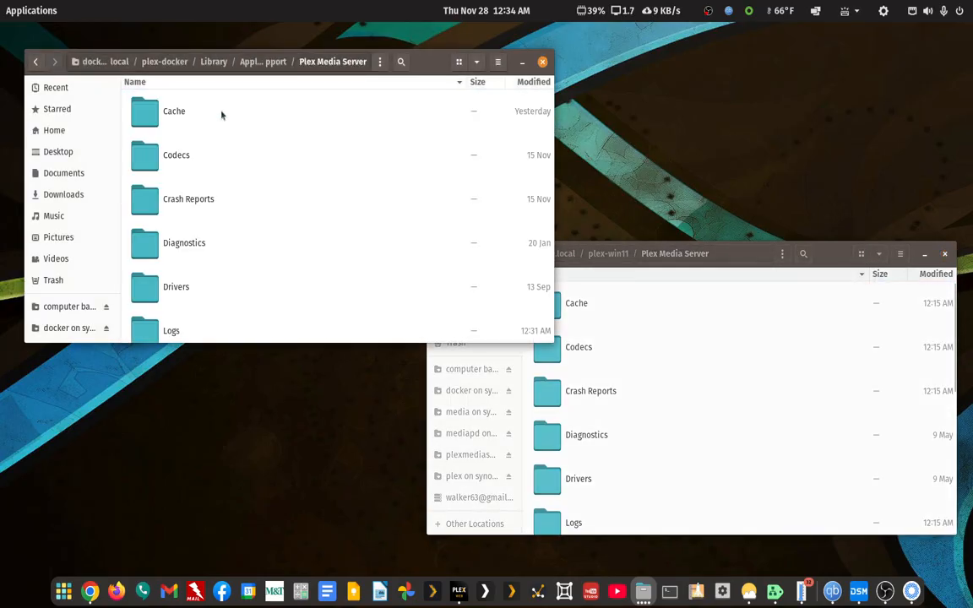
pyautogui.scroll(-6, 645, 402)
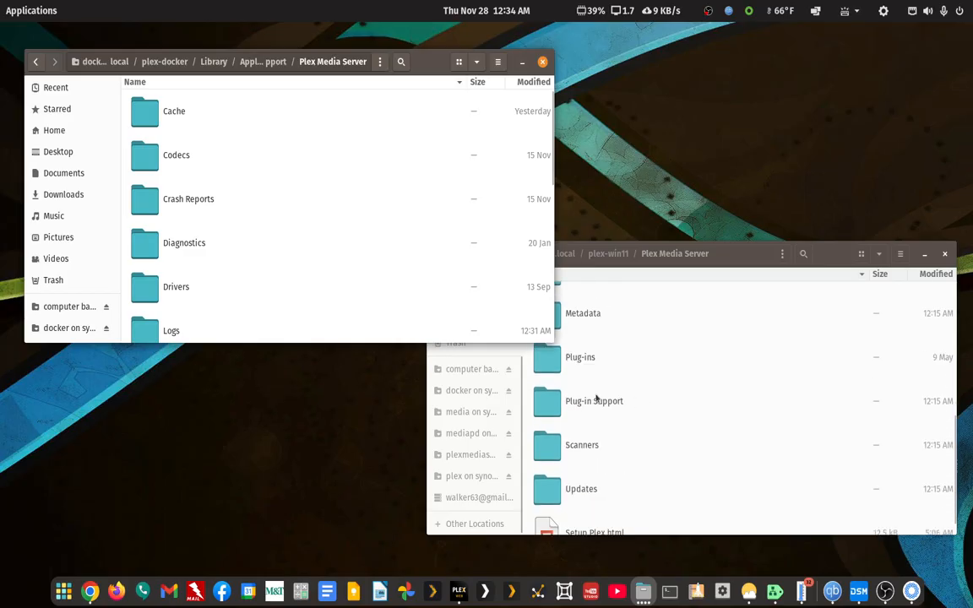
pyautogui.scroll(-6, 295, 278)
pyautogui.scroll(-3, 295, 278)
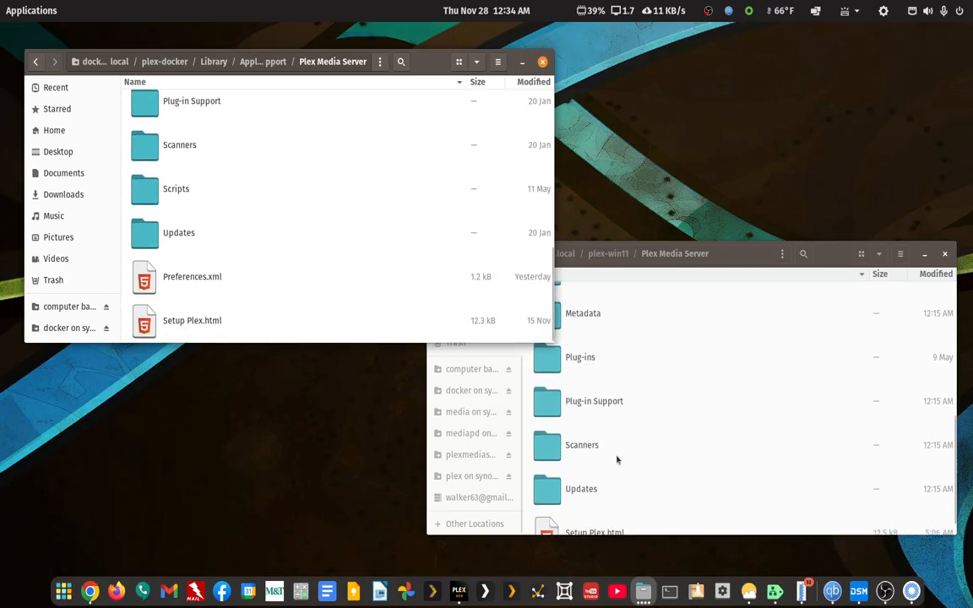
pyautogui.scroll(-1, 617, 458)
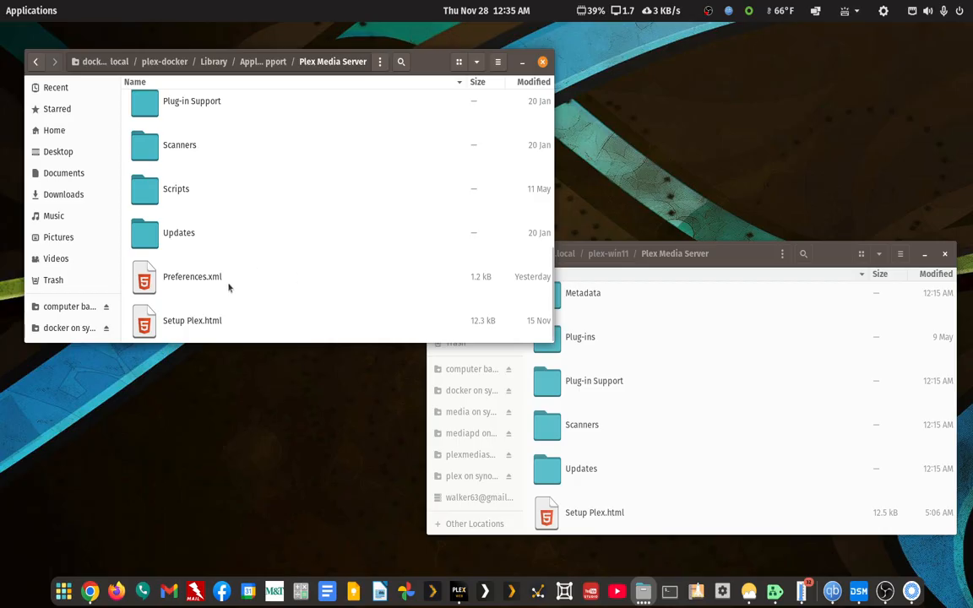
# Go back from plex-docker's Plex Media Server folder to the top level of the docker share
pyautogui.click(36, 64)
pyautogui.click(35, 63)
pyautogui.click(36, 64)
pyautogui.click(36, 64)
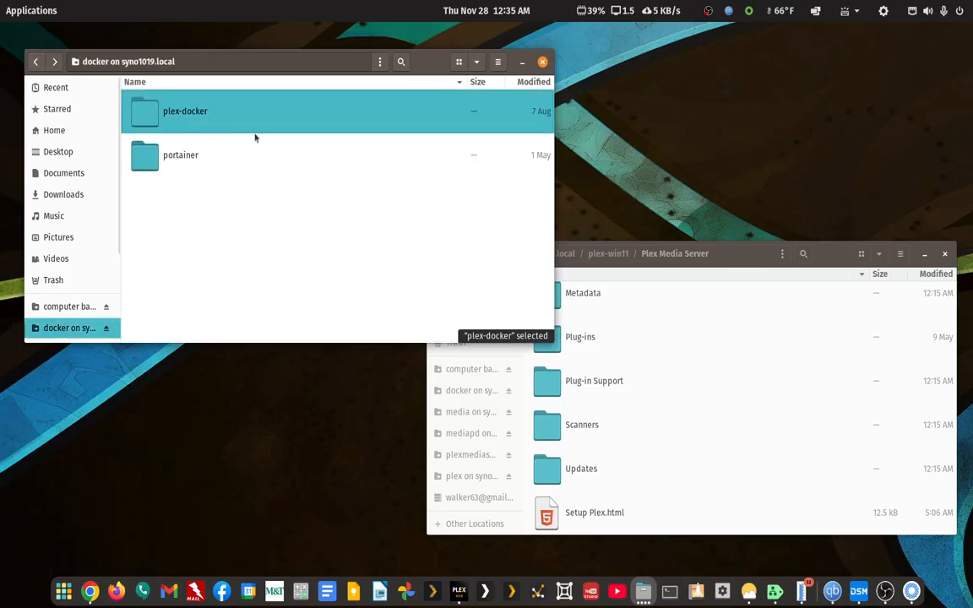
# Copy the Plex Media Server folder from plex-win11 into plex/Library/Application Support in the same folder
pyautogui.click(834, 262)
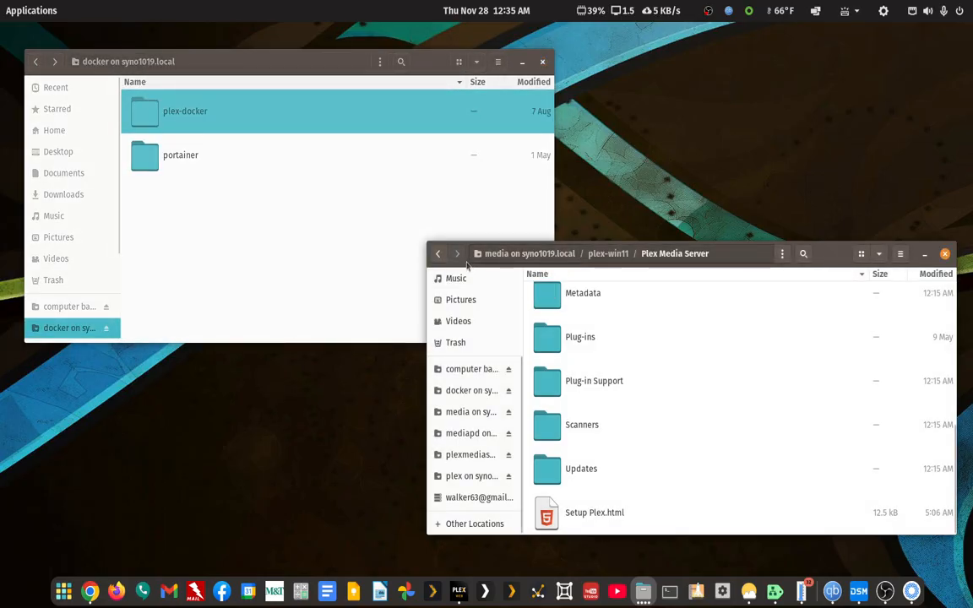
pyautogui.click(438, 255)
pyautogui.click(438, 255)
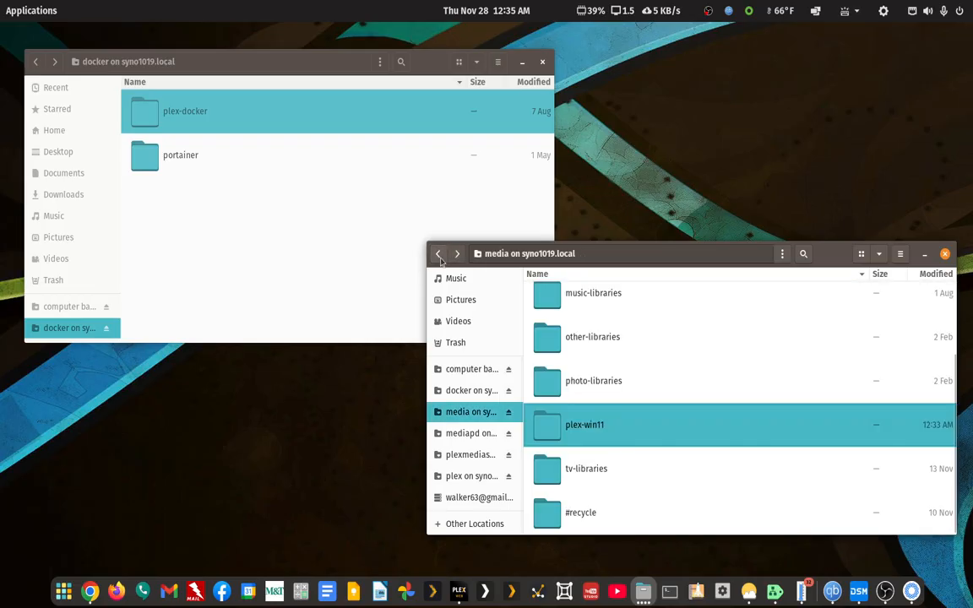
pyautogui.doubleClick(589, 434)
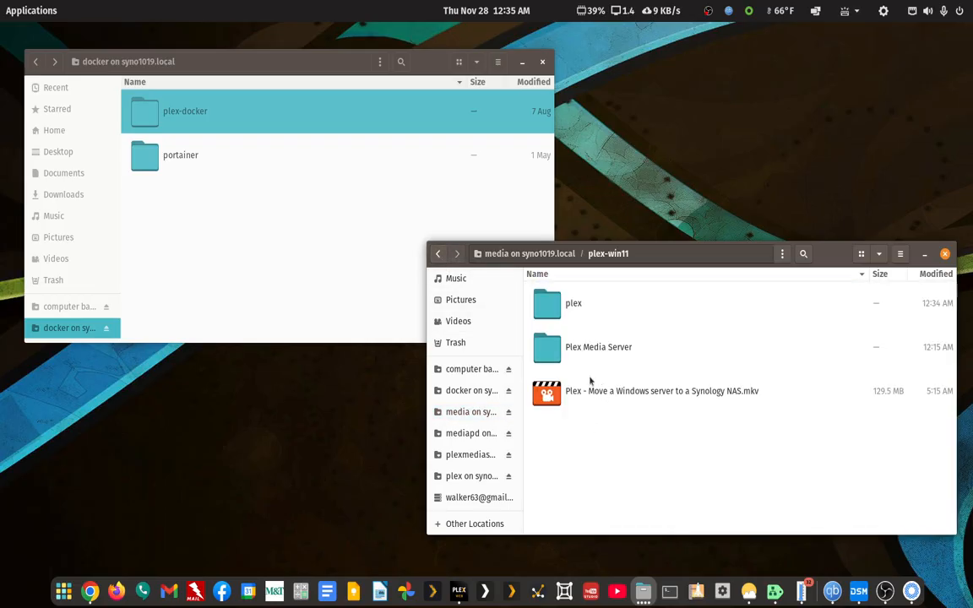
pyautogui.click(600, 347)
pyautogui.rightClick(600, 347)
pyautogui.click(634, 434)
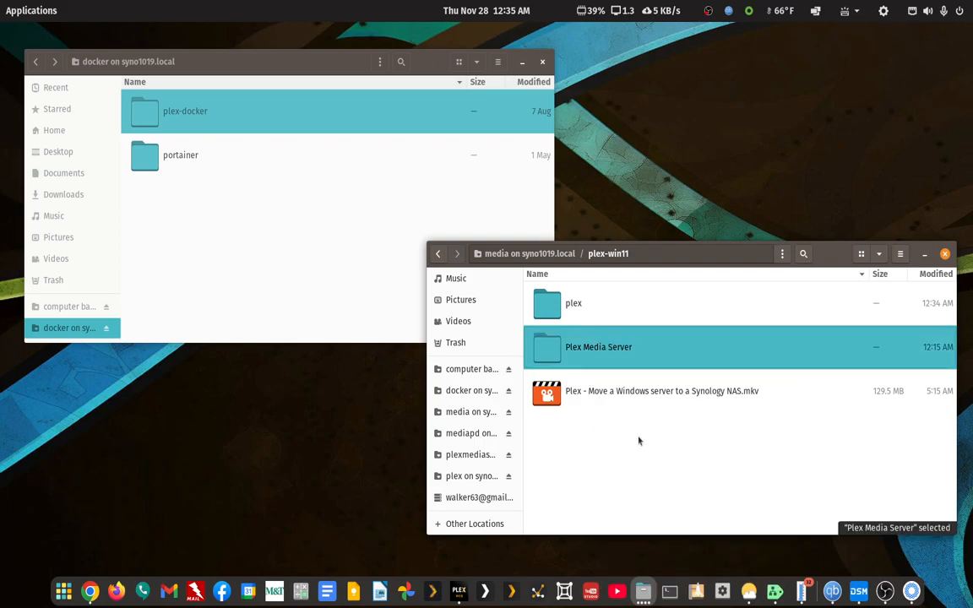
pyautogui.doubleClick(581, 304)
pyautogui.doubleClick(583, 305)
pyautogui.doubleClick(583, 305)
pyautogui.rightClick(596, 342)
pyautogui.click(618, 385)
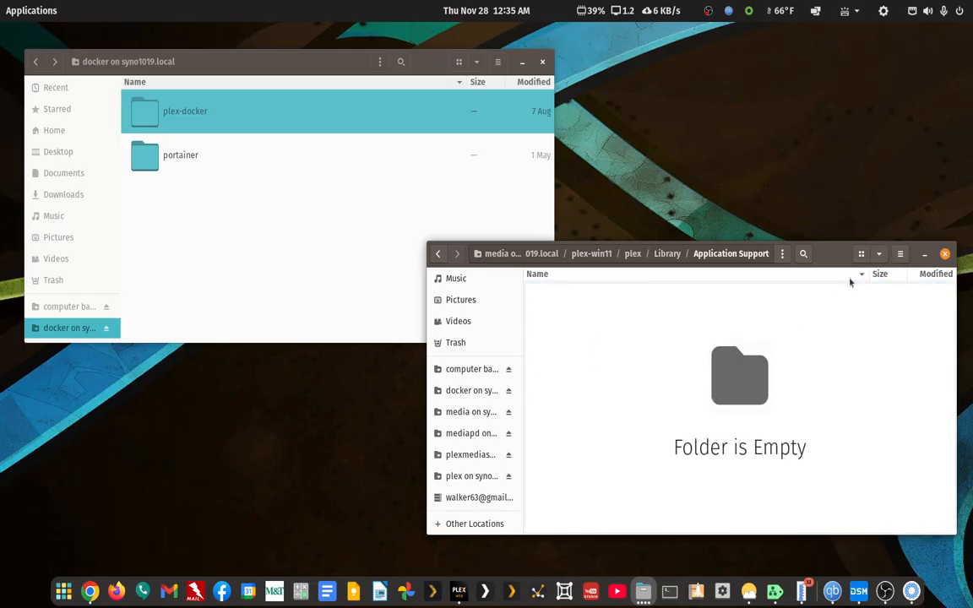
# Move the window showing the new Application Support folder up and maximize it
pyautogui.moveTo(838, 256); pyautogui.dragTo(699, 181)
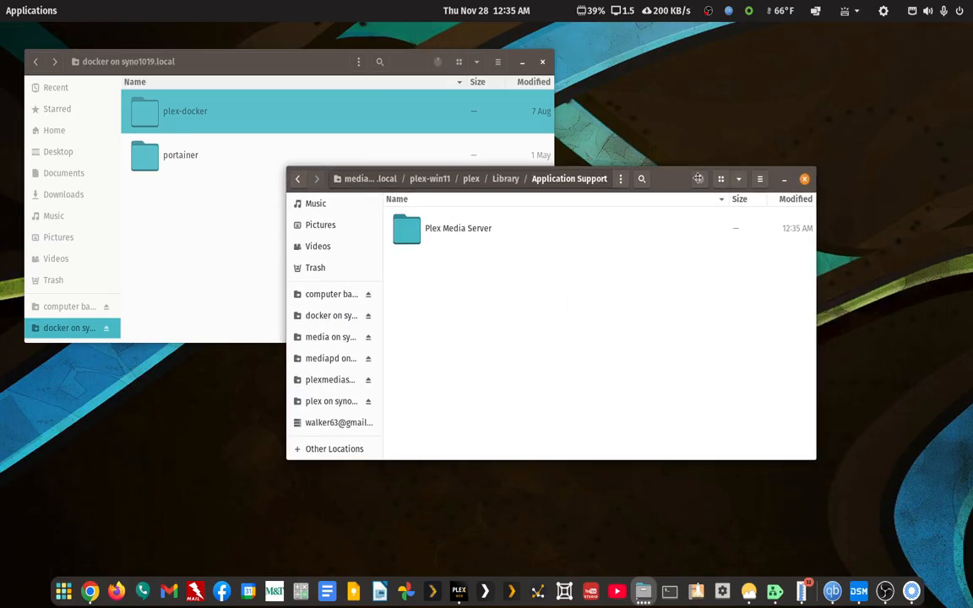
pyautogui.click(697, 179)
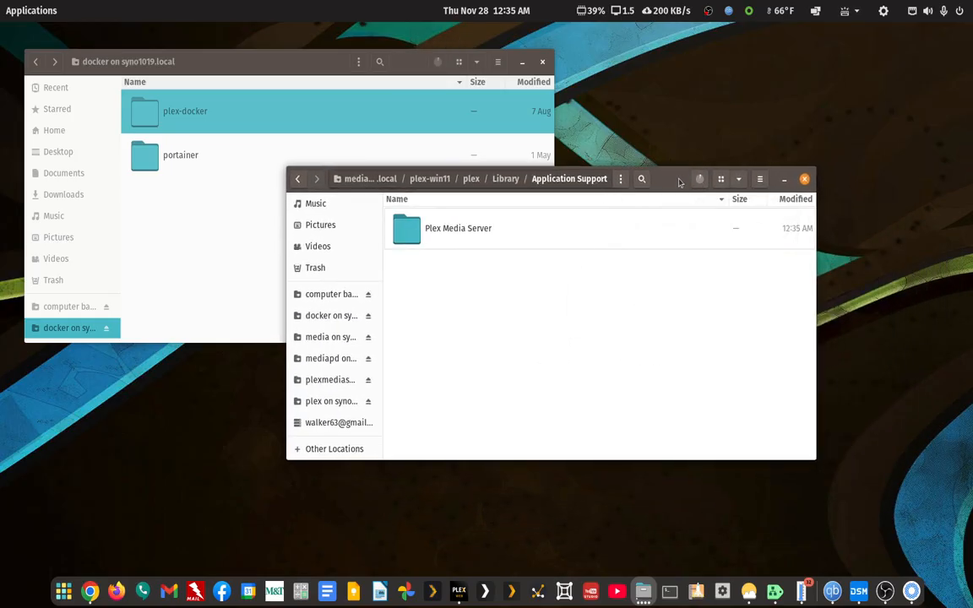
pyautogui.doubleClick(679, 181)
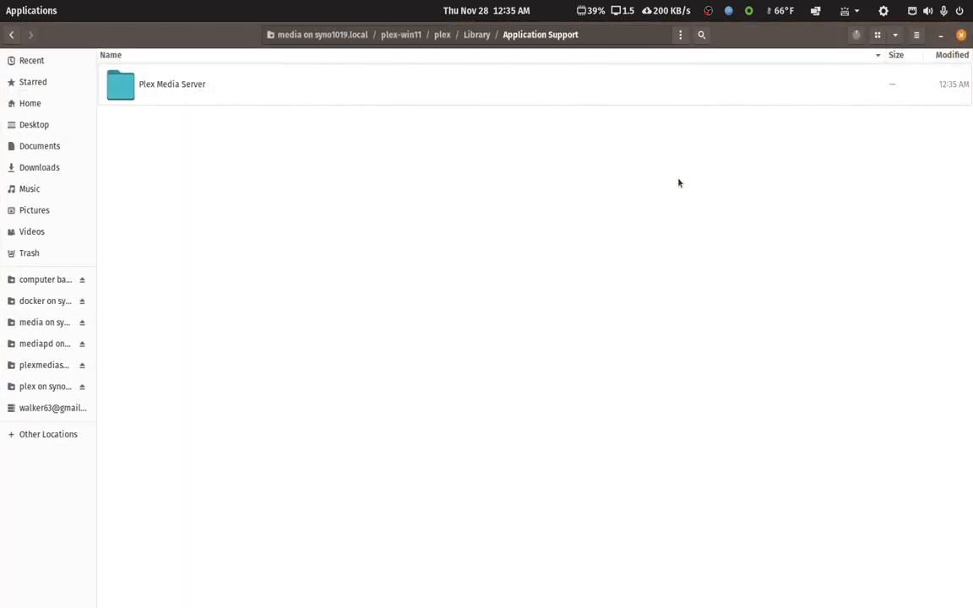
# Check the progress of the Plex Media Server copy, and restore the file window to its smaller size on the desktop
pyautogui.click(855, 35)
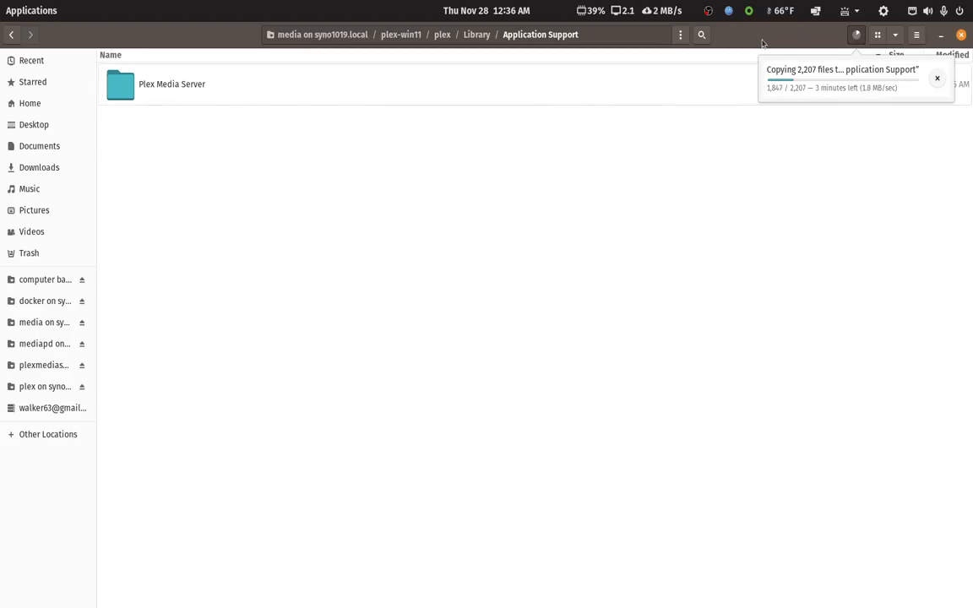
pyautogui.doubleClick(761, 43)
pyautogui.moveTo(666, 183); pyautogui.dragTo(762, 107)
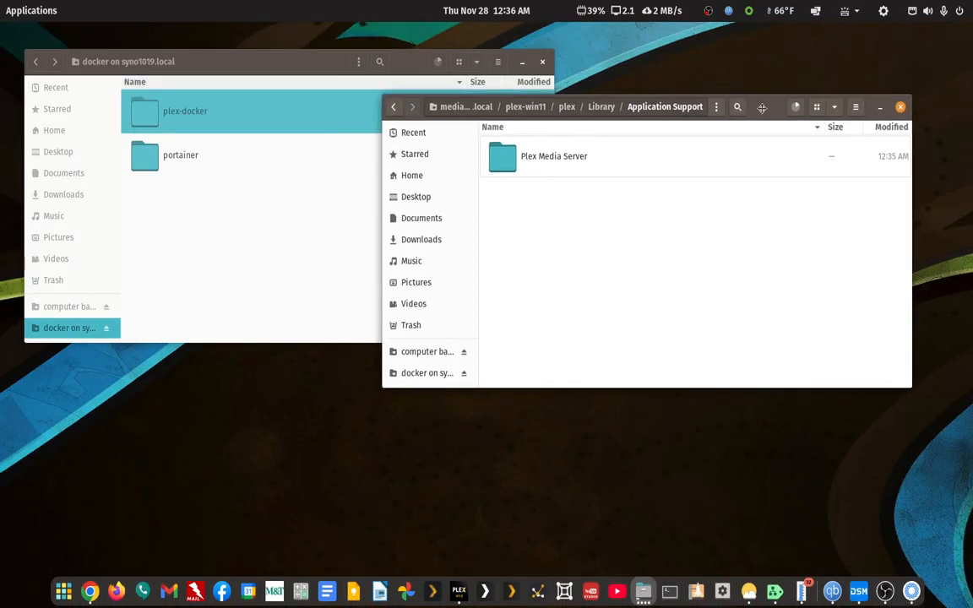
# Switch to the syno1019 Synology DSM window, open File Station and maximize the DSM window
pyautogui.click(858, 591)
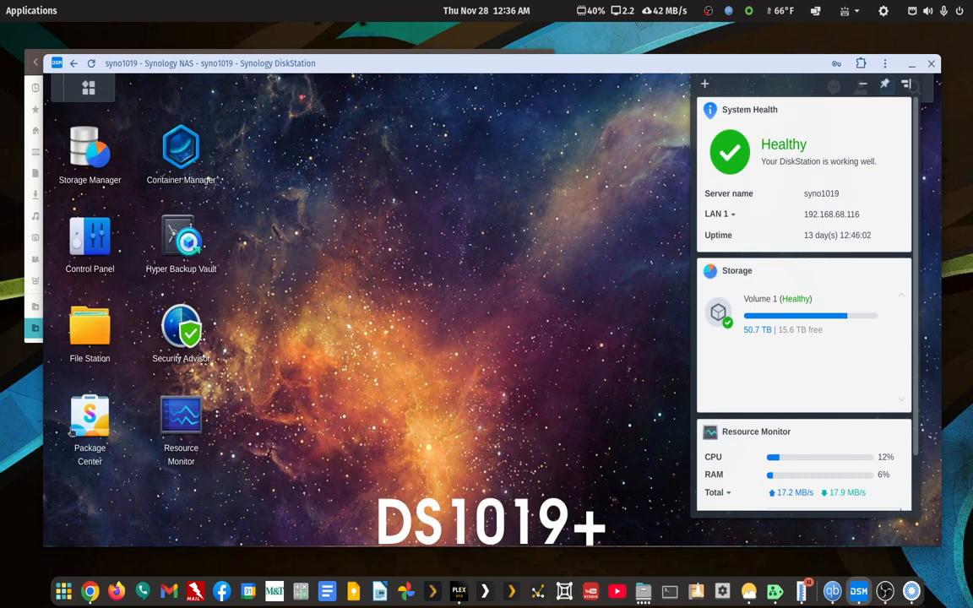
pyautogui.click(108, 333)
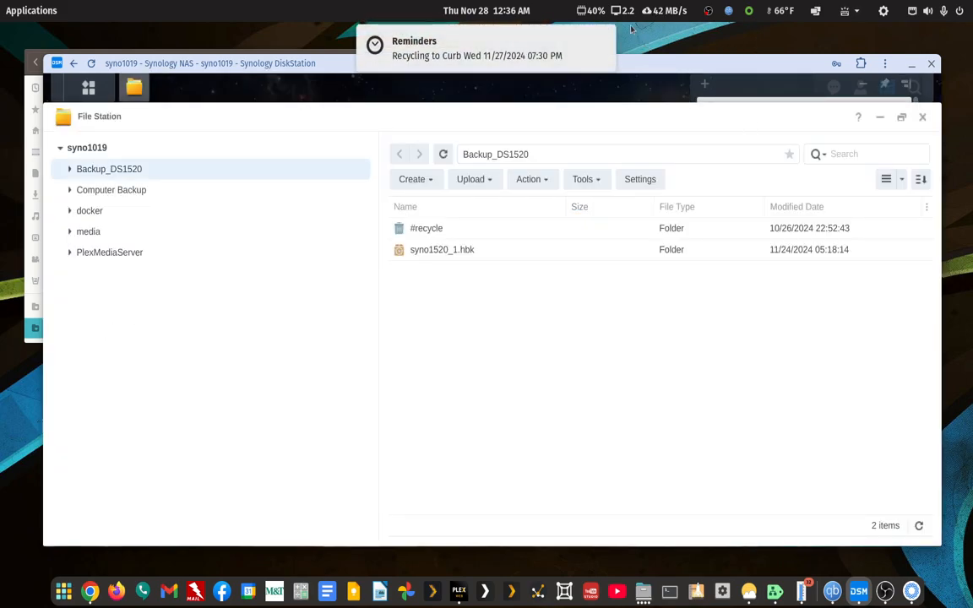
pyautogui.click(605, 40)
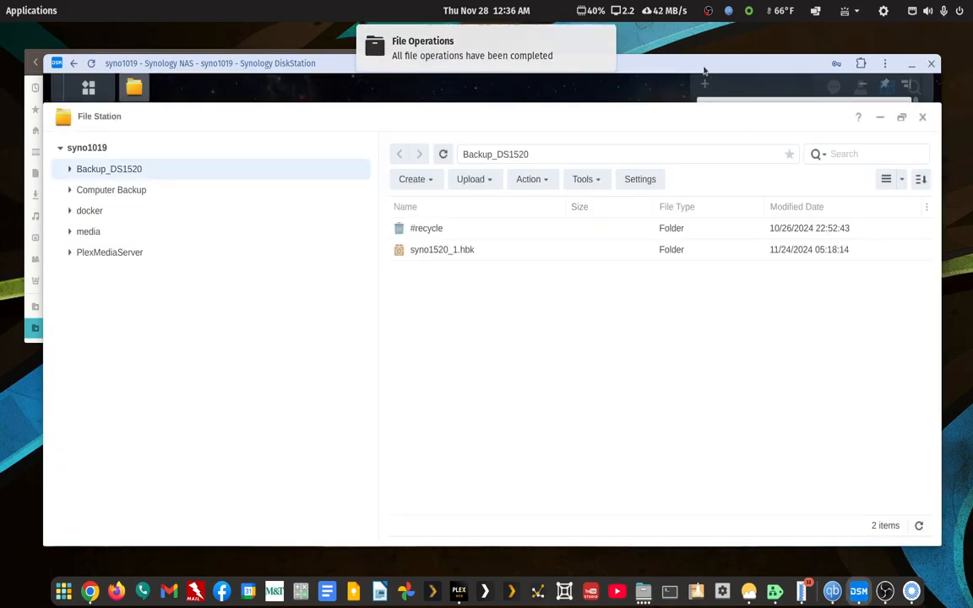
pyautogui.click(605, 40)
pyautogui.doubleClick(627, 63)
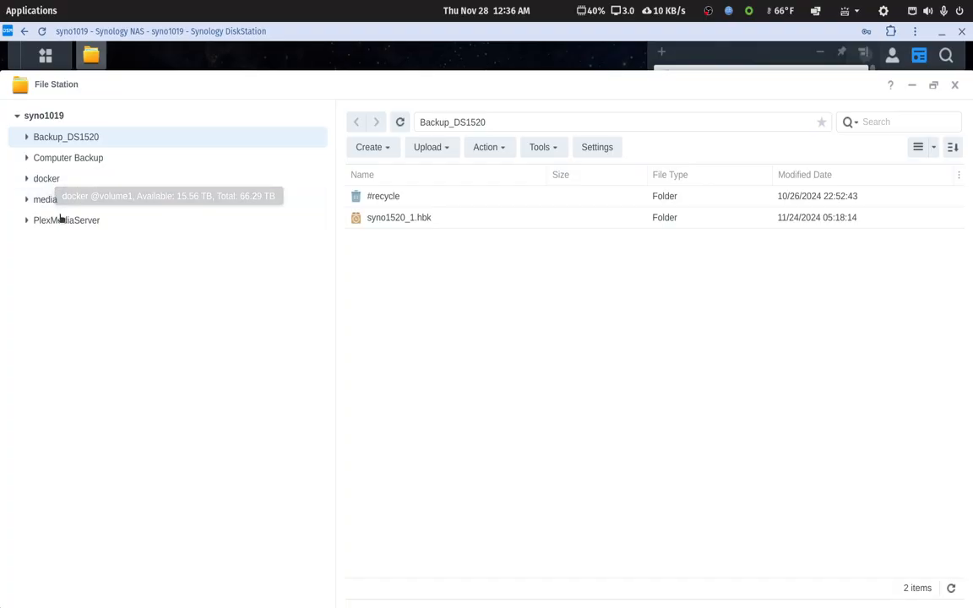
# Compare the folder trees of docker/plex-docker/Library/Application Support and PlexMediaServer/AppData, and close File Station
pyautogui.click(27, 178)
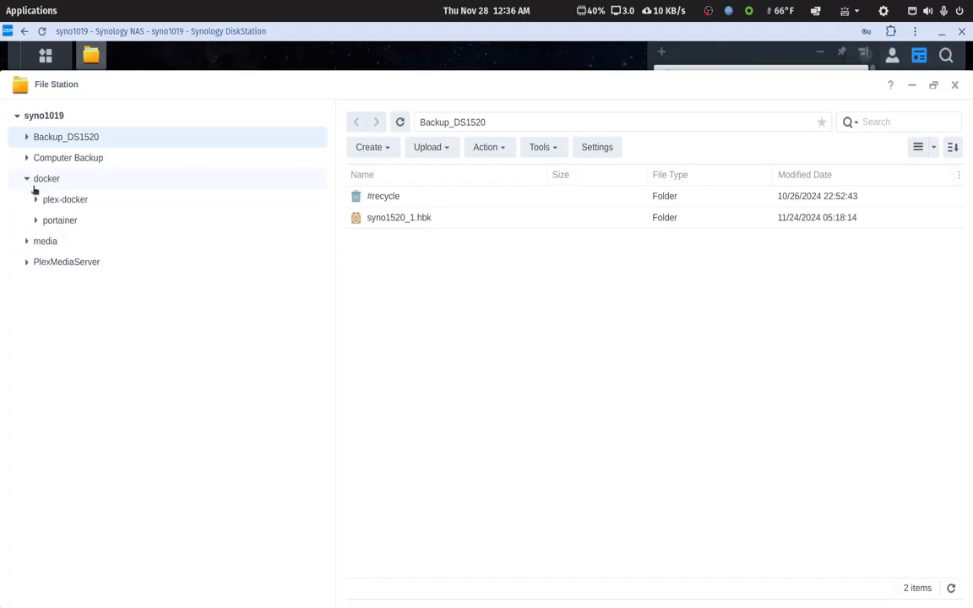
pyautogui.click(36, 199)
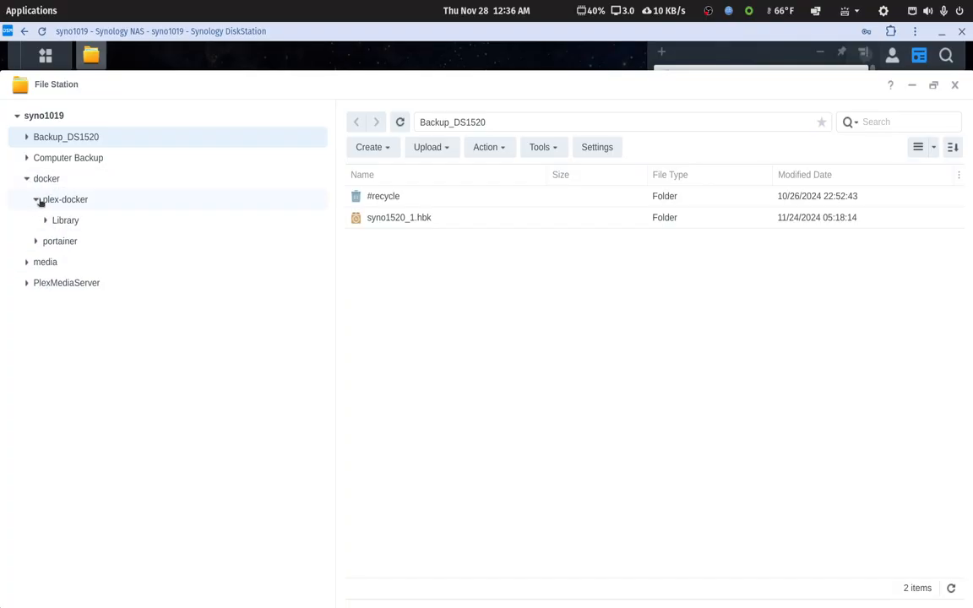
pyautogui.click(45, 220)
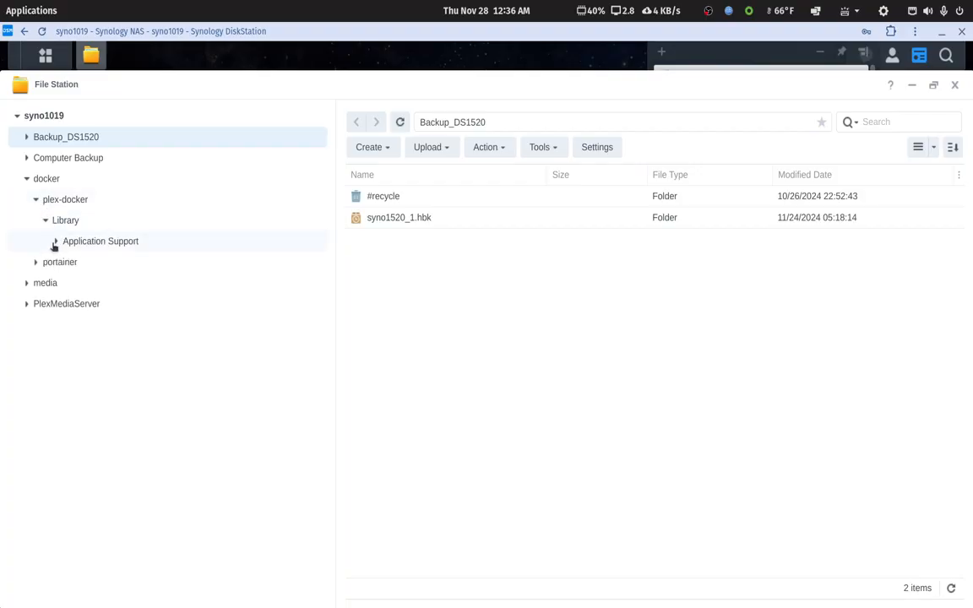
pyautogui.click(55, 241)
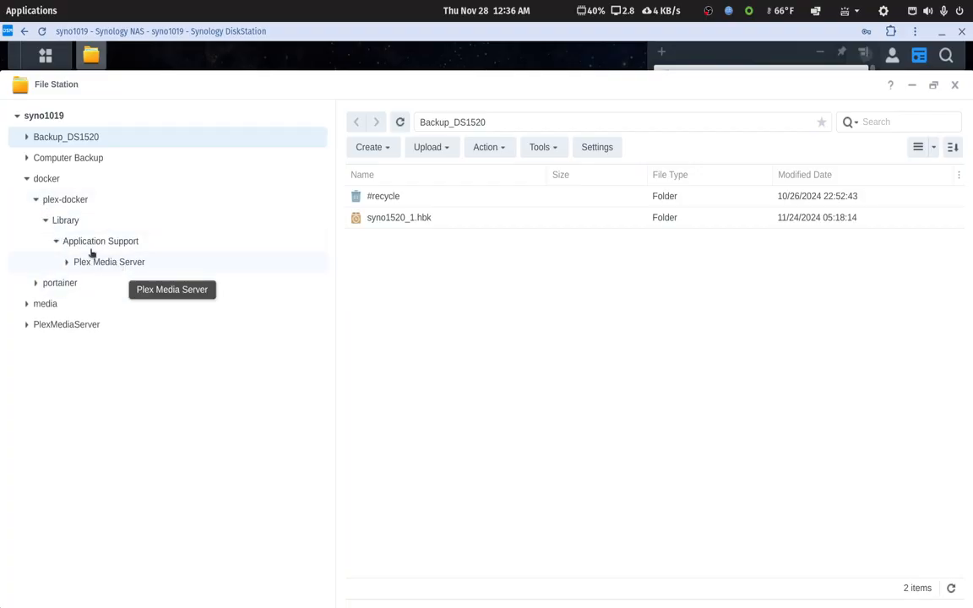
pyautogui.click(26, 326)
pyautogui.click(37, 347)
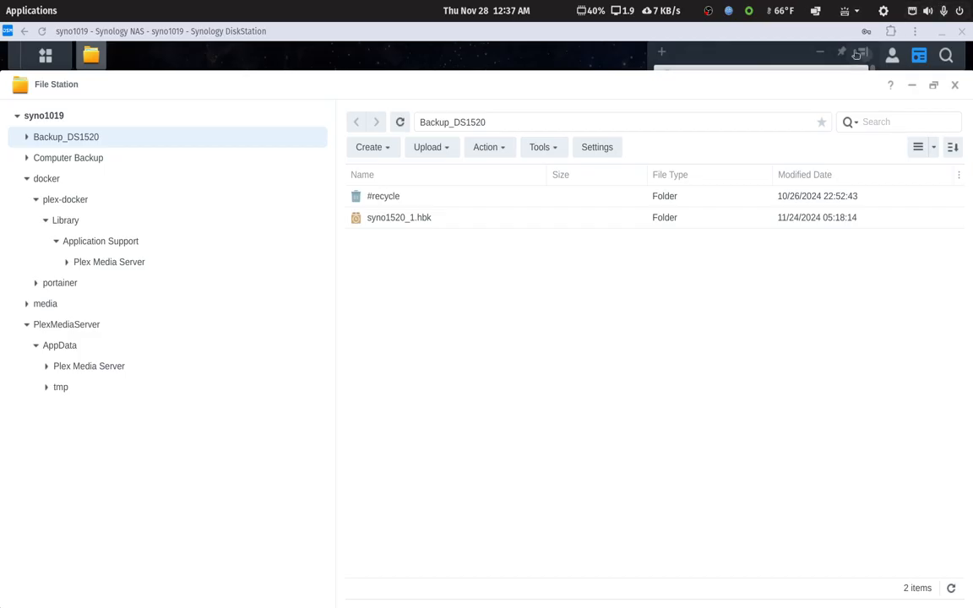
pyautogui.click(955, 85)
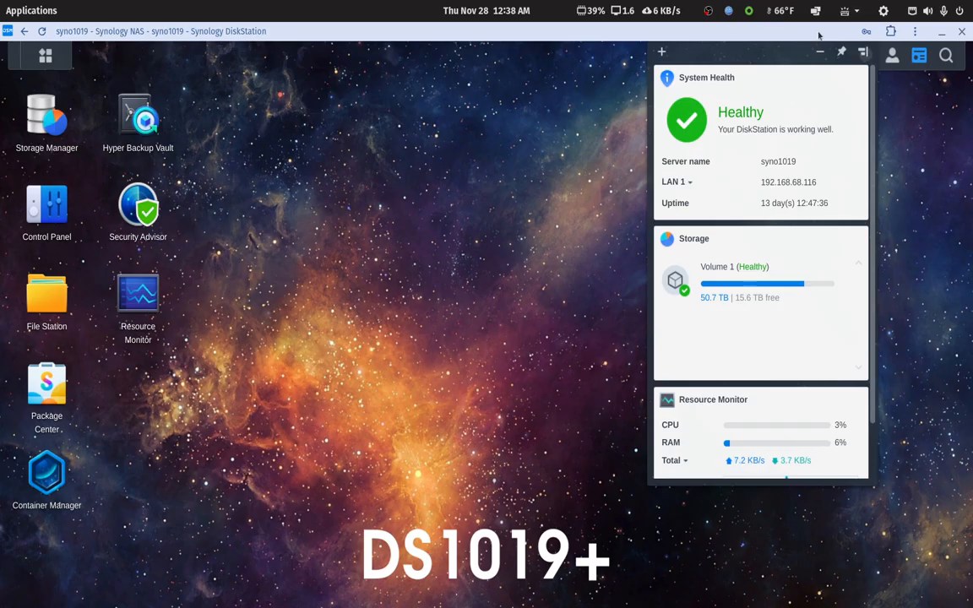
pyautogui.doubleClick(818, 35)
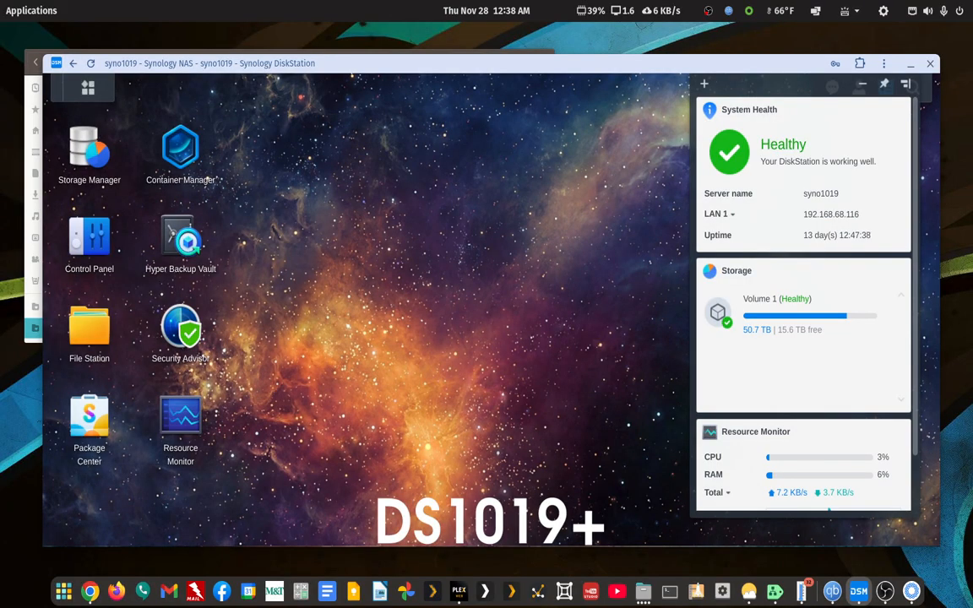
# Find and launch Portainer for the DS1019+, bring its window into view and maximize it
pyautogui.click(23, 8)
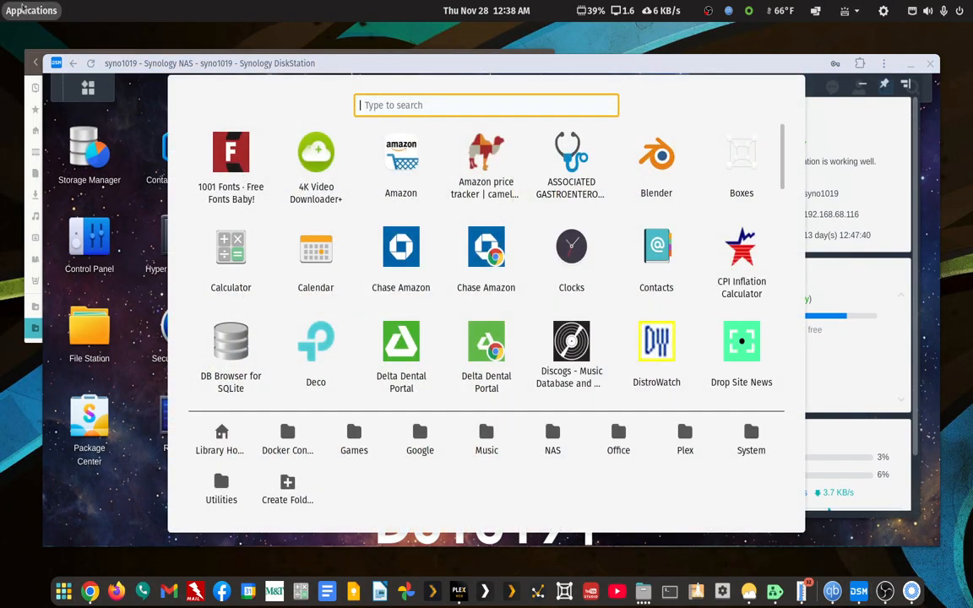
pyautogui.write('port')
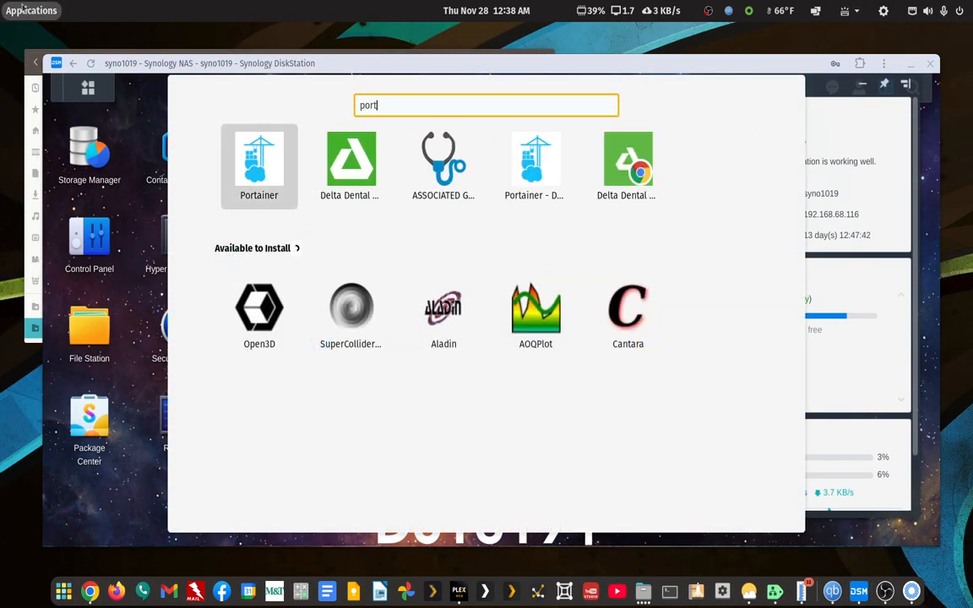
pyautogui.click(533, 187)
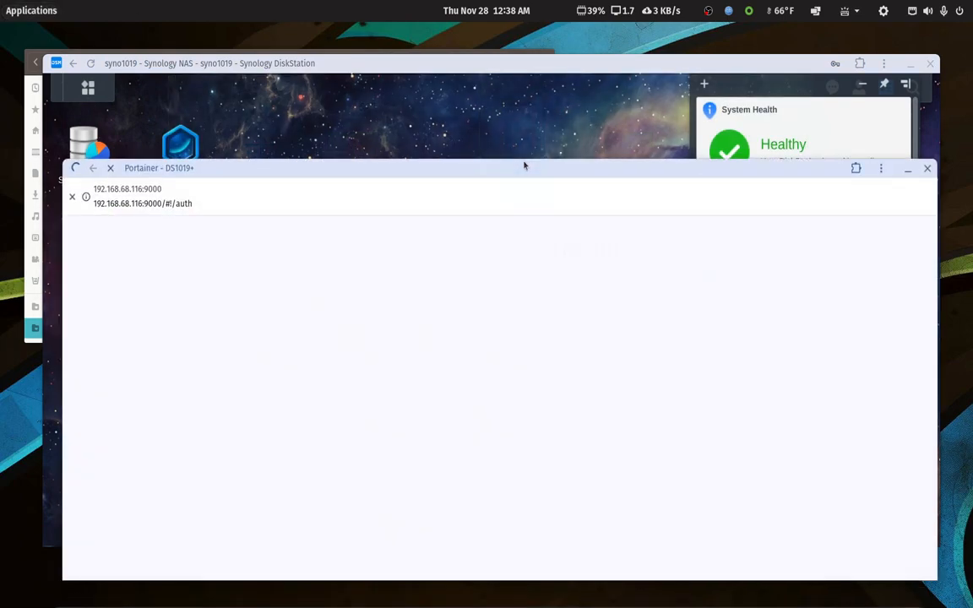
pyautogui.moveTo(533, 169); pyautogui.dragTo(971, 314)
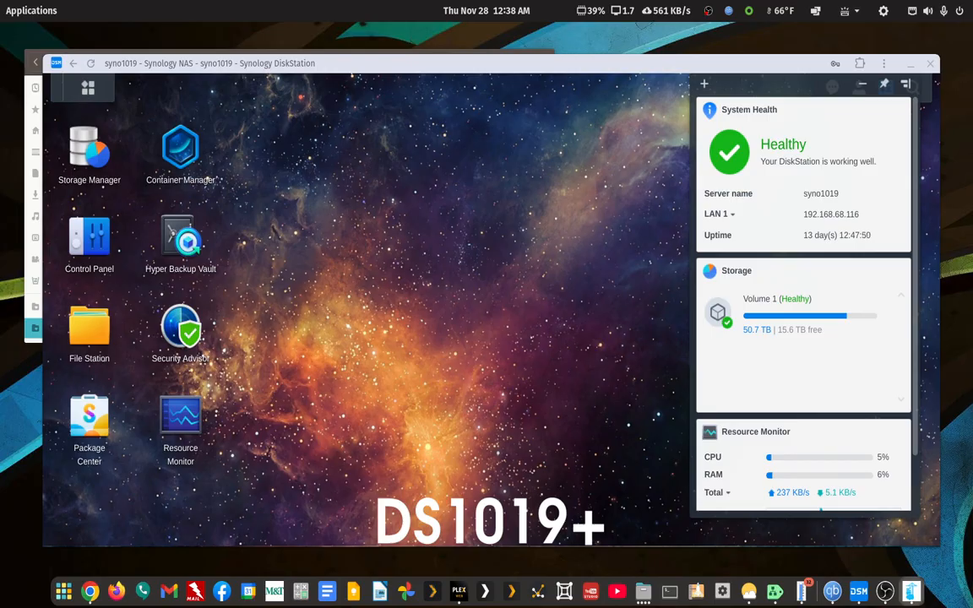
pyautogui.moveTo(972, 173); pyautogui.dragTo(554, 91)
pyautogui.doubleClick(554, 94)
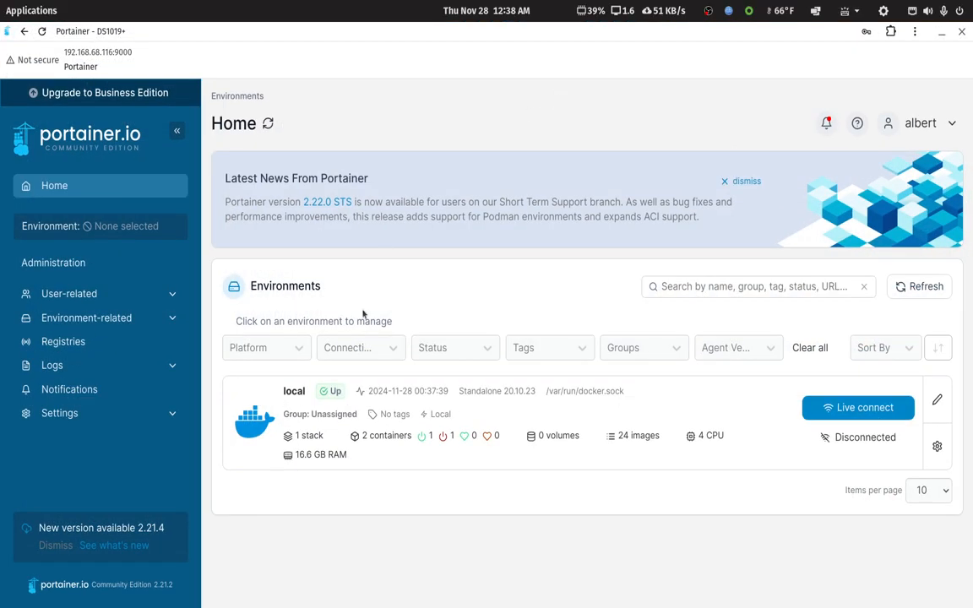
# Open the compose file of the plex-mariushosting stack for editing in Portainer's local environment
pyautogui.click(242, 433)
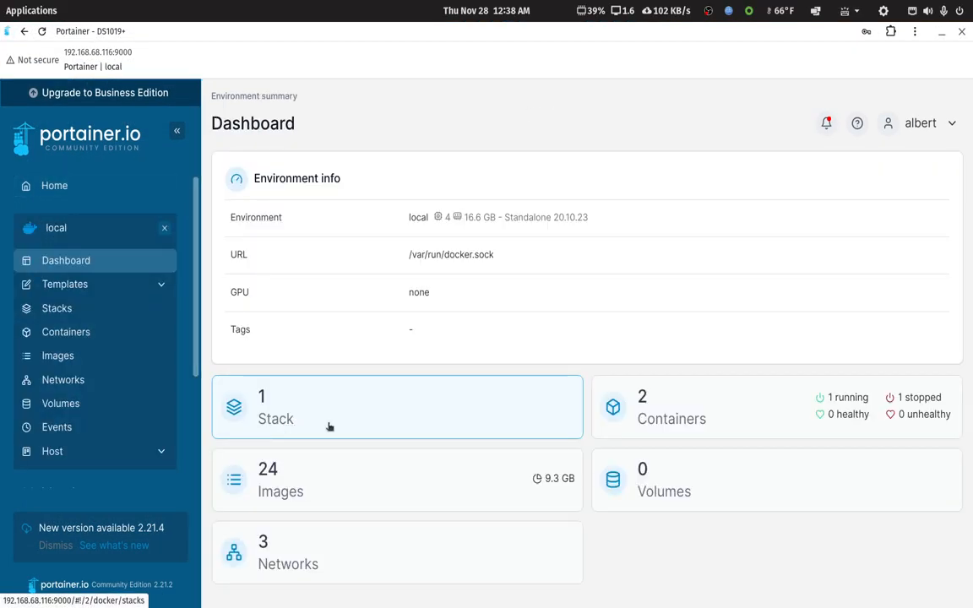
pyautogui.click(641, 420)
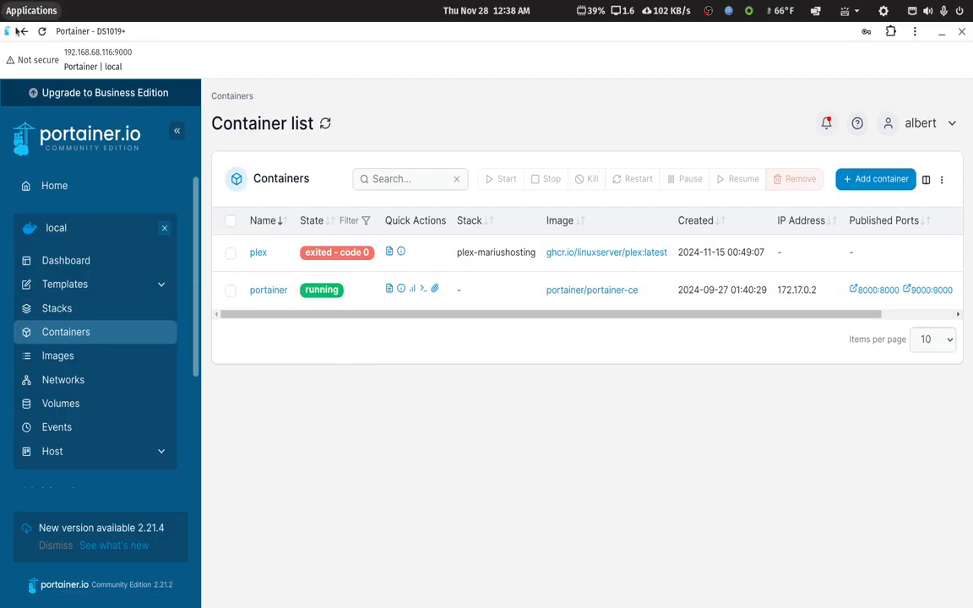
pyautogui.click(65, 260)
pyautogui.click(259, 406)
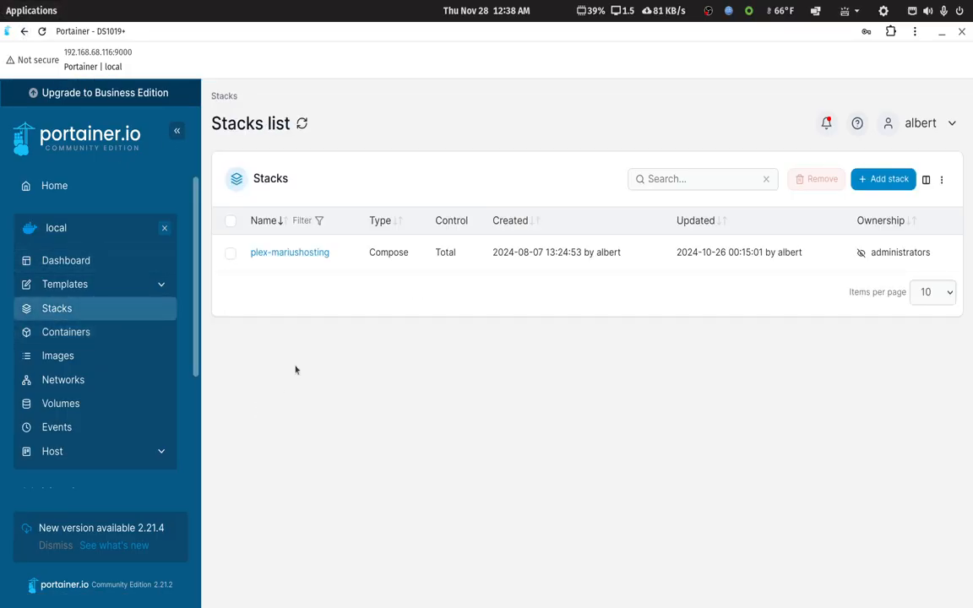
pyautogui.click(310, 253)
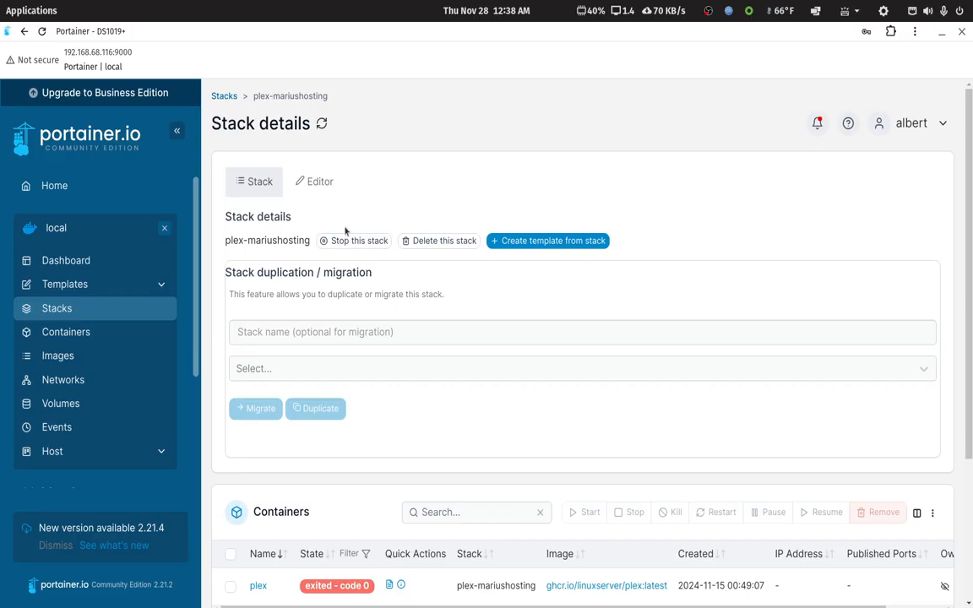
pyautogui.click(318, 183)
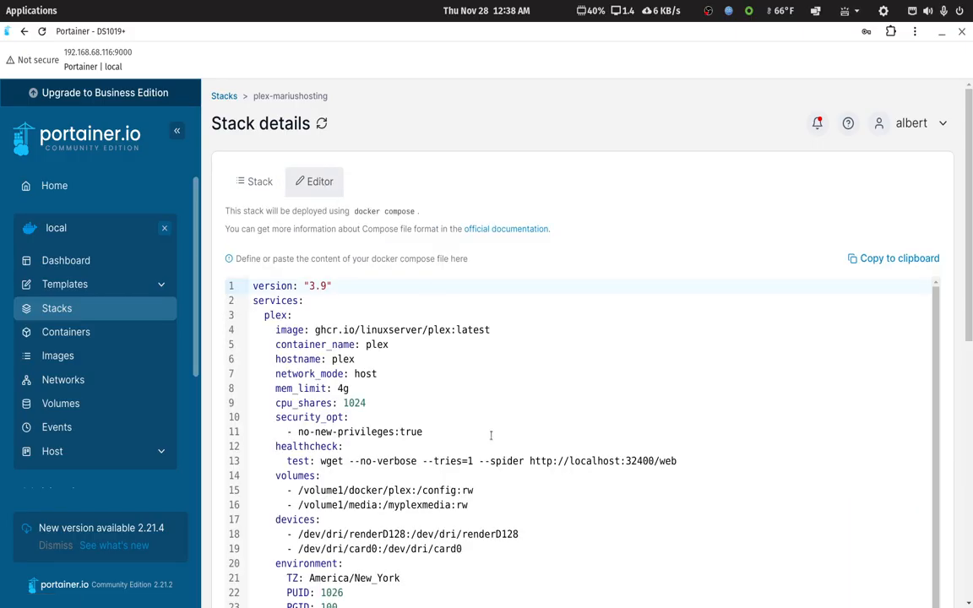
# Review the plex-mariushosting compose file and try to update the stack with Re-pull image and redeploy enabled
pyautogui.scroll(-1, 487, 431)
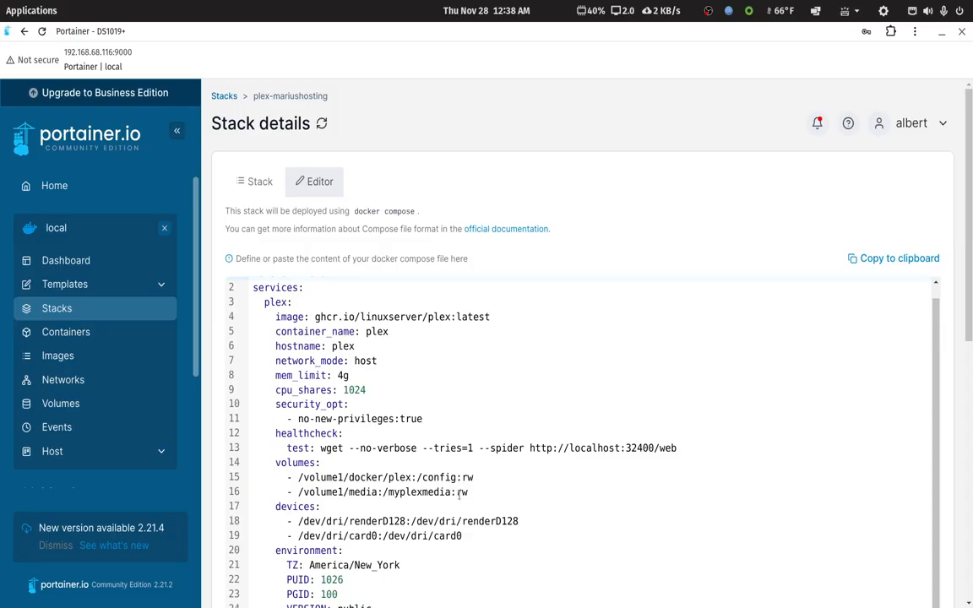
pyautogui.scroll(-3, 458, 496)
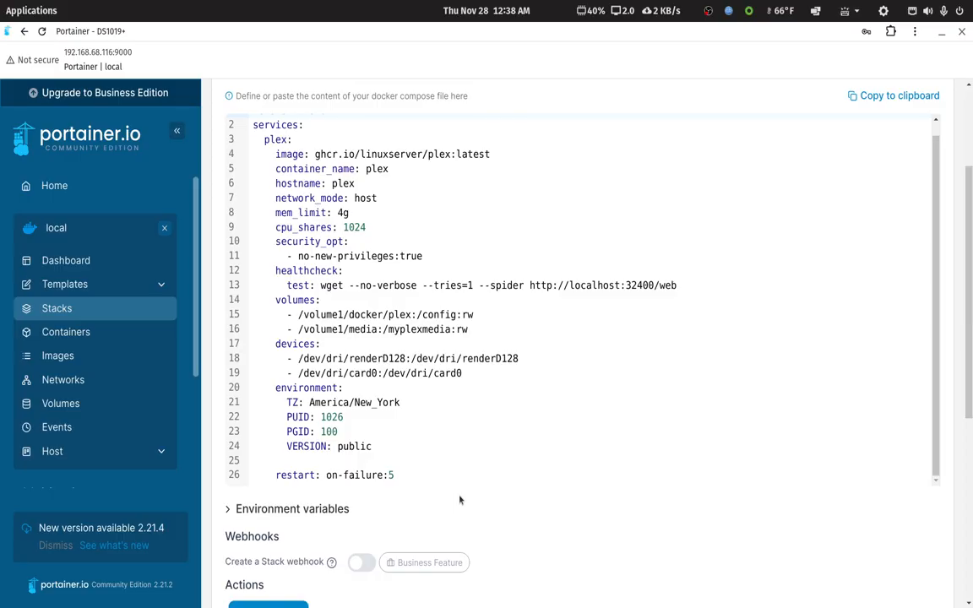
pyautogui.scroll(2, 460, 500)
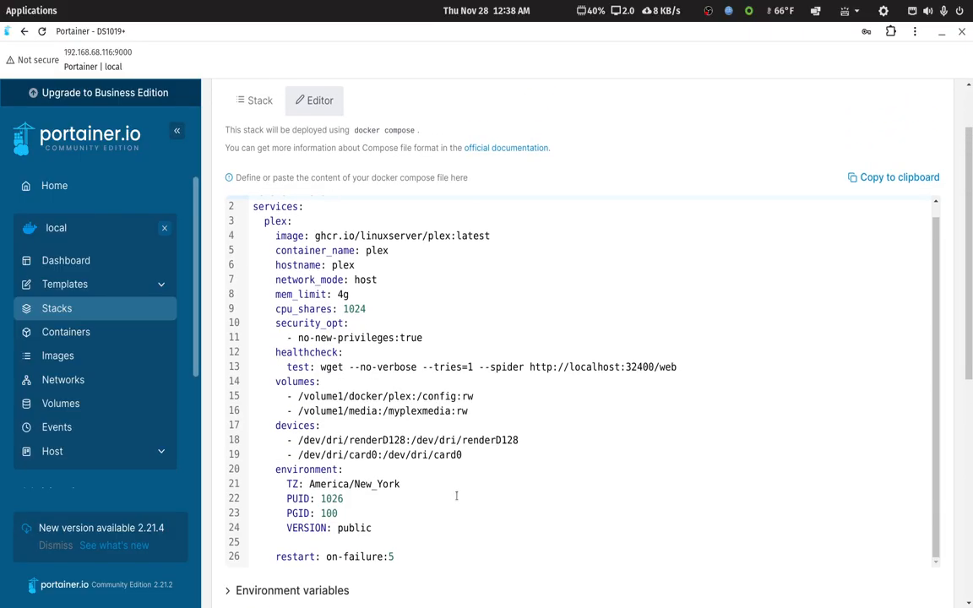
pyautogui.scroll(1, 455, 496)
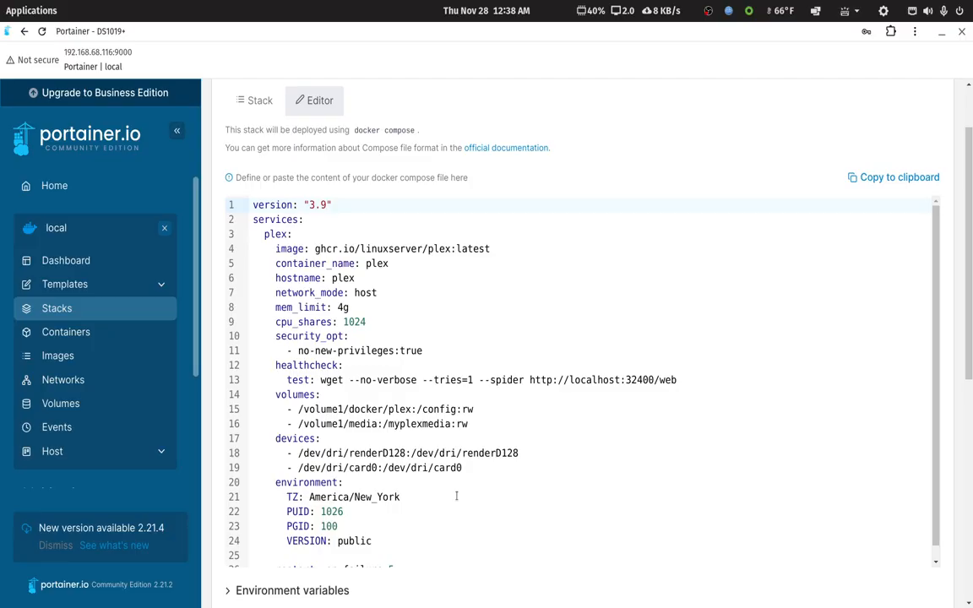
pyautogui.scroll(-1, 456, 495)
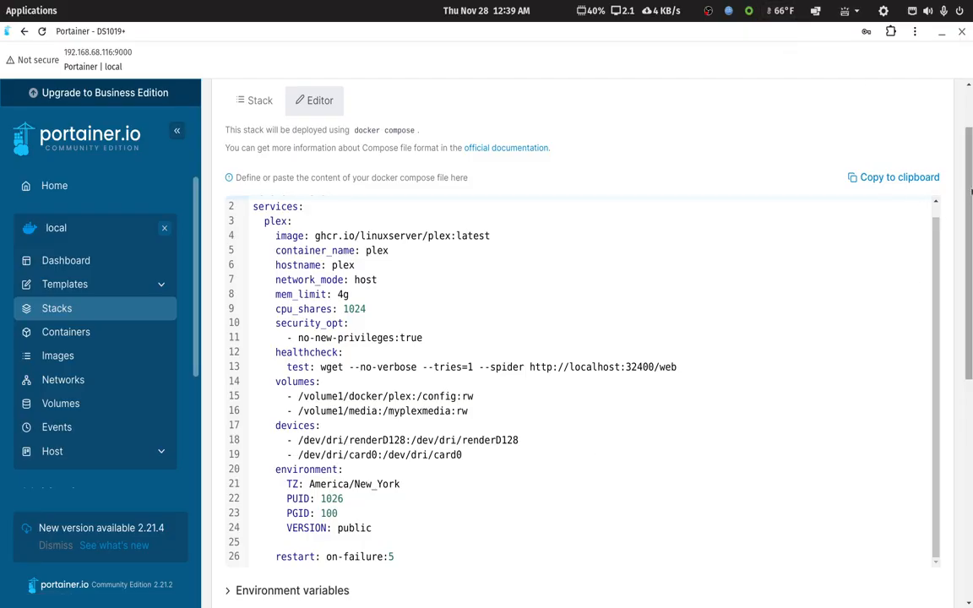
pyautogui.press('pagedown')
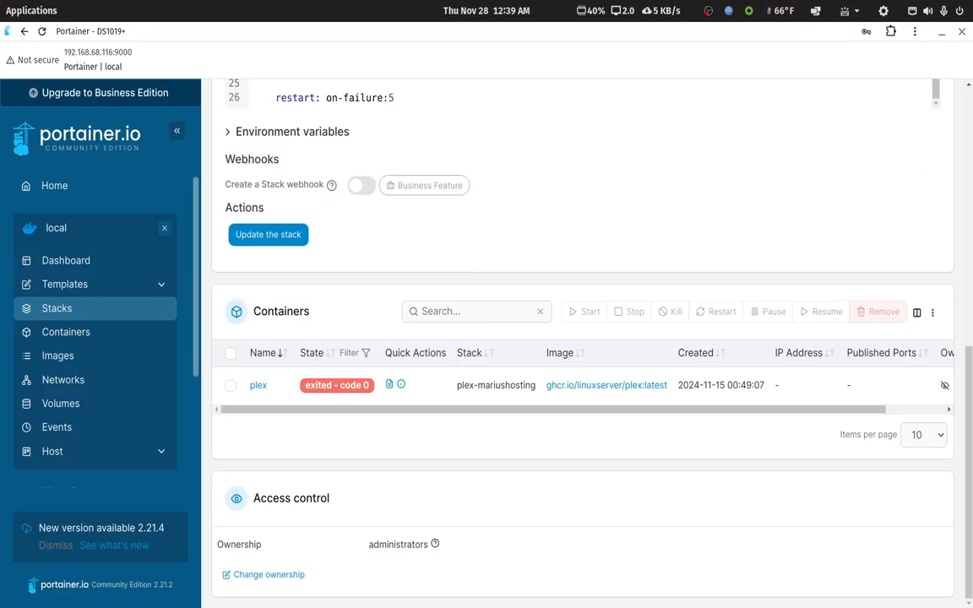
pyautogui.click(268, 234)
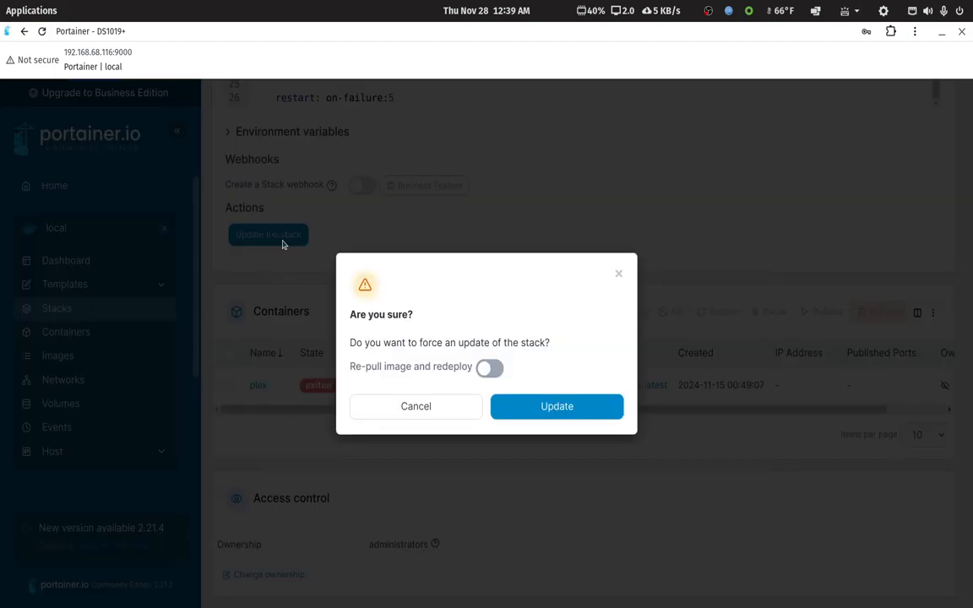
pyautogui.click(488, 369)
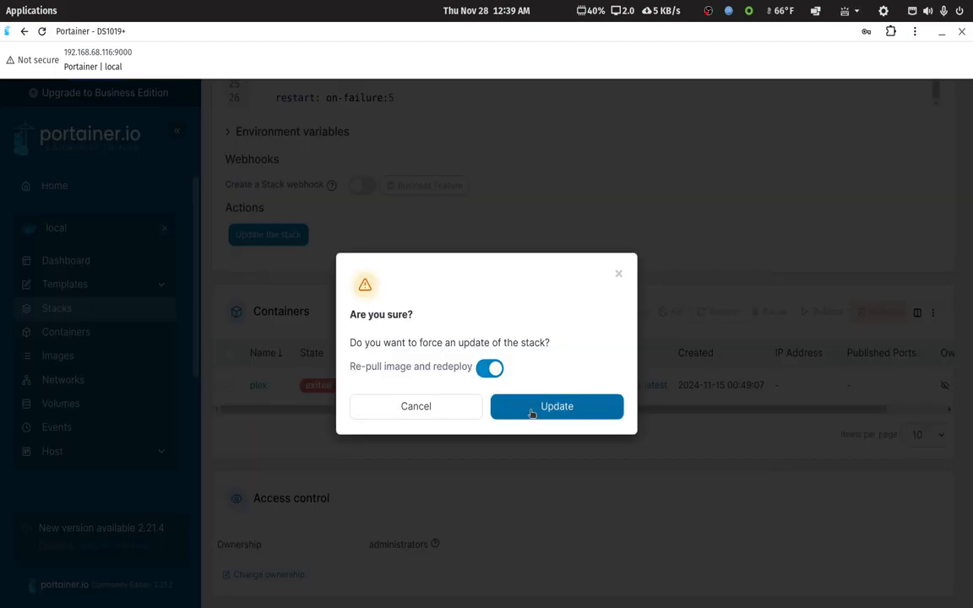
pyautogui.click(532, 412)
# Restore the Portainer window to its smaller size and minimize it to reveal the DSM desktop
pyautogui.scroll(3, 515, 372)
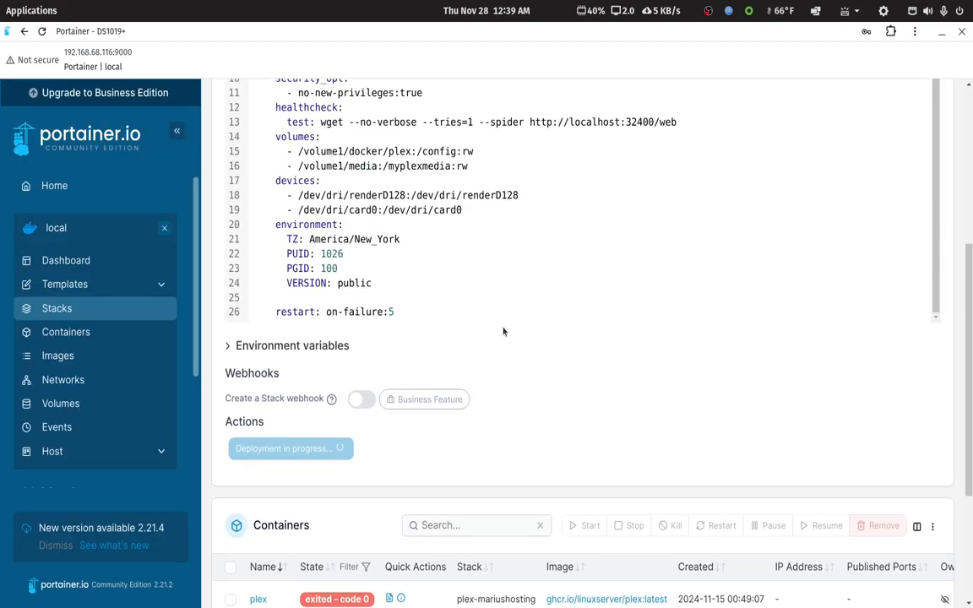
pyautogui.scroll(5, 503, 331)
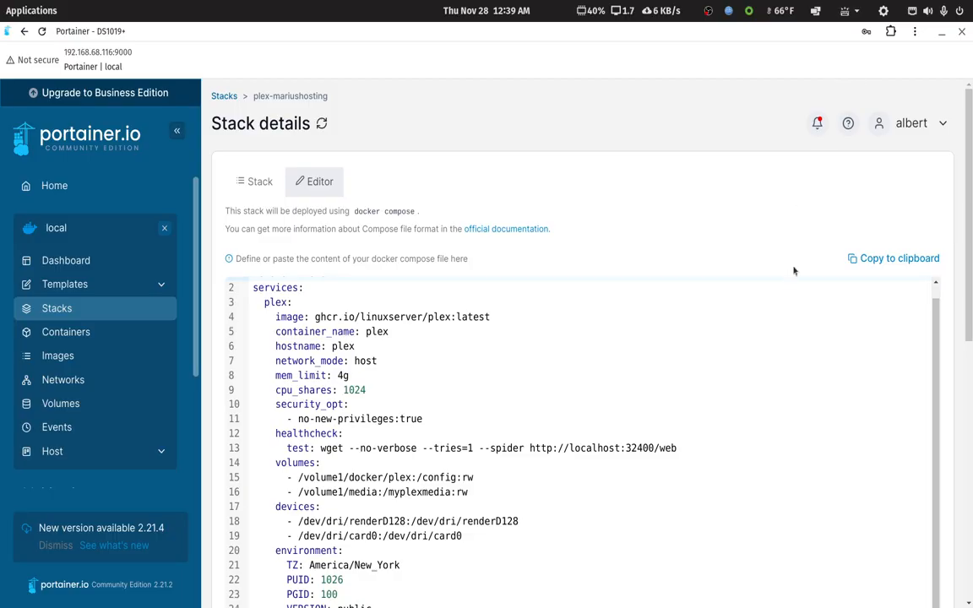
pyautogui.doubleClick(736, 31)
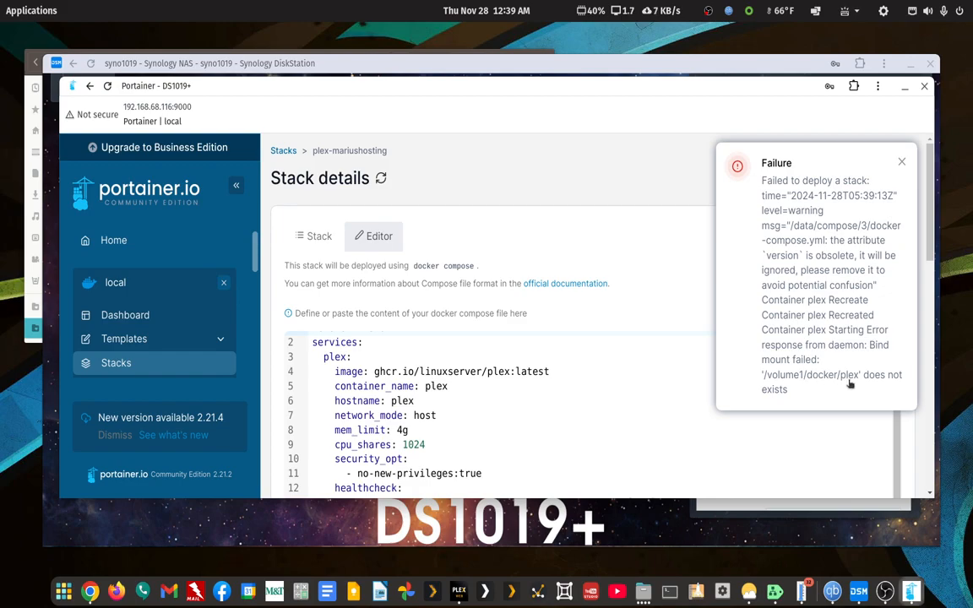
pyautogui.click(904, 87)
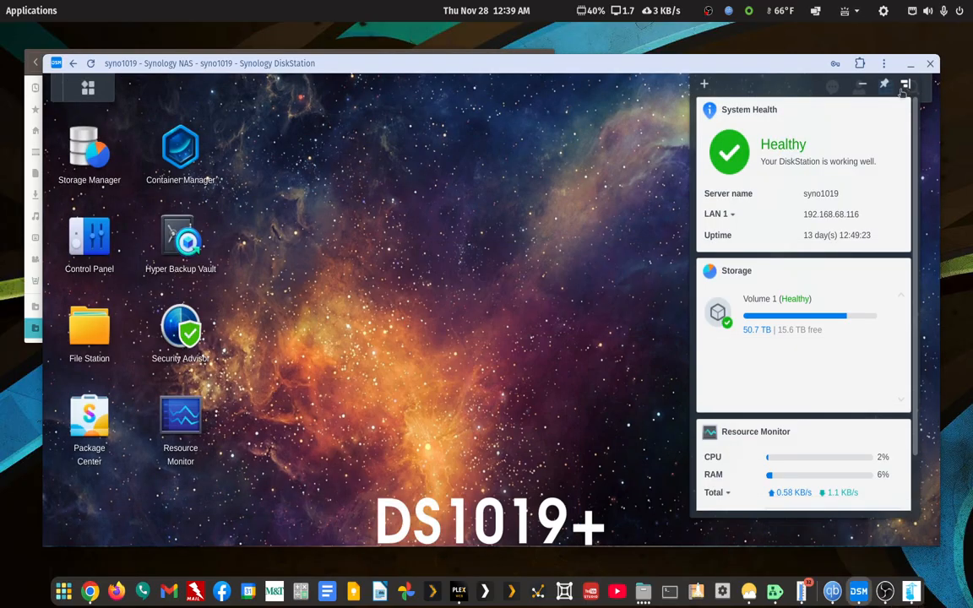
# Open File Station in DSM, and read the full details of the stack deployment failure in Portainer's notifications
pyautogui.click(108, 344)
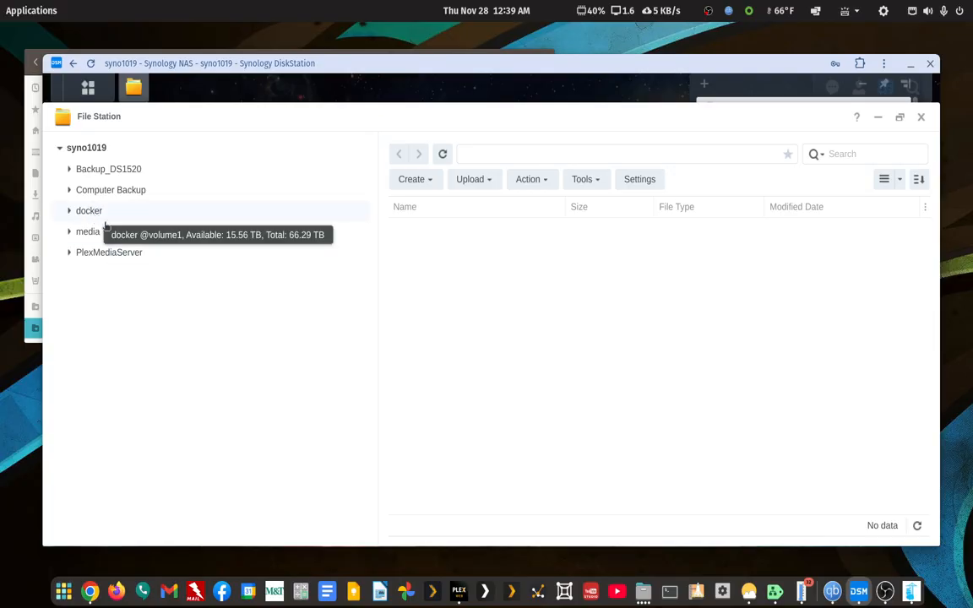
pyautogui.click(910, 591)
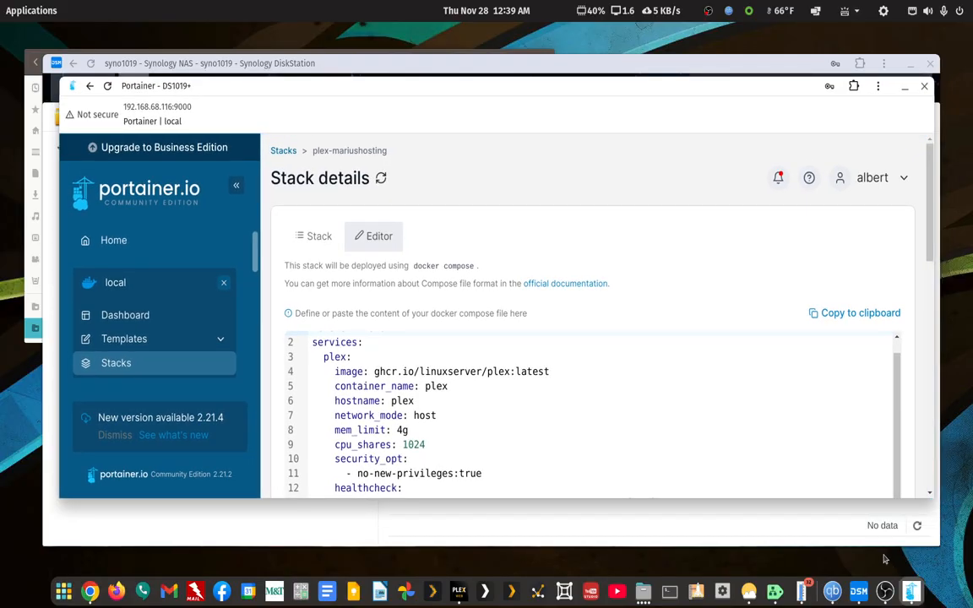
pyautogui.doubleClick(557, 80)
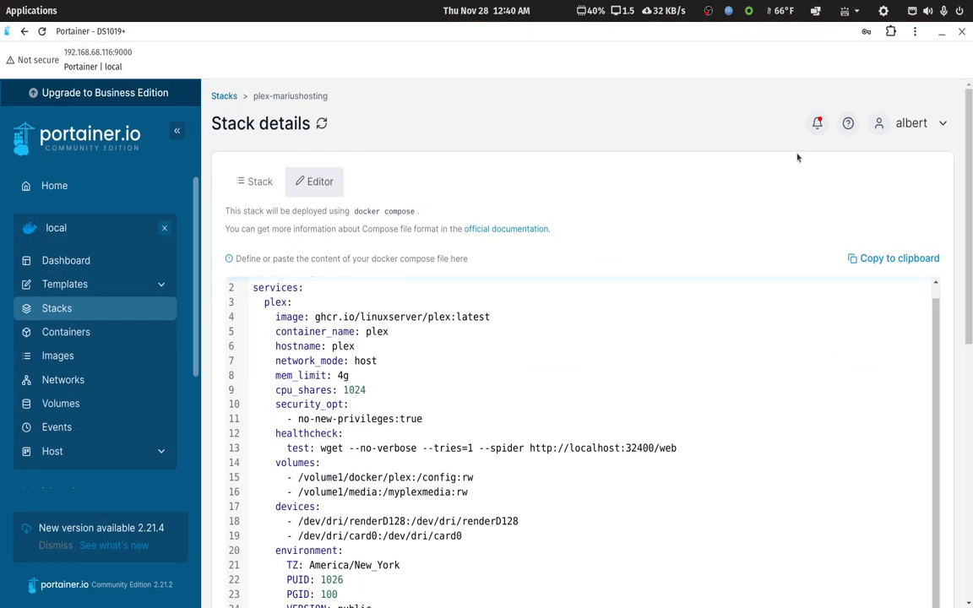
pyautogui.click(818, 124)
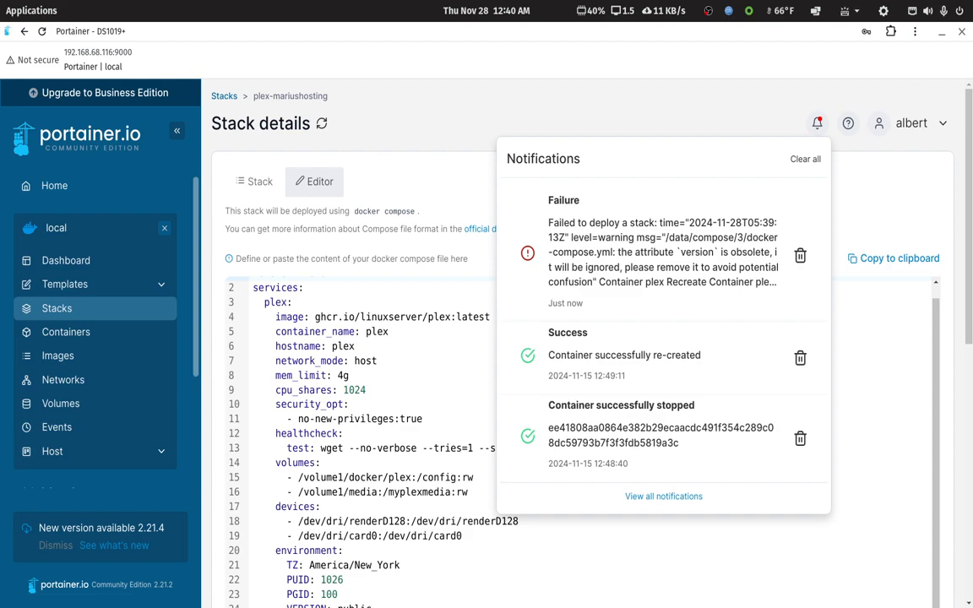
pyautogui.hotkey('alt', 'Tab')
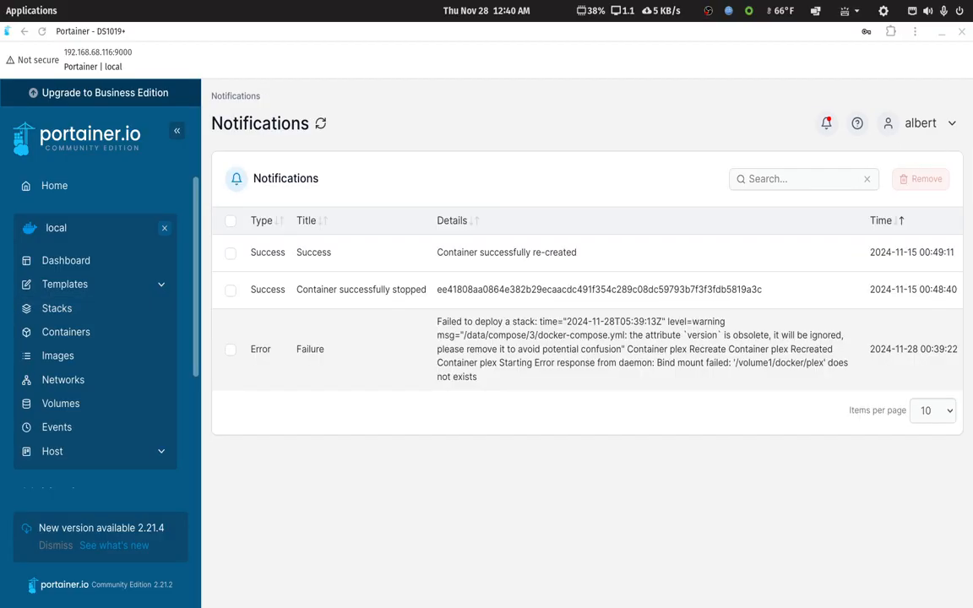
pyautogui.doubleClick(801, 27)
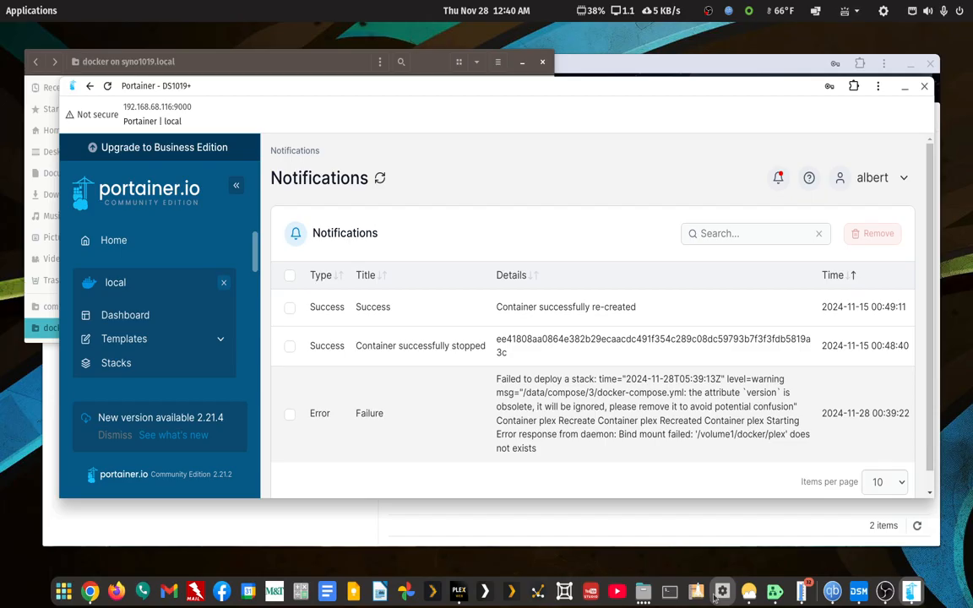
# Bring up the file windows for the docker share and Application Support, and return the latter to the plex-win11 folder
pyautogui.click(642, 591)
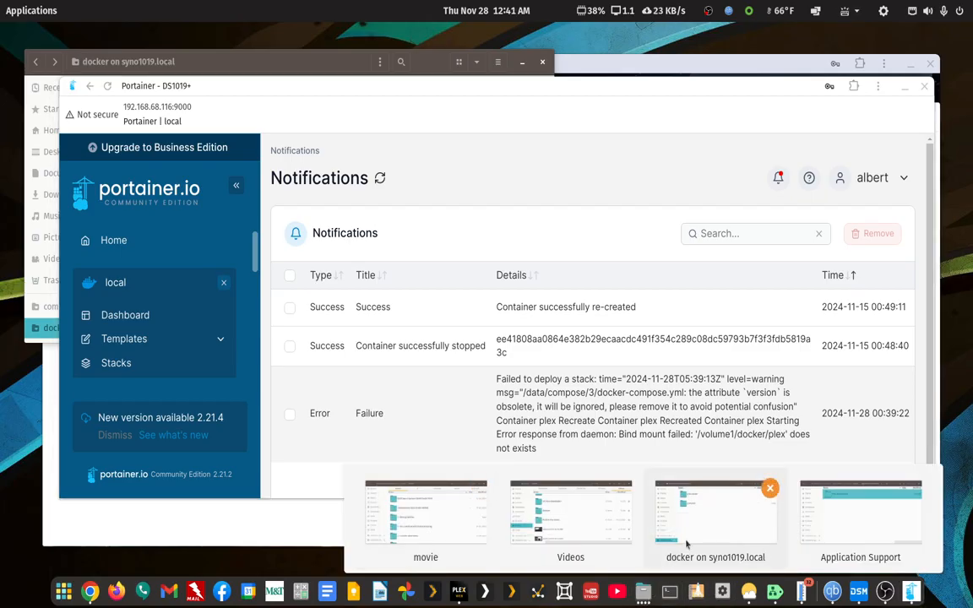
pyautogui.click(686, 544)
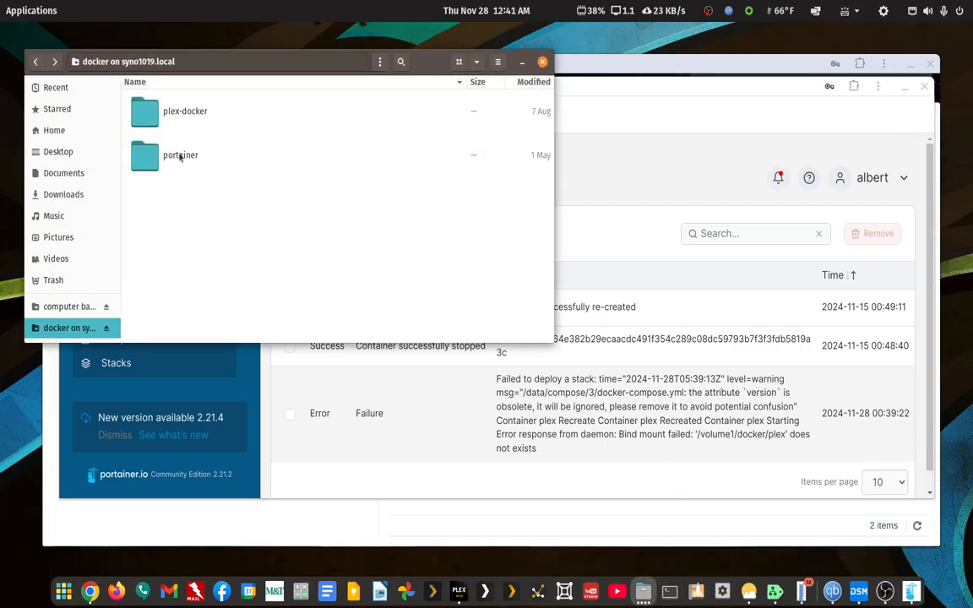
pyautogui.click(643, 591)
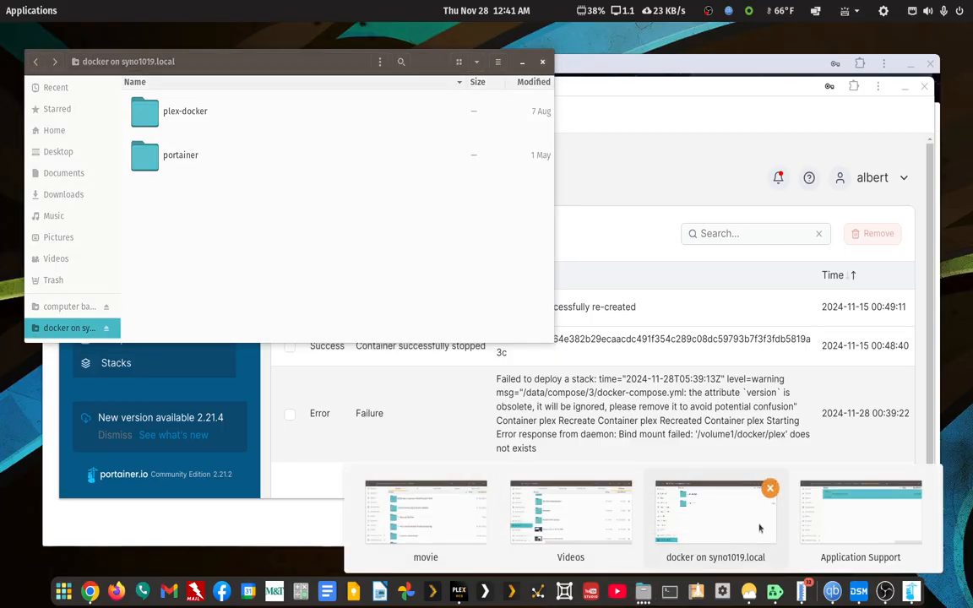
pyautogui.click(810, 510)
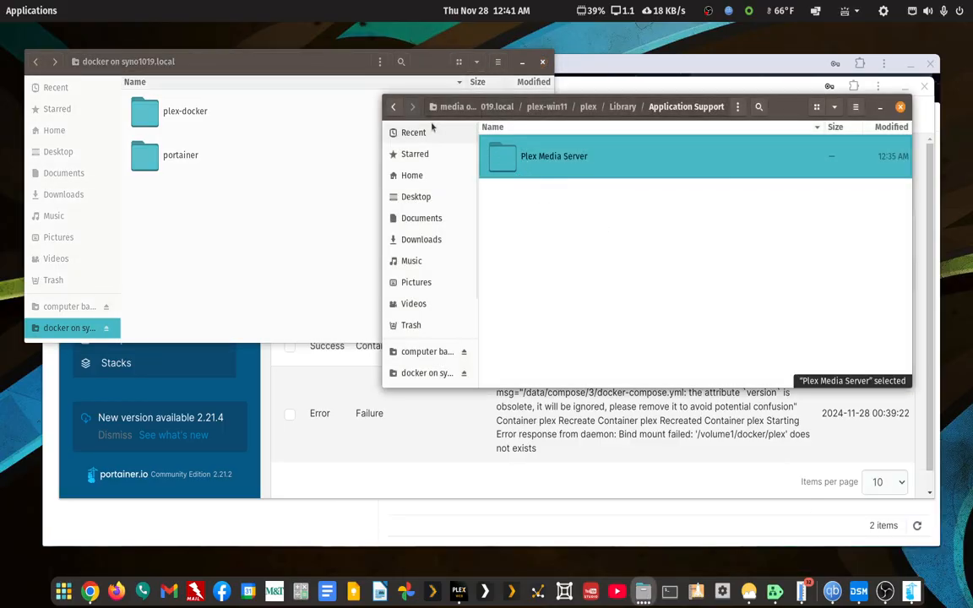
pyautogui.click(393, 107)
pyautogui.click(394, 107)
pyautogui.click(394, 107)
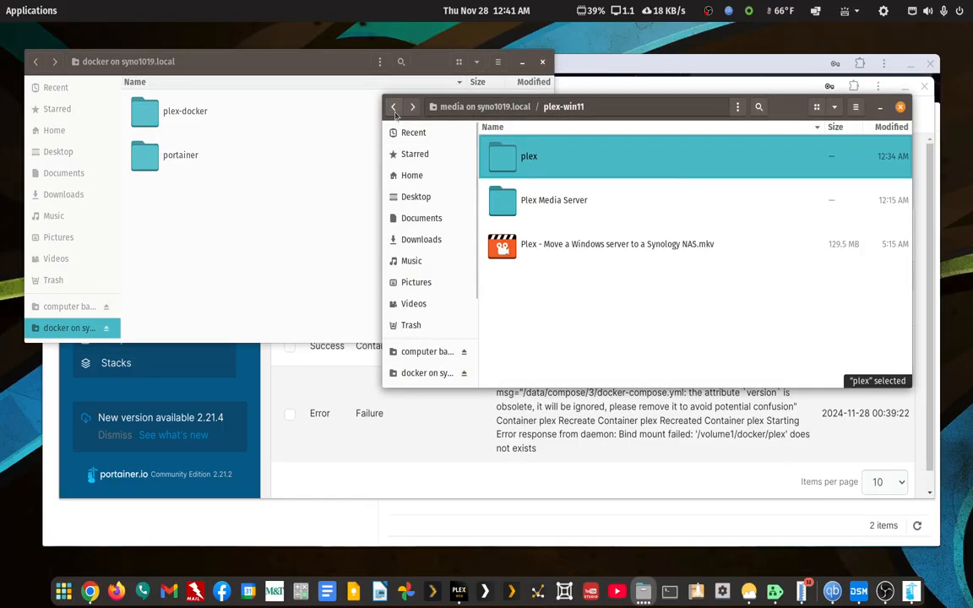
# Copy the plex folder from plex-win11 into the docker share on syno1019.local
pyautogui.rightClick(523, 166)
pyautogui.click(531, 239)
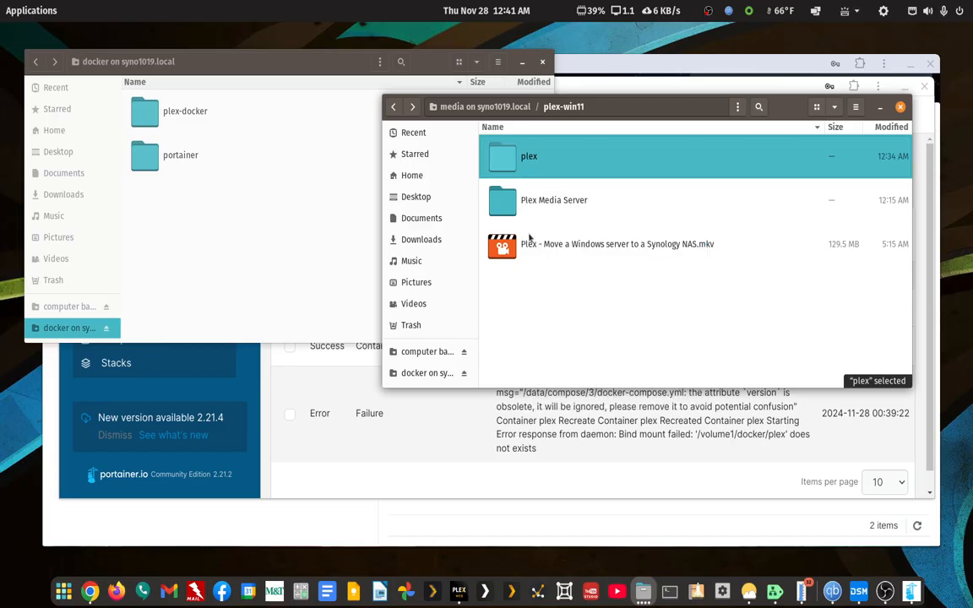
pyautogui.rightClick(213, 206)
pyautogui.click(227, 243)
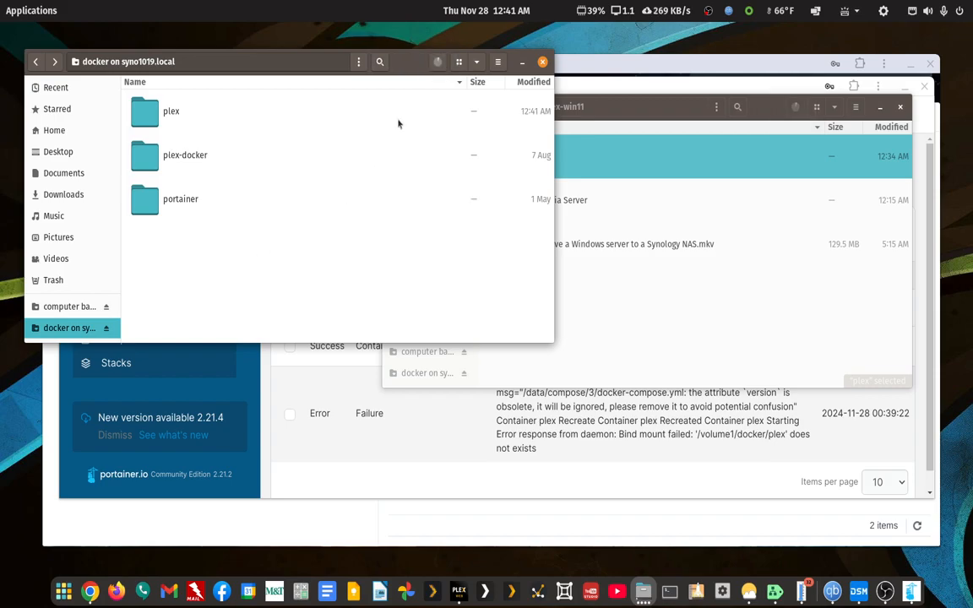
pyautogui.click(438, 62)
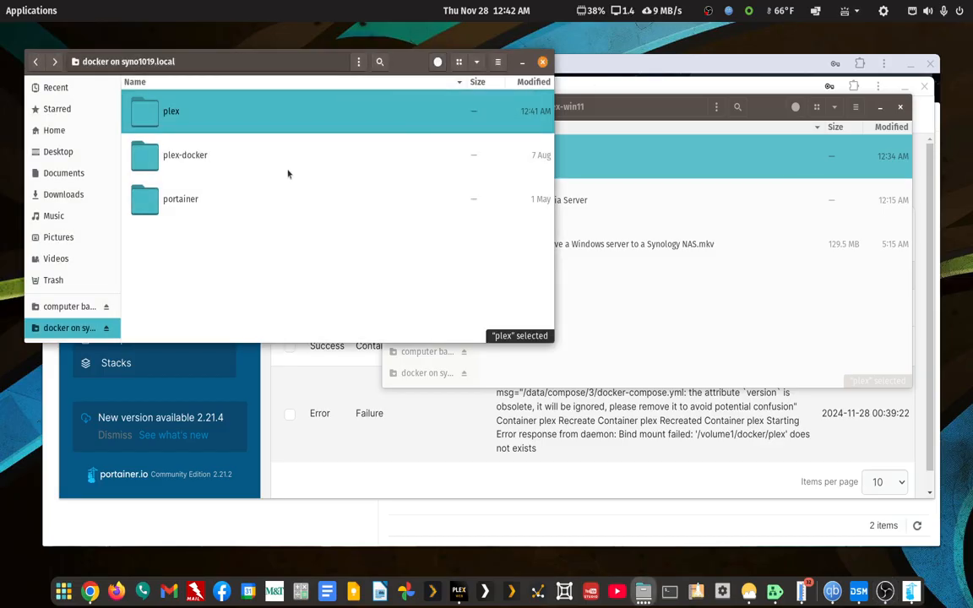
# Return to the plex-mariushosting stack's editor in Portainer and update the stack with Re-pull image and redeploy enabled
pyautogui.click(675, 87)
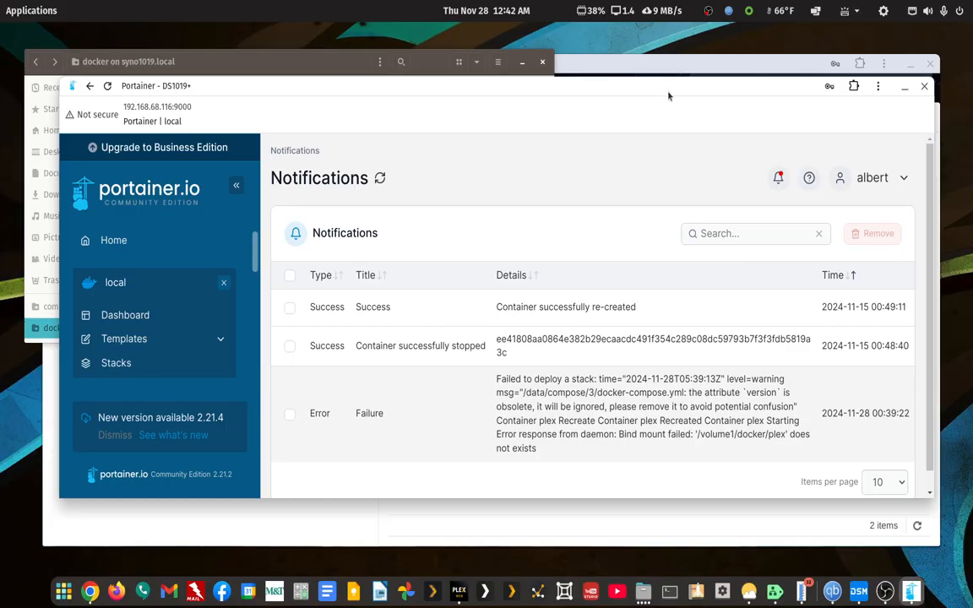
pyautogui.doubleClick(600, 81)
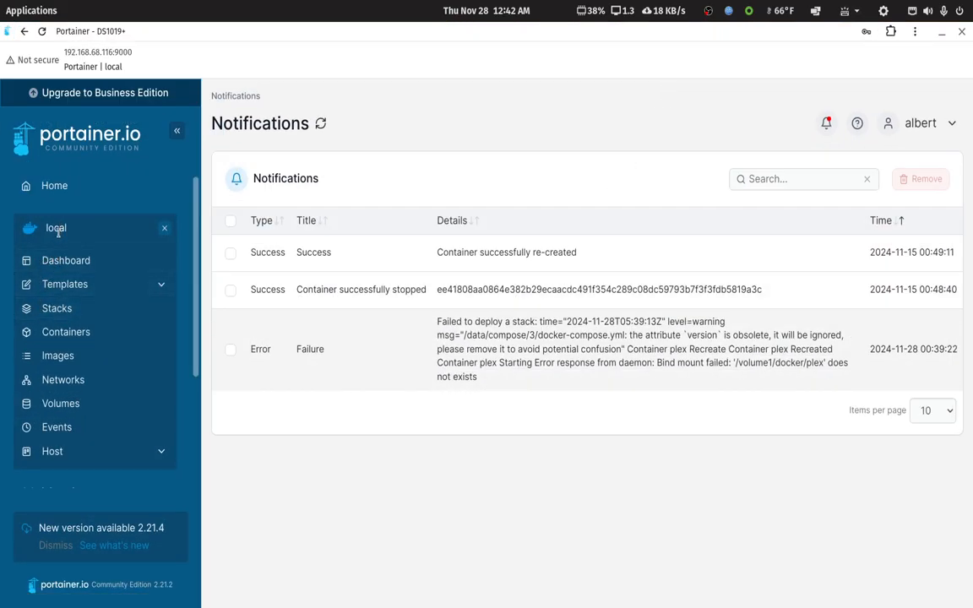
pyautogui.click(22, 34)
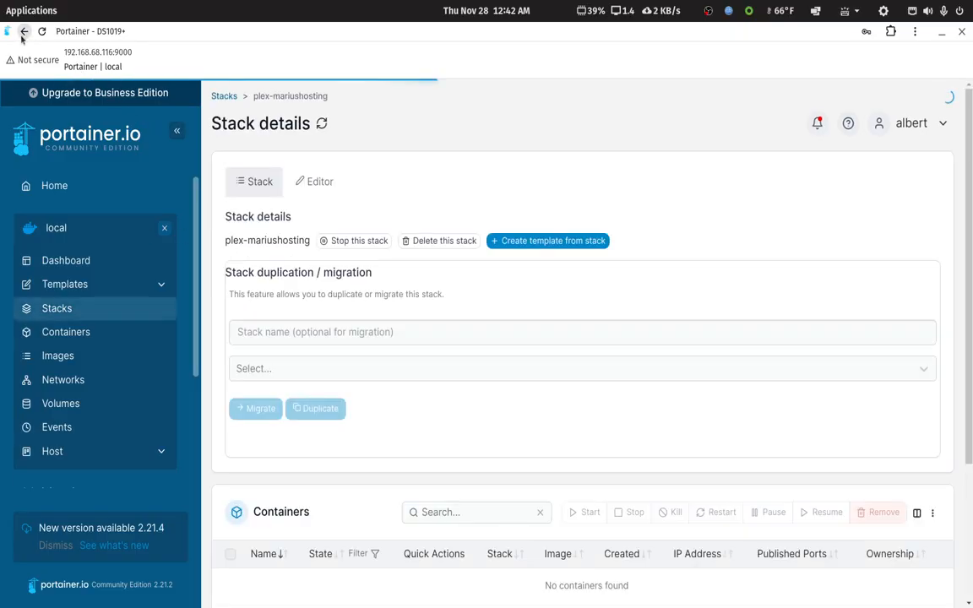
pyautogui.click(312, 182)
pyautogui.scroll(-10, 504, 369)
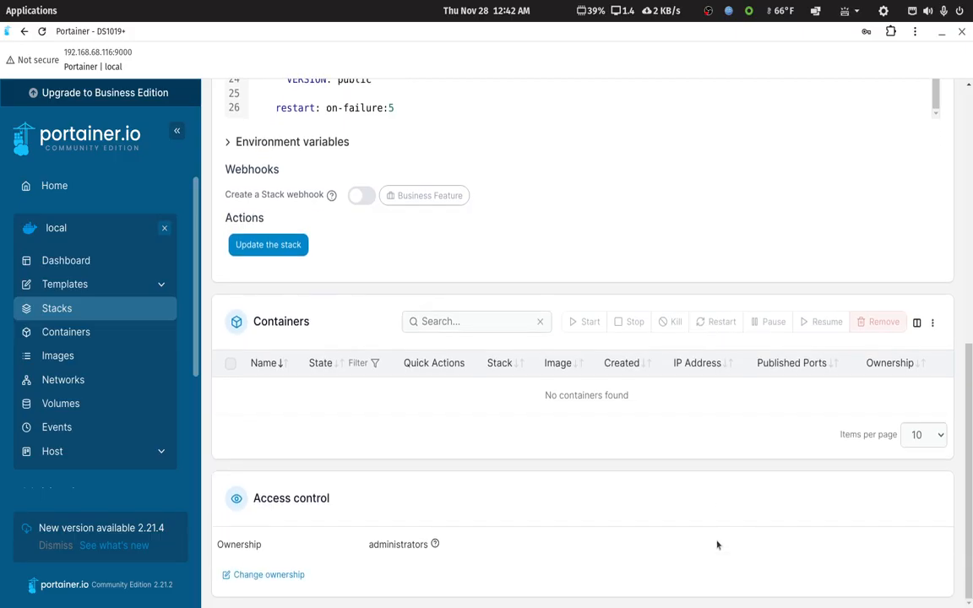
pyautogui.click(268, 244)
pyautogui.click(489, 368)
pyautogui.click(556, 406)
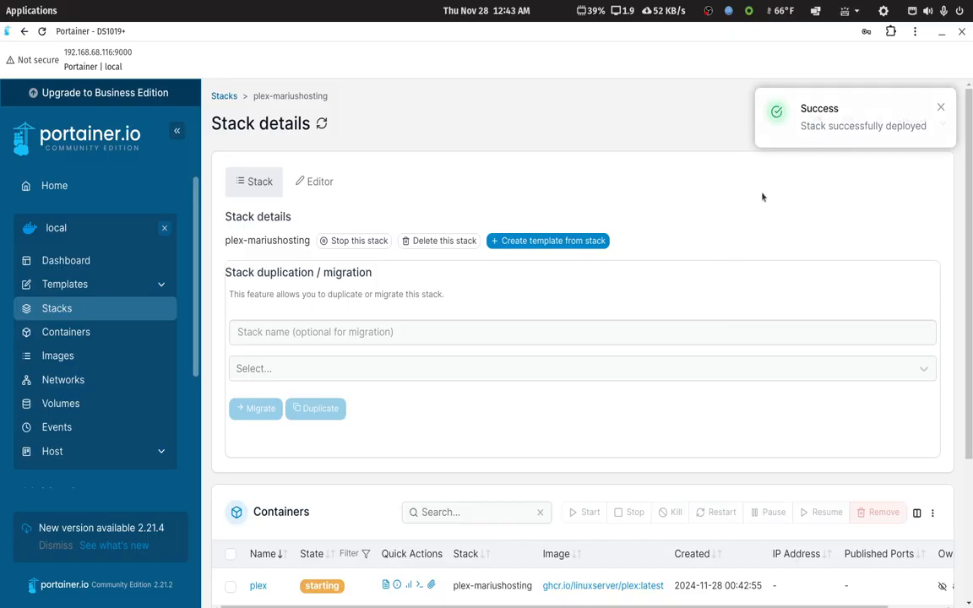
# Clear all Portainer notifications and check the plex container's state in the refreshed container list
pyautogui.click(817, 124)
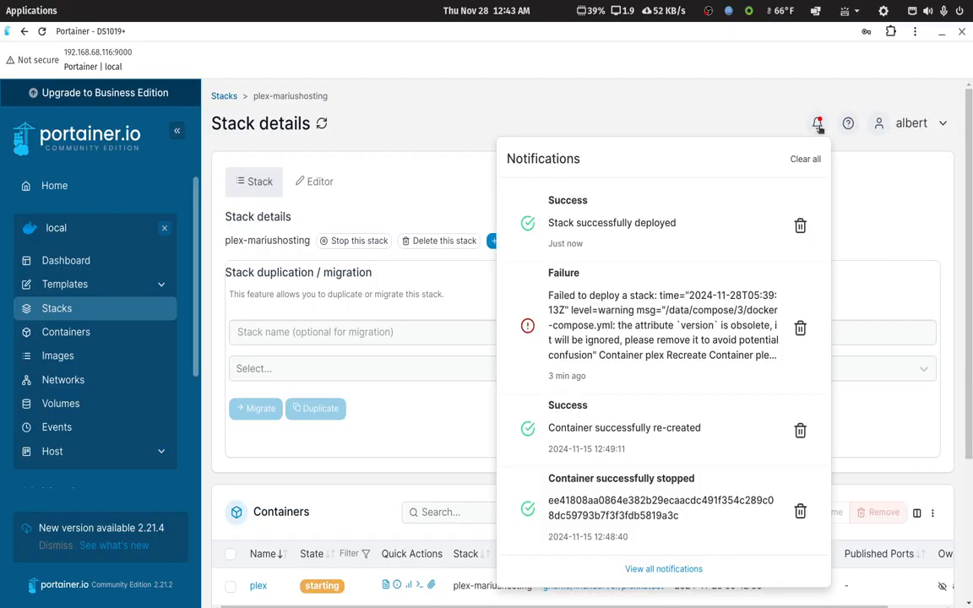
pyautogui.click(804, 159)
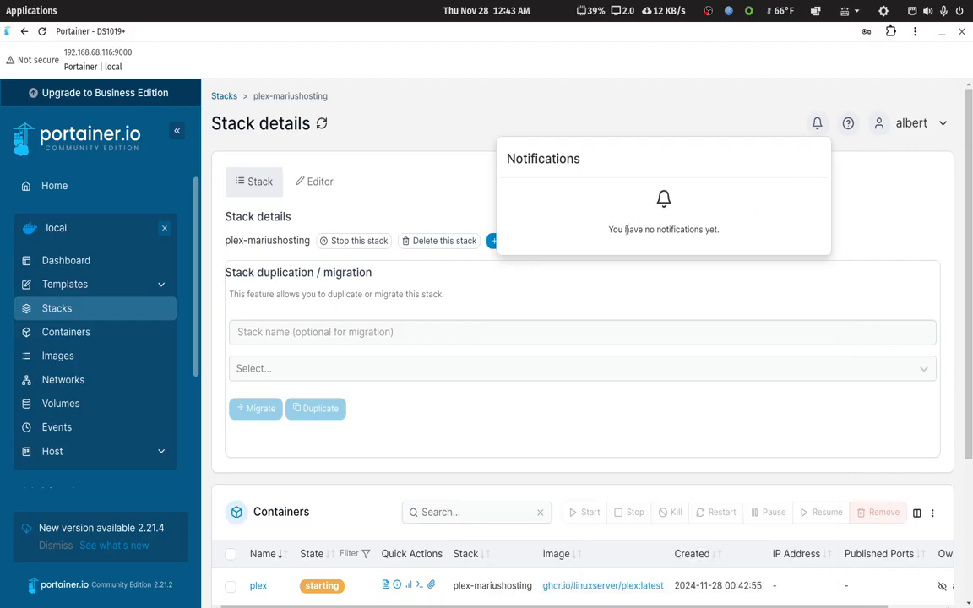
pyautogui.click(63, 332)
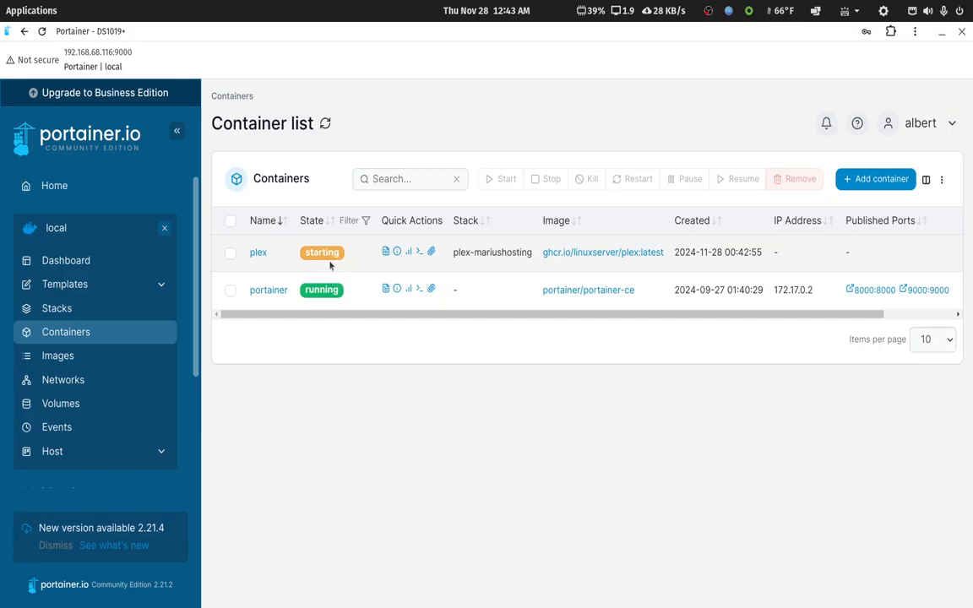
pyautogui.click(42, 31)
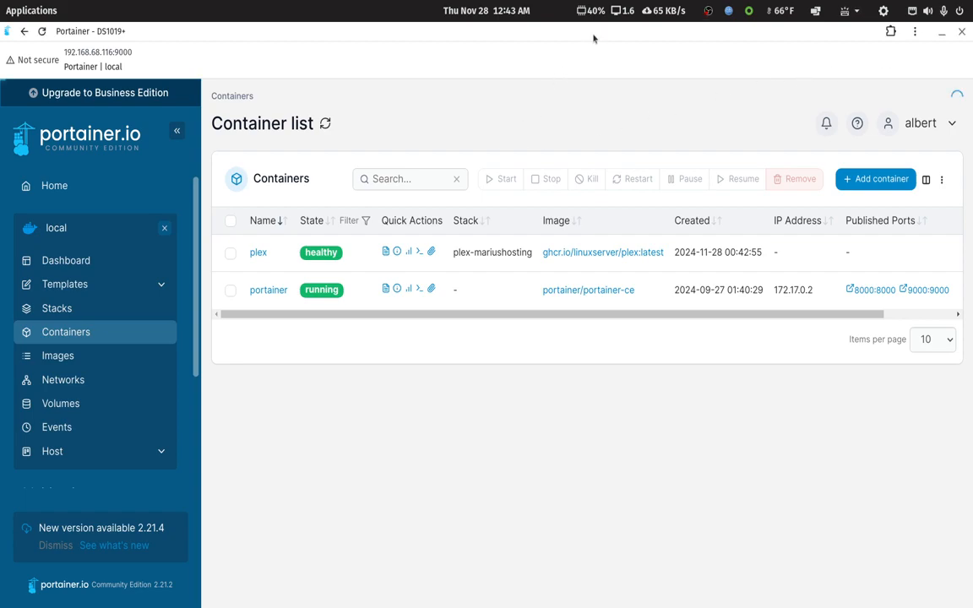
pyautogui.doubleClick(531, 32)
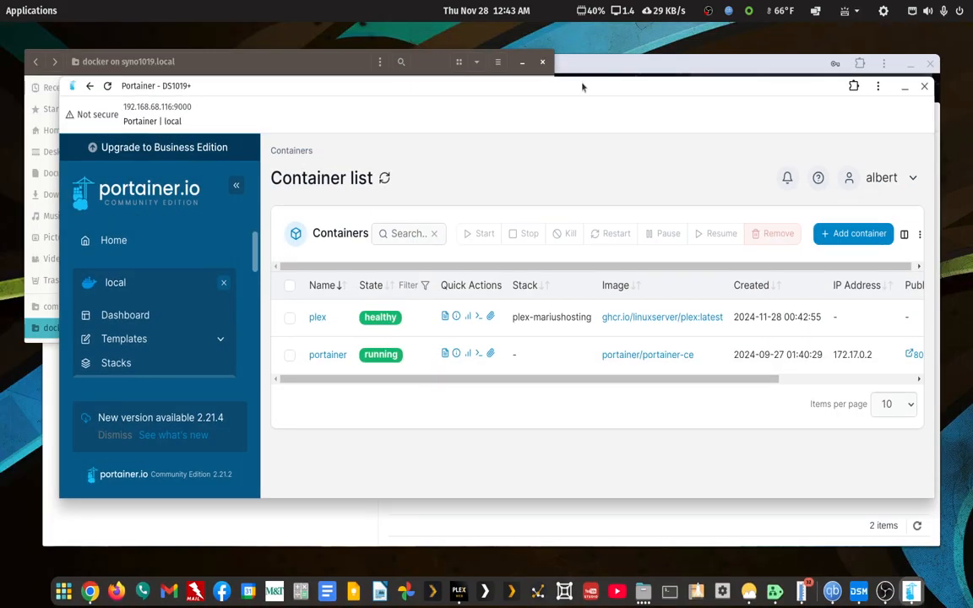
# Switch to the DSM window, maximize it, close File Station and view the containers in Container Manager
pyautogui.click(858, 591)
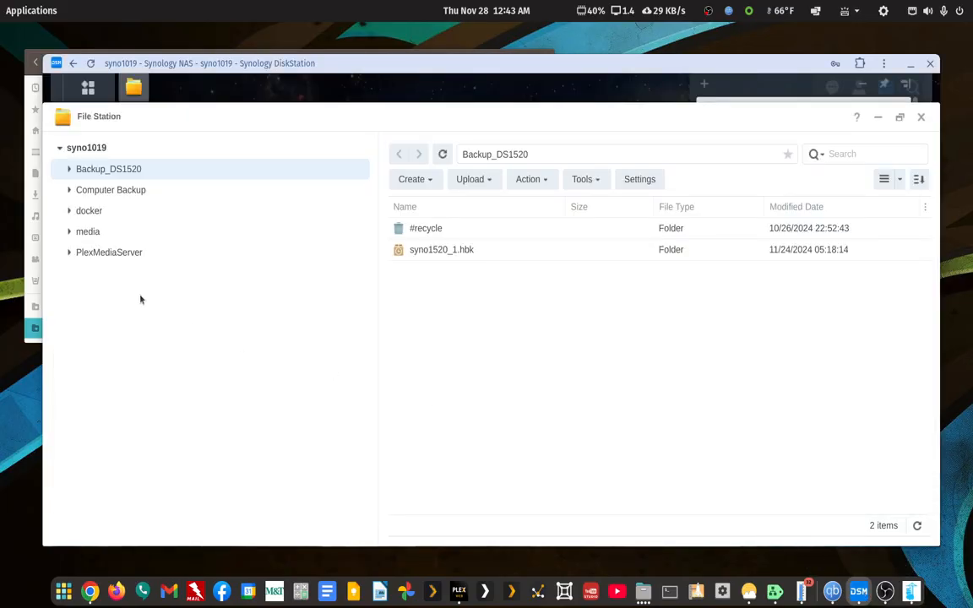
pyautogui.doubleClick(287, 63)
pyautogui.click(954, 84)
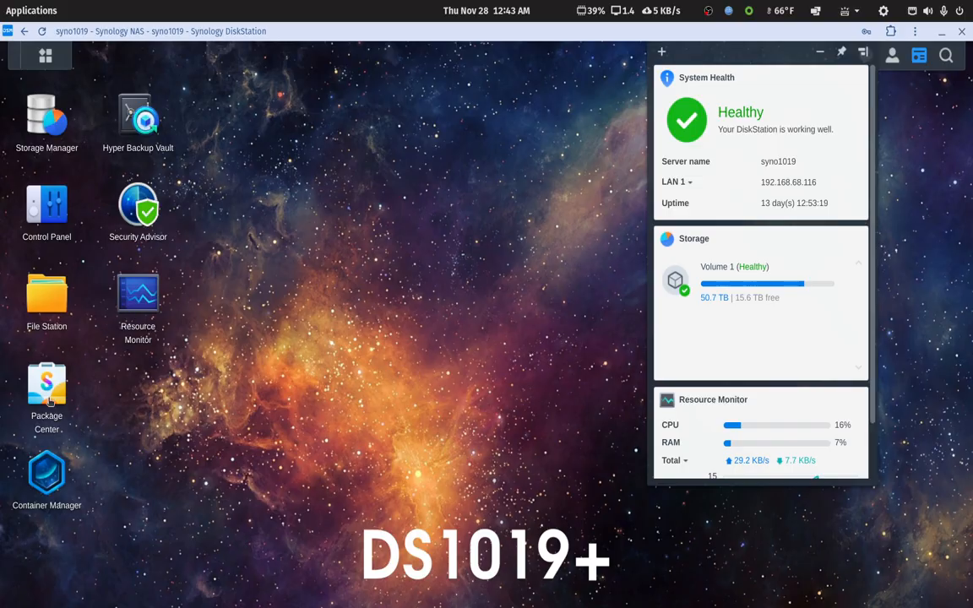
pyautogui.click(47, 477)
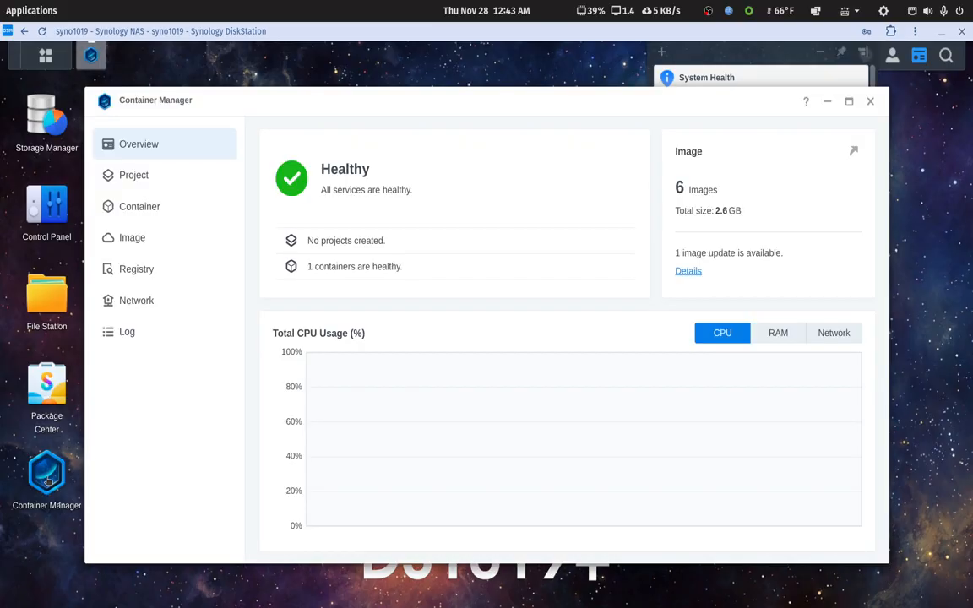
pyautogui.click(126, 198)
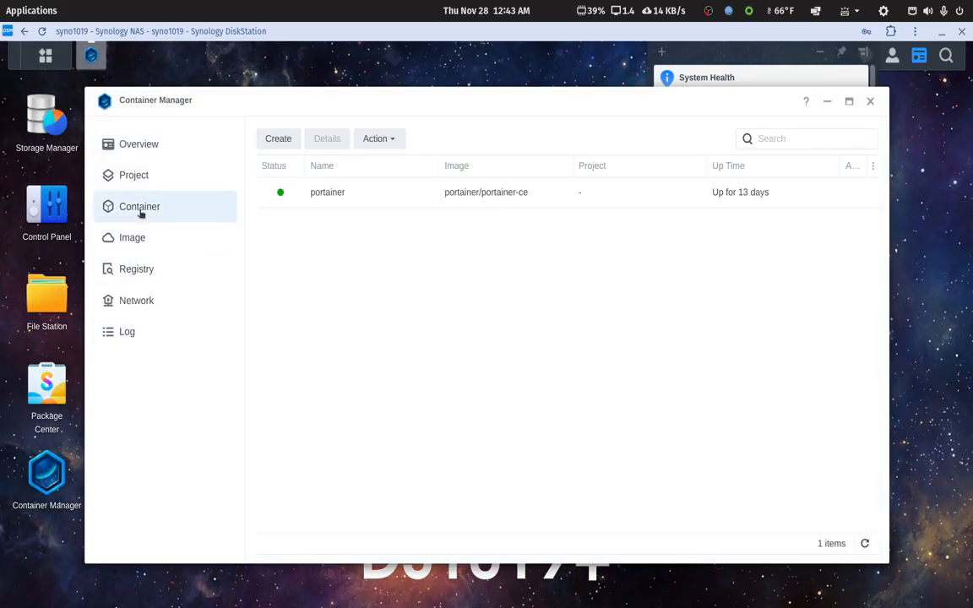
# Reload DSM, check the plex container in Container Manager's container list again and close Container Manager
pyautogui.click(41, 32)
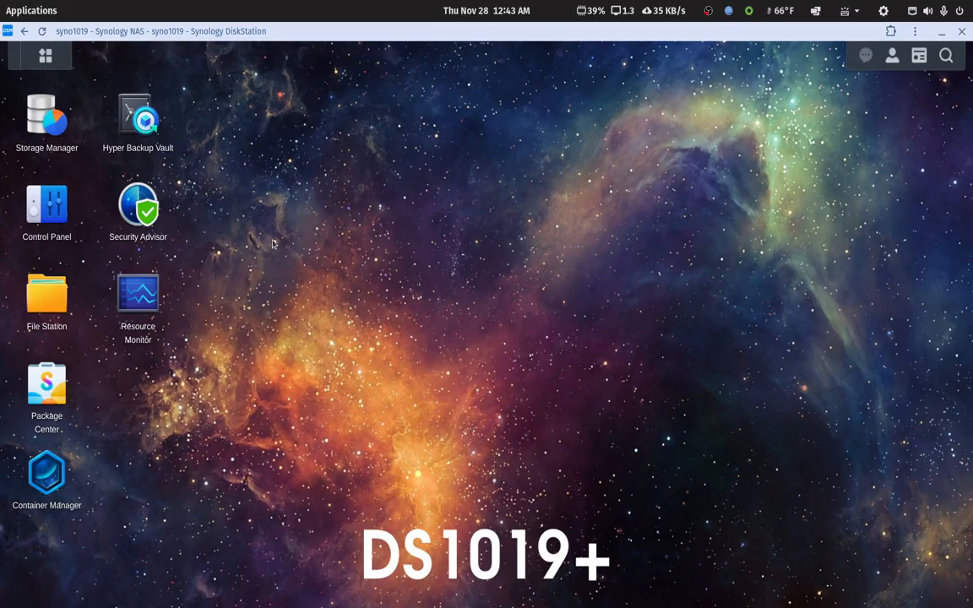
pyautogui.click(46, 470)
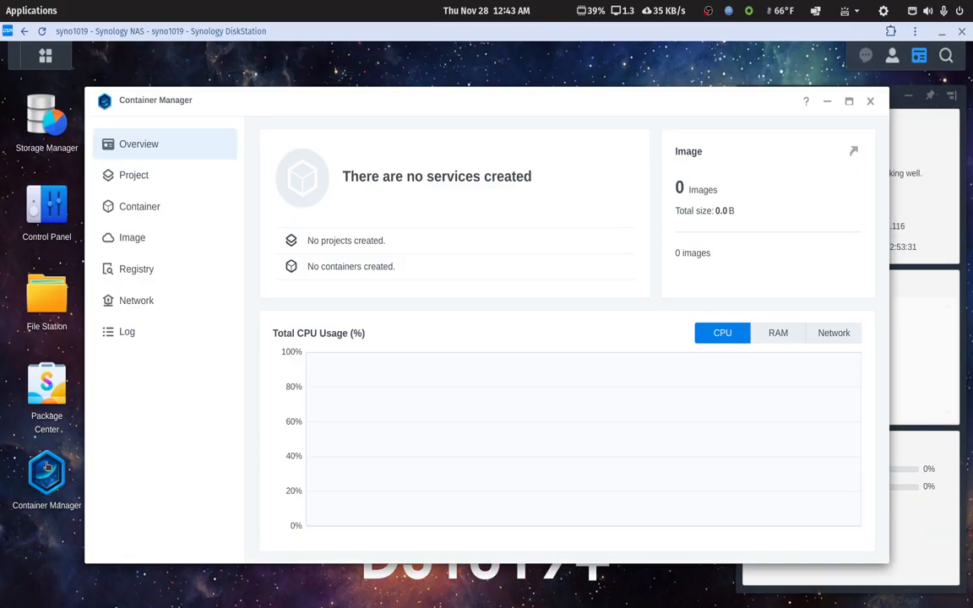
pyautogui.click(153, 208)
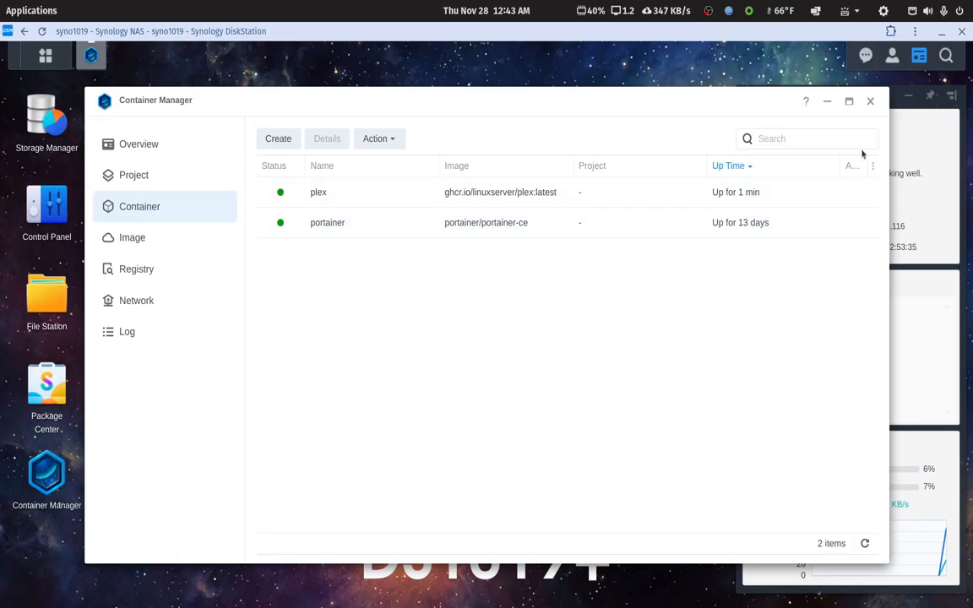
pyautogui.click(869, 102)
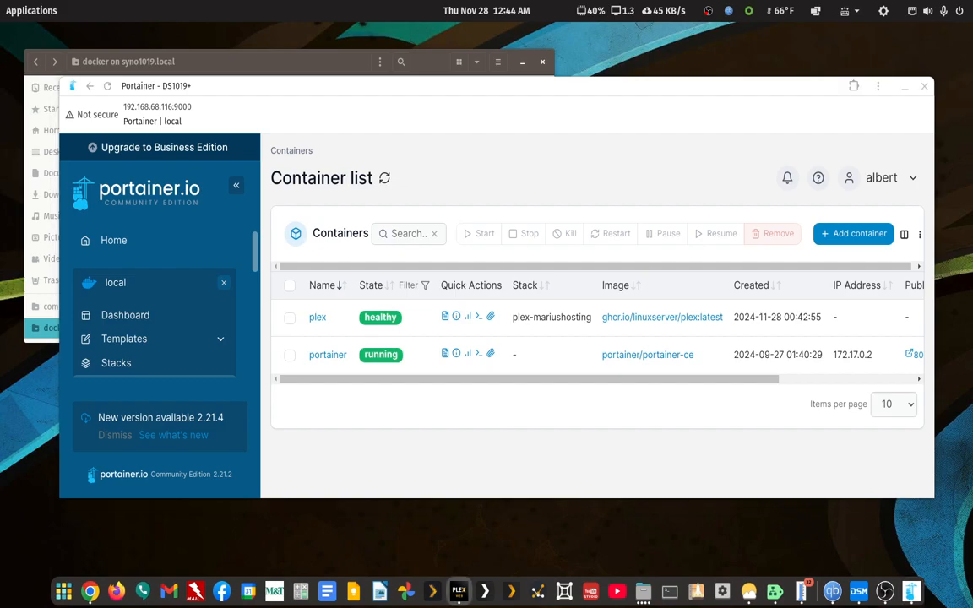
# Minimize the Portainer window and both file manager windows to clear the desktop
pyautogui.click(903, 87)
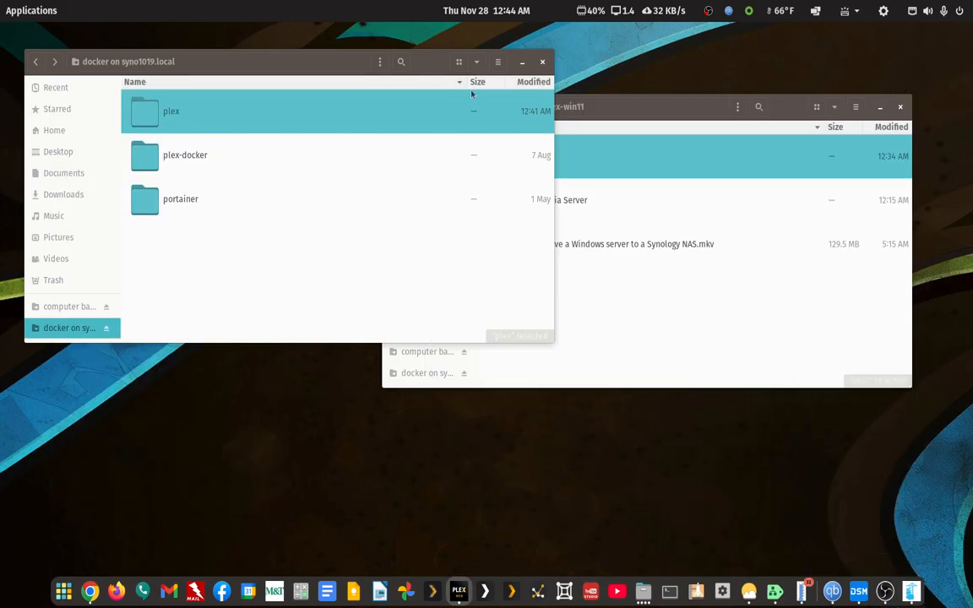
pyautogui.click(523, 63)
pyautogui.click(880, 107)
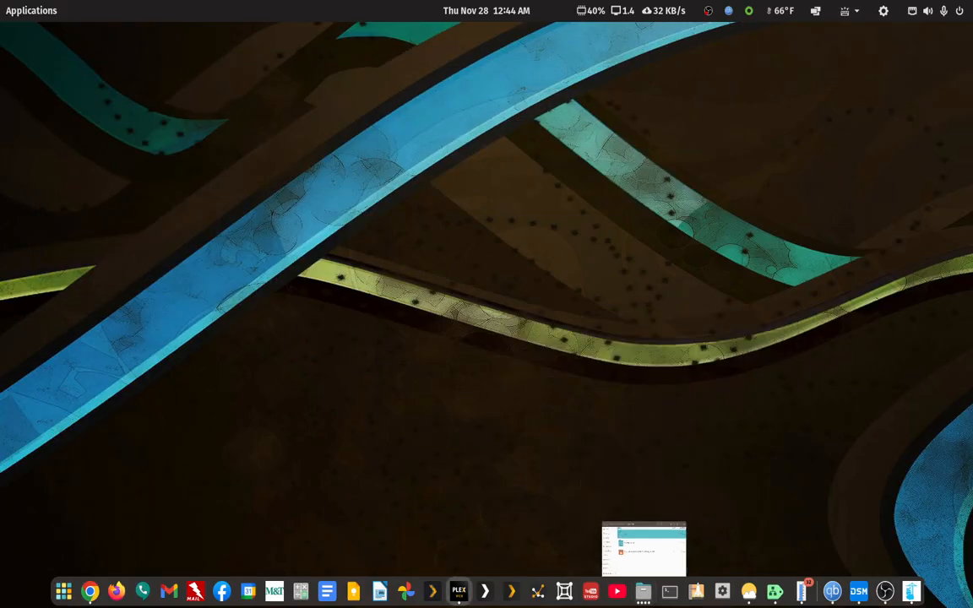
# Switch to the Plex Web app and maximize its window
pyautogui.click(458, 591)
pyautogui.moveTo(779, 127); pyautogui.dragTo(483, 68)
pyautogui.doubleClick(482, 67)
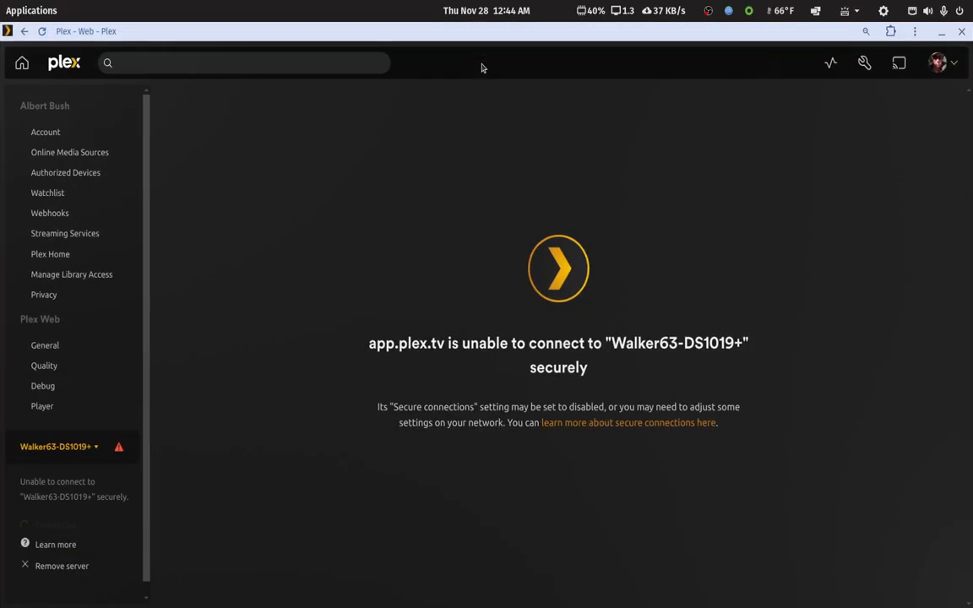
# Check the DS1019+ server in the Plex Web server list, reload the page, check again and clear the window away
pyautogui.click(84, 450)
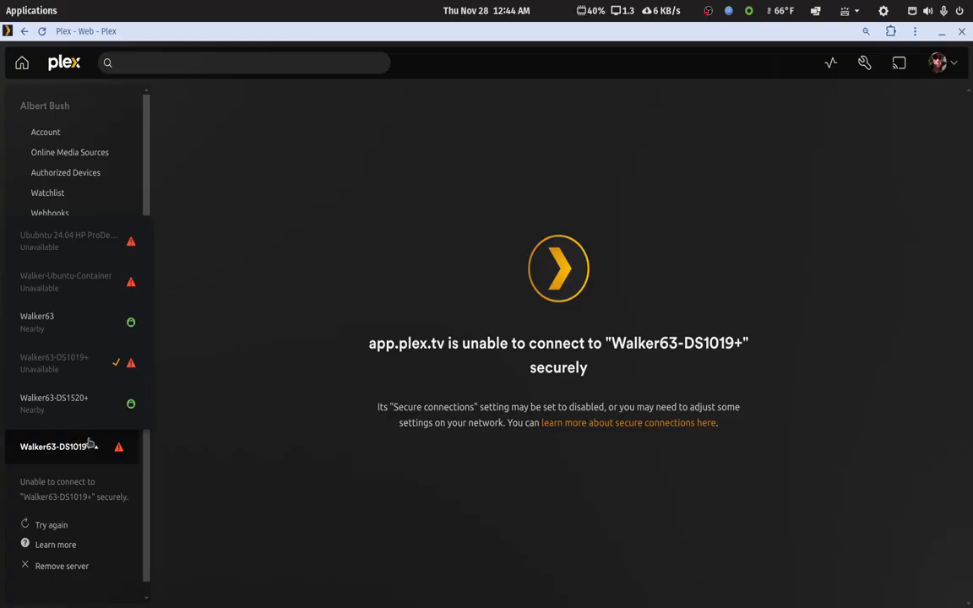
pyautogui.click(43, 32)
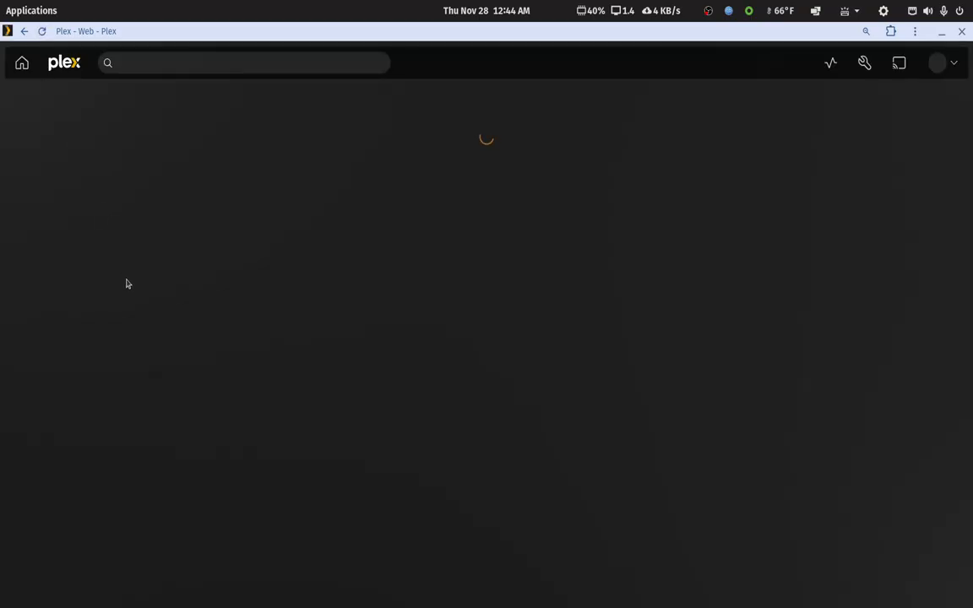
pyautogui.click(83, 451)
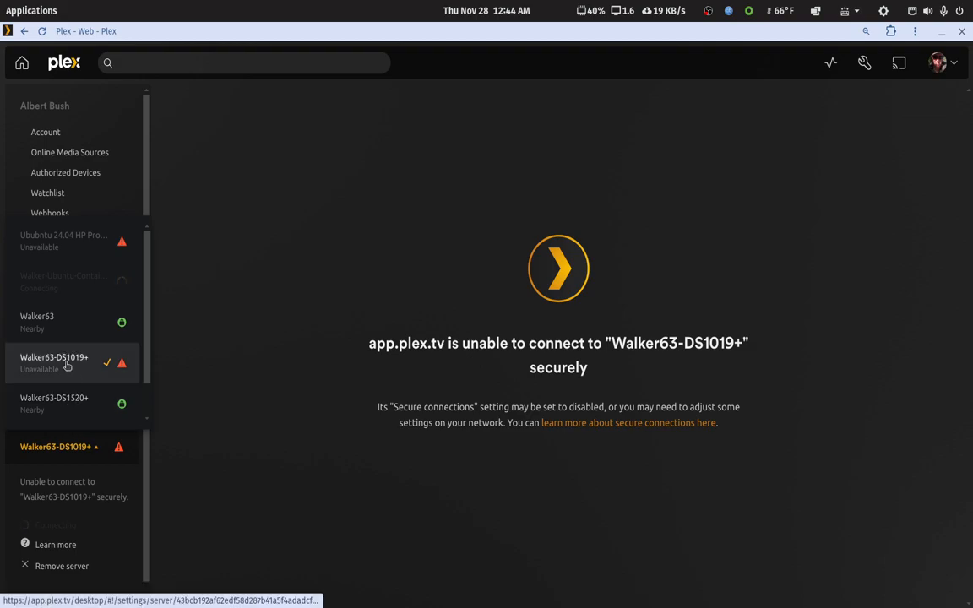
pyautogui.doubleClick(402, 31)
pyautogui.moveTo(433, 64); pyautogui.dragTo(972, 169)
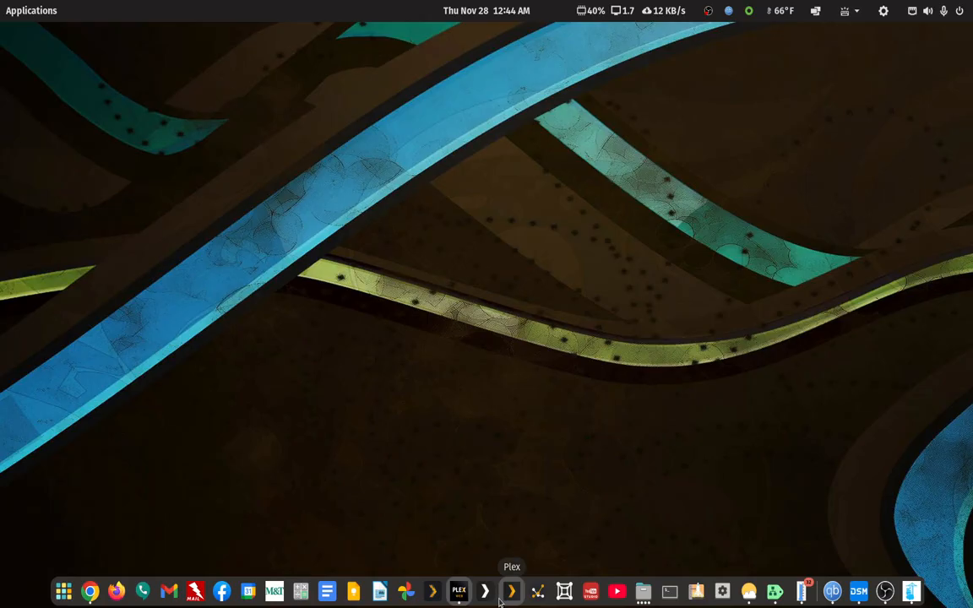
# Switch to the DSM window, open a blank Text Editor document and restore the DSM window to a smaller size in front
pyautogui.click(859, 592)
pyautogui.click(42, 12)
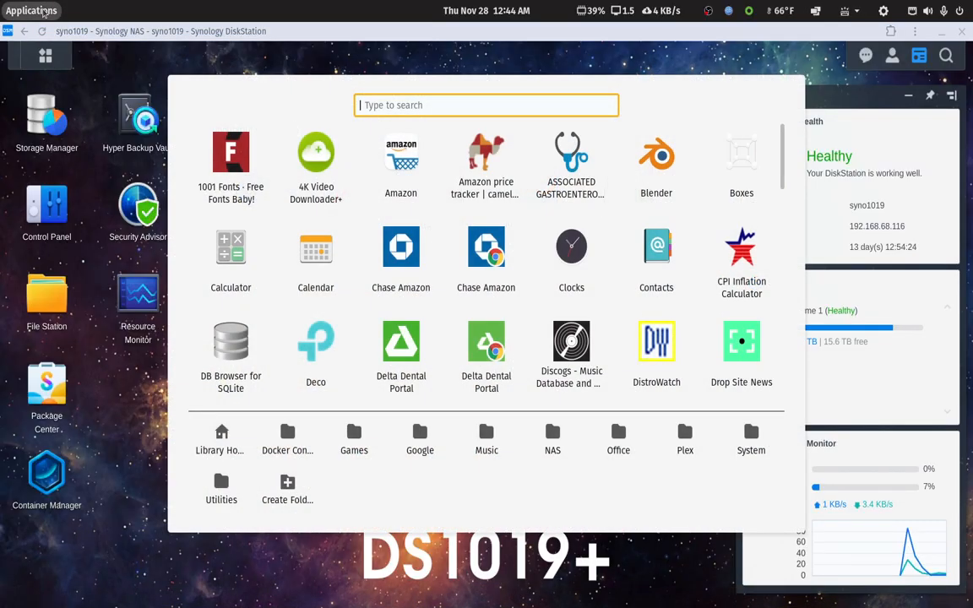
pyautogui.write('t')
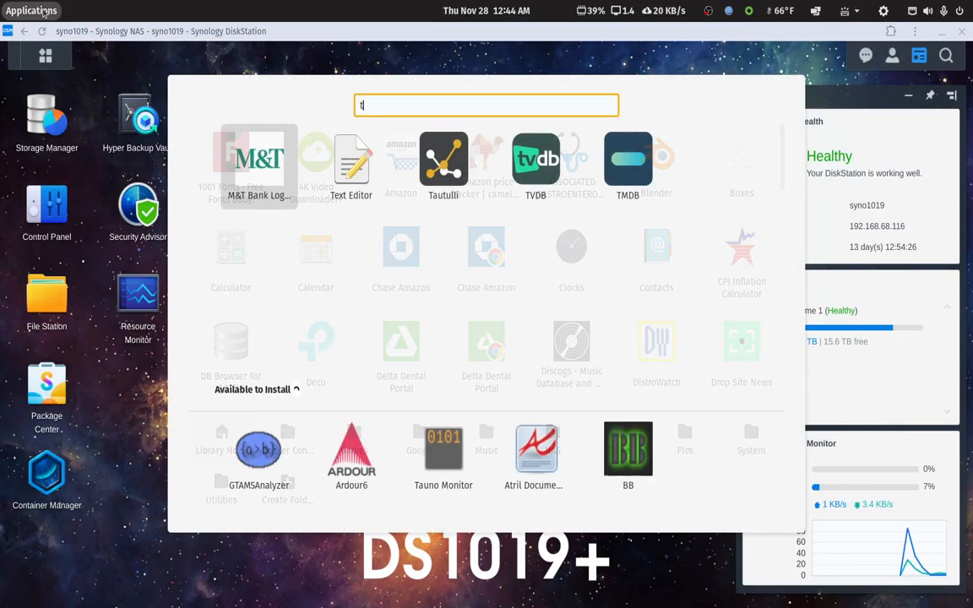
pyautogui.write('e')
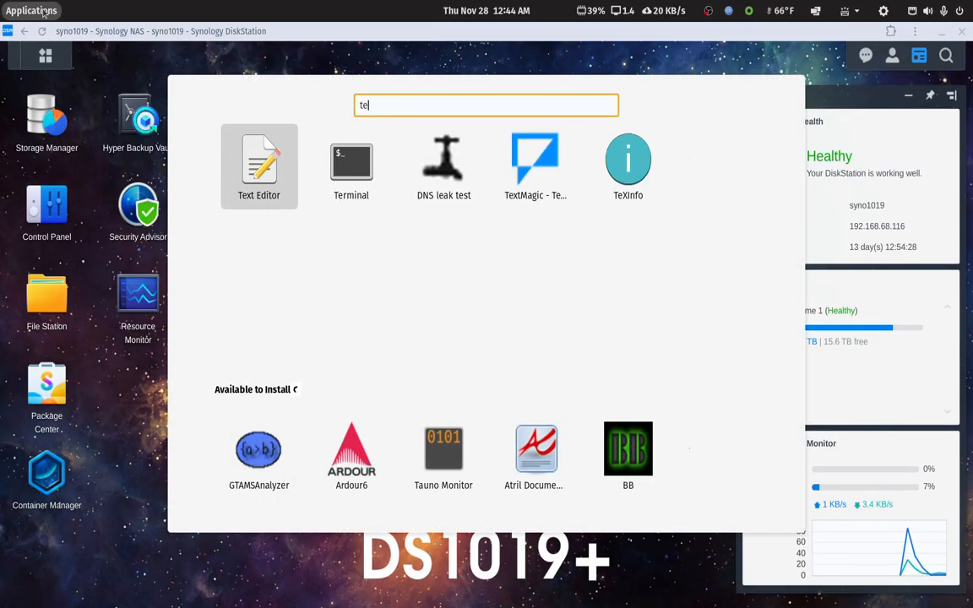
pyautogui.press('Return')
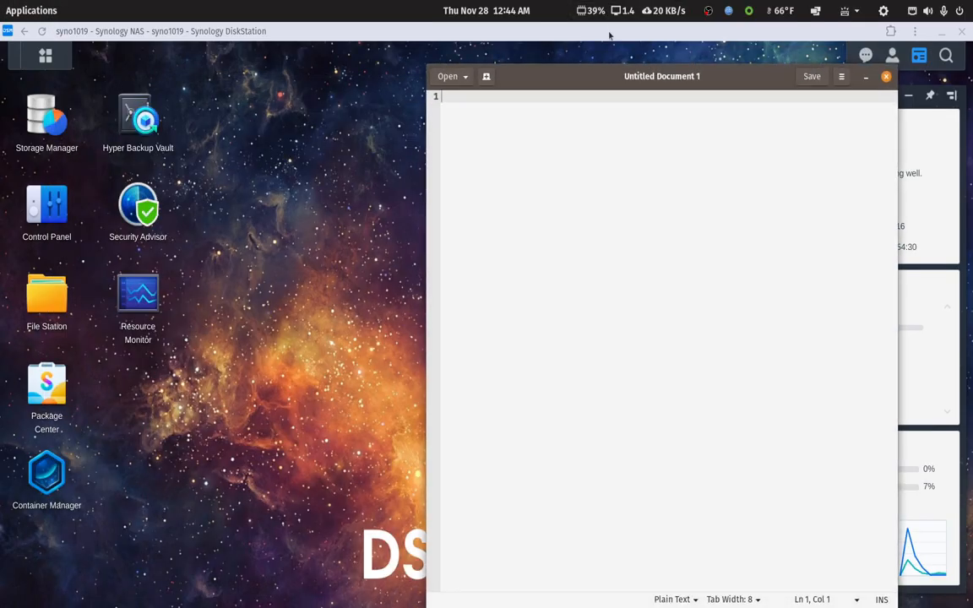
pyautogui.doubleClick(608, 33)
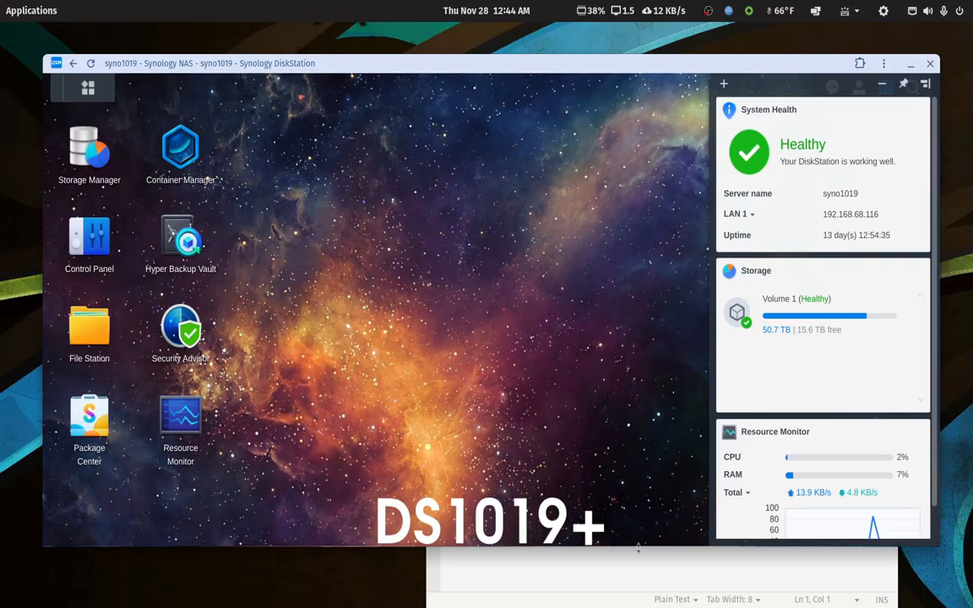
pyautogui.click(638, 573)
pyautogui.click(340, 61)
# Open the DSM Control Panel's Network settings, look through General and Connectivity, and show the network interfaces
pyautogui.click(91, 253)
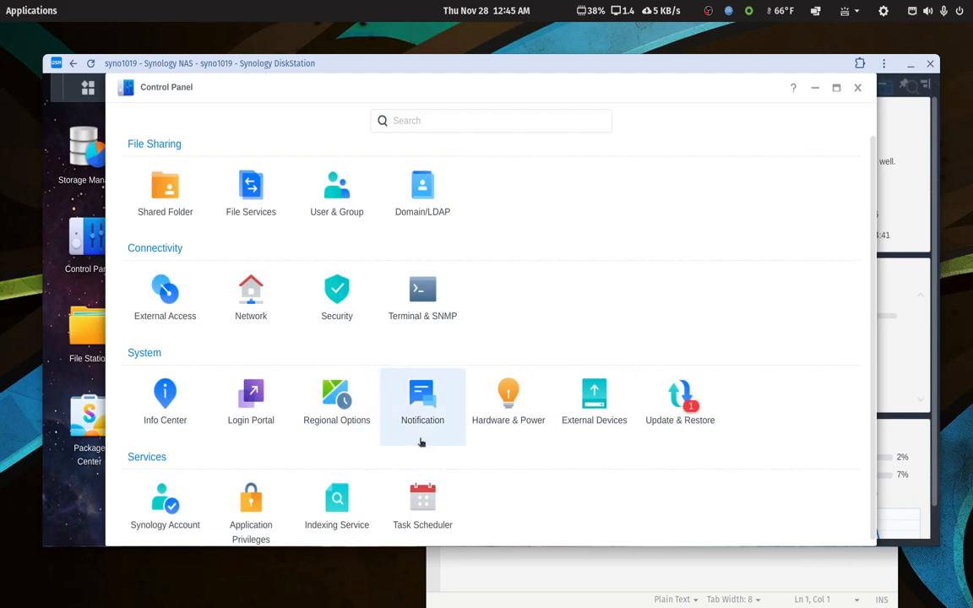
pyautogui.click(253, 300)
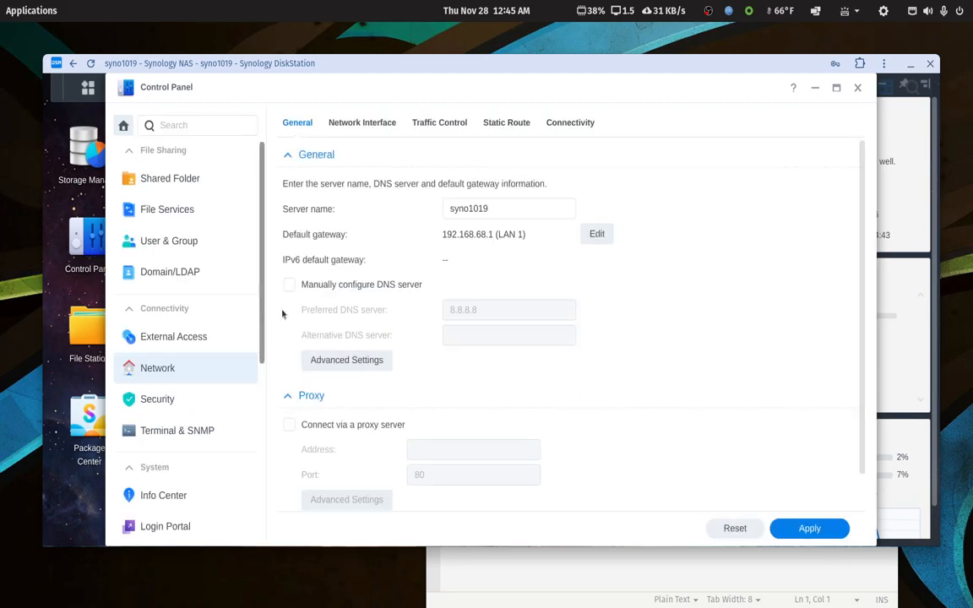
pyautogui.scroll(-1, 375, 256)
pyautogui.scroll(1, 374, 256)
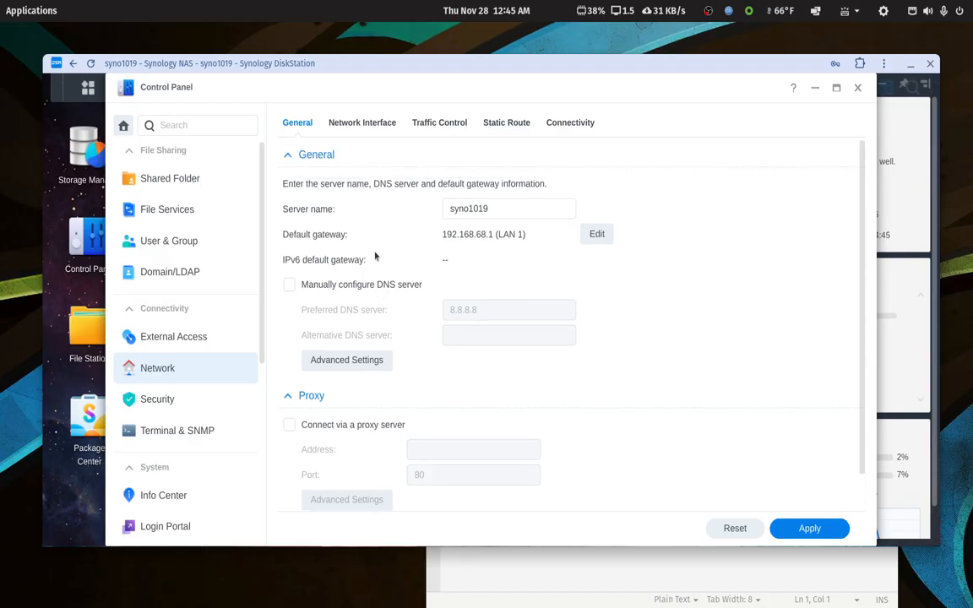
pyautogui.click(557, 126)
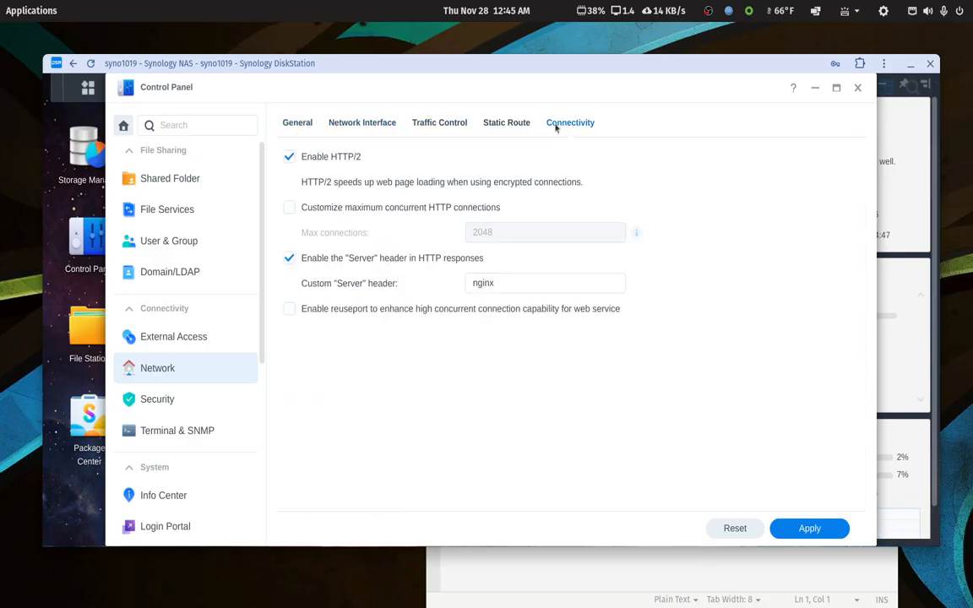
pyautogui.click(349, 125)
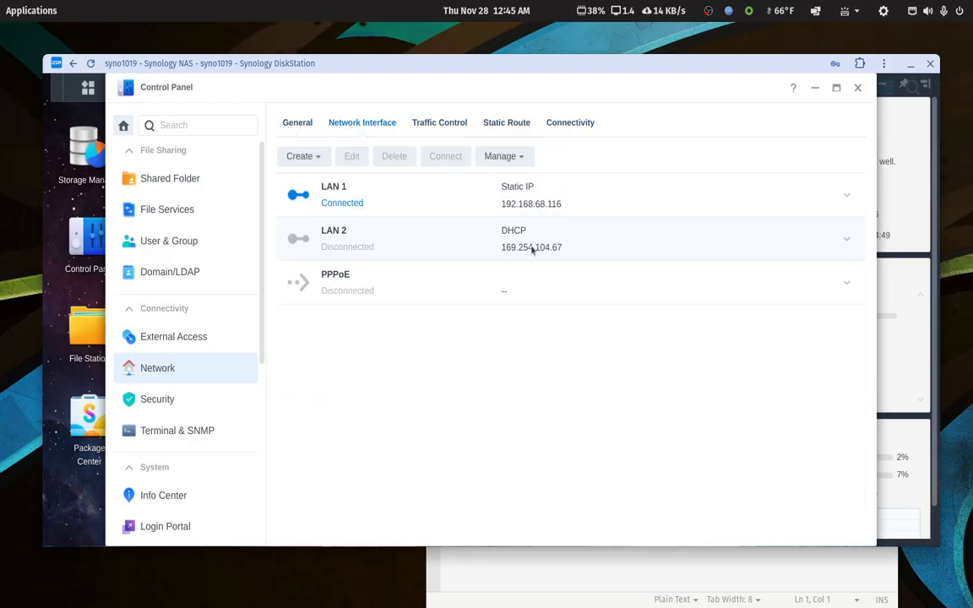
# Copy the LAN 1 static IP address and paste it into the blank Text Editor document
pyautogui.moveTo(591, 207); pyautogui.dragTo(500, 209)
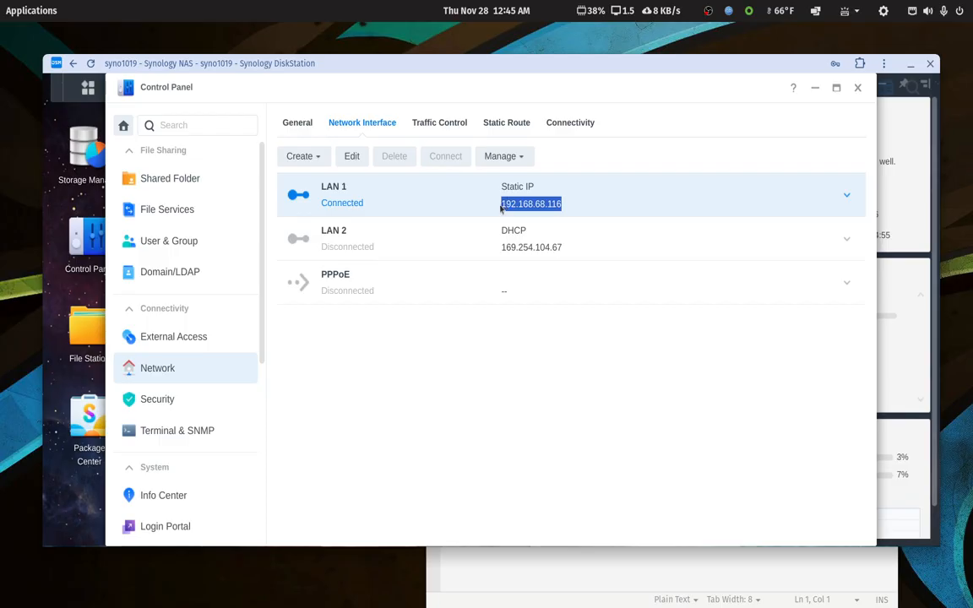
pyautogui.hotkey('ctrl', 'c')
pyautogui.click(566, 571)
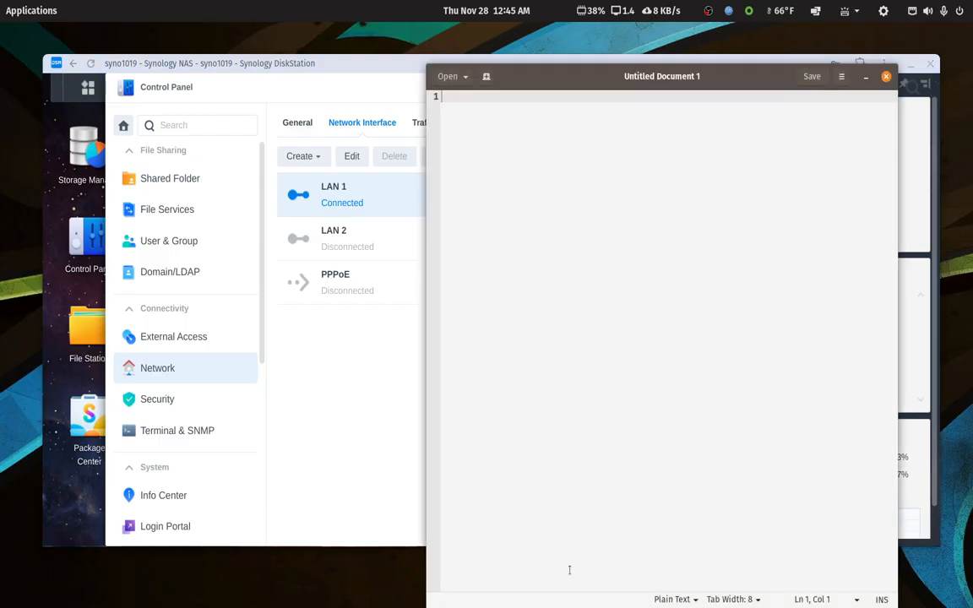
pyautogui.hotkey('ctrl', 'v')
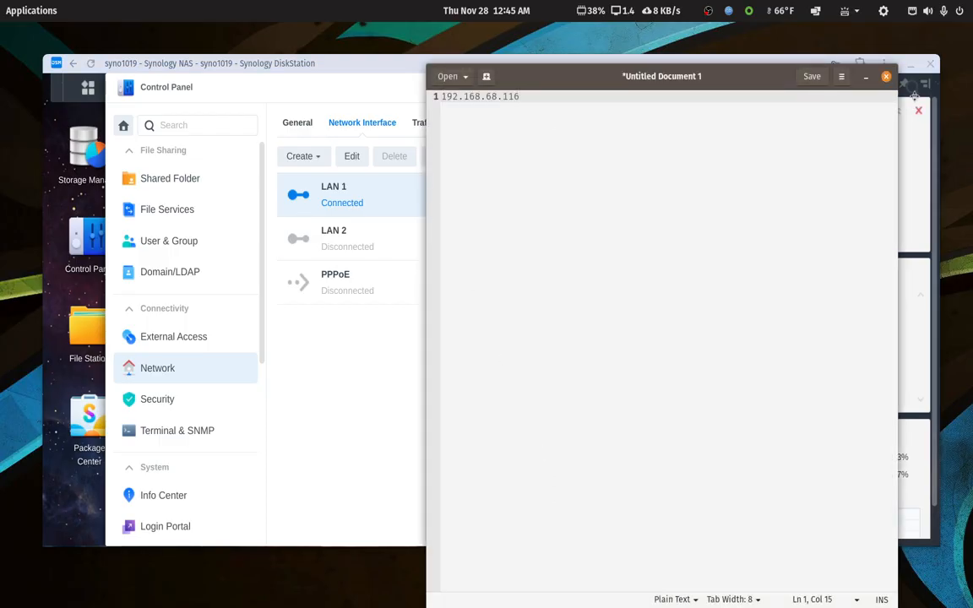
pyautogui.click(911, 65)
pyautogui.click(442, 96)
pyautogui.write('http://')
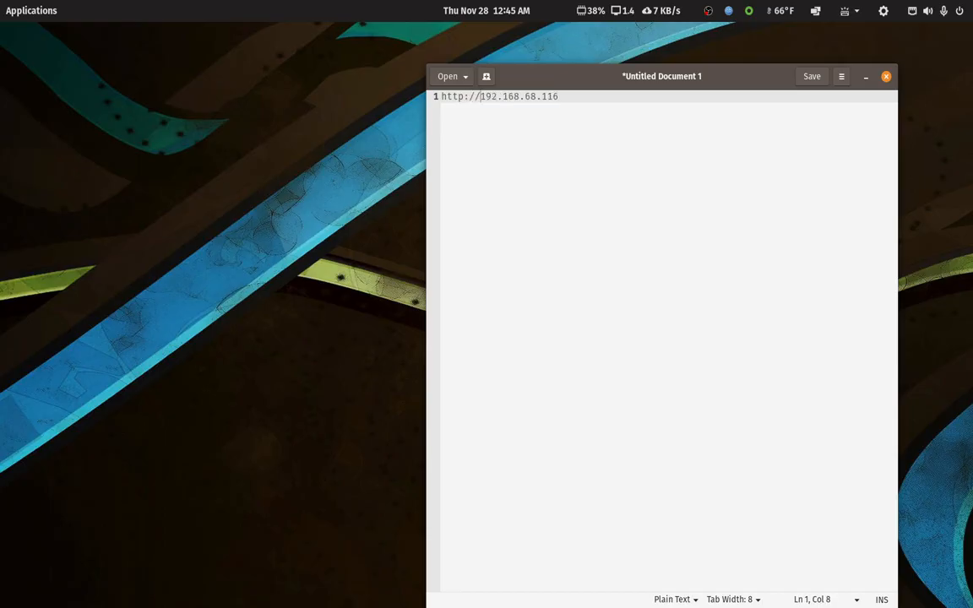
pyautogui.press('Right')
pyautogui.press('Right')
pyautogui.press('Right')
pyautogui.press('Right')
pyautogui.press('Right')
pyautogui.press('Right')
pyautogui.press('Right')
pyautogui.press('Right')
pyautogui.press('Right')
pyautogui.press('Right')
pyautogui.press('Right')
pyautogui.press('Right')
pyautogui.press('Right')
pyautogui.write('/web')
pyautogui.hotkey('shift', 'Left')
pyautogui.hotkey('shift', 'Left')
pyautogui.hotkey('shift', 'Left')
pyautogui.hotkey('shift', 'Left')
pyautogui.hotkey('shift', 'Left')
pyautogui.hotkey('shift', 'Left')
pyautogui.hotkey('shift', 'Left')
pyautogui.hotkey('shift', 'Left')
pyautogui.hotkey('shift', 'Left')
pyautogui.hotkey('shift', 'Left')
pyautogui.hotkey('shift', 'Left')
pyautogui.hotkey('shift', 'Left')
pyautogui.hotkey('shift', 'Left')
pyautogui.hotkey('shift', 'Left')
pyautogui.hotkey('shift', 'Left')
pyautogui.hotkey('shift', 'Left')
pyautogui.hotkey('shift', 'Left')
pyautogui.hotkey('shift', 'Left')
pyautogui.hotkey('shift', 'Left')
pyautogui.hotkey('shift', 'Left')
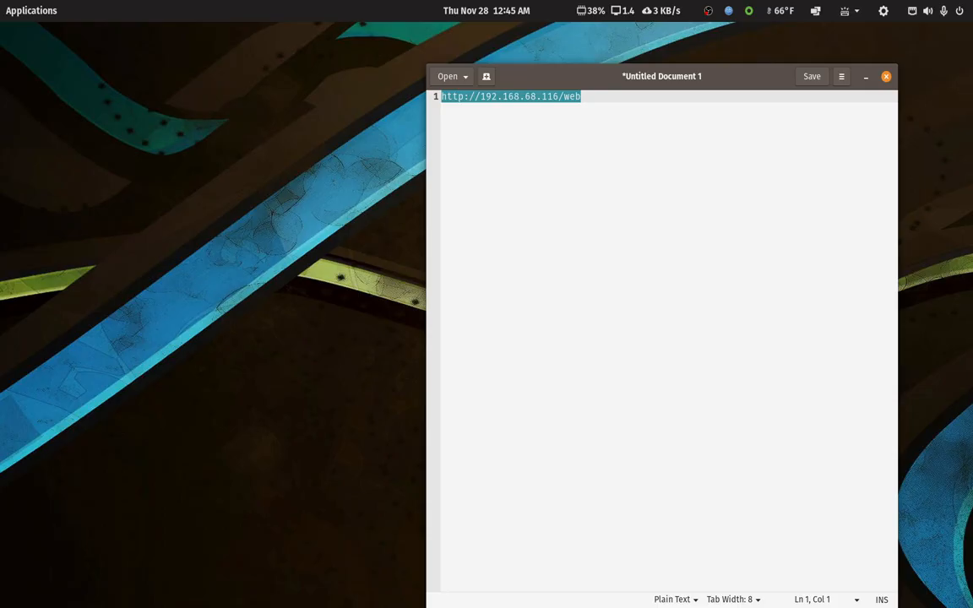
pyautogui.moveTo(117, 591)
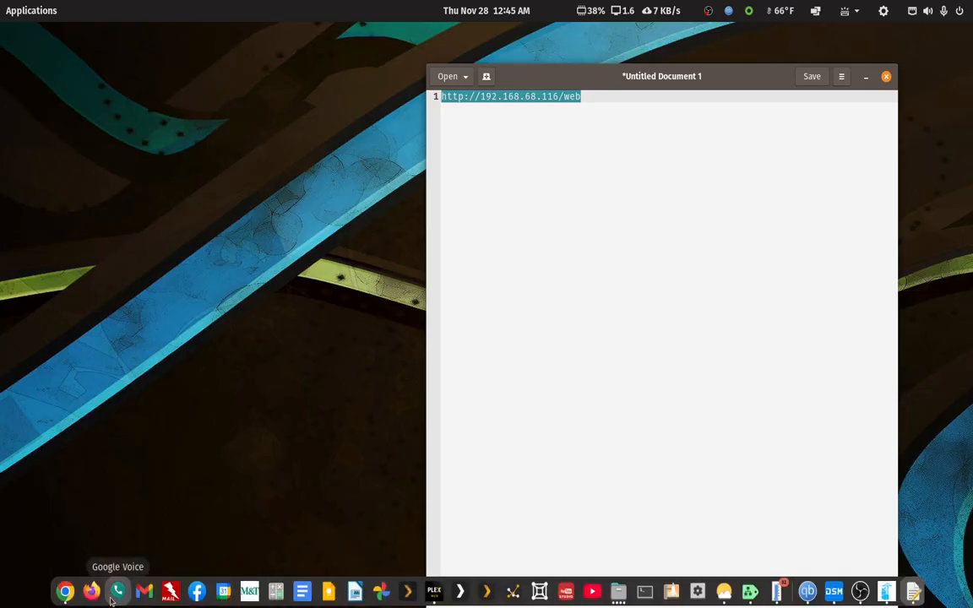
pyautogui.rightClick(65, 591)
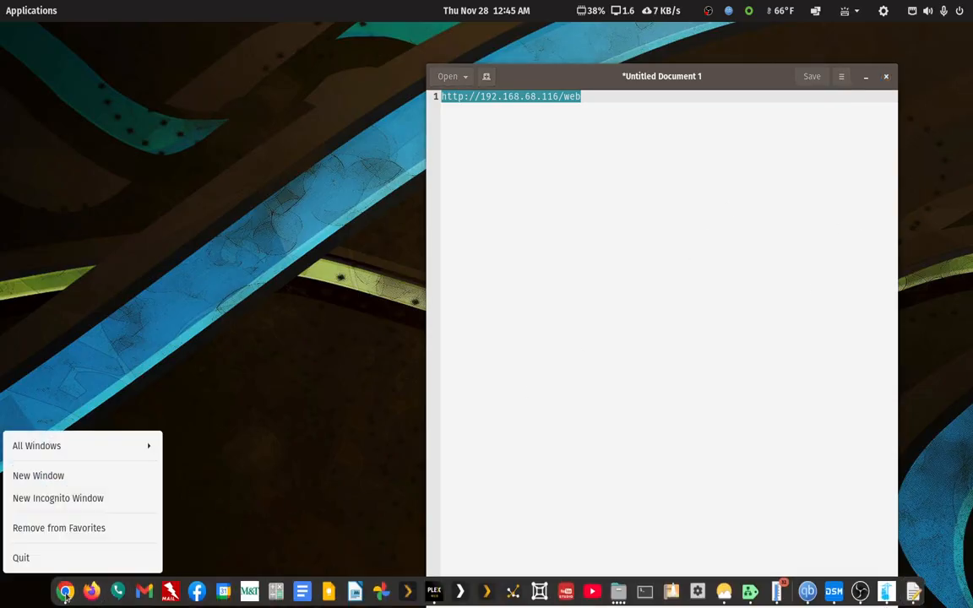
pyautogui.click(50, 475)
pyautogui.click(348, 87)
pyautogui.hotkey('ctrl', 'v')
pyautogui.press('Return')
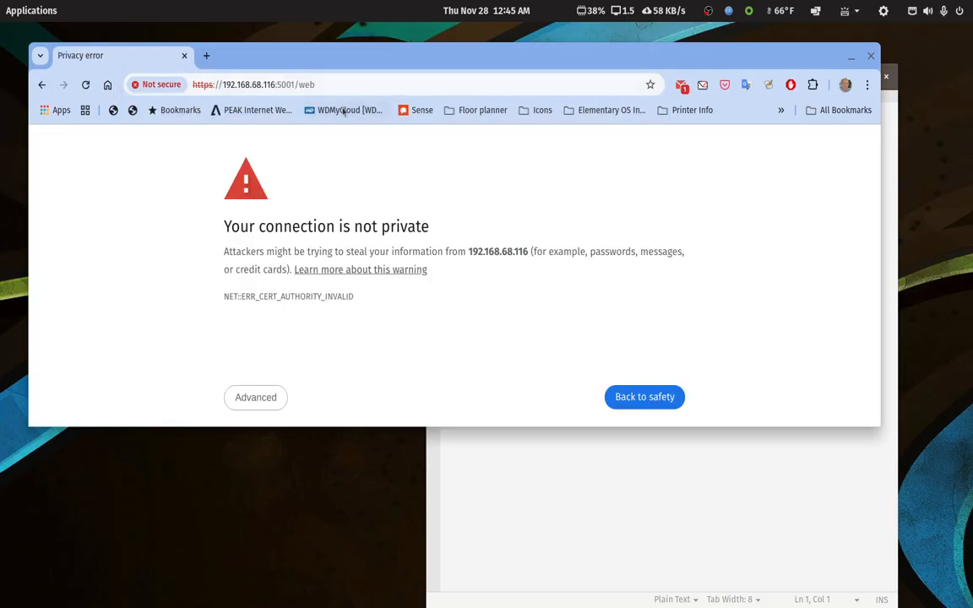
pyautogui.click(272, 407)
pyautogui.click(309, 245)
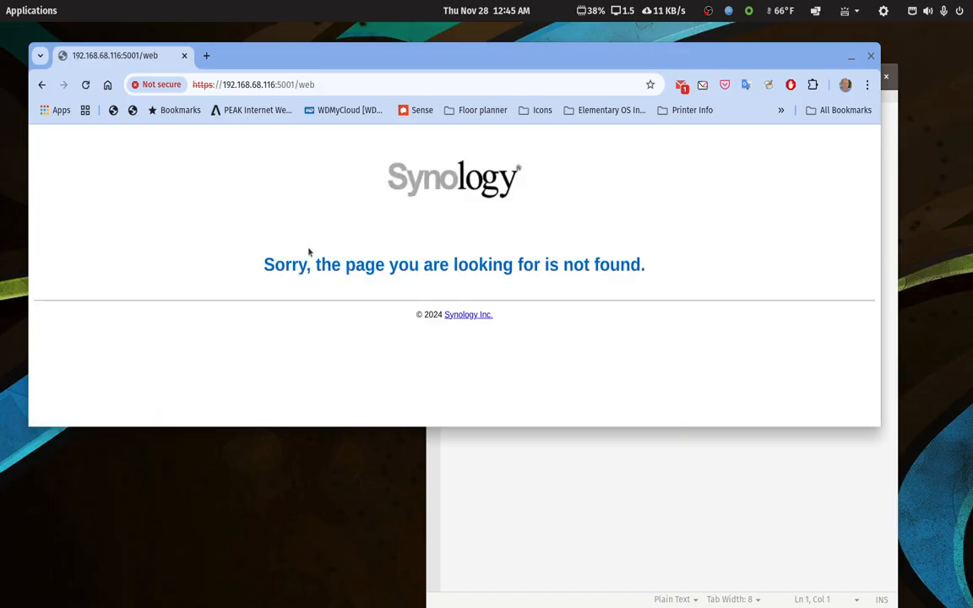
pyautogui.click(278, 84)
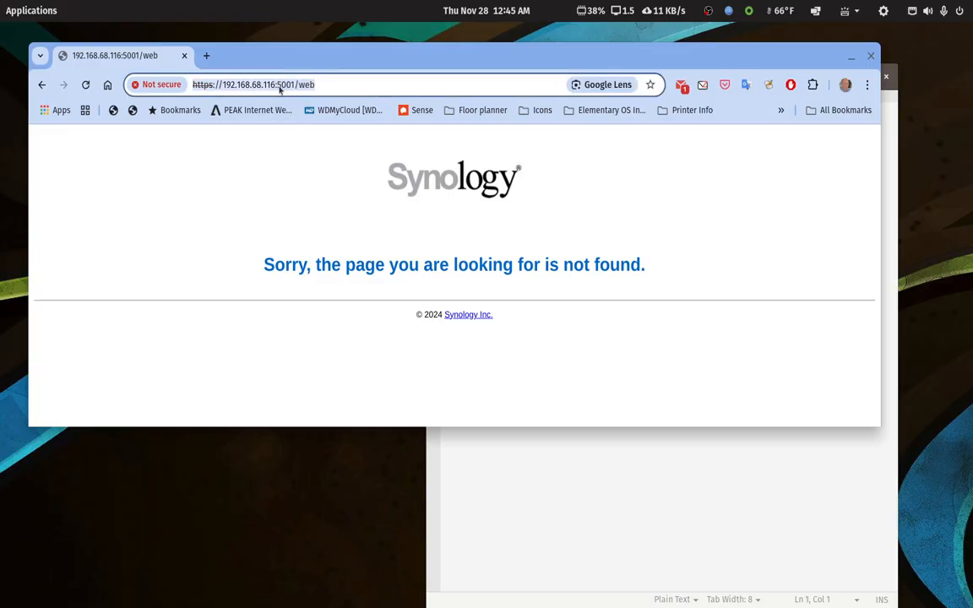
pyautogui.moveTo(278, 84); pyautogui.dragTo(293, 84)
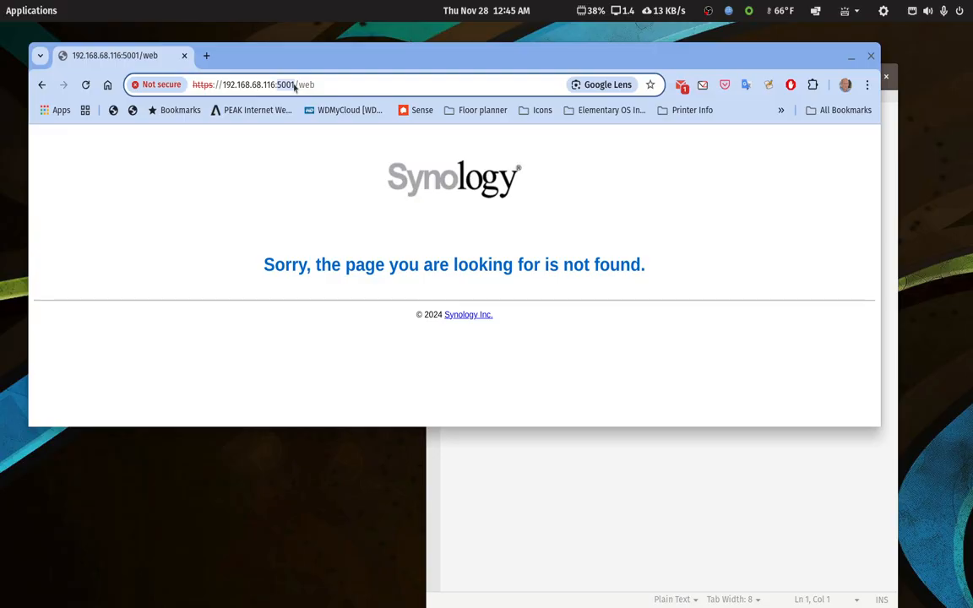
pyautogui.write('32400')
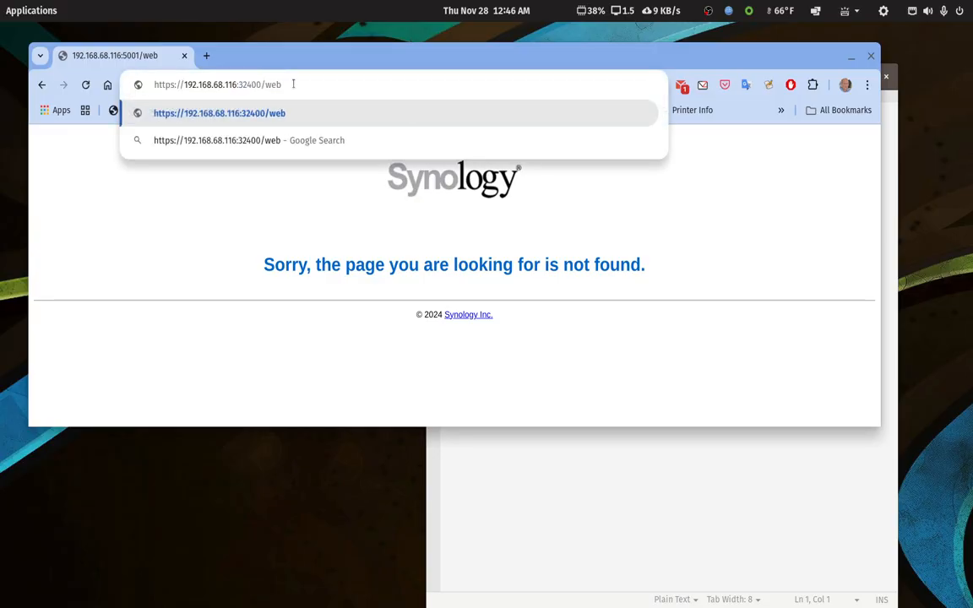
pyautogui.press('Return')
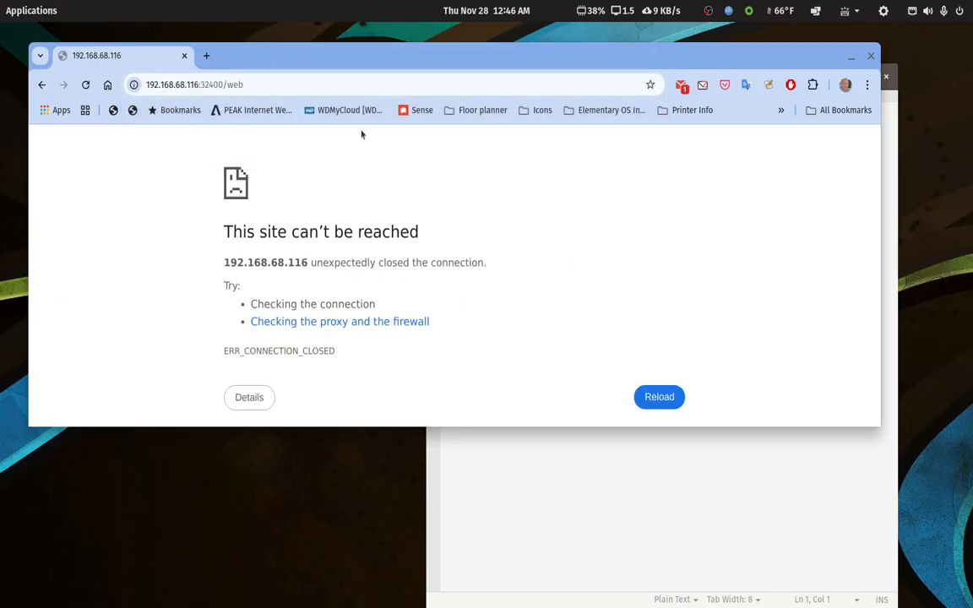
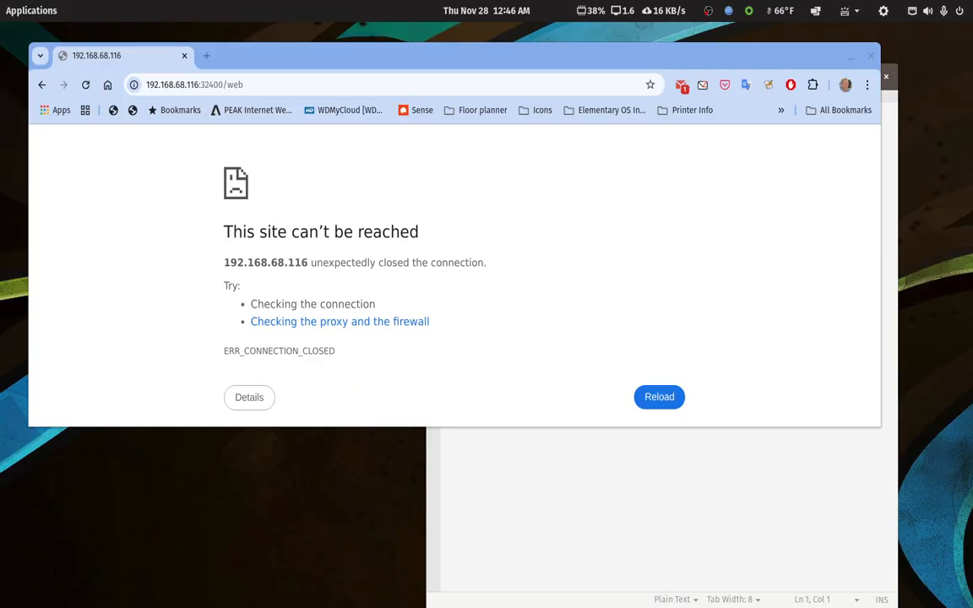
# Search Google for "plex local host" in a new tab and open the Plex Support article "Opening Plex Web App"
pyautogui.click(206, 54)
pyautogui.click(338, 333)
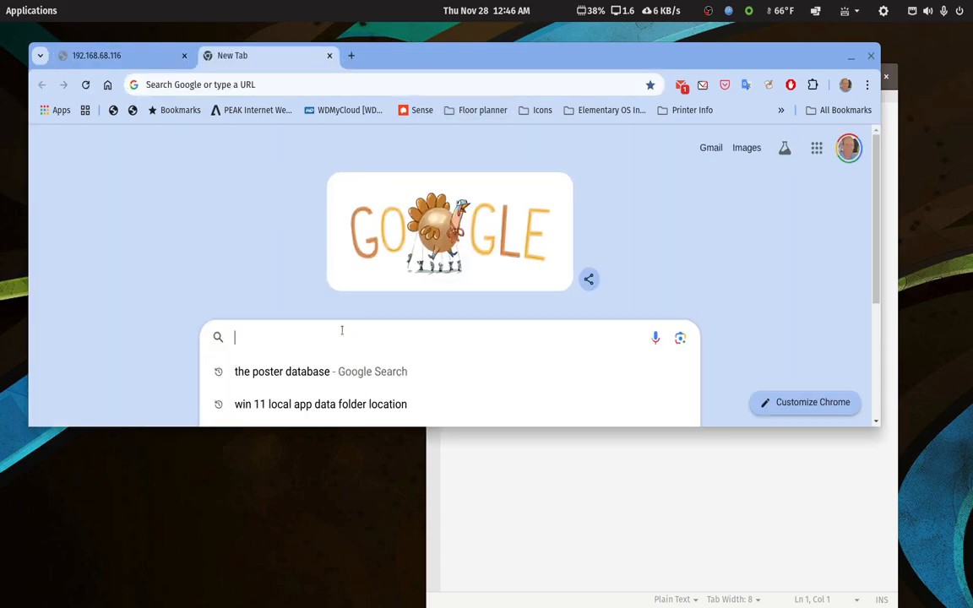
pyautogui.write('ple')
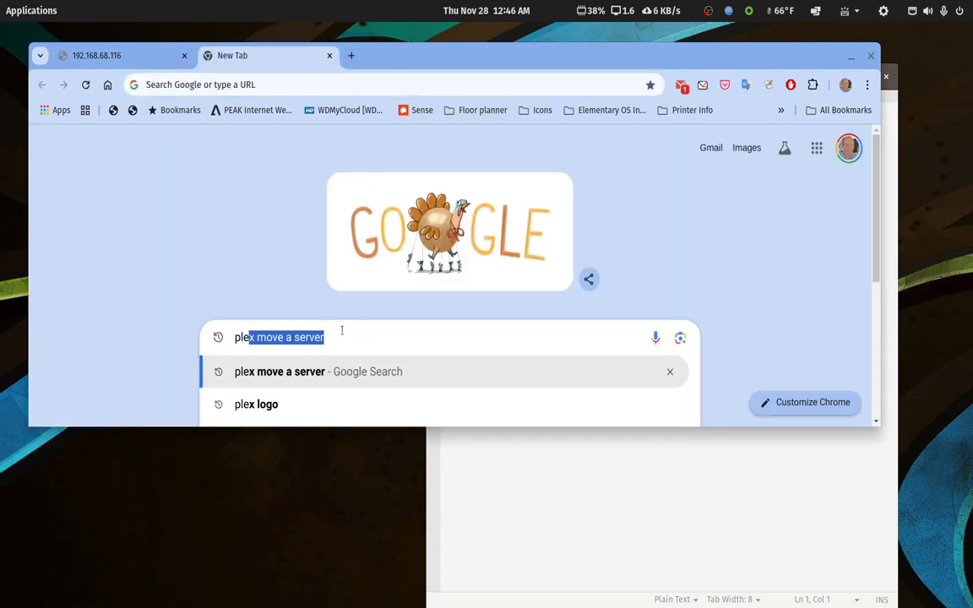
pyautogui.write('x local host')
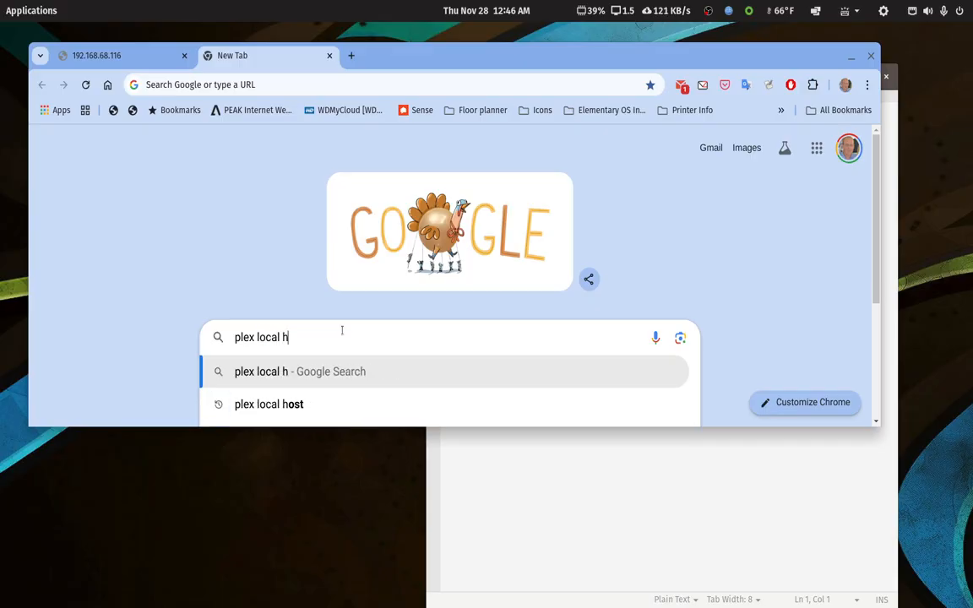
pyautogui.press('Return')
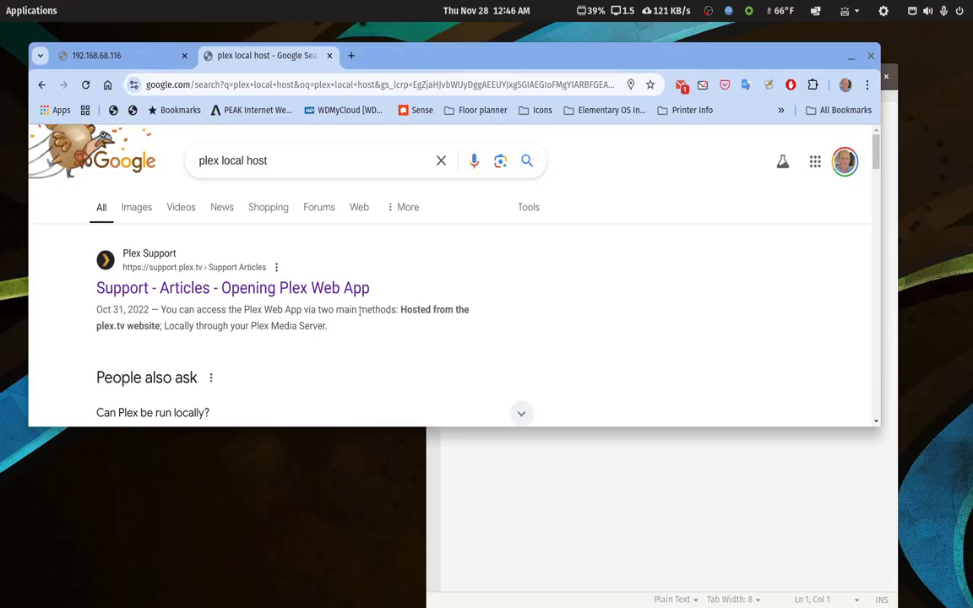
pyautogui.click(264, 288)
pyautogui.scroll(-8, 297, 308)
pyautogui.scroll(-6, 298, 307)
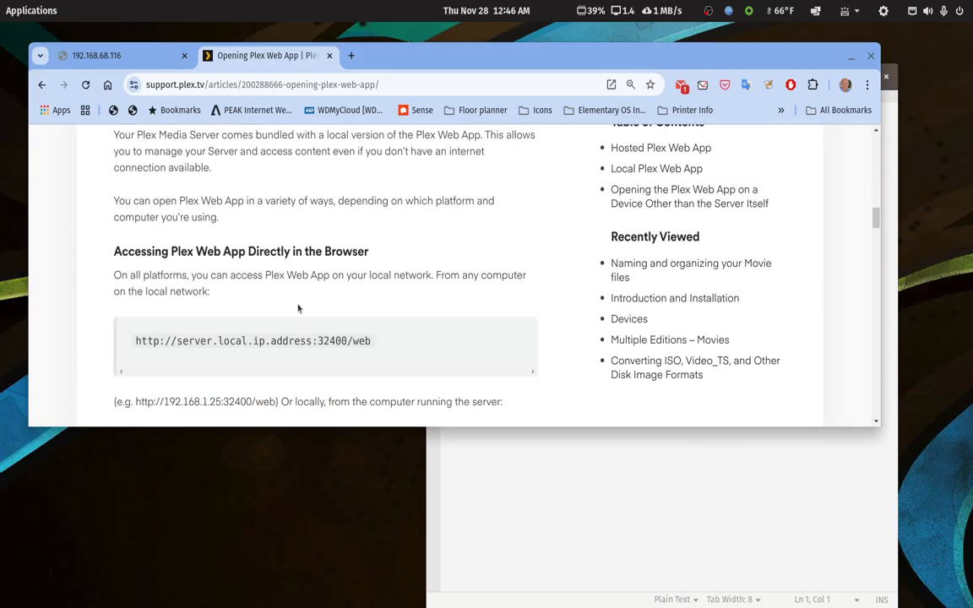
pyautogui.scroll(-4, 299, 308)
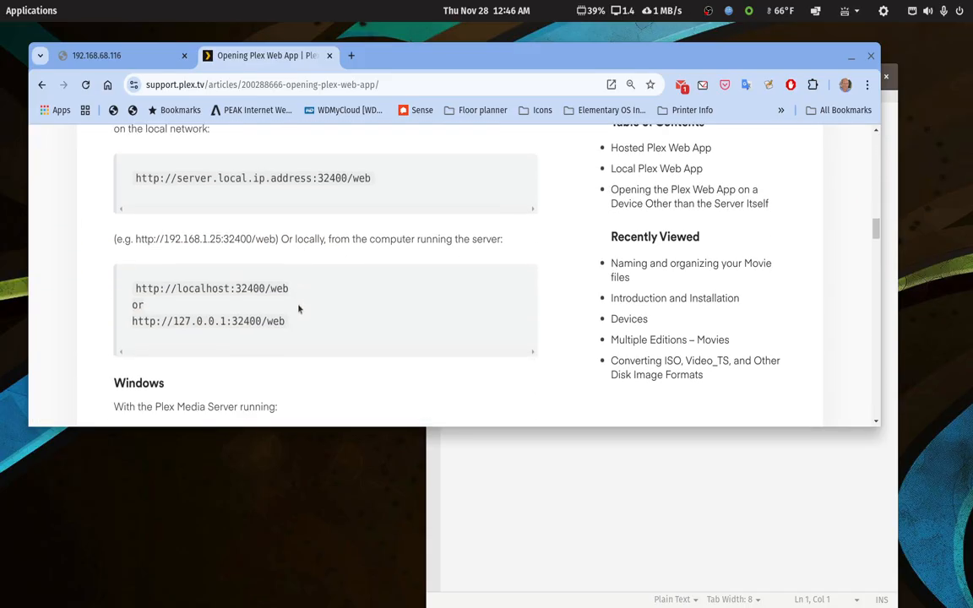
pyautogui.moveTo(307, 323); pyautogui.dragTo(132, 322)
pyautogui.hotkey('ctrl', 'c')
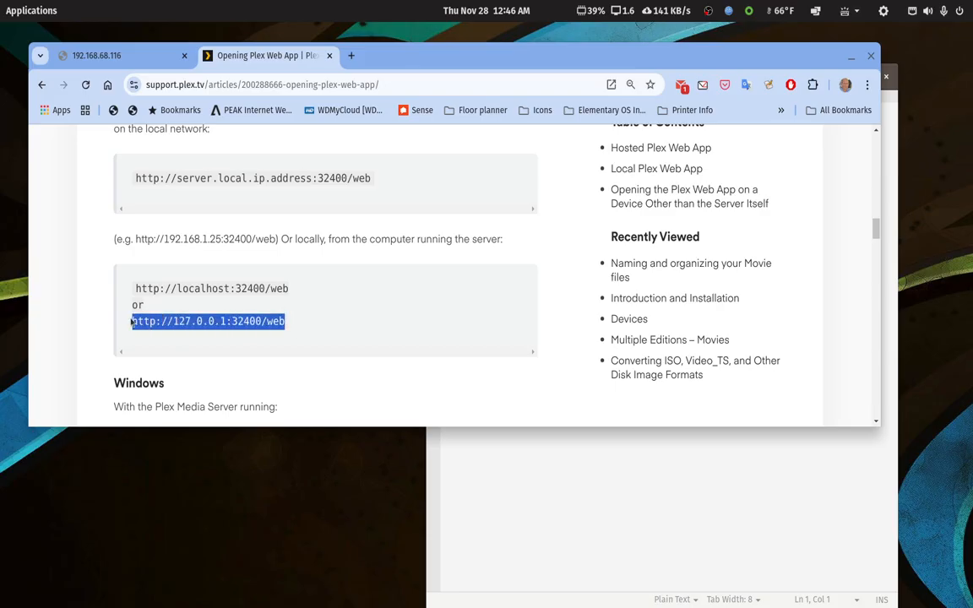
pyautogui.click(577, 481)
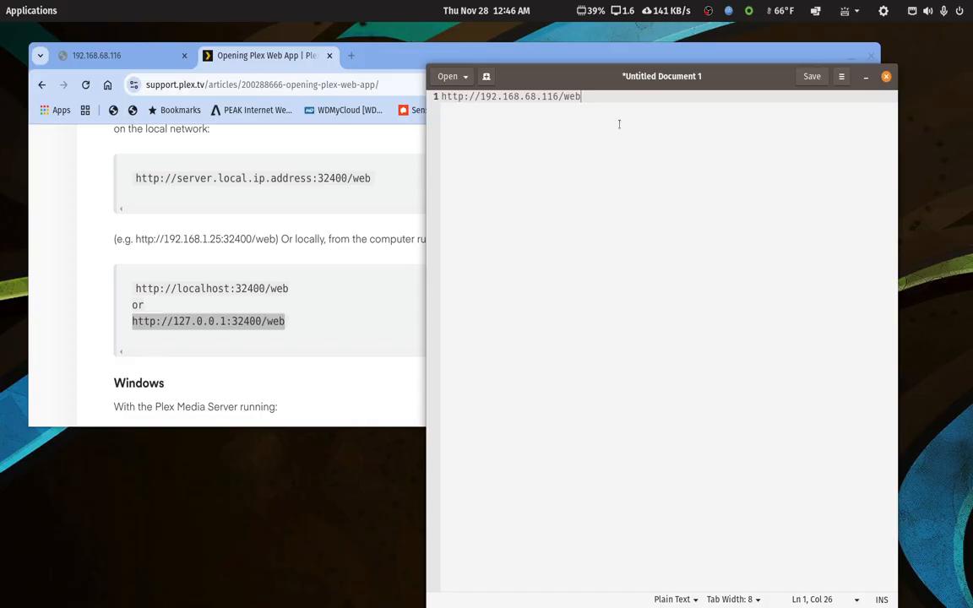
pyautogui.press('Return')
pyautogui.press('Return')
pyautogui.press('Return')
pyautogui.hotkey('ctrl', 'v')
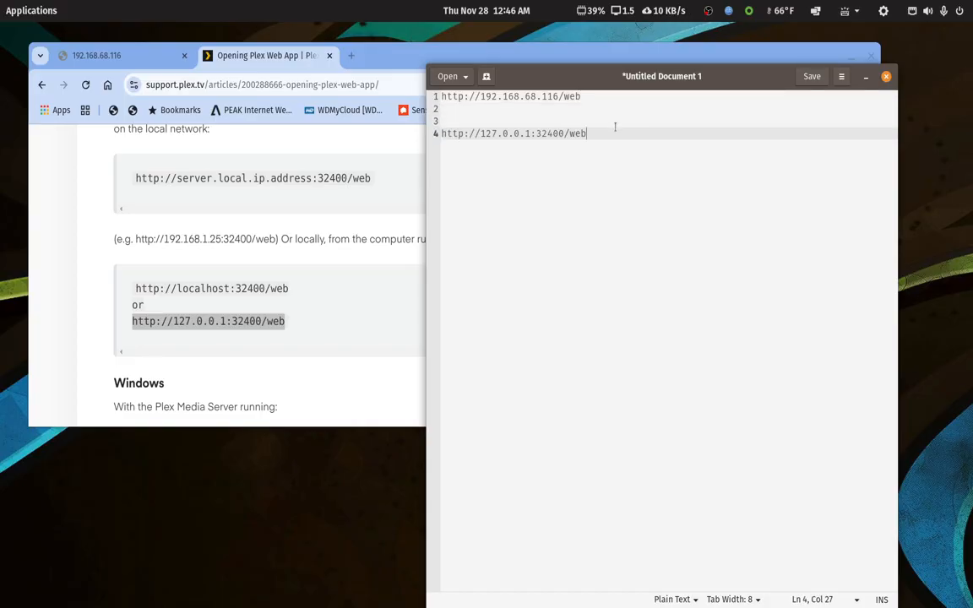
pyautogui.moveTo(479, 97); pyautogui.dragTo(559, 96)
pyautogui.hotkey('ctrl', 'c')
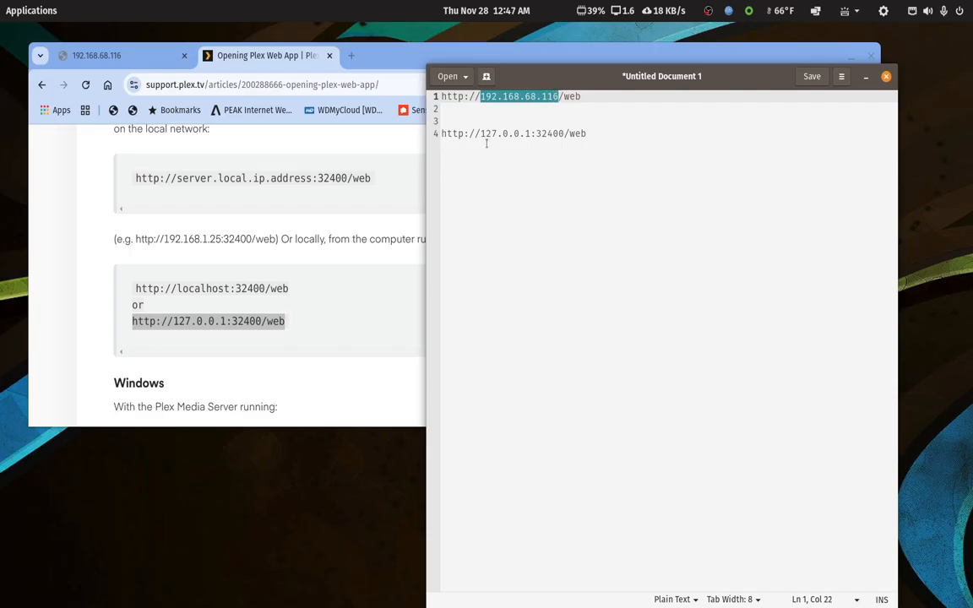
pyautogui.moveTo(478, 134); pyautogui.dragTo(529, 133)
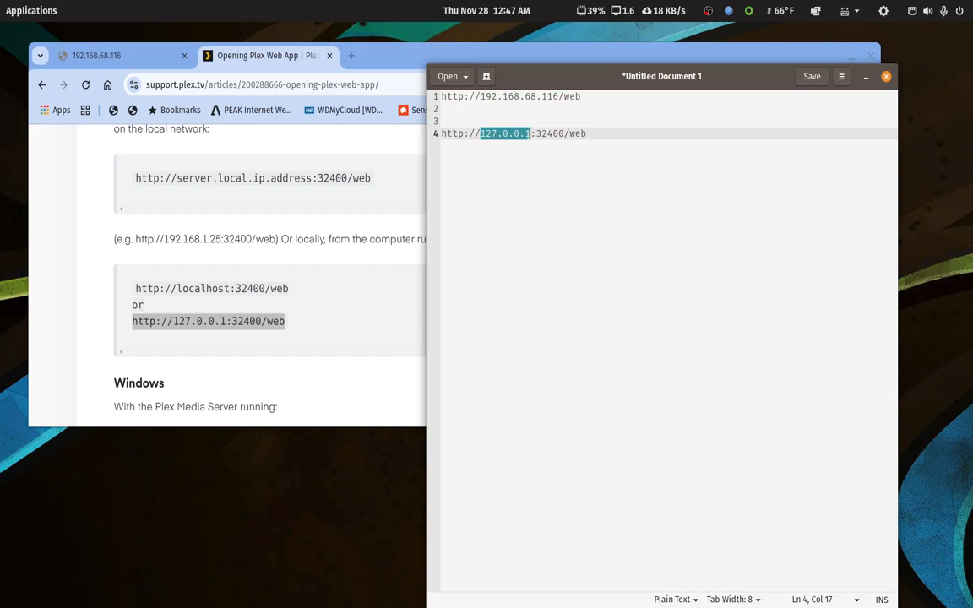
pyautogui.hotkey('ctrl', 'v')
pyautogui.moveTo(618, 132); pyautogui.dragTo(436, 133)
pyautogui.hotkey('ctrl', 'c')
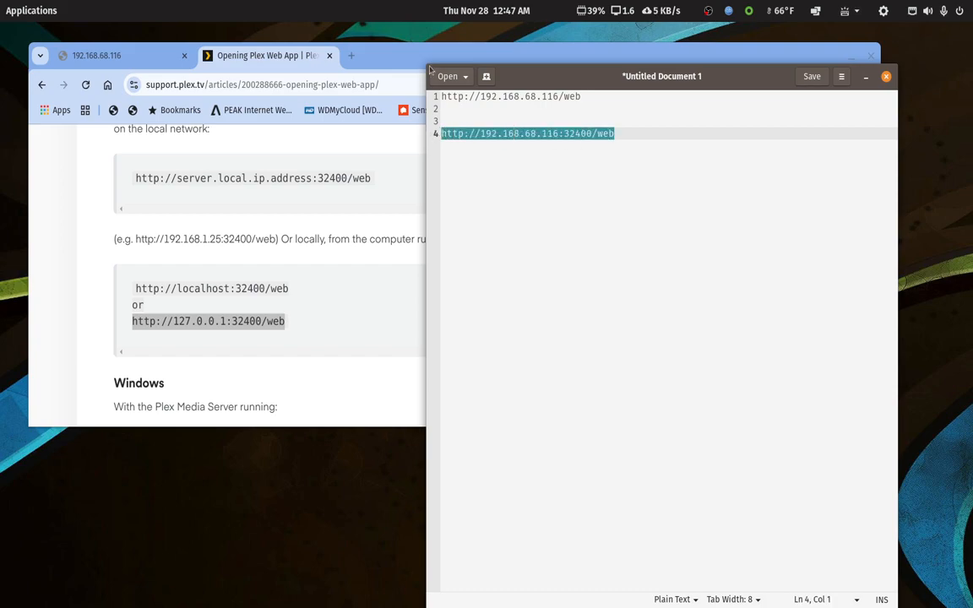
pyautogui.click(865, 76)
pyautogui.hotkey('ctrl', 't')
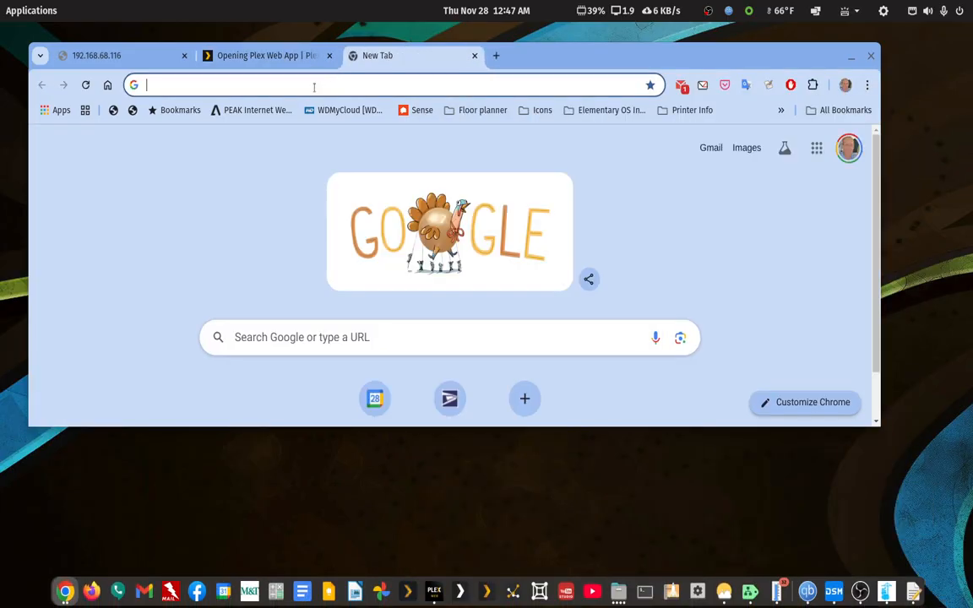
pyautogui.click(308, 87)
pyautogui.hotkey('ctrl', 'v')
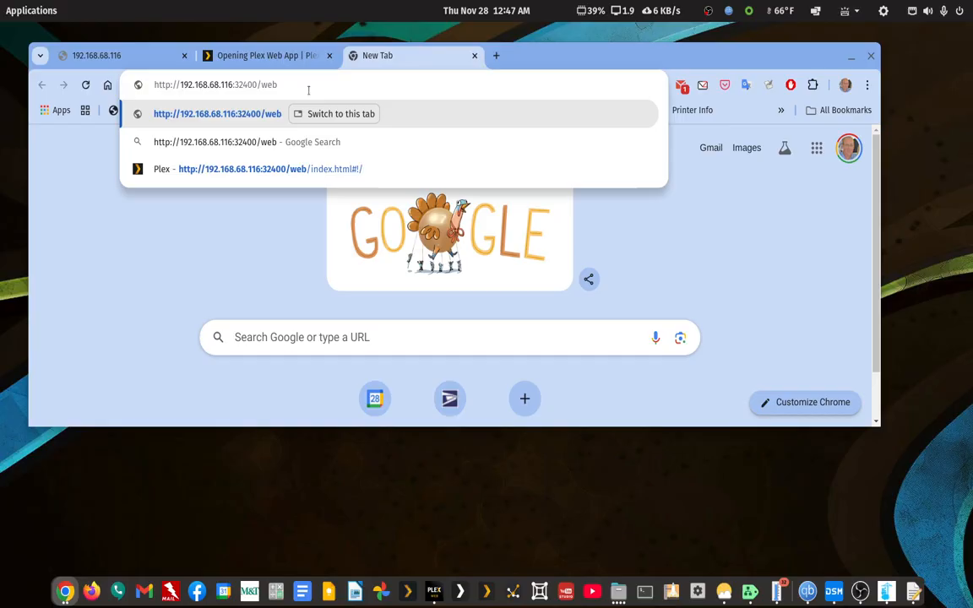
pyautogui.press('Return')
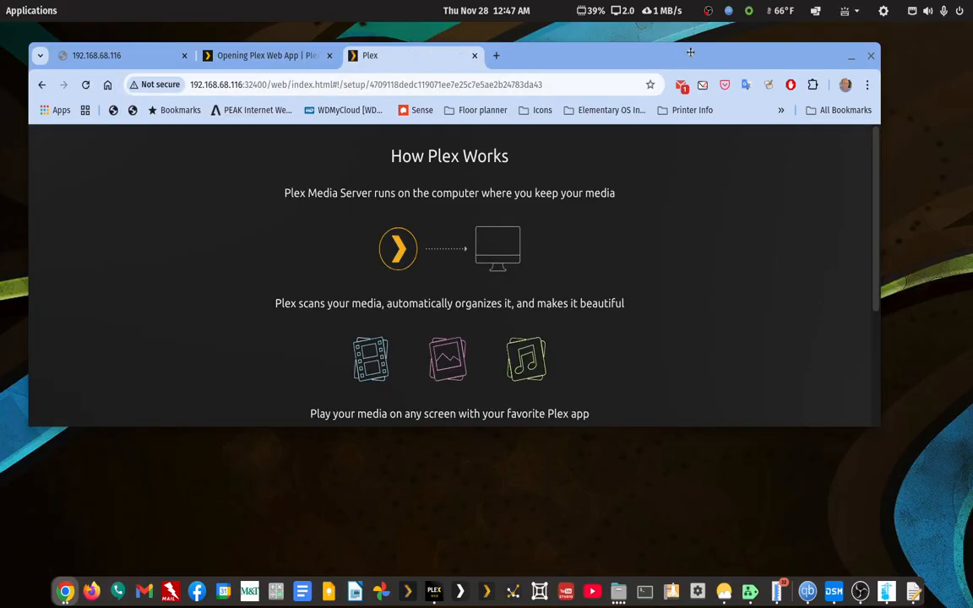
pyautogui.doubleClick(690, 56)
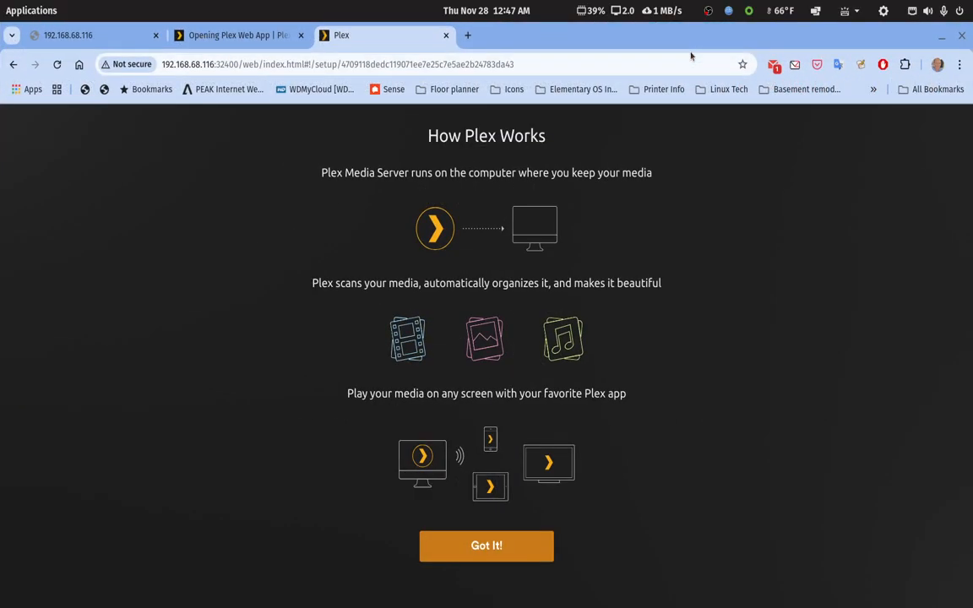
# Accept the How Plex Works introduction and submit "Docker - Win Transplant" as the server's friendly name with outside access allowed
pyautogui.click(505, 545)
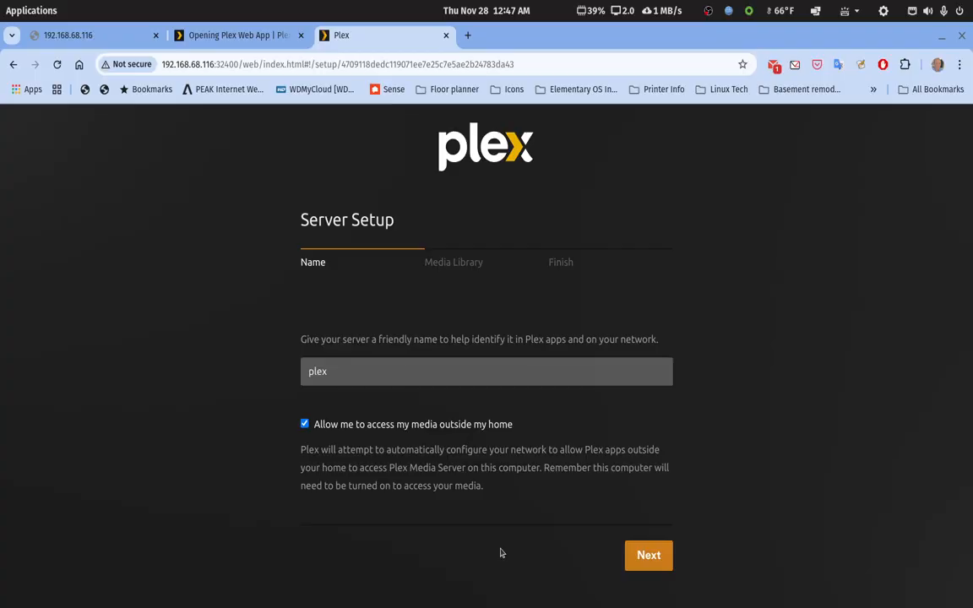
pyautogui.click(413, 377)
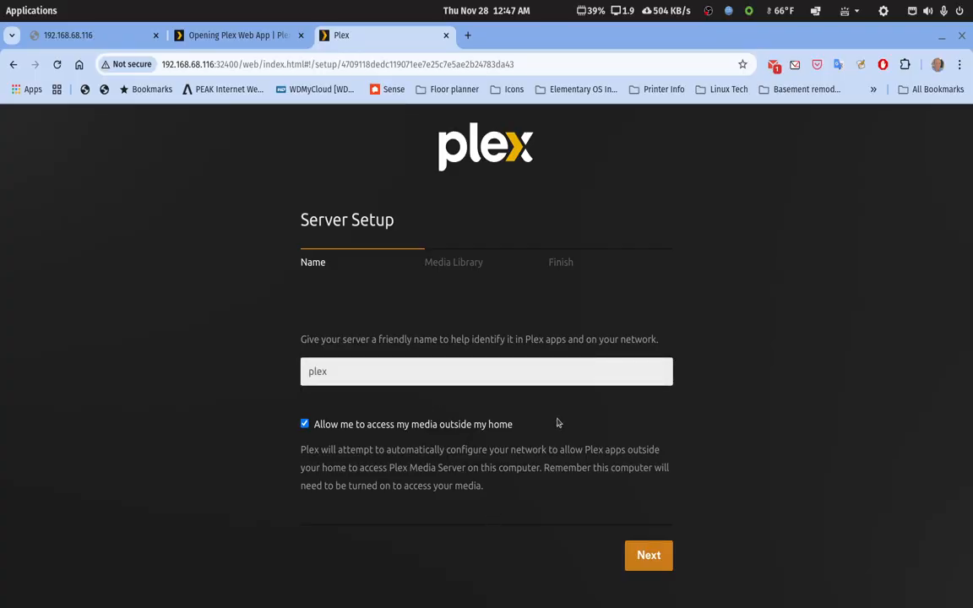
pyautogui.press('BackSpace')
pyautogui.press('BackSpace')
pyautogui.press('BackSpace')
pyautogui.press('BackSpace')
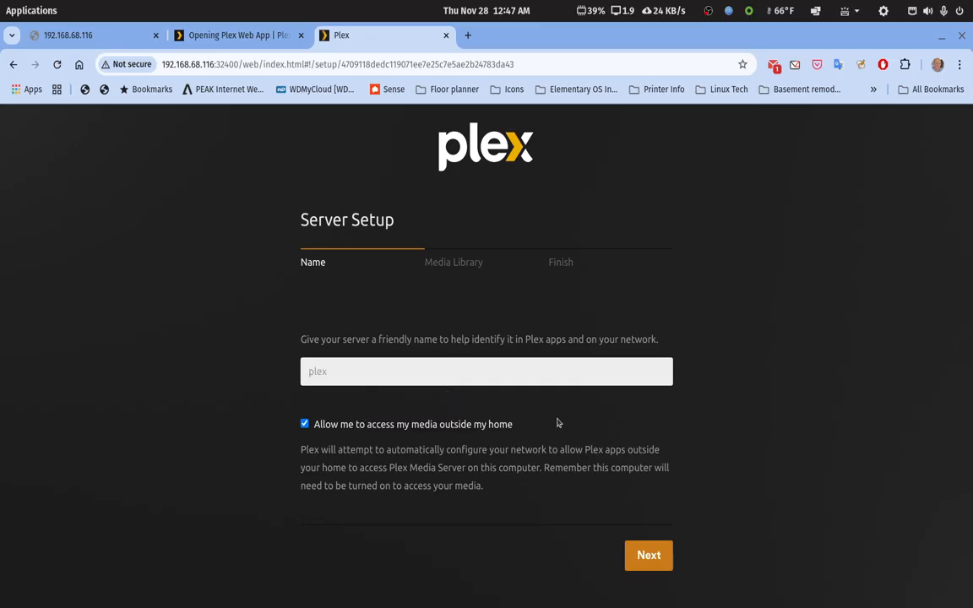
pyautogui.write('Docker - Win Transplant')
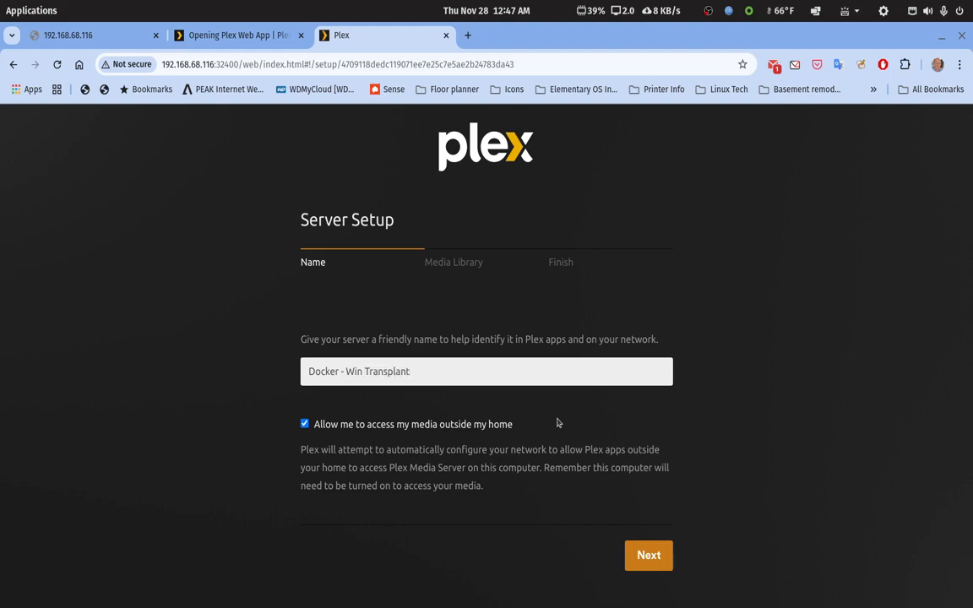
pyautogui.click(634, 554)
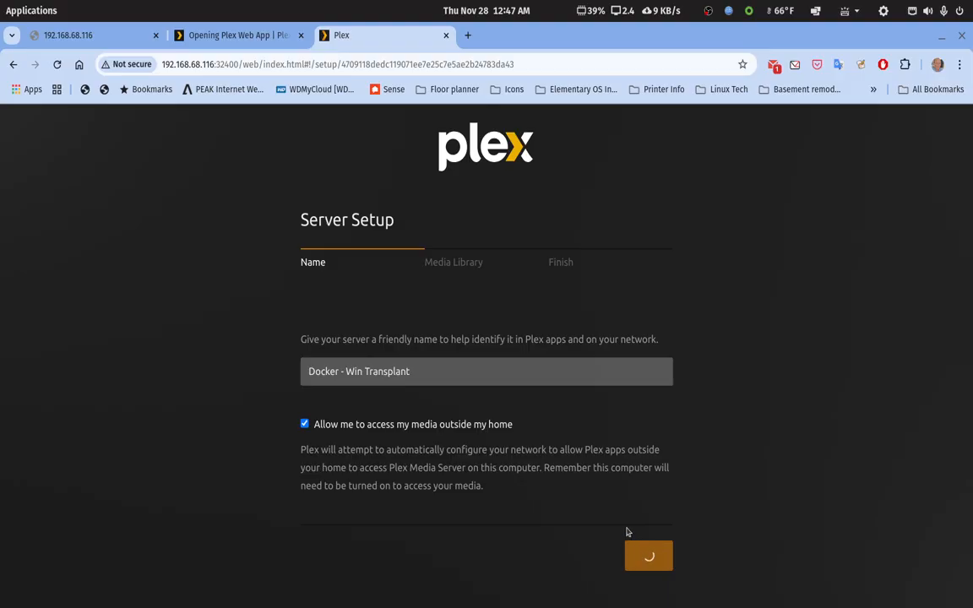
# Close the two other browser tabs and finish the server setup, keeping the two existing Win11 media libraries
pyautogui.click(301, 35)
pyautogui.middleClick(139, 34)
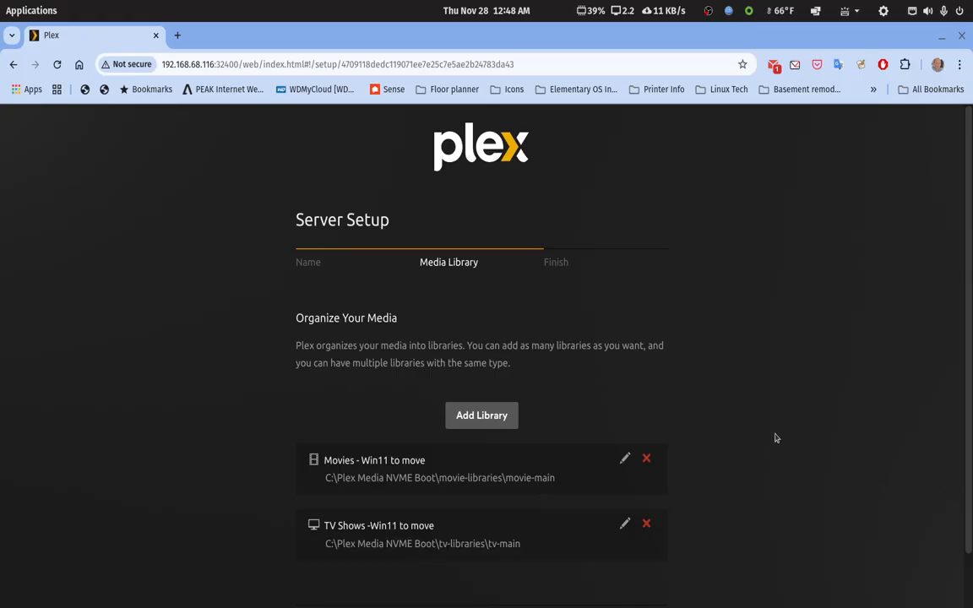
pyautogui.scroll(-2, 776, 437)
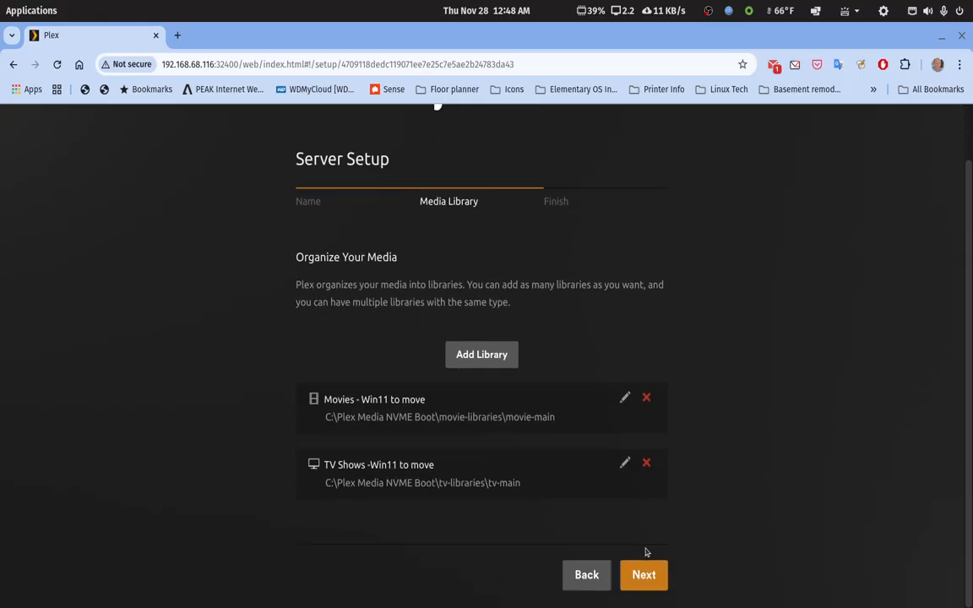
pyautogui.click(637, 575)
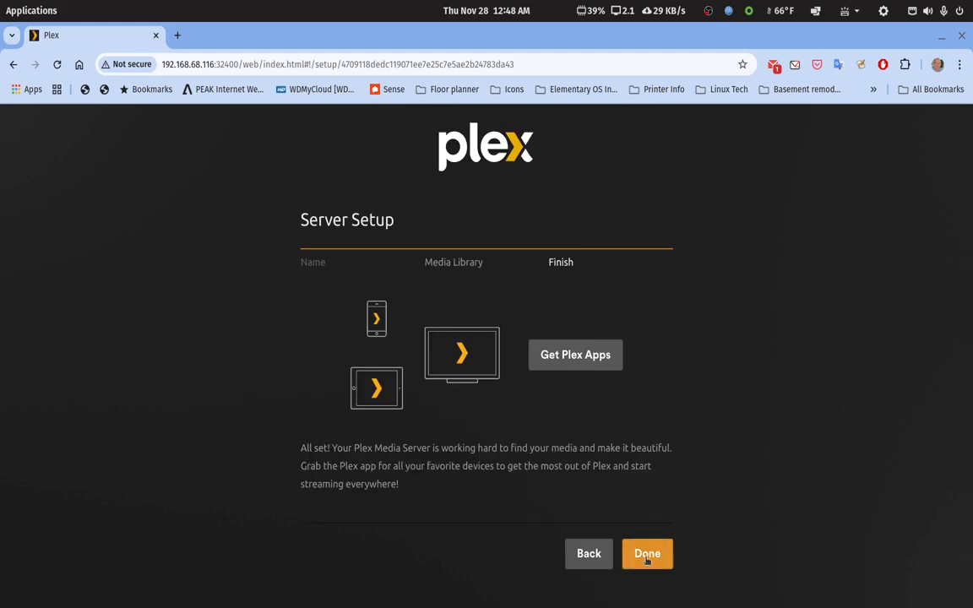
pyautogui.click(647, 556)
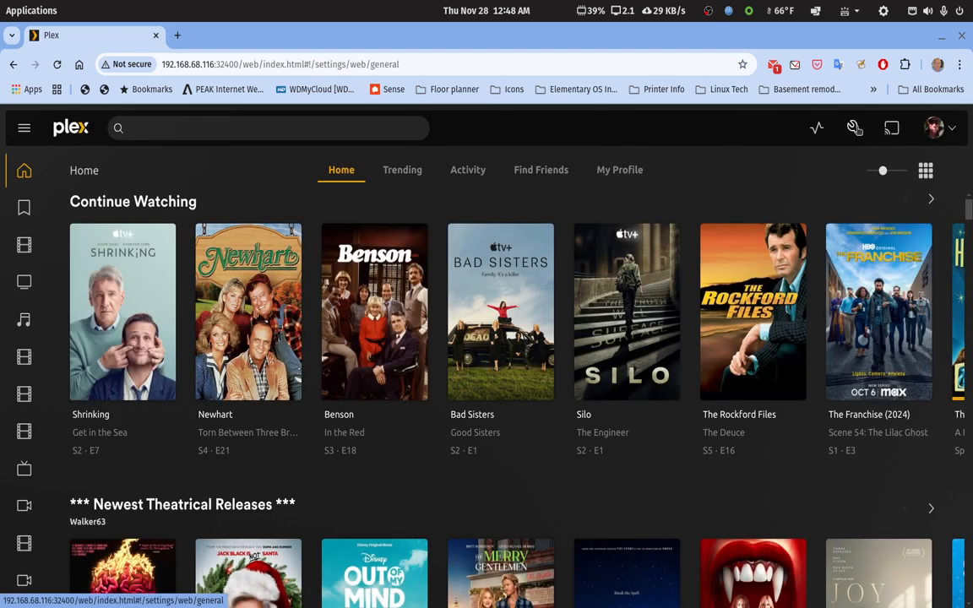
# Open the Plex settings and go to the Libraries management page of the Docker - Win Transplant server
pyautogui.click(854, 127)
pyautogui.scroll(-4, 35, 385)
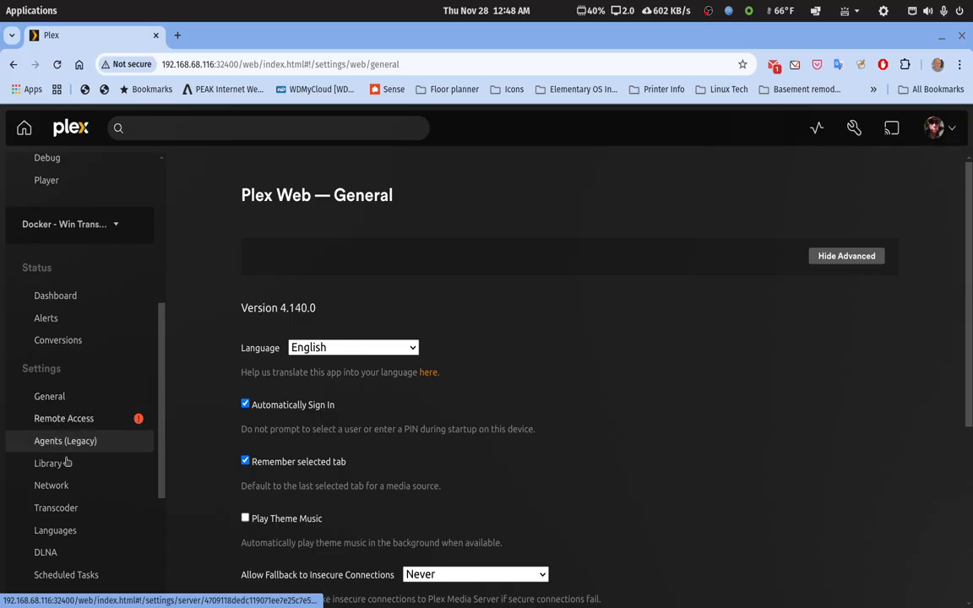
pyautogui.click(93, 224)
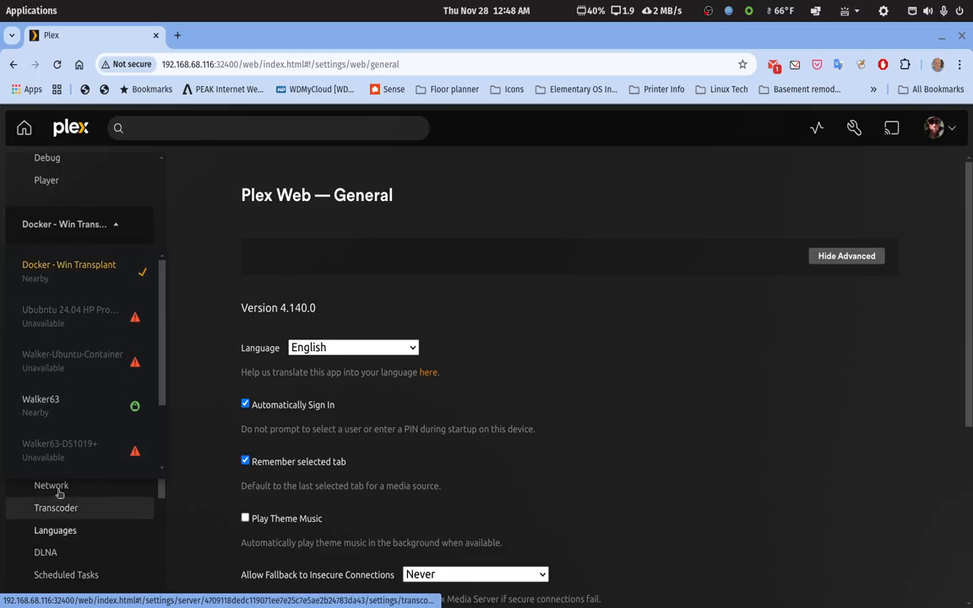
pyautogui.scroll(-2, 109, 400)
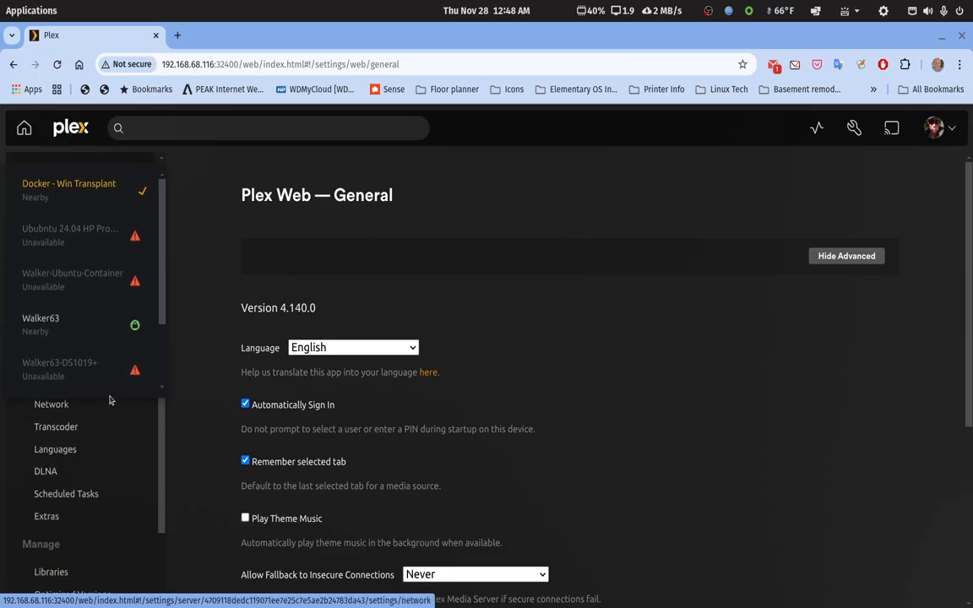
pyautogui.click(66, 166)
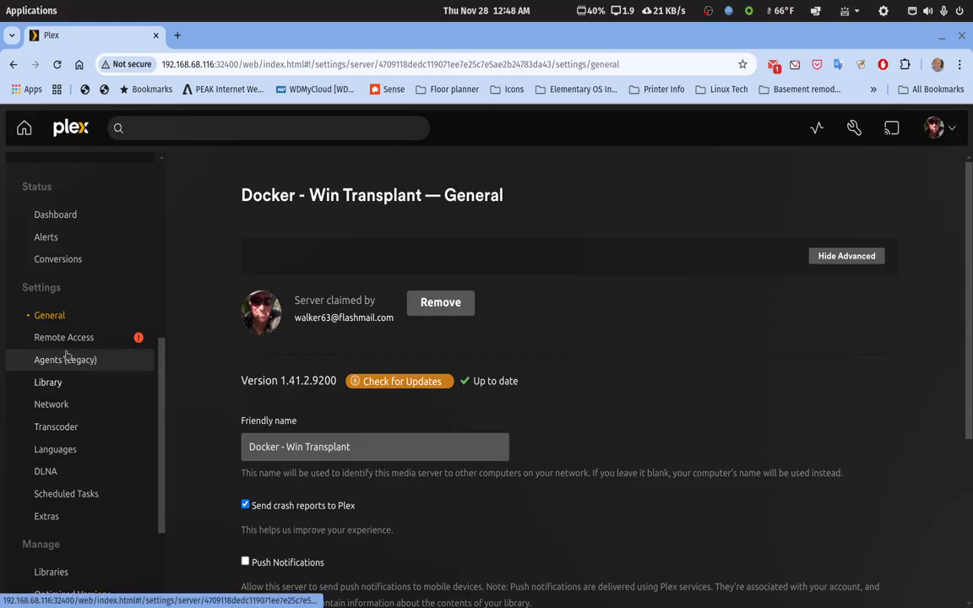
pyautogui.scroll(-3, 81, 431)
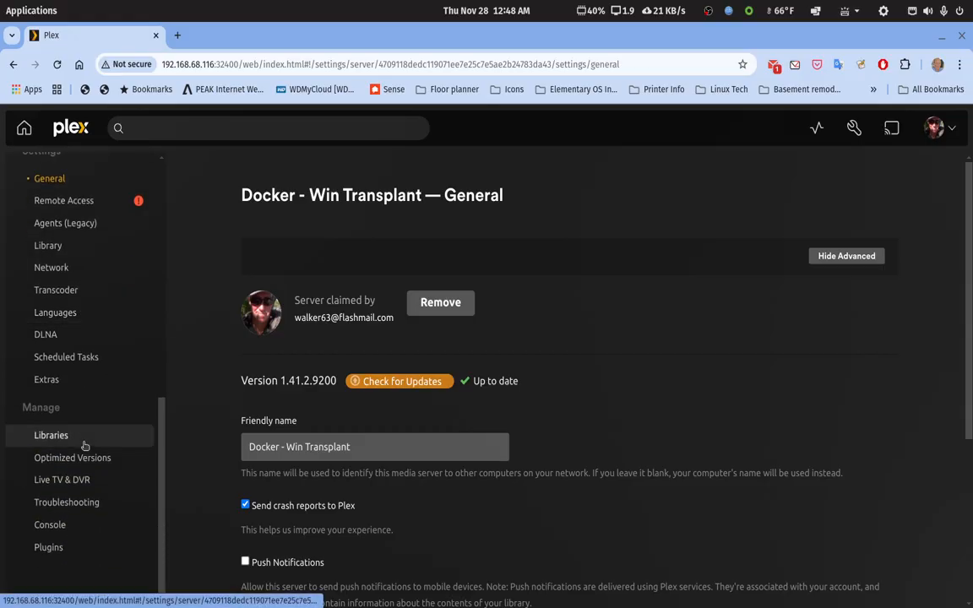
pyautogui.click(51, 435)
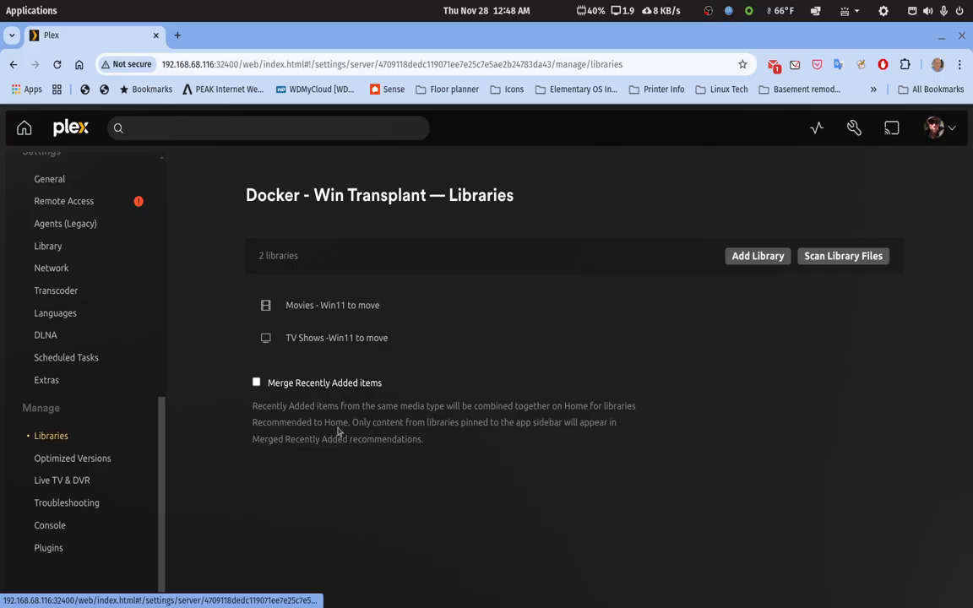
# Examine the Creature Feature collection in the "Movies - Win11 to move" library, then return to the Libraries management page
pyautogui.click(337, 310)
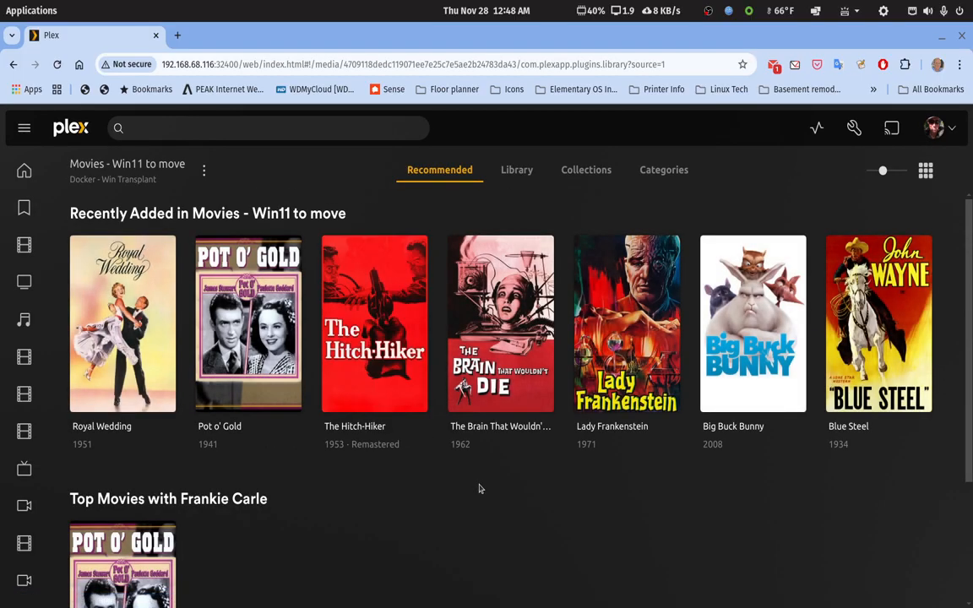
pyautogui.click(591, 173)
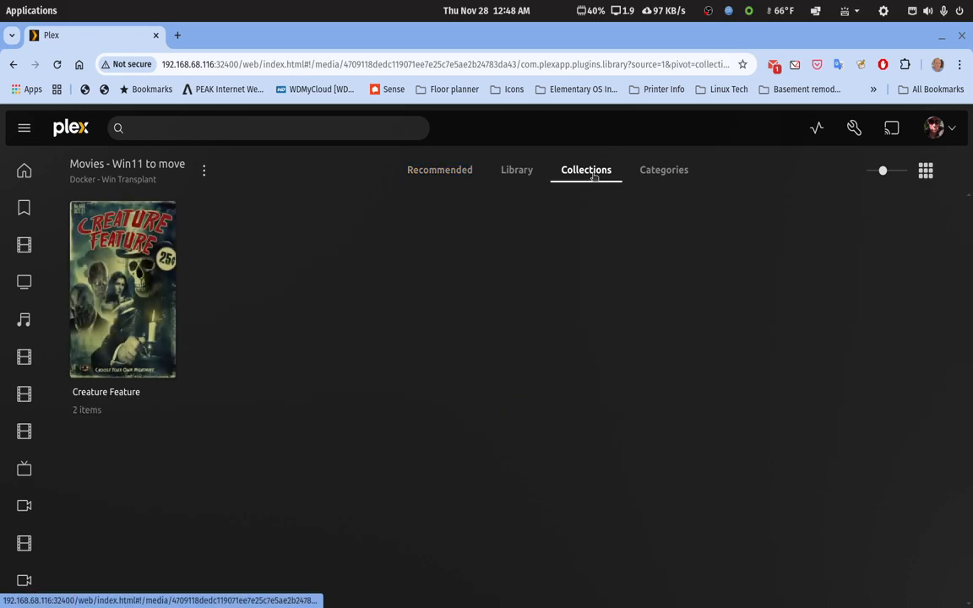
pyautogui.click(156, 319)
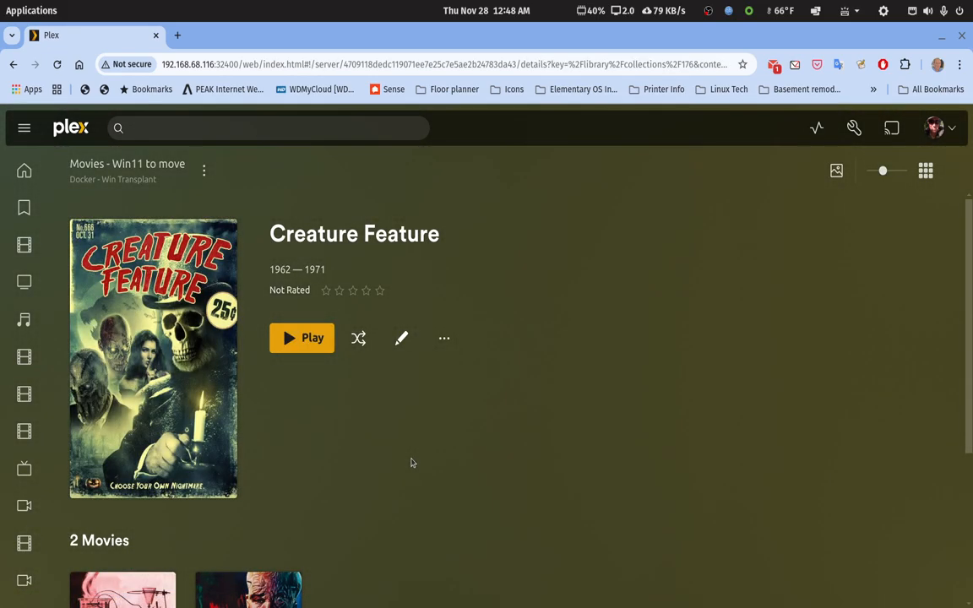
pyautogui.scroll(-3, 407, 457)
pyautogui.scroll(3, 407, 457)
pyautogui.click(12, 65)
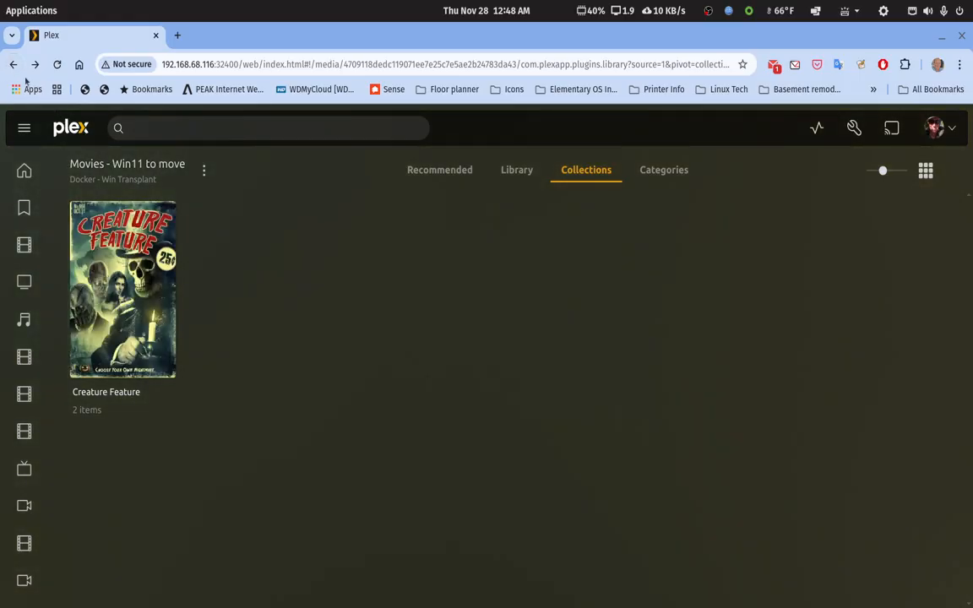
pyautogui.click(13, 65)
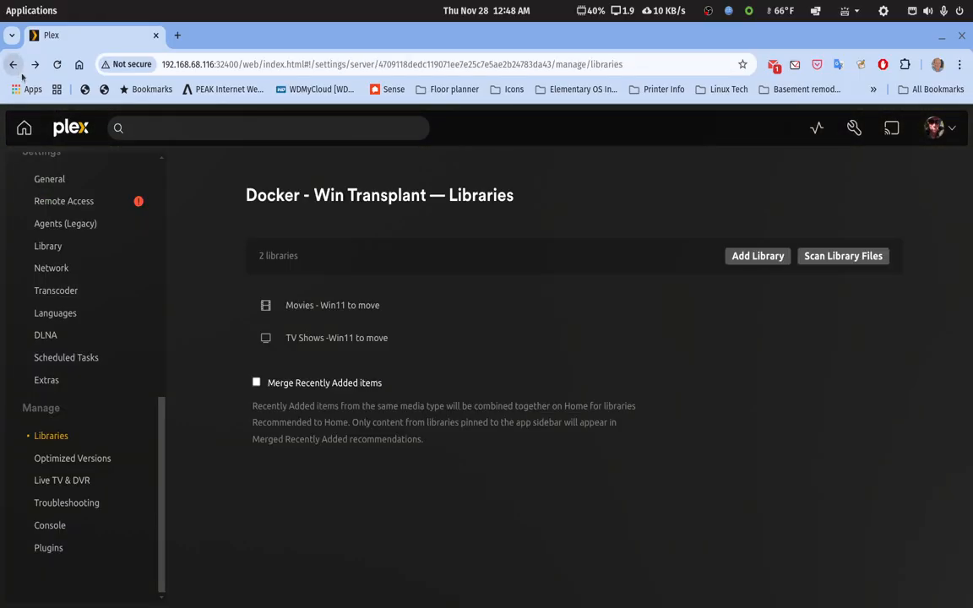
# Open the "TV Shows -Win11 to move" library and examine the shows in its Custom TV Show collection
pyautogui.click(336, 339)
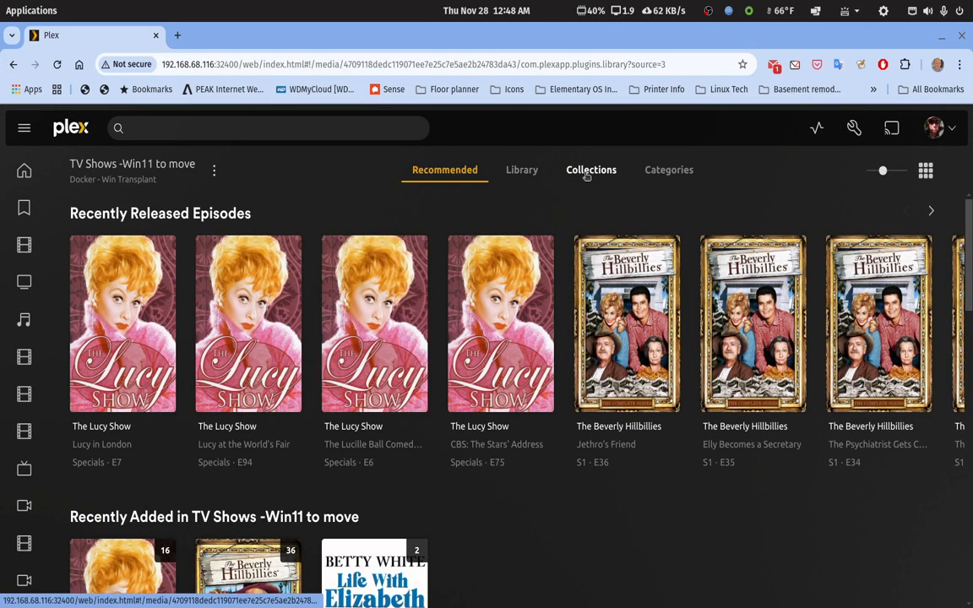
pyautogui.click(592, 170)
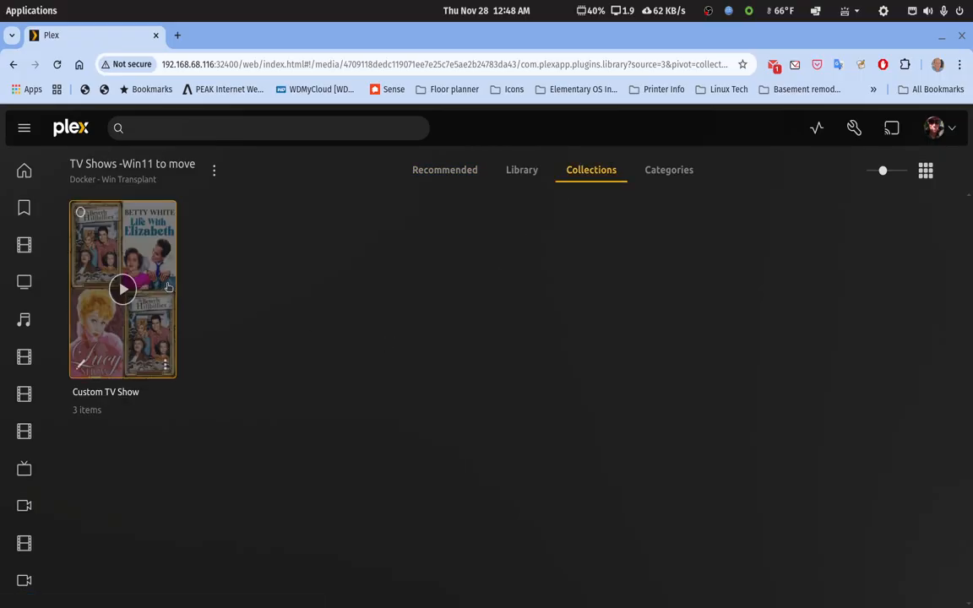
pyautogui.click(126, 338)
pyautogui.scroll(-3, 365, 460)
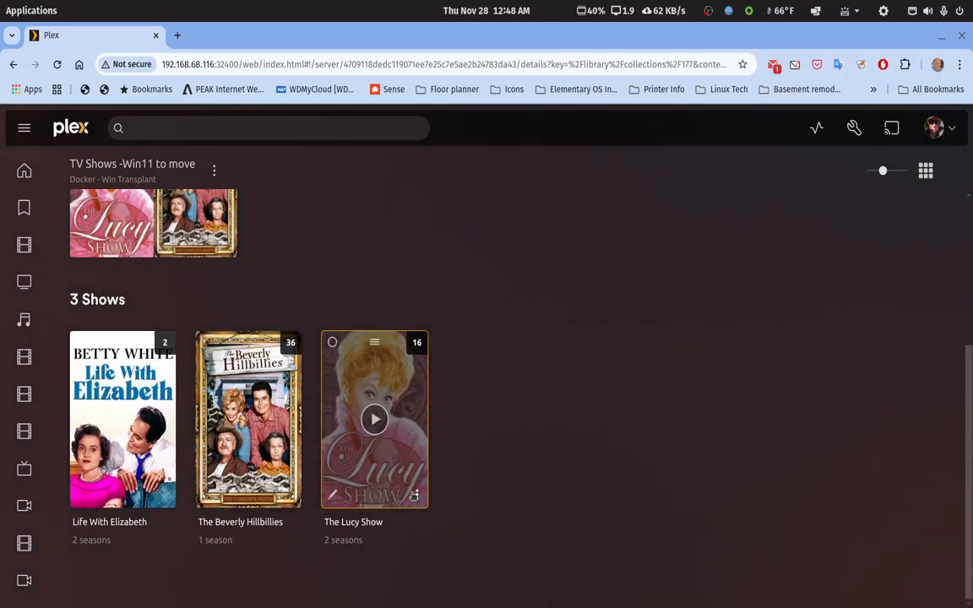
pyautogui.scroll(3, 372, 448)
# Switch to Plex HTPC and open the Docker - Win Transplant server's page with its recently added media
pyautogui.moveTo(460, 595)
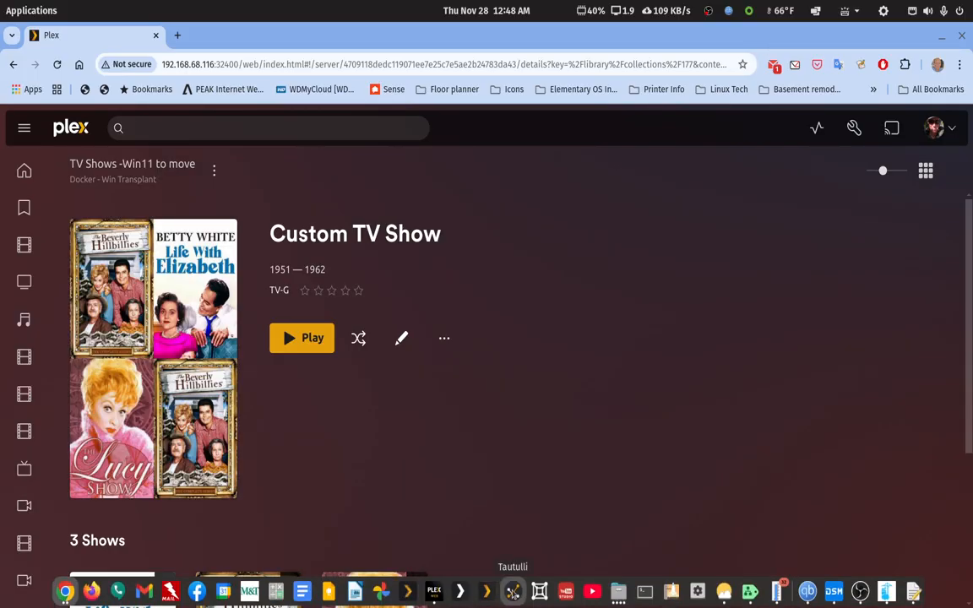
pyautogui.click(407, 593)
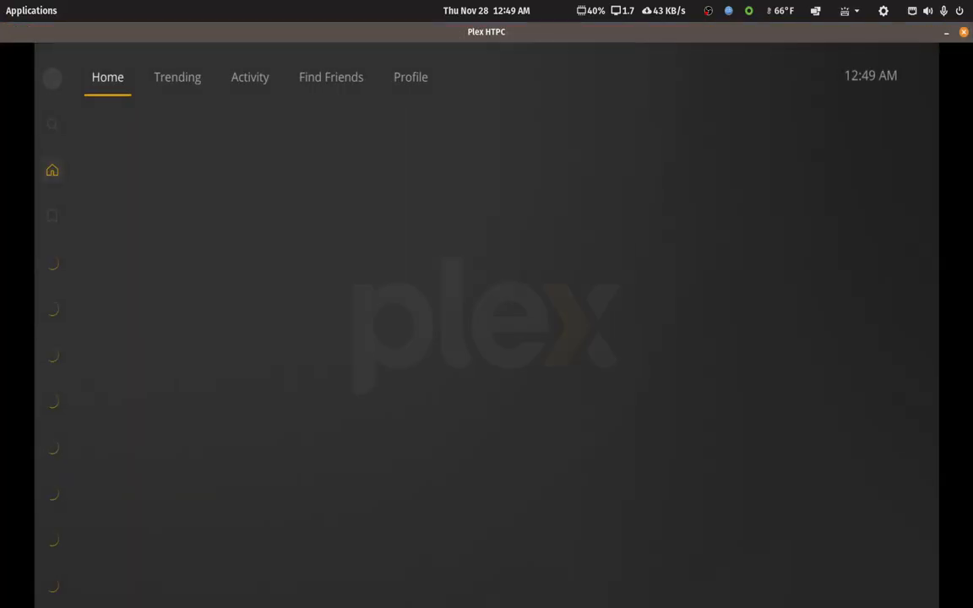
pyautogui.press('Down')
pyautogui.press('Down')
pyautogui.press('Down')
pyautogui.press('Down')
pyautogui.press('Down')
pyautogui.press('Down')
pyautogui.press('Down')
pyautogui.press('Down')
pyautogui.press('Down')
pyautogui.press('Down')
pyautogui.press('Down')
pyautogui.press('Down')
pyautogui.press('Down')
pyautogui.press('Down')
pyautogui.press('Down')
pyautogui.press('Down')
pyautogui.press('Down')
pyautogui.press('Down')
pyautogui.press('Down')
pyautogui.press('Down')
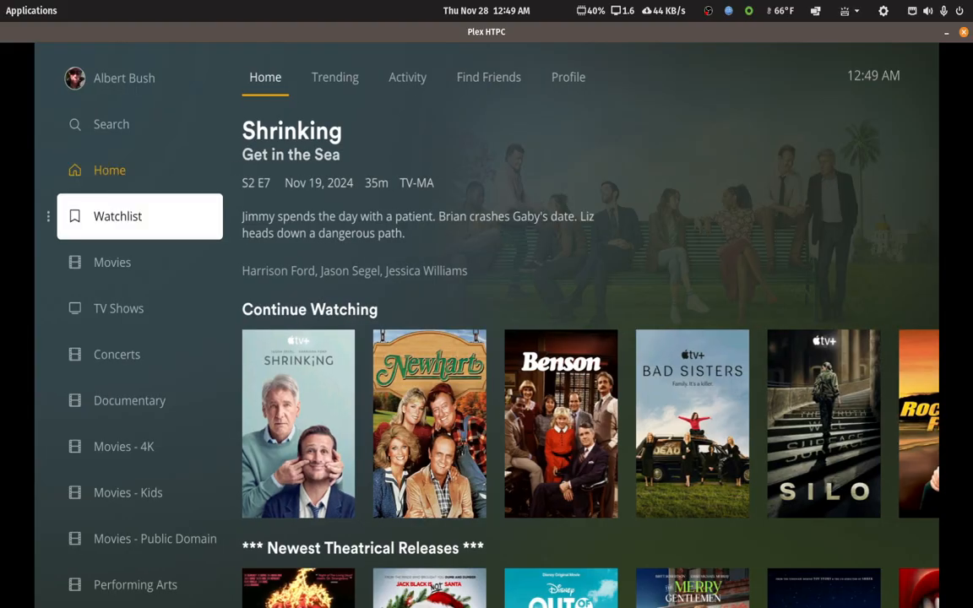
pyautogui.press('Down')
pyautogui.press('Up')
pyautogui.press('Return')
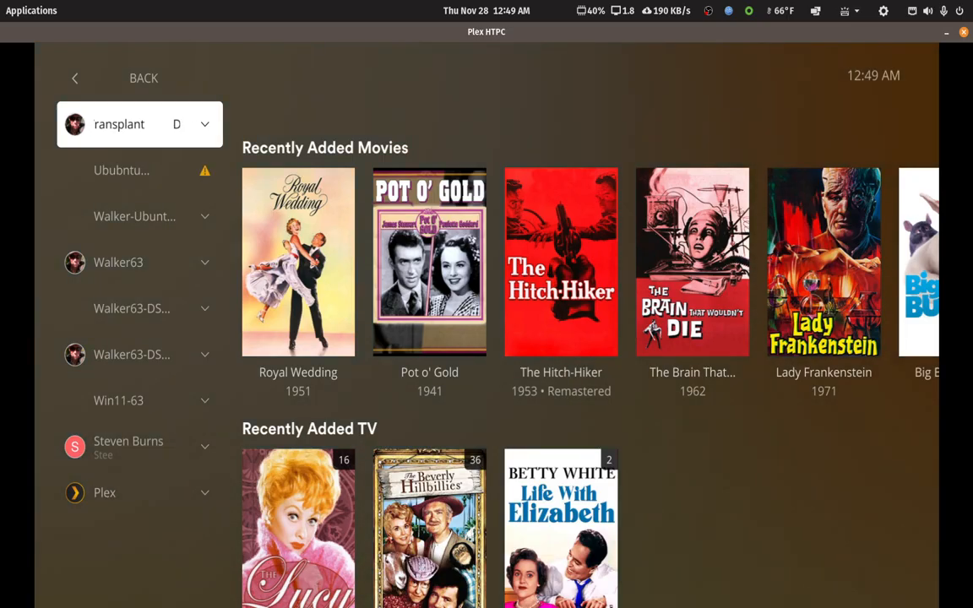
# Try to play Royal Wedding from the recently added movies, dismiss the playback dialog and close Plex HTPC
pyautogui.press('Right')
pyautogui.press('Right')
pyautogui.press('Left')
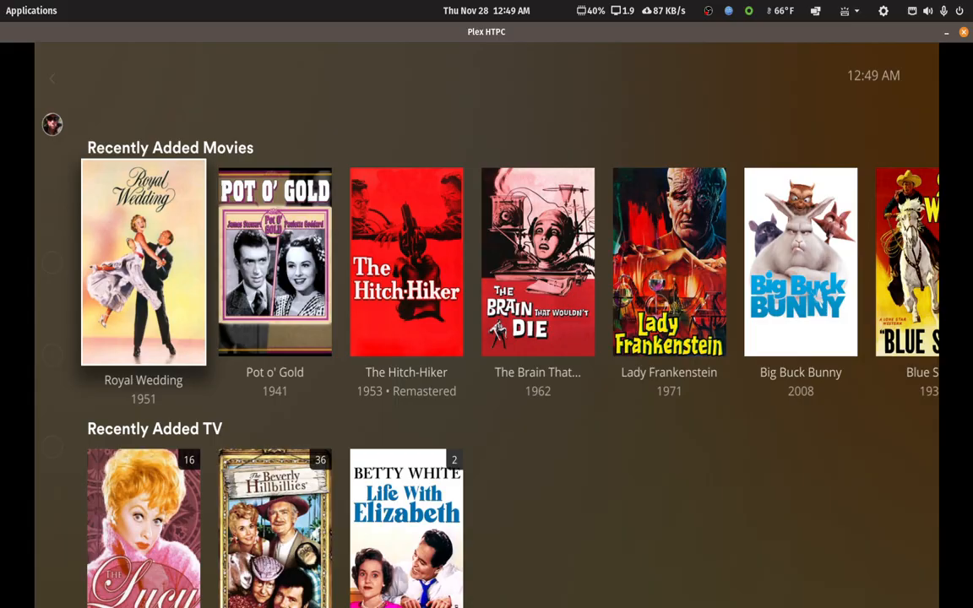
pyautogui.press('Return')
pyautogui.press('Return')
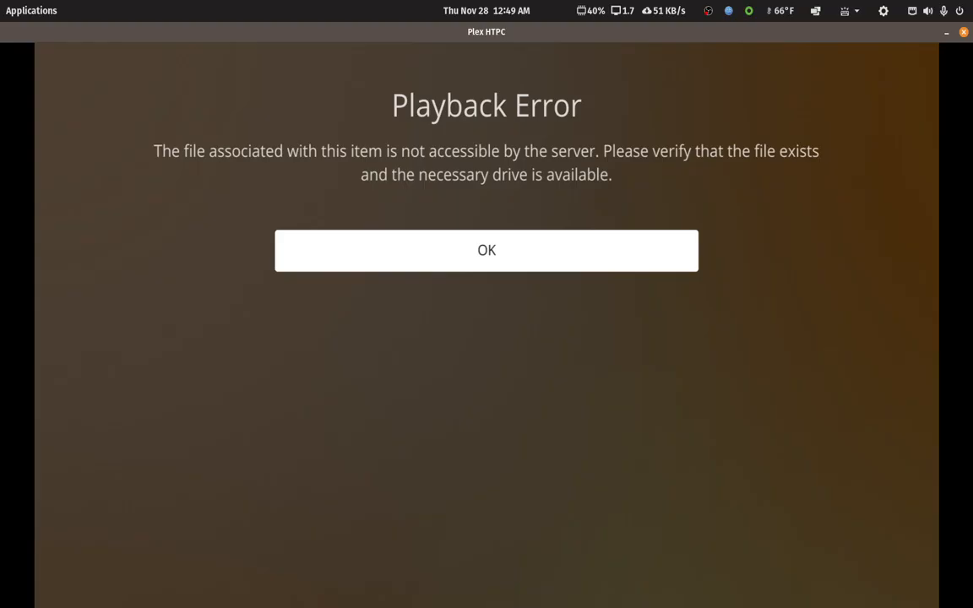
pyautogui.press('Return')
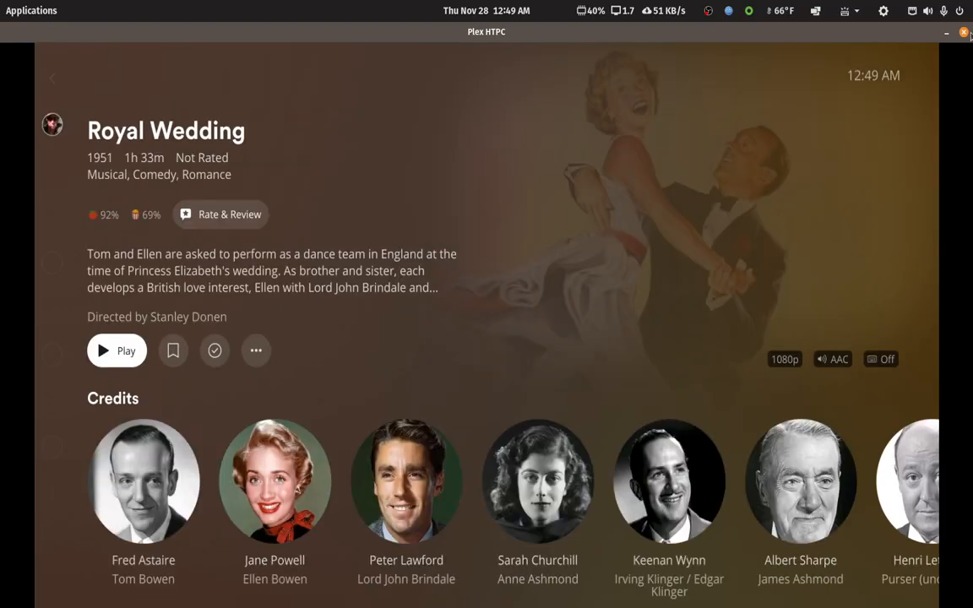
pyautogui.click(963, 32)
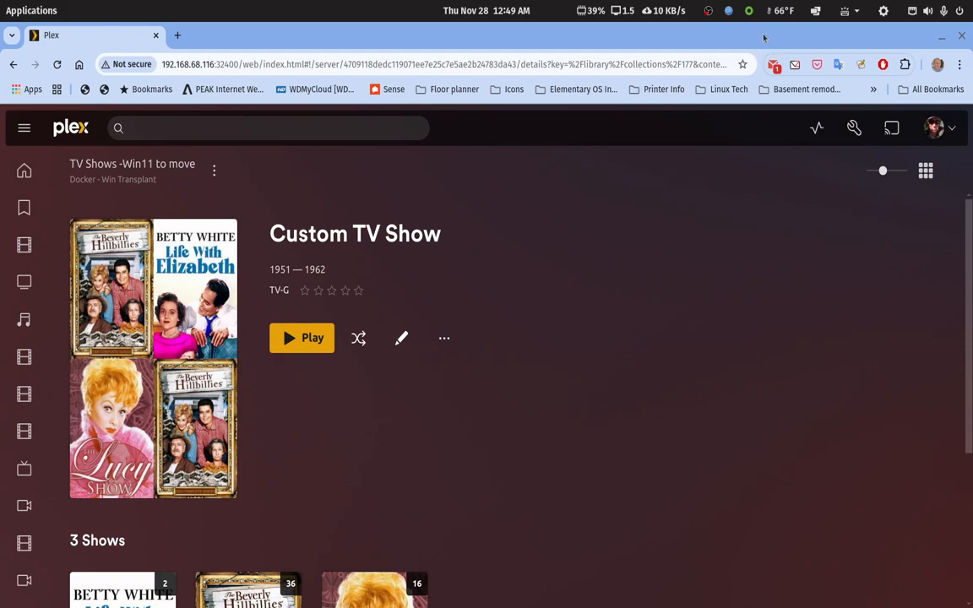
# Return from the Custom TV Show collection to the server's Libraries management page
pyautogui.click(15, 65)
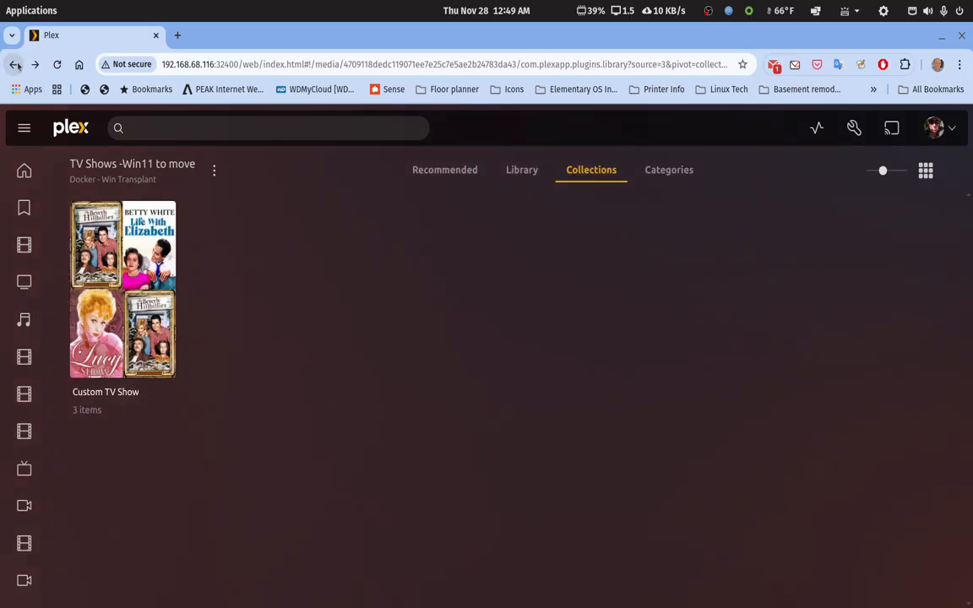
pyautogui.click(14, 65)
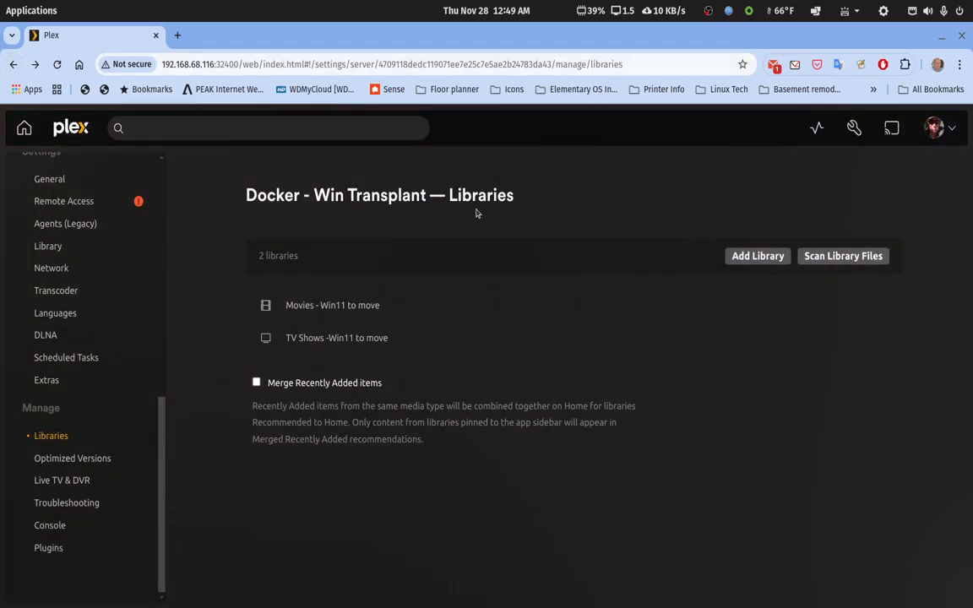
pyautogui.doubleClick(616, 29)
pyautogui.doubleClick(609, 56)
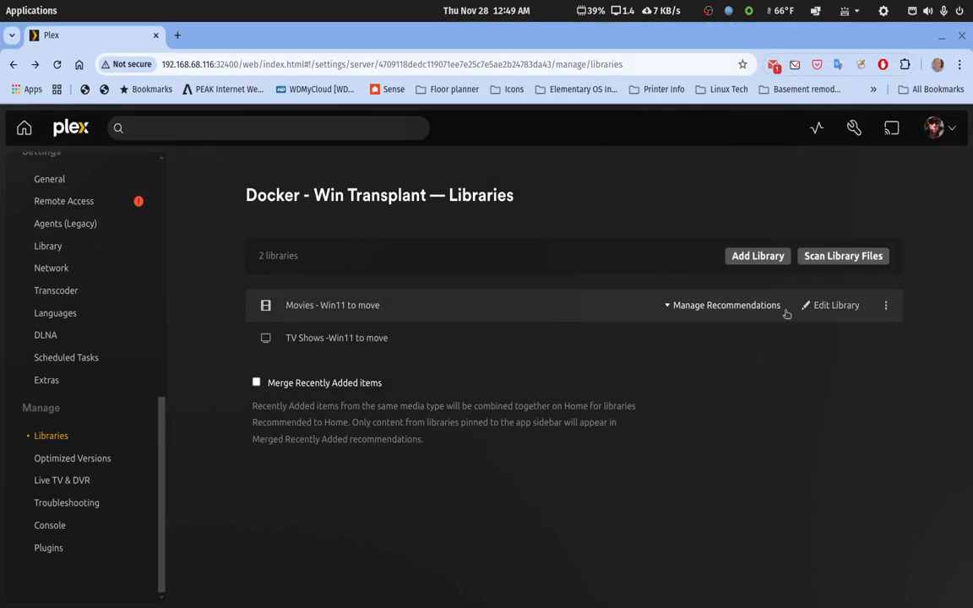
# Replace the "Movies - Win11 to move" library's Windows folder with /myplexmedia/movie-libraries/movie-main and save the changes
pyautogui.click(830, 305)
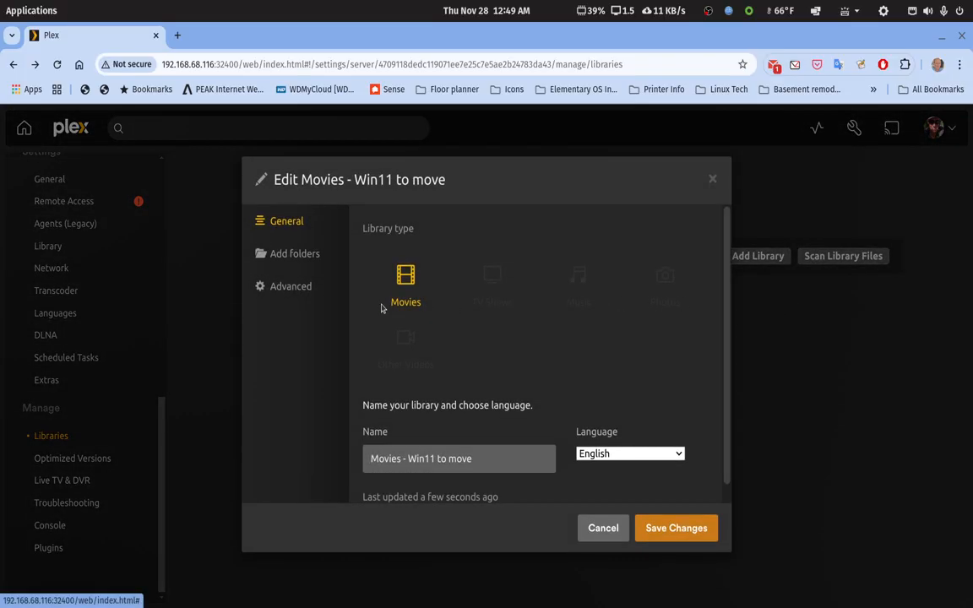
pyautogui.click(297, 257)
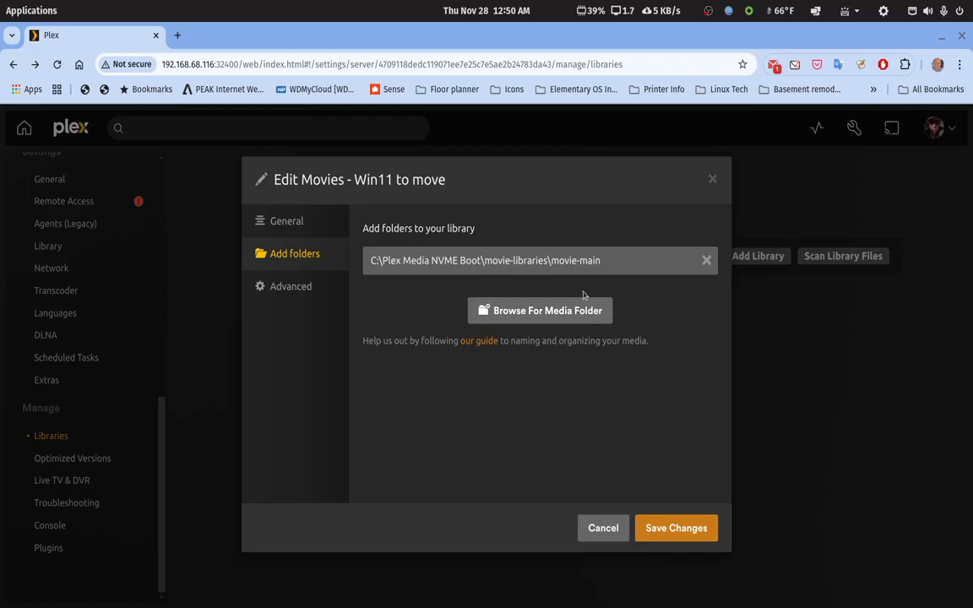
pyautogui.click(532, 310)
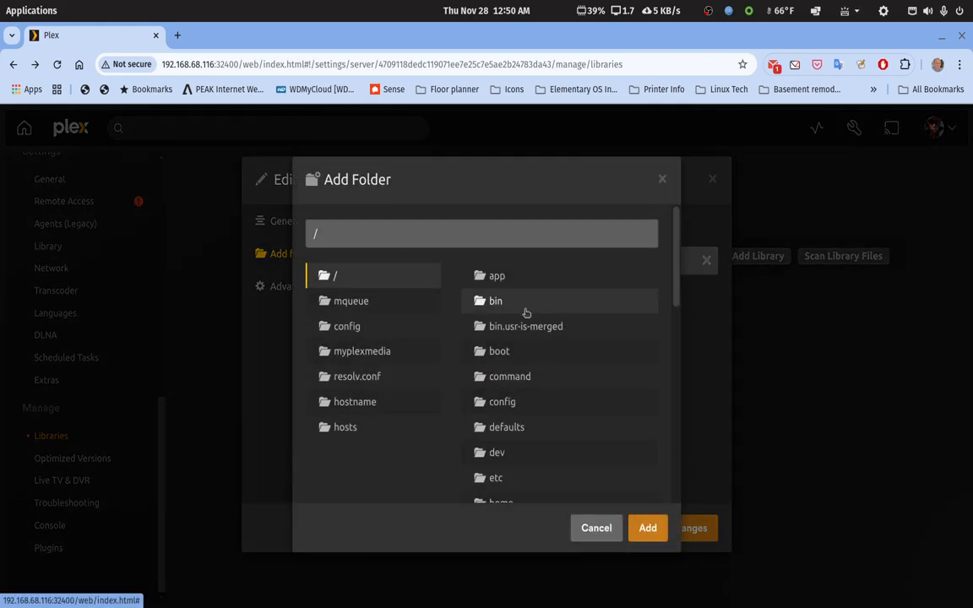
pyautogui.click(378, 357)
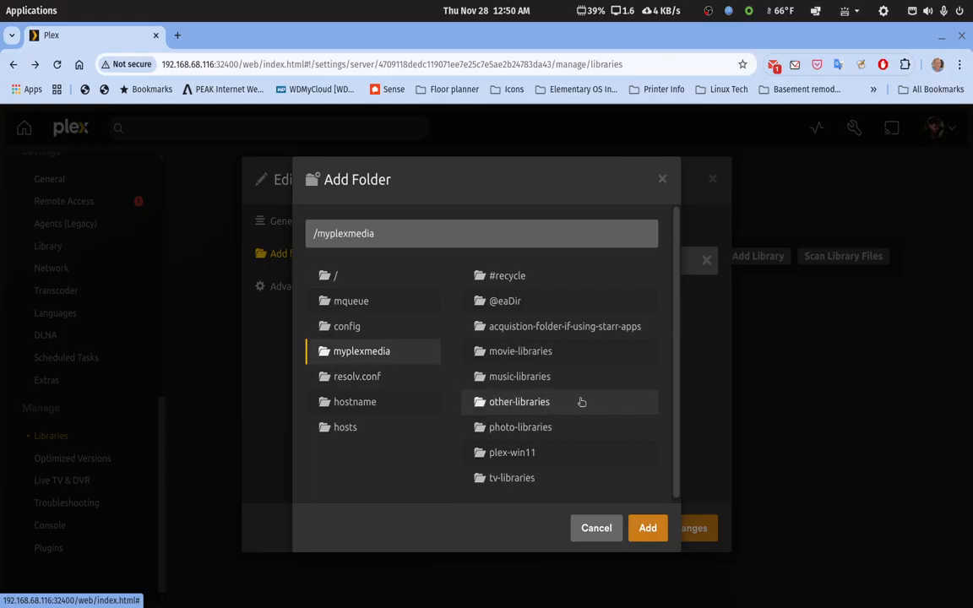
pyautogui.click(522, 355)
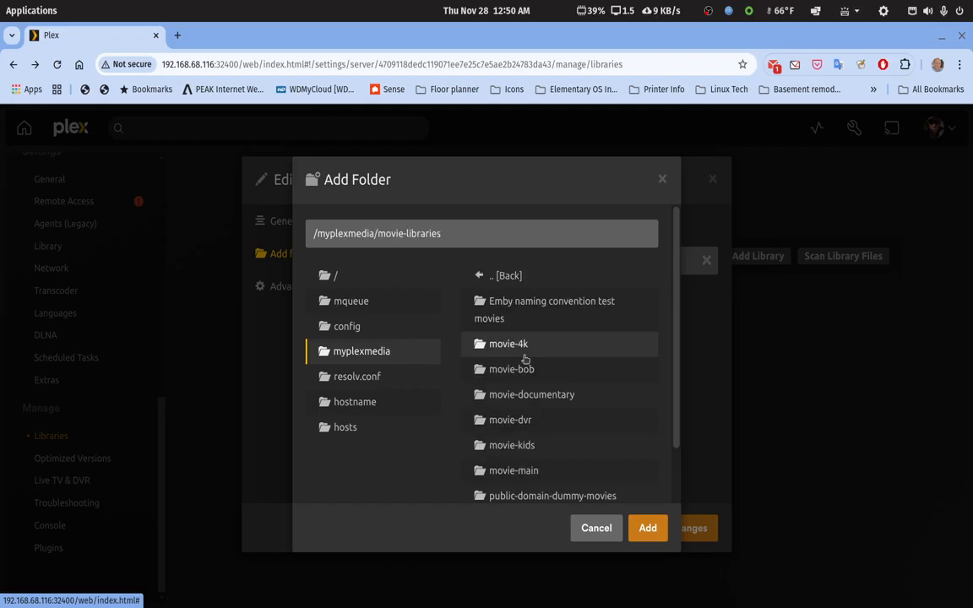
pyautogui.click(500, 470)
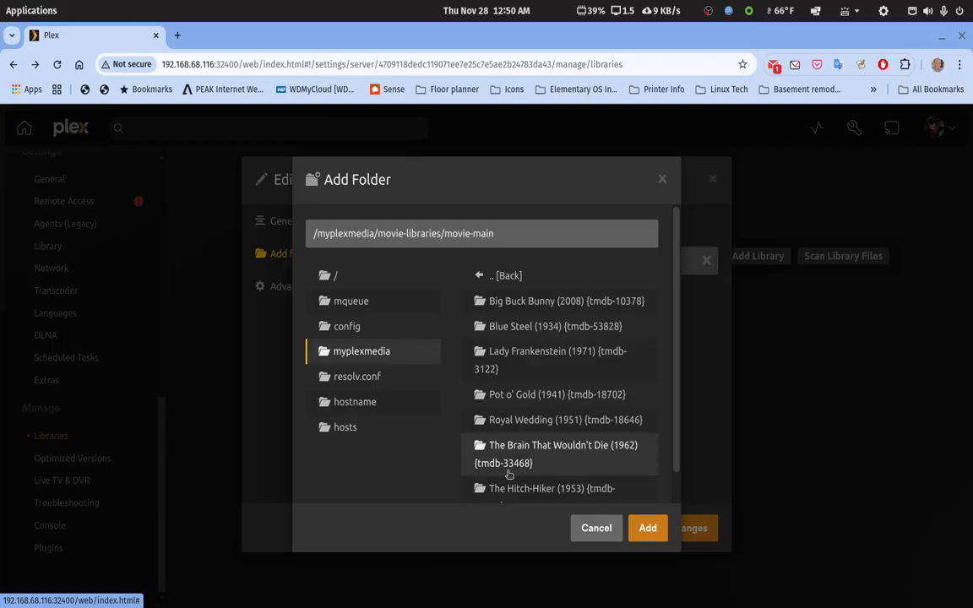
pyautogui.click(646, 529)
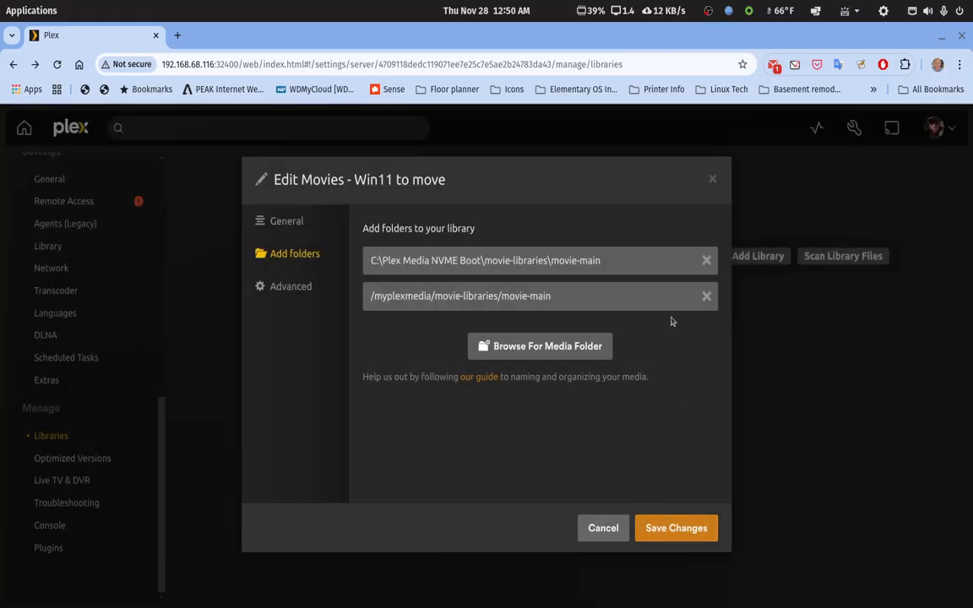
pyautogui.click(707, 262)
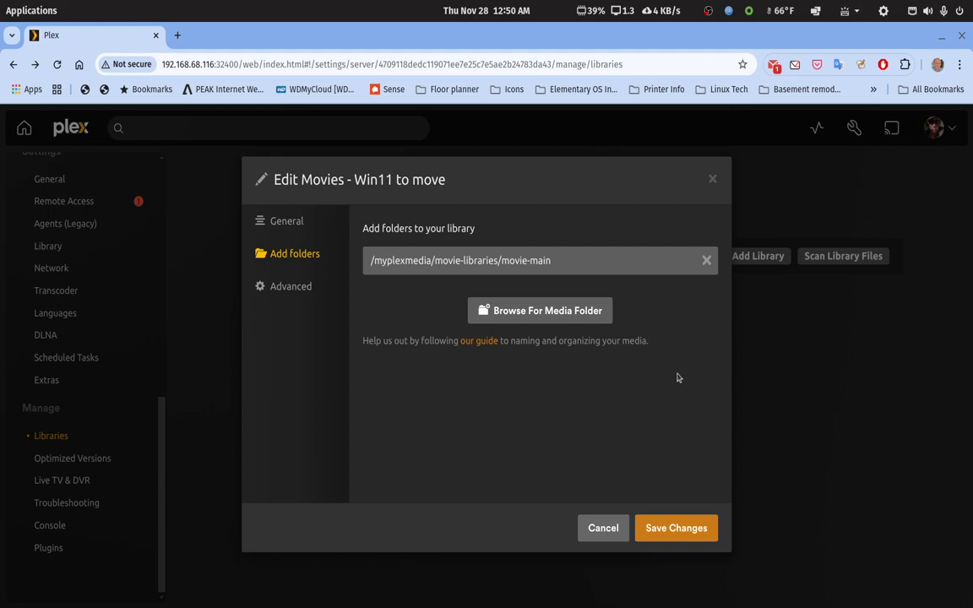
pyautogui.click(691, 528)
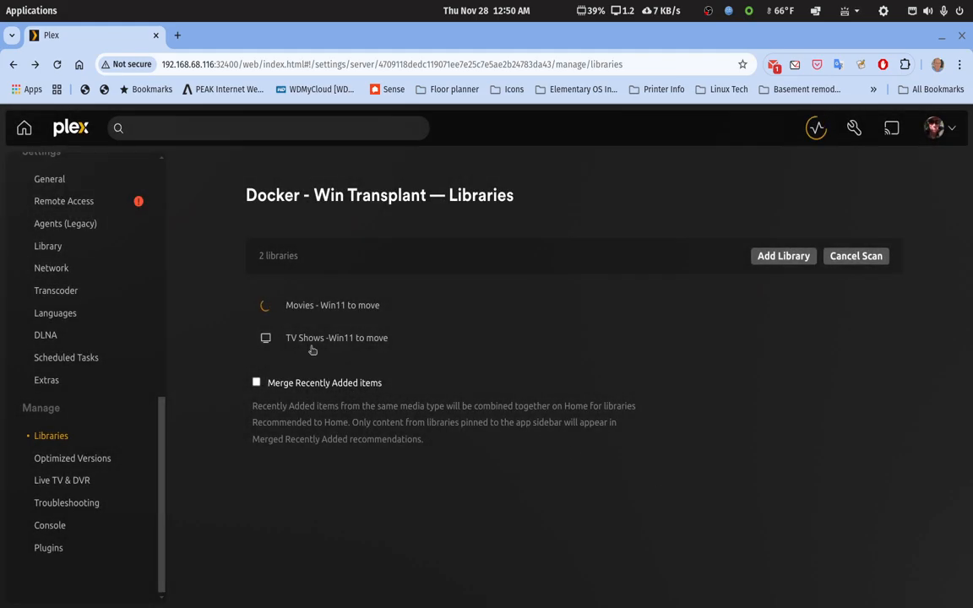
# Examine all titles in the "Movies - Win11 to move" library during its scan, then return to the Libraries management page
pyautogui.click(334, 305)
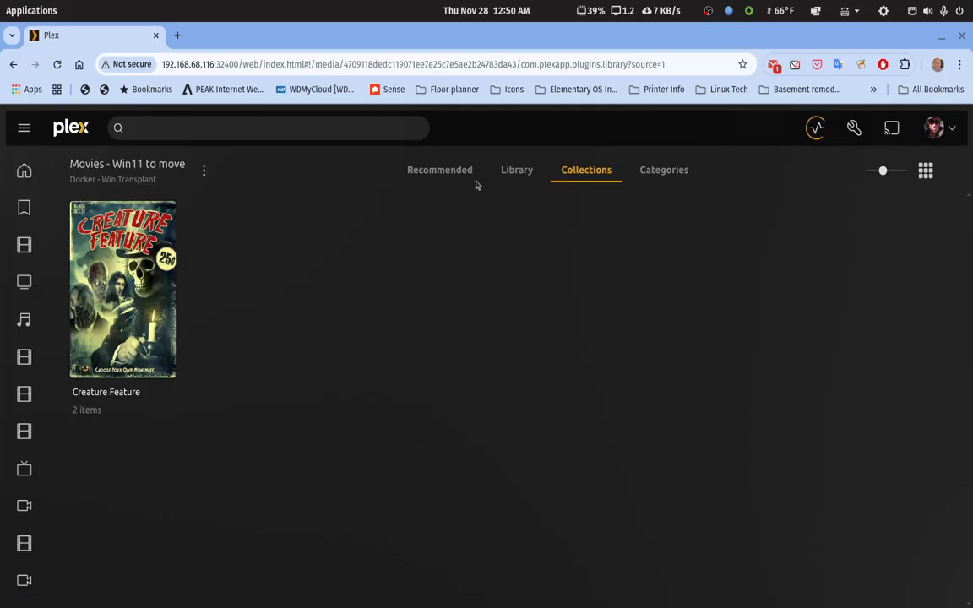
pyautogui.click(516, 170)
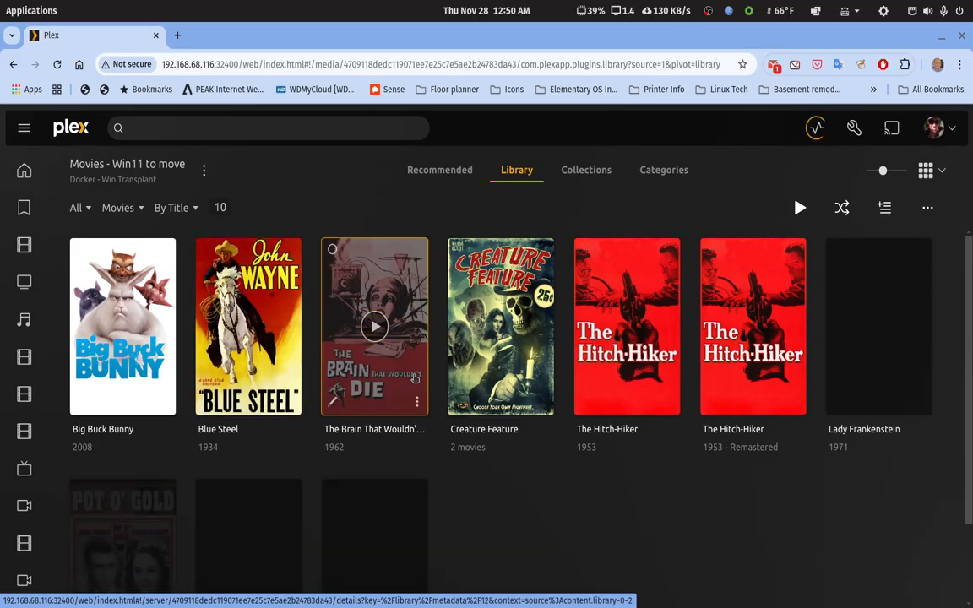
pyautogui.click(12, 65)
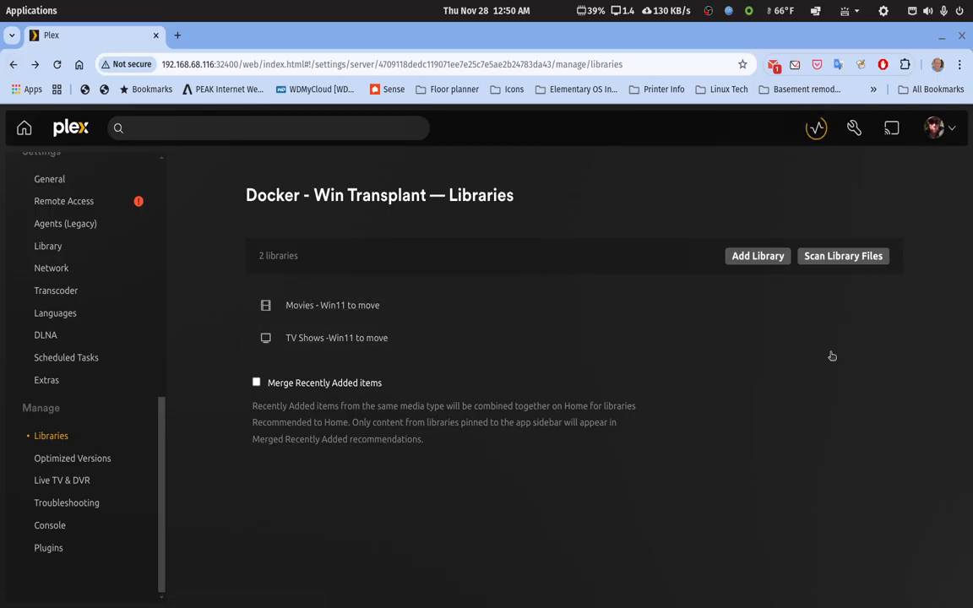
pyautogui.click(728, 338)
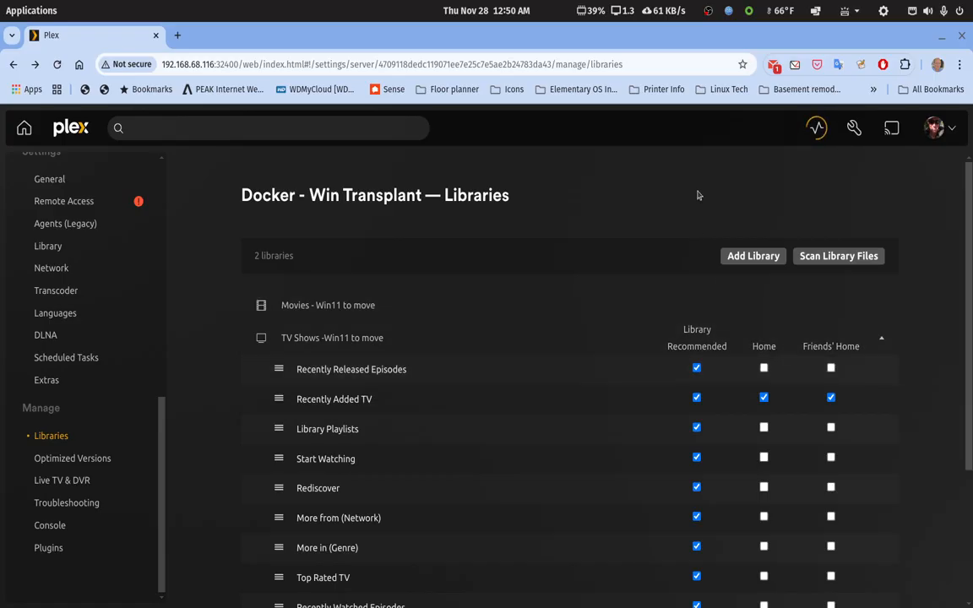
pyautogui.click(363, 305)
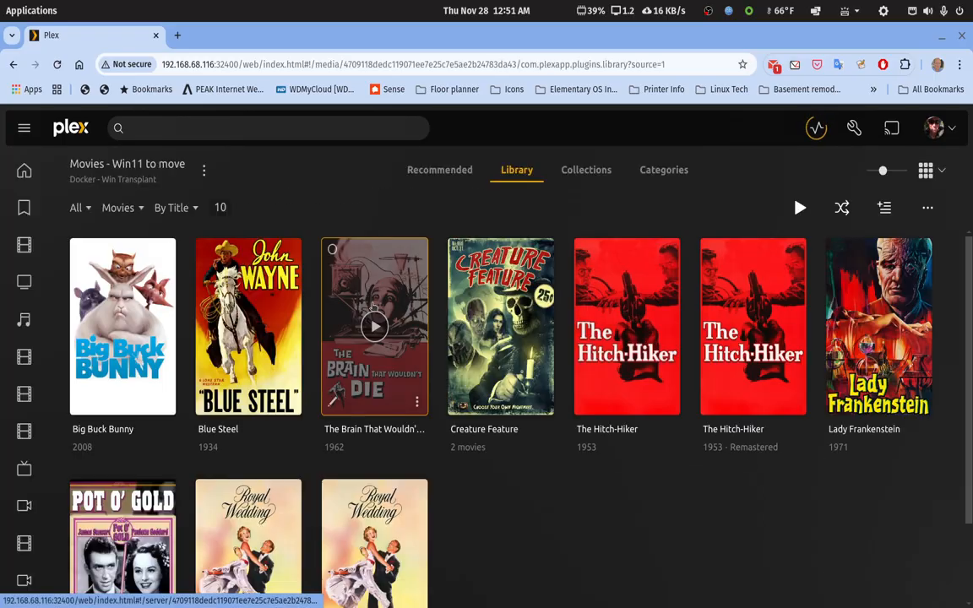
pyautogui.click(10, 64)
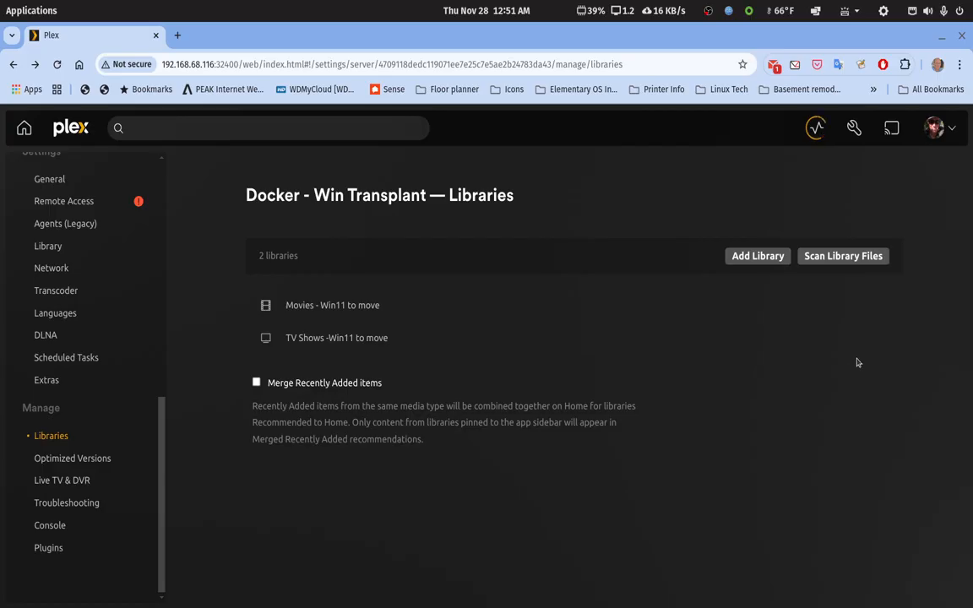
# Open the "TV Shows -Win11 to move" folder settings, examine the contents of /myplexmedia/tv-libraries/tv-main and cancel adding the folder
pyautogui.click(836, 338)
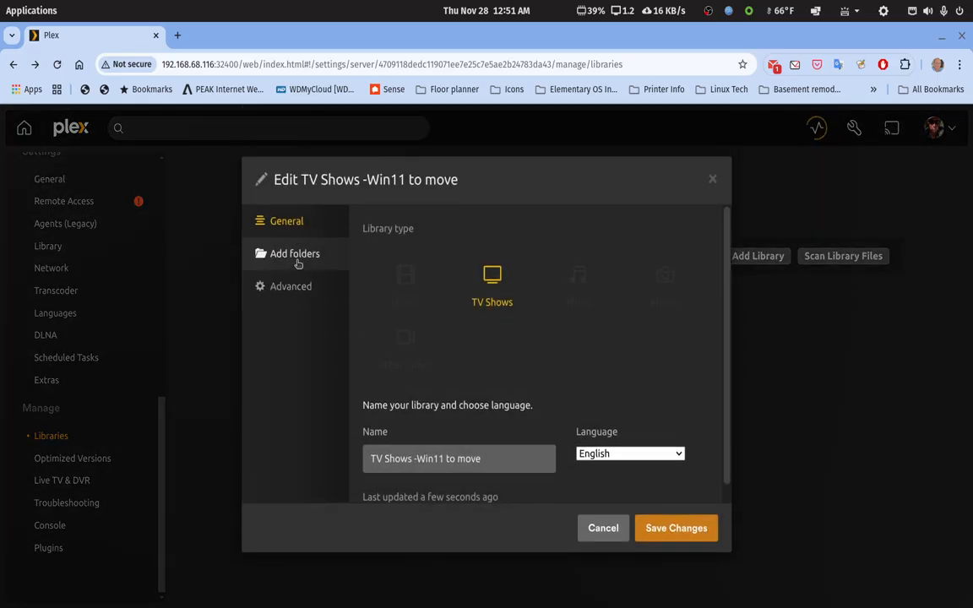
pyautogui.click(297, 255)
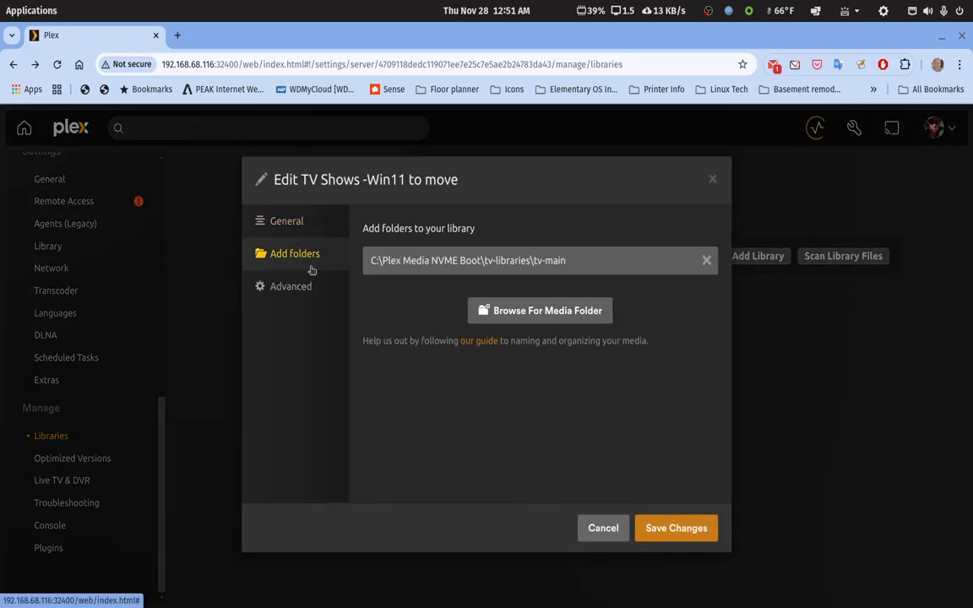
pyautogui.click(572, 313)
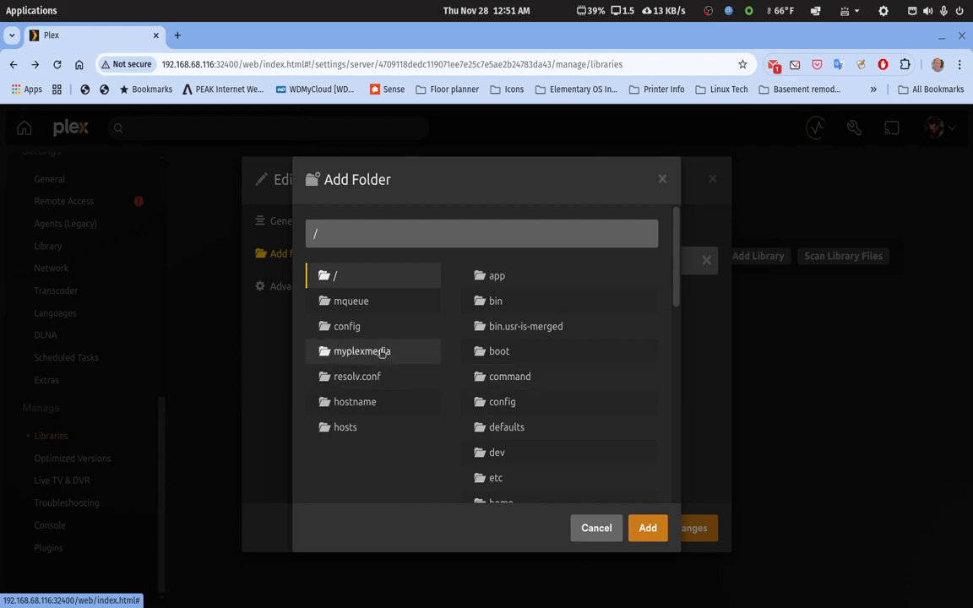
pyautogui.click(379, 352)
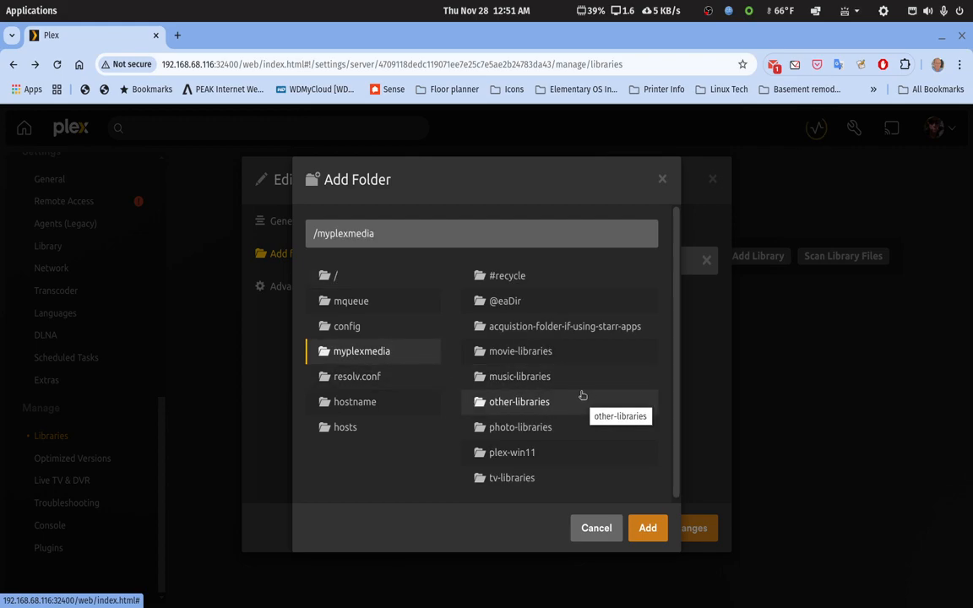
pyautogui.scroll(-2, 582, 396)
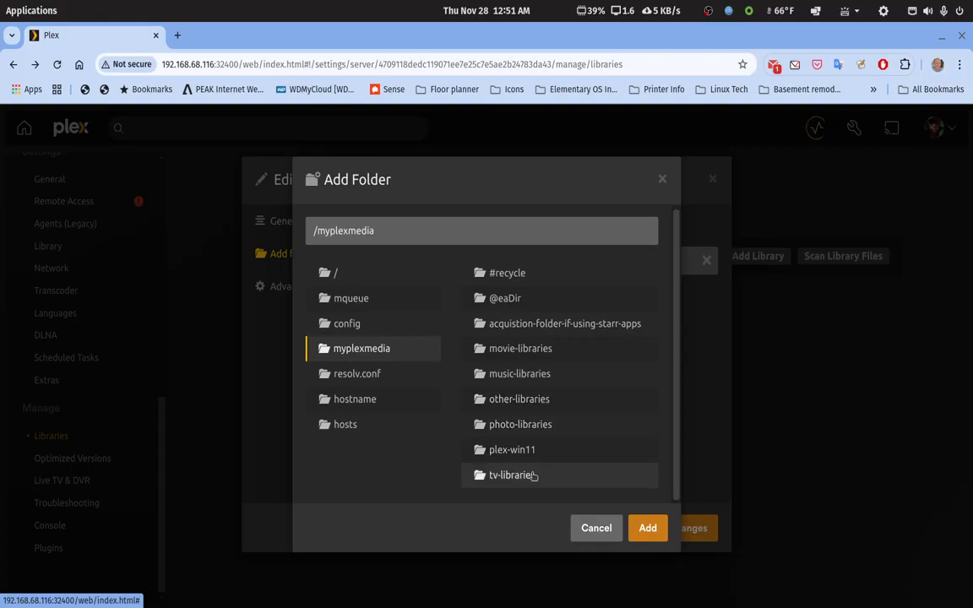
pyautogui.click(532, 476)
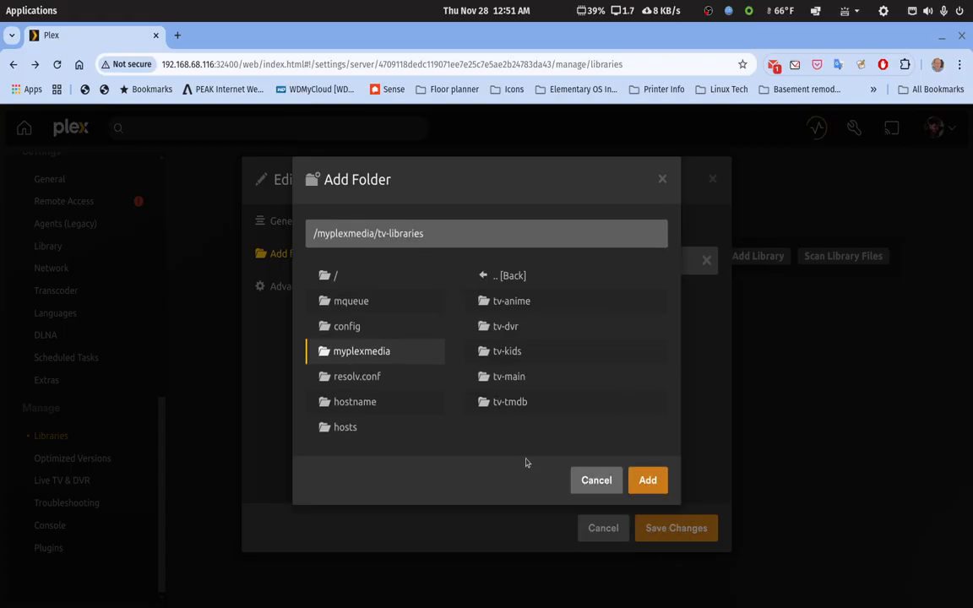
pyautogui.click(503, 378)
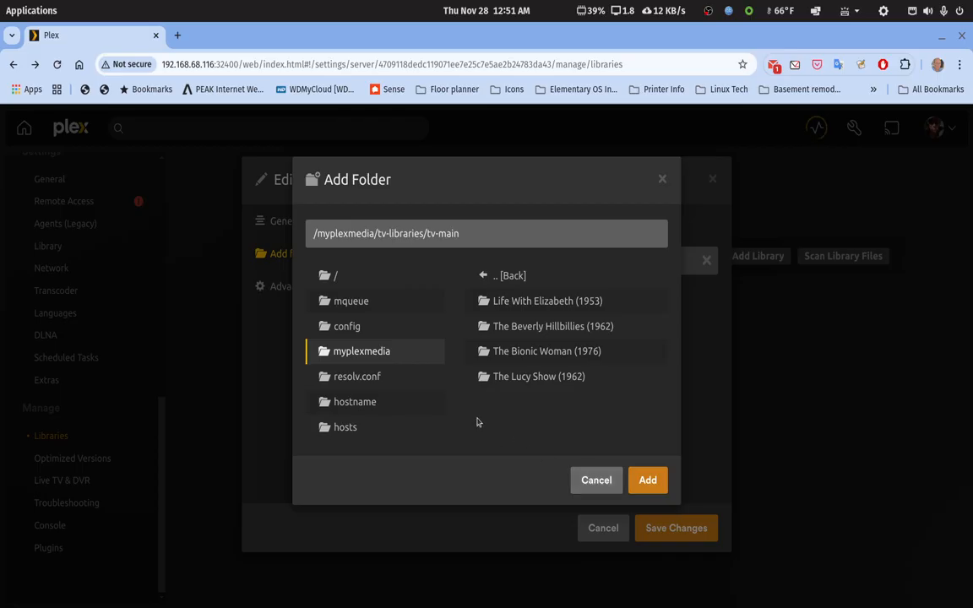
pyautogui.click(592, 478)
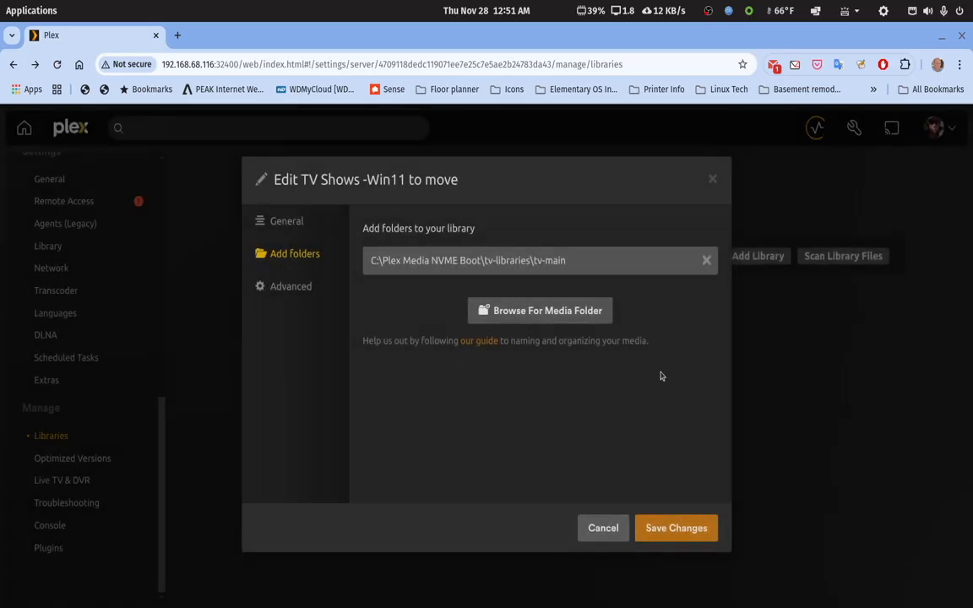
# Switch to the file manager and open the tv-libraries/tv-main folder in the media share on syno1019.local
pyautogui.doubleClick(812, 40)
pyautogui.moveTo(619, 595)
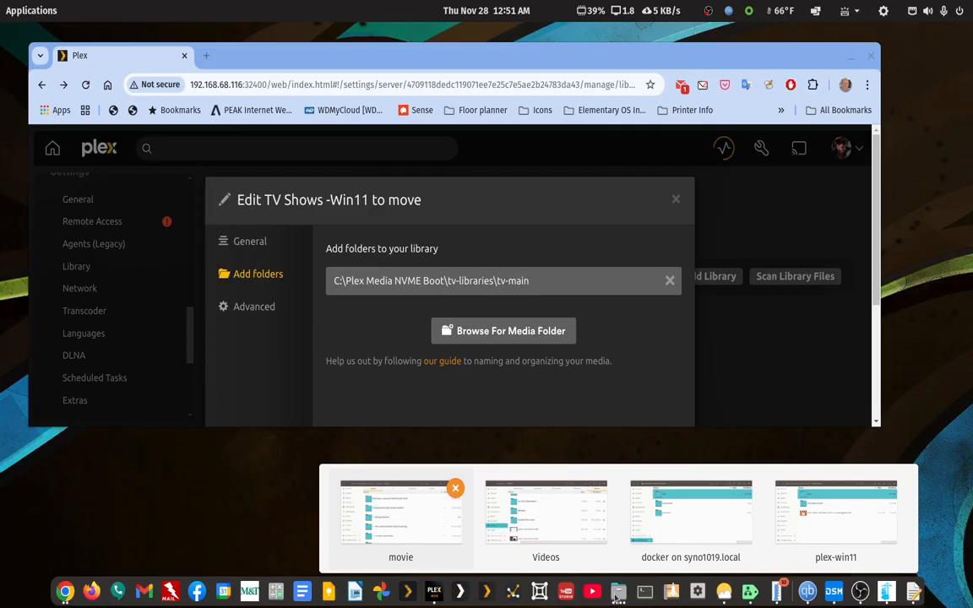
pyautogui.click(701, 517)
pyautogui.moveTo(428, 61); pyautogui.dragTo(530, 107)
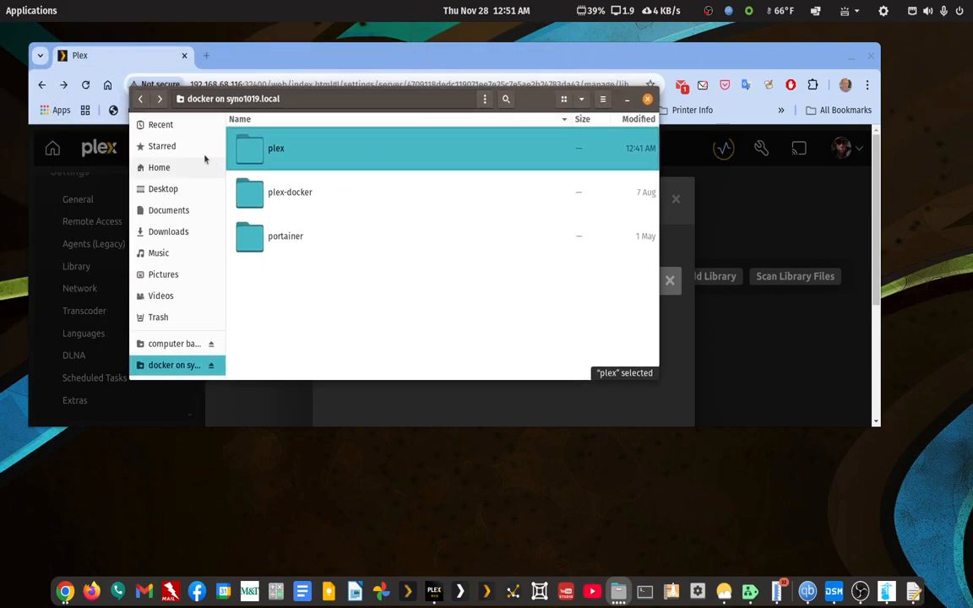
pyautogui.click(141, 99)
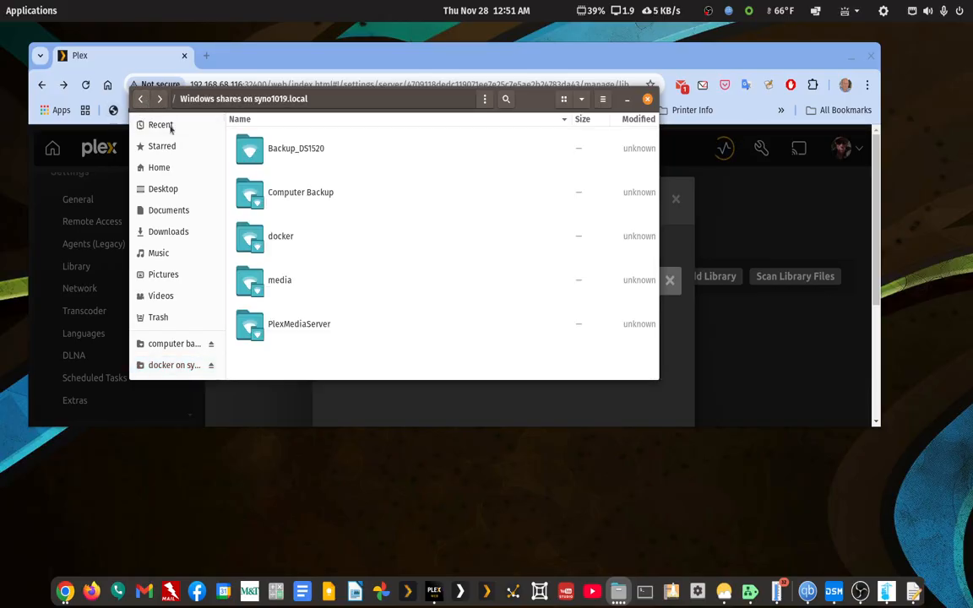
pyautogui.doubleClick(272, 281)
pyautogui.scroll(-3, 283, 279)
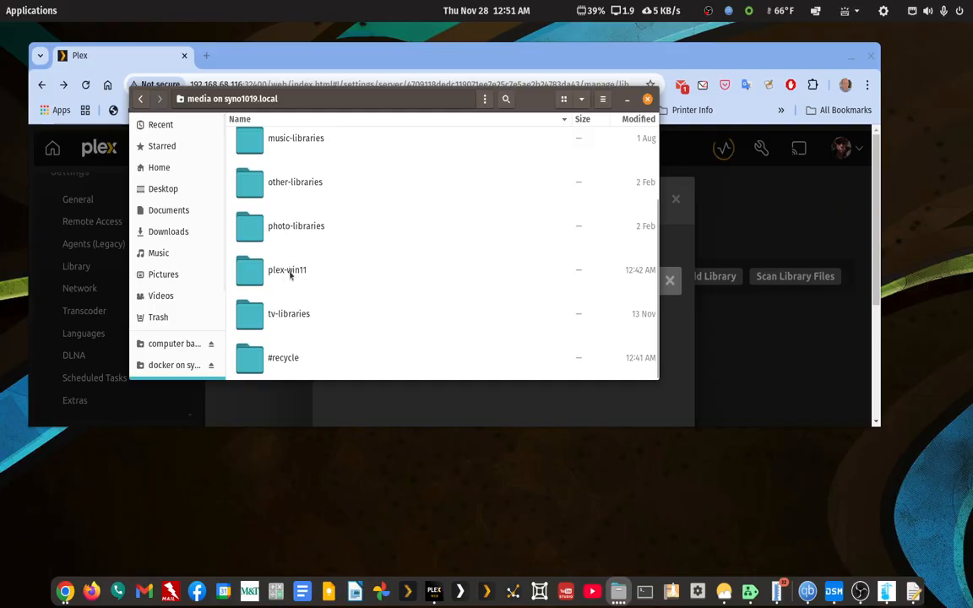
pyautogui.doubleClick(293, 323)
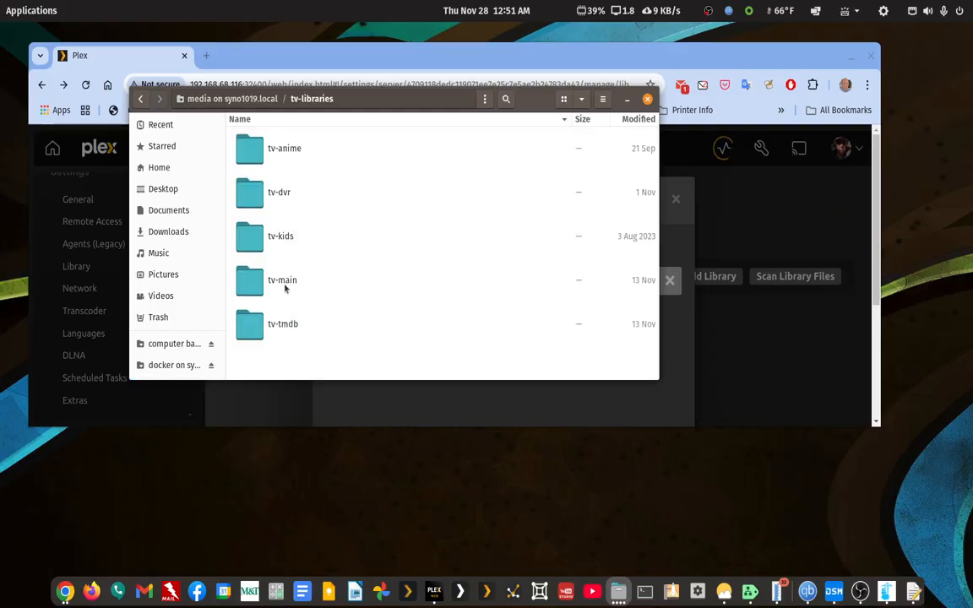
pyautogui.doubleClick(282, 281)
# Examine the Season 02 episode files of The Bionic Woman (1976), then return to the tv-main folder
pyautogui.doubleClick(311, 235)
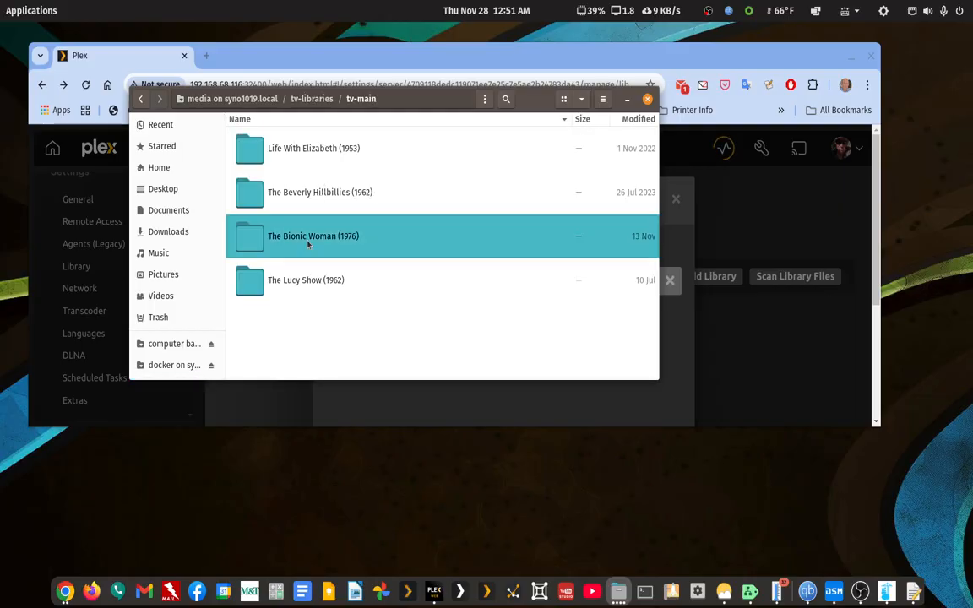
pyautogui.doubleClick(293, 155)
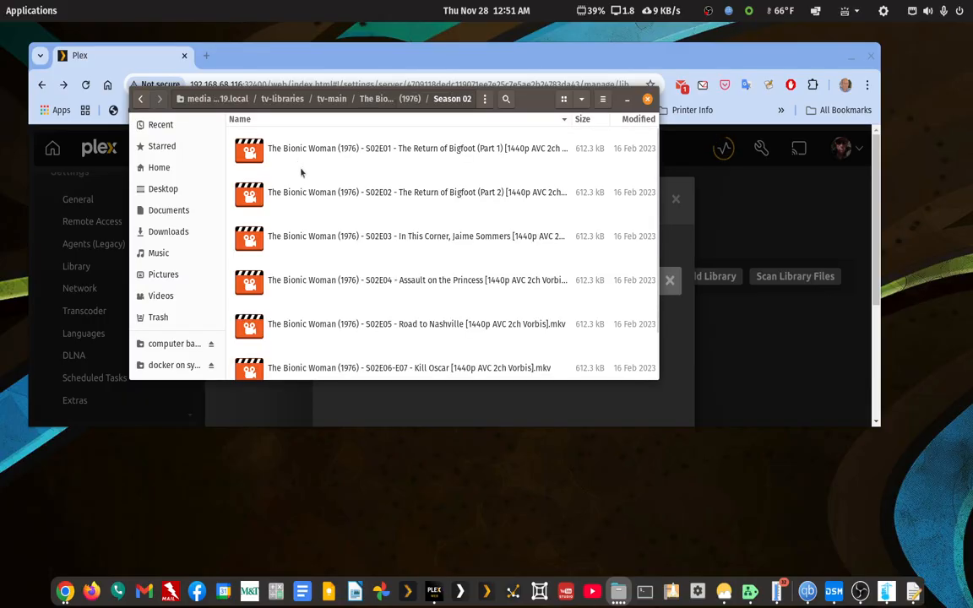
pyautogui.scroll(-2, 321, 226)
pyautogui.scroll(2, 602, 172)
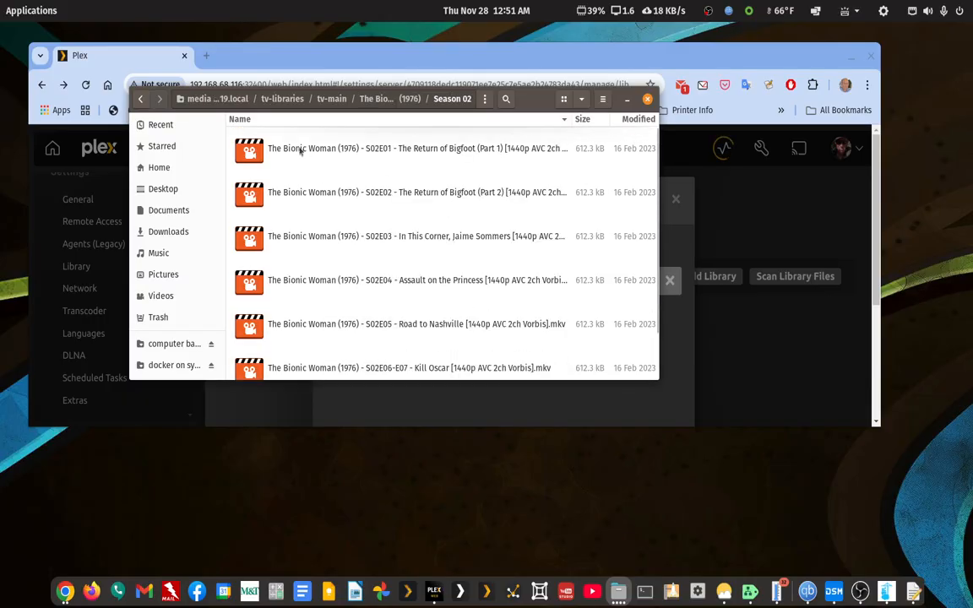
pyautogui.click(140, 100)
pyautogui.click(140, 100)
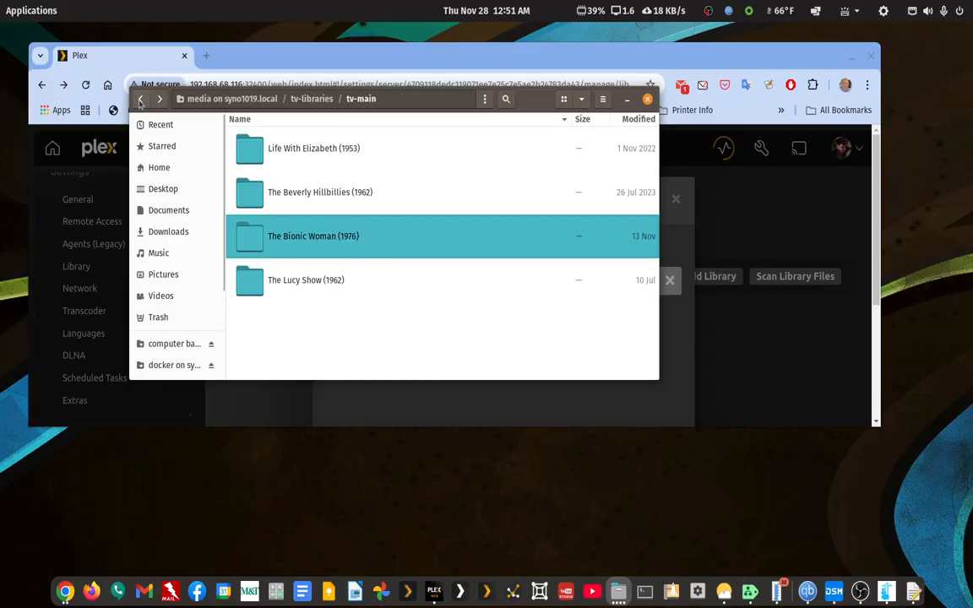
# Permanently delete the "The Bionic Woman (1976)" folder from tv-main
pyautogui.rightClick(306, 244)
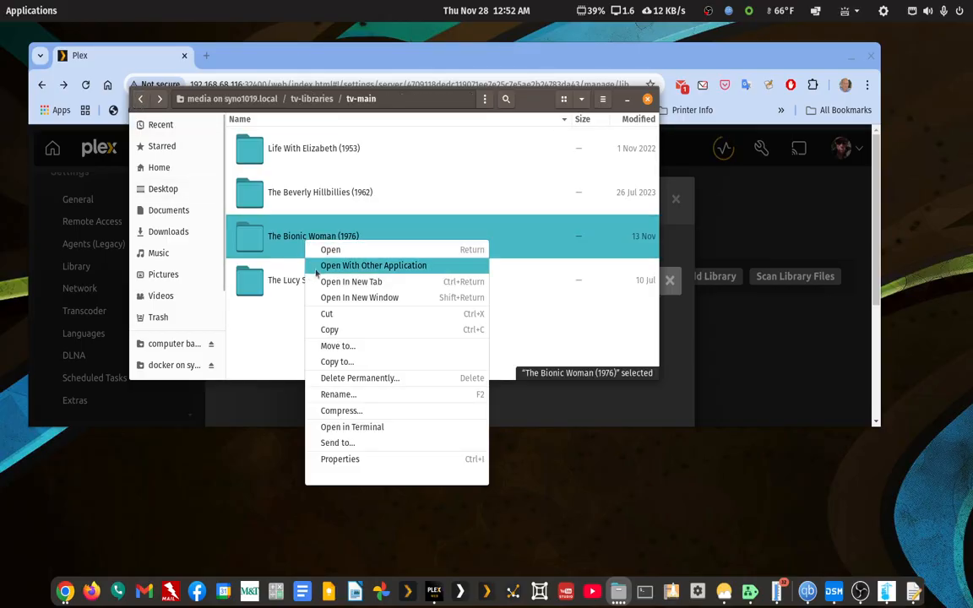
pyautogui.click(347, 378)
pyautogui.click(465, 272)
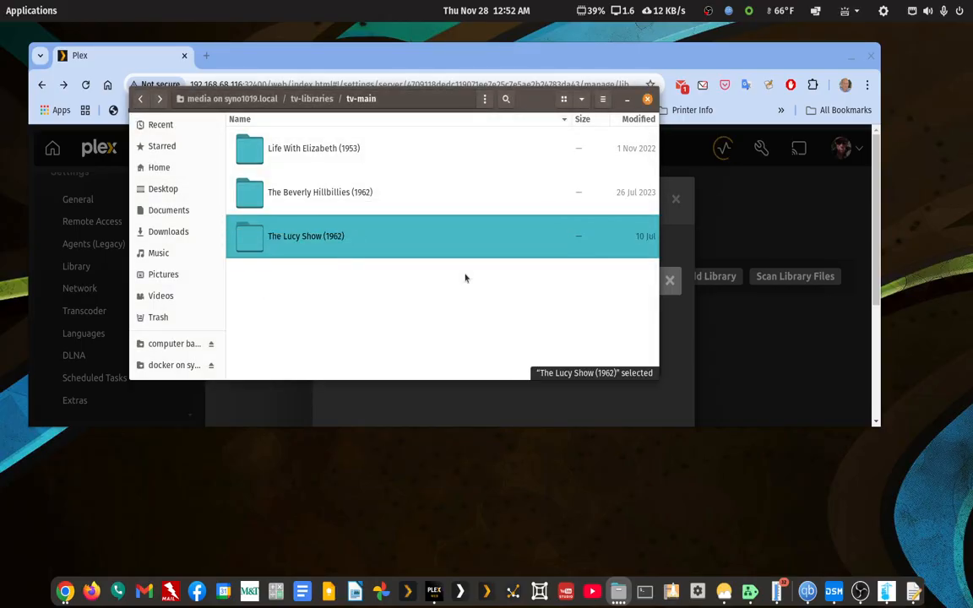
# Back in the browser, replace the "TV Shows -Win11 to move" library's Windows folder with /myplexmedia/tv-libraries/tv-main and save the changes
pyautogui.click(664, 41)
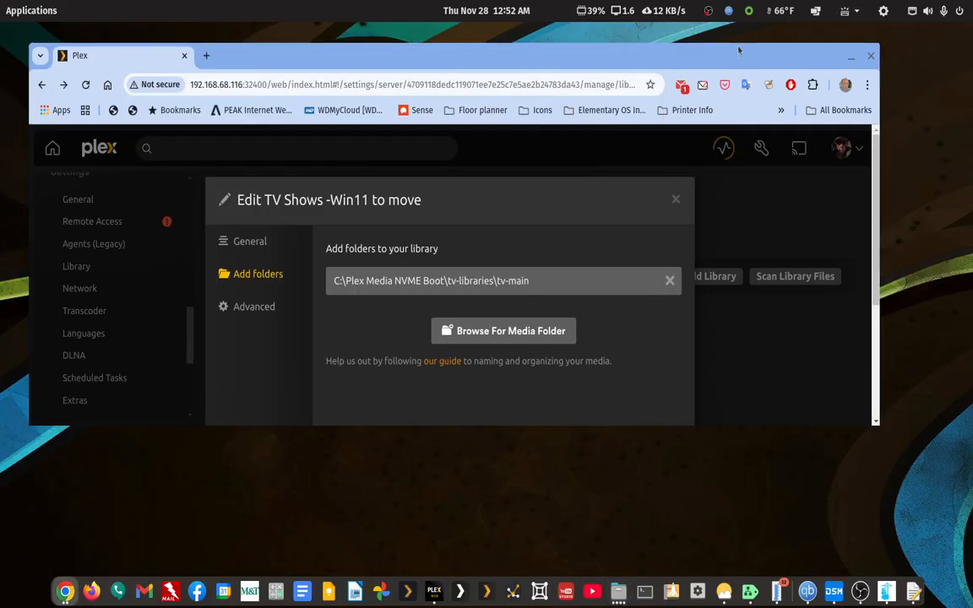
pyautogui.doubleClick(664, 41)
pyautogui.click(553, 310)
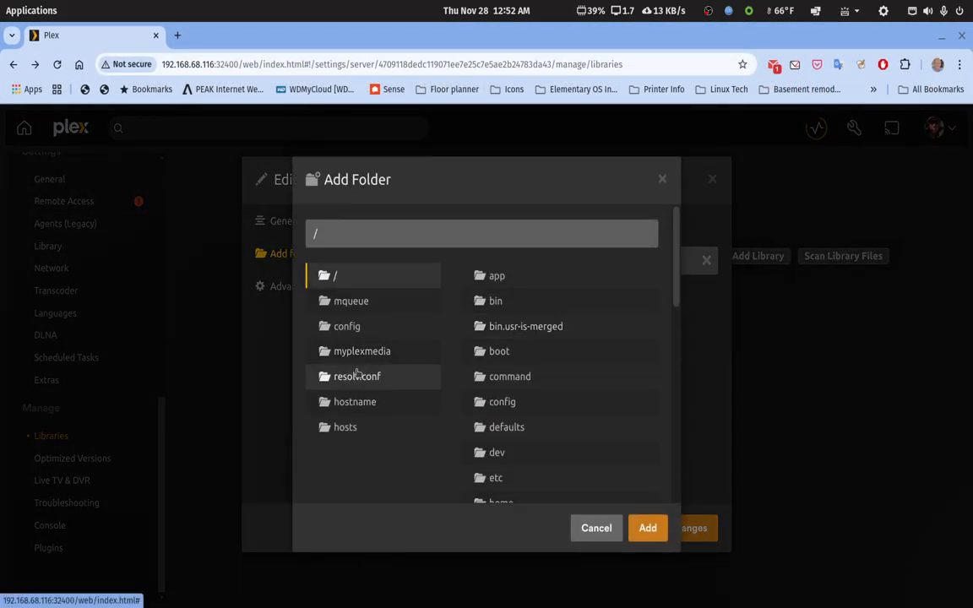
pyautogui.click(359, 350)
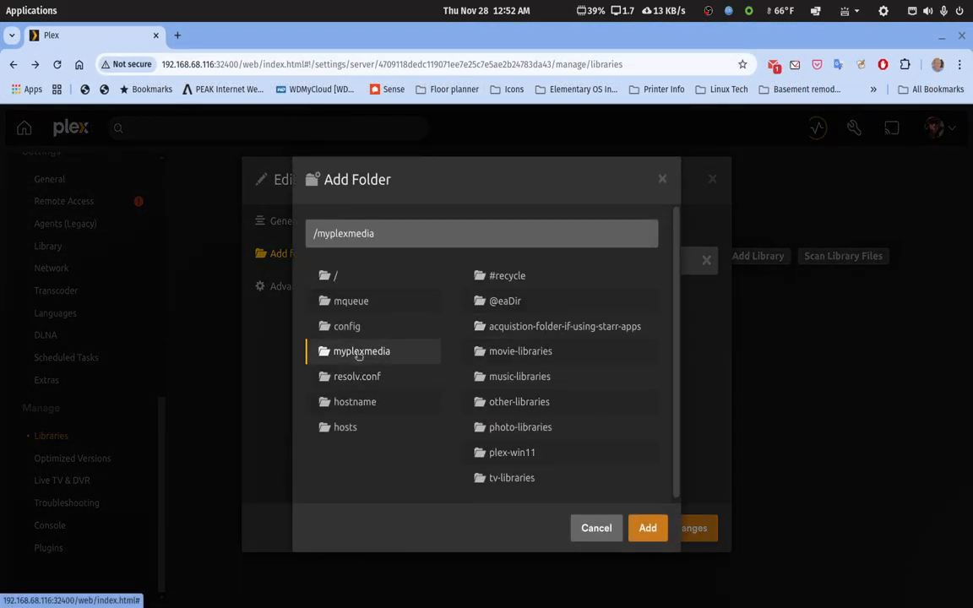
pyautogui.click(513, 477)
pyautogui.click(518, 380)
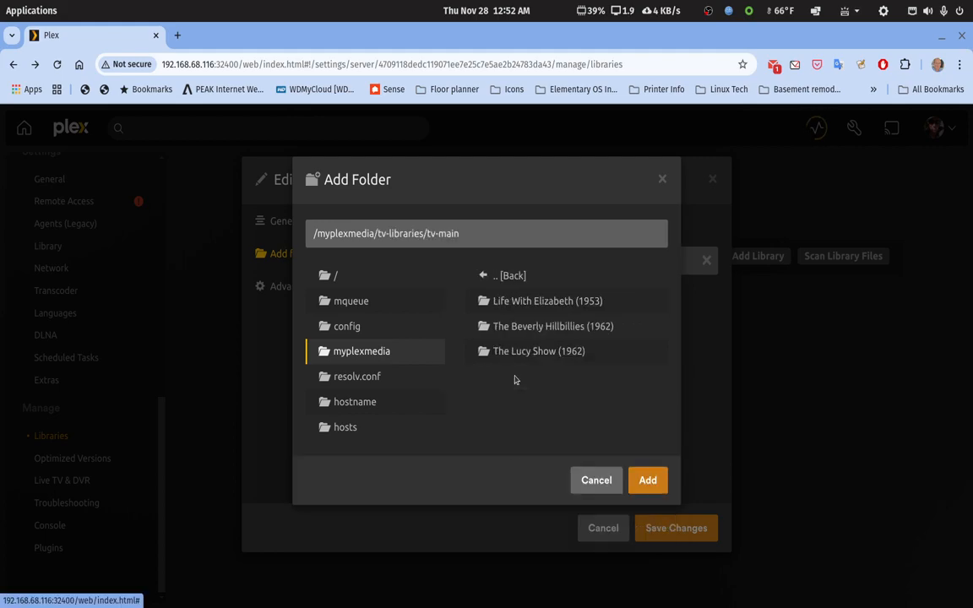
pyautogui.click(644, 479)
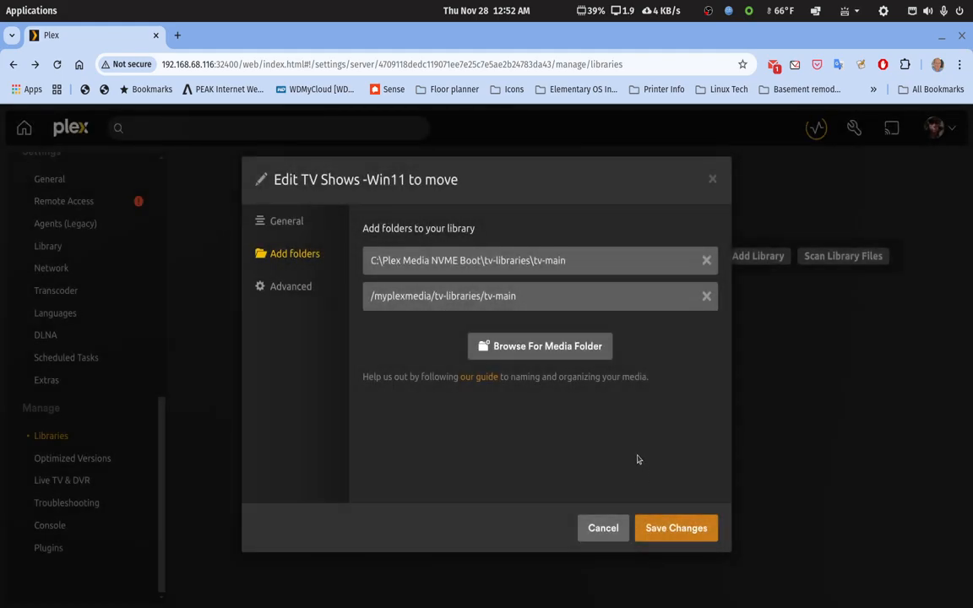
pyautogui.click(706, 261)
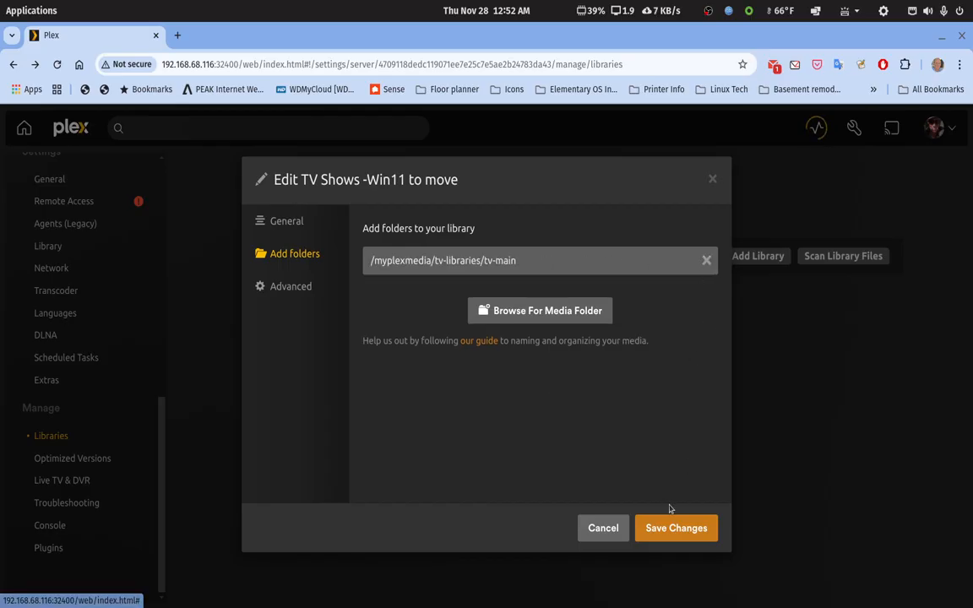
pyautogui.click(668, 532)
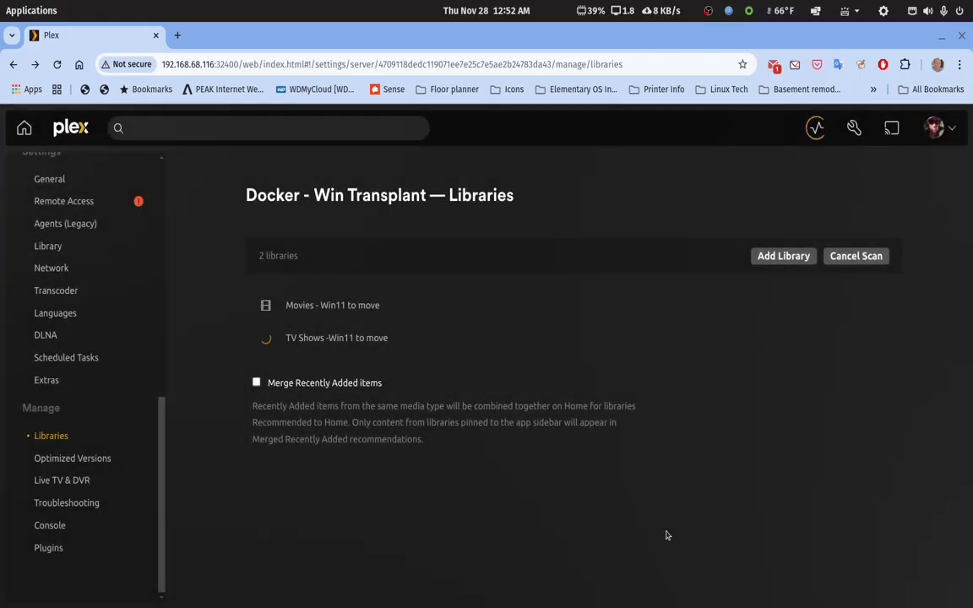
# Check the server's scan activity, then view all shows in the "TV Shows -Win11 to move" library
pyautogui.click(816, 129)
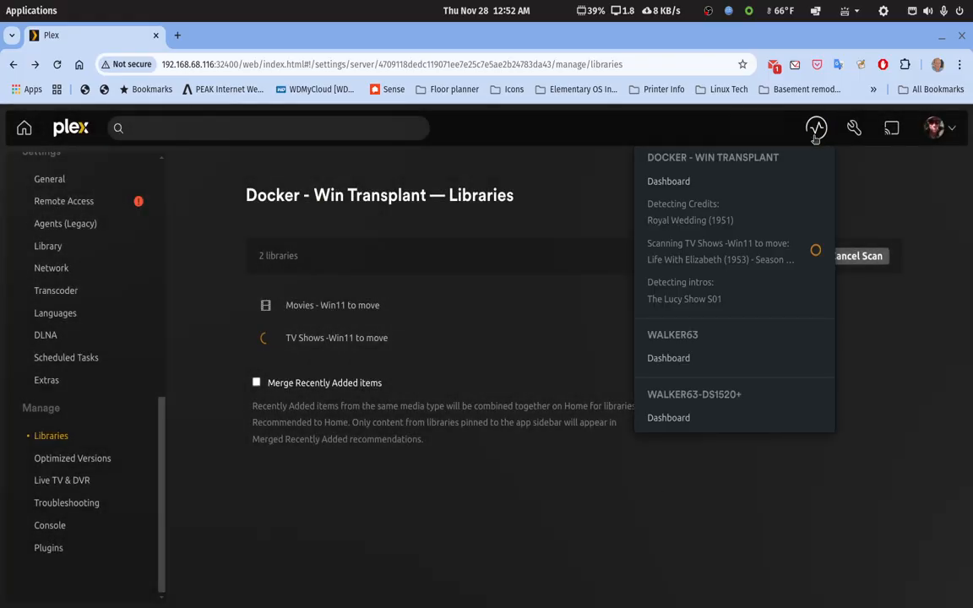
pyautogui.click(572, 199)
pyautogui.click(339, 342)
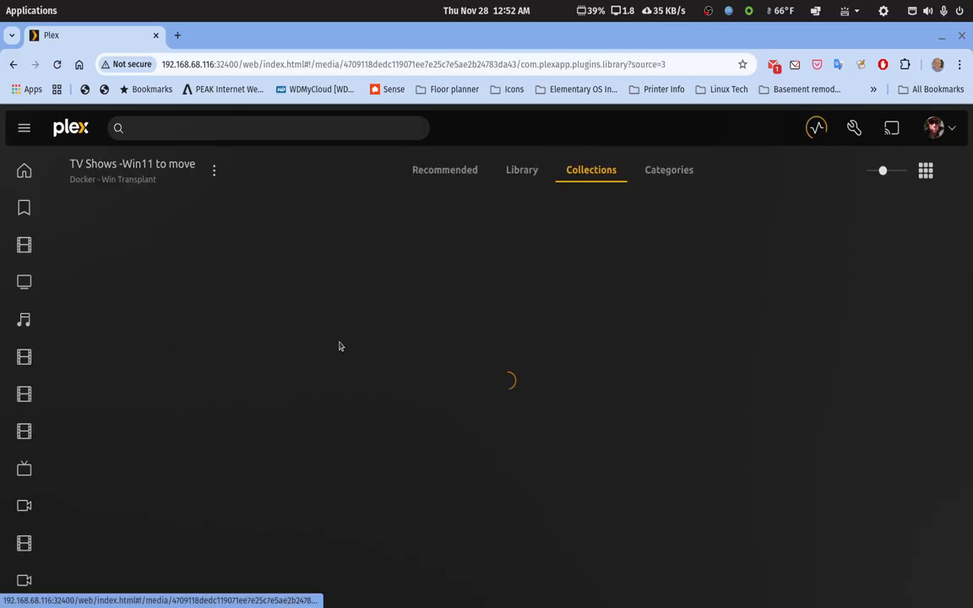
pyautogui.click(524, 172)
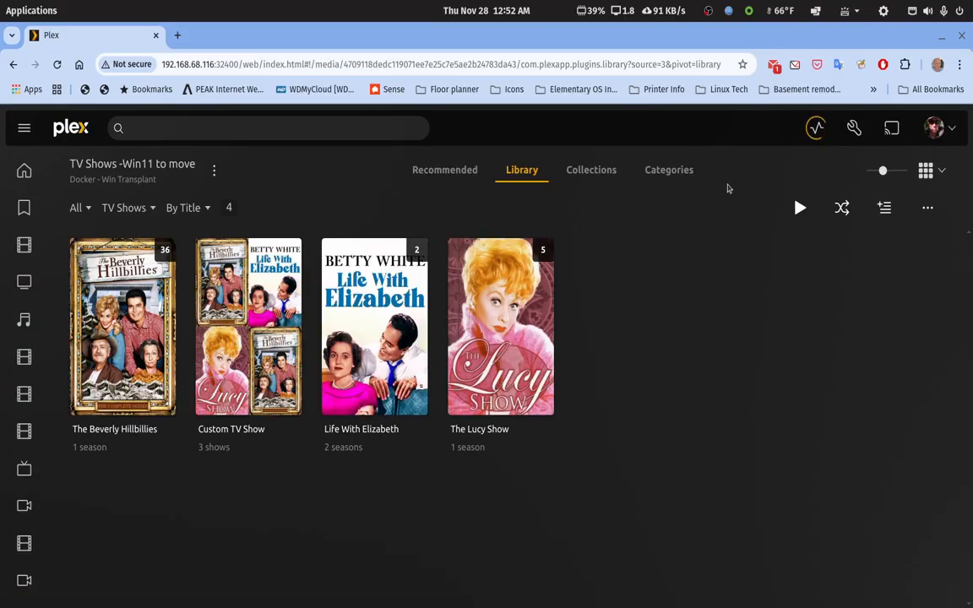
# Switch to the Plex HTPC app and open the full list of servers from its Home sidebar
pyautogui.doubleClick(776, 34)
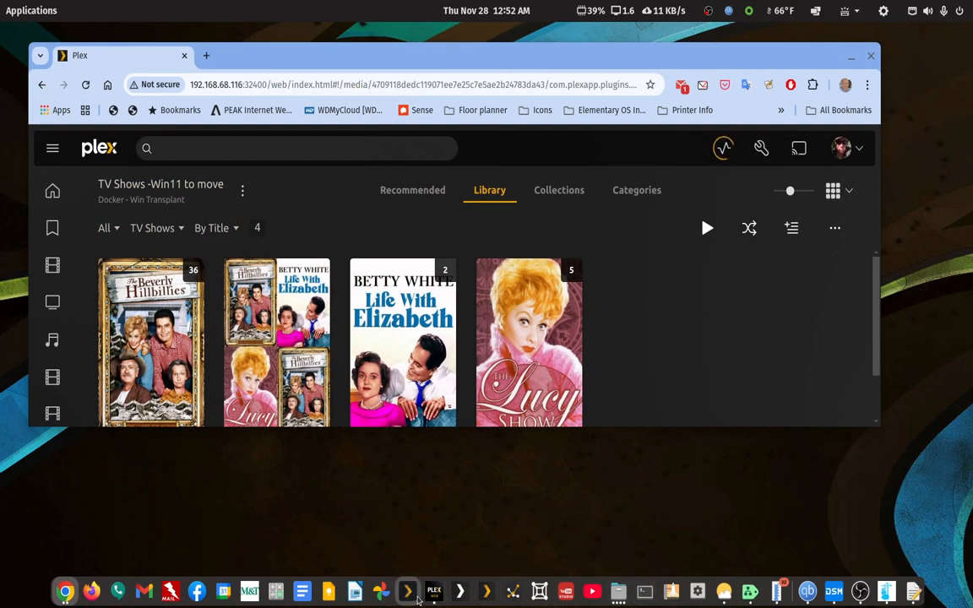
pyautogui.click(409, 593)
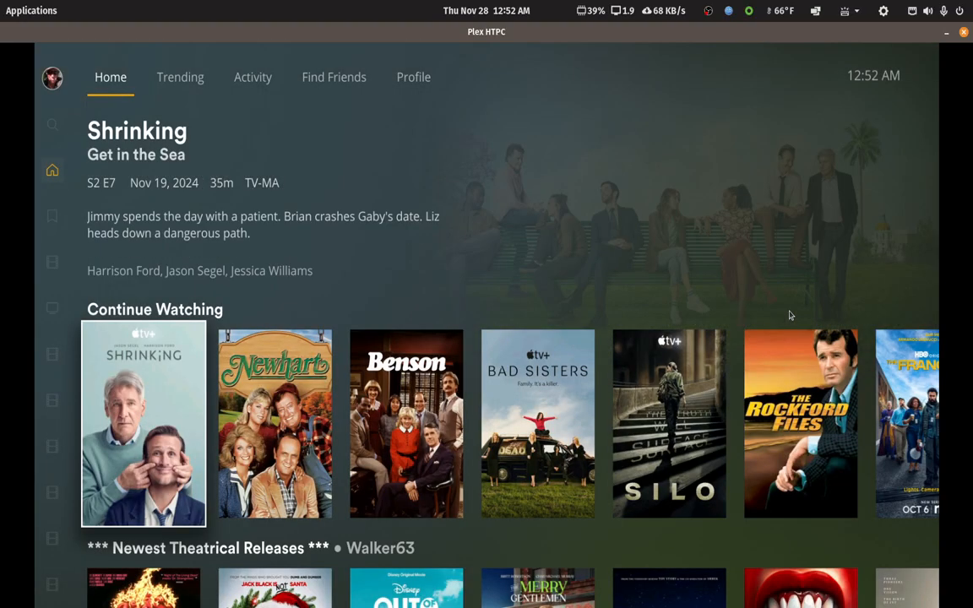
pyautogui.press('Left')
pyautogui.press('Down')
pyautogui.press('Down')
pyautogui.press('Down')
pyautogui.press('Down')
pyautogui.press('Down')
pyautogui.press('Down')
pyautogui.press('Down')
pyautogui.press('Down')
pyautogui.press('Down')
pyautogui.press('Down')
pyautogui.press('Down')
pyautogui.press('Down')
pyautogui.press('Down')
pyautogui.press('Down')
pyautogui.press('Down')
pyautogui.press('Down')
pyautogui.press('Down')
pyautogui.press('Down')
pyautogui.press('Down')
pyautogui.press('Down')
pyautogui.press('Down')
pyautogui.press('Down')
pyautogui.press('Down')
pyautogui.press('Down')
pyautogui.press('Down')
pyautogui.press('Down')
pyautogui.press('Down')
pyautogui.press('Return')
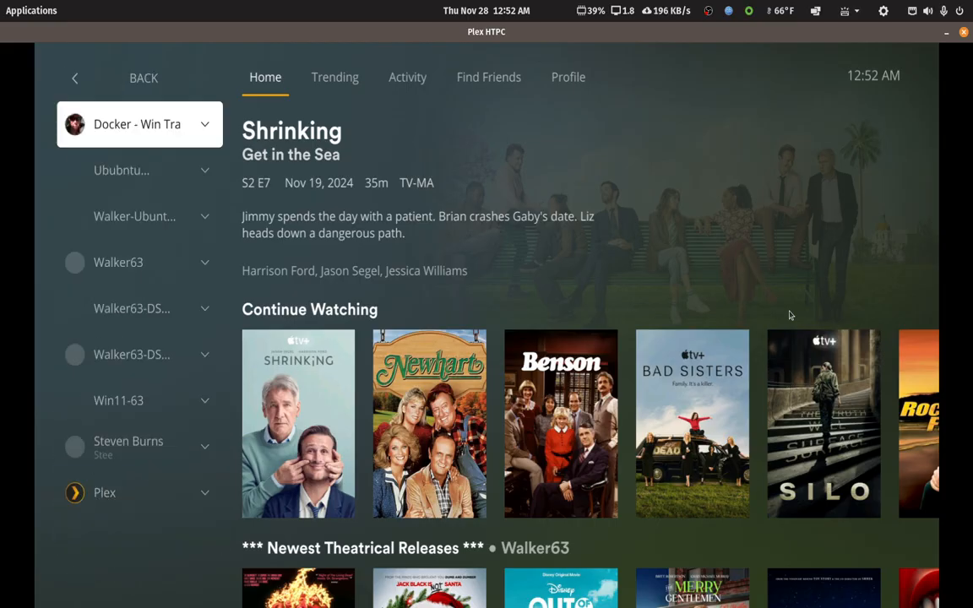
# Check the availability of the Win11-63 server, then return to the Docker - Win Transplant server in the list
pyautogui.press('Down')
pyautogui.press('Down')
pyautogui.press('Down')
pyautogui.press('Down')
pyautogui.press('Down')
pyautogui.press('Down')
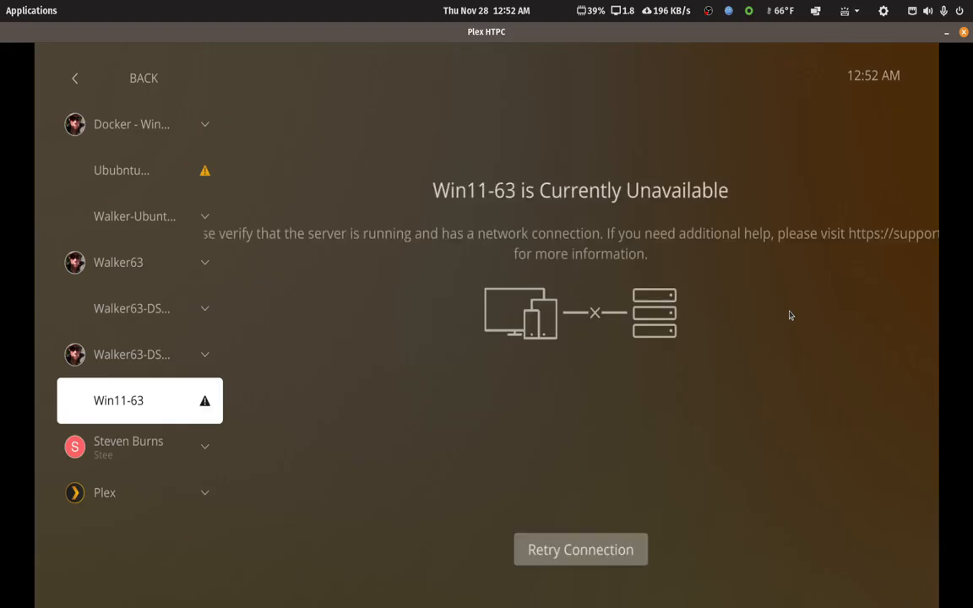
pyautogui.press('Up')
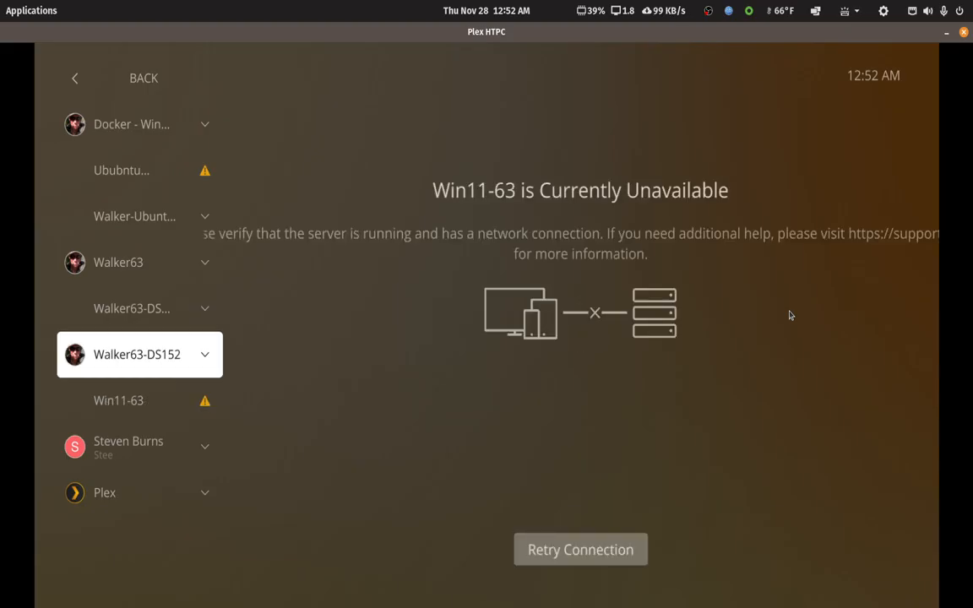
pyautogui.press('Up')
pyautogui.press('Up')
pyautogui.press('Up')
pyautogui.press('Up')
pyautogui.press('Up')
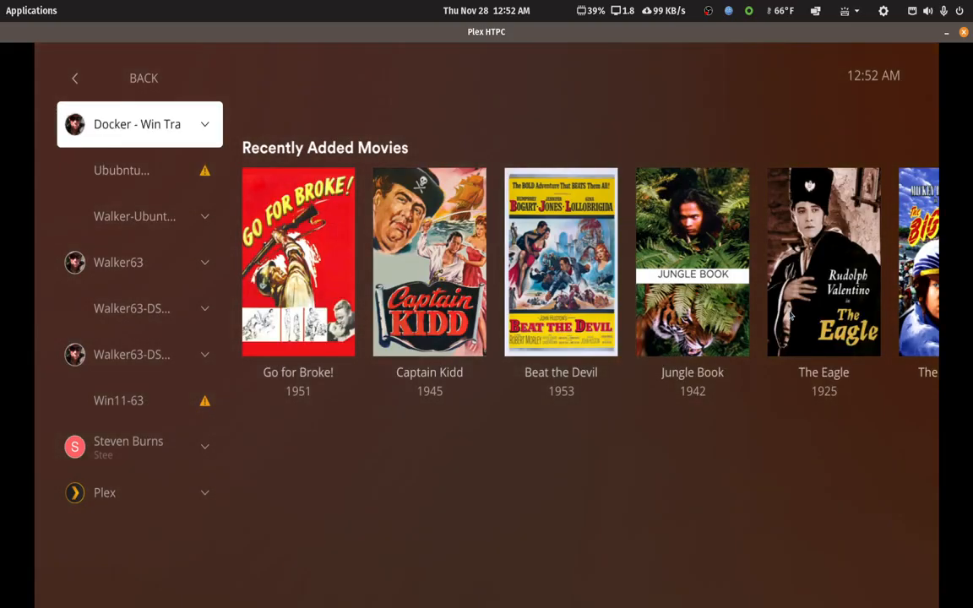
# Expand the Docker - Win Transplant server and open its "Movies - Win11 to move" library
pyautogui.press('Return')
pyautogui.press('Down')
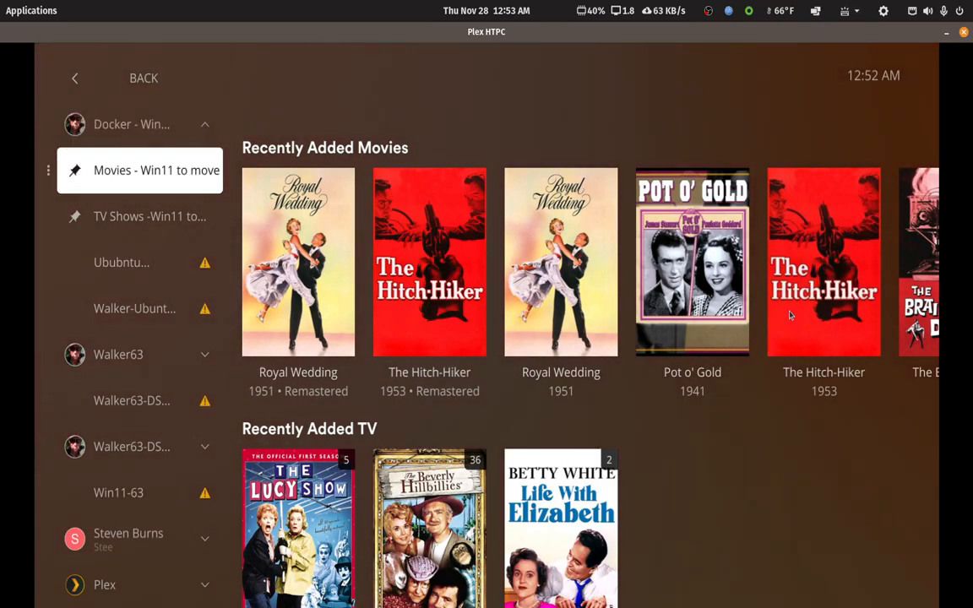
pyautogui.press('Return')
pyautogui.press('Down')
pyautogui.press('Up')
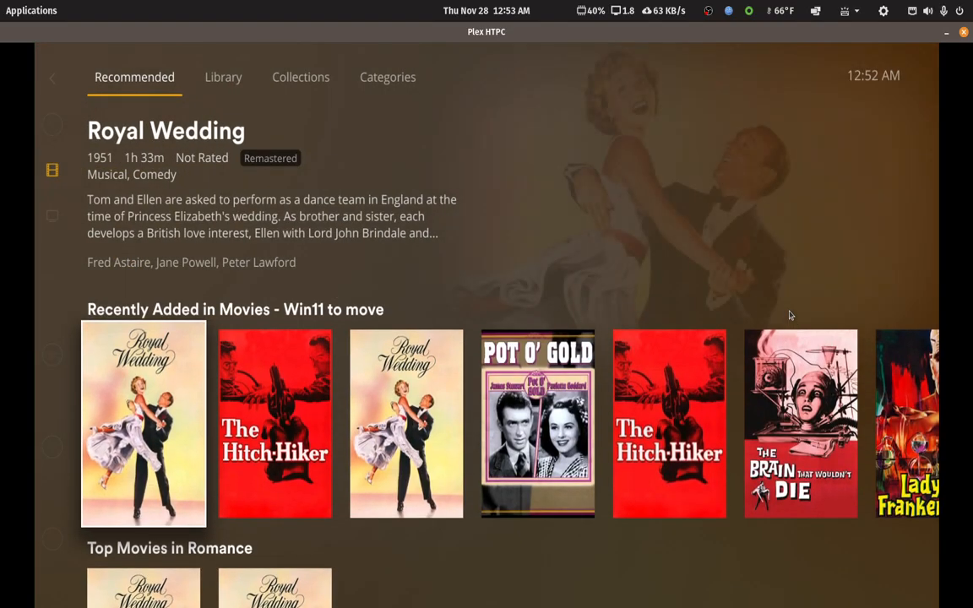
# Find Big Buck Bunny among the recently added movies, start playing it and stop the playback
pyautogui.press('Right')
pyautogui.press('Right')
pyautogui.press('Right')
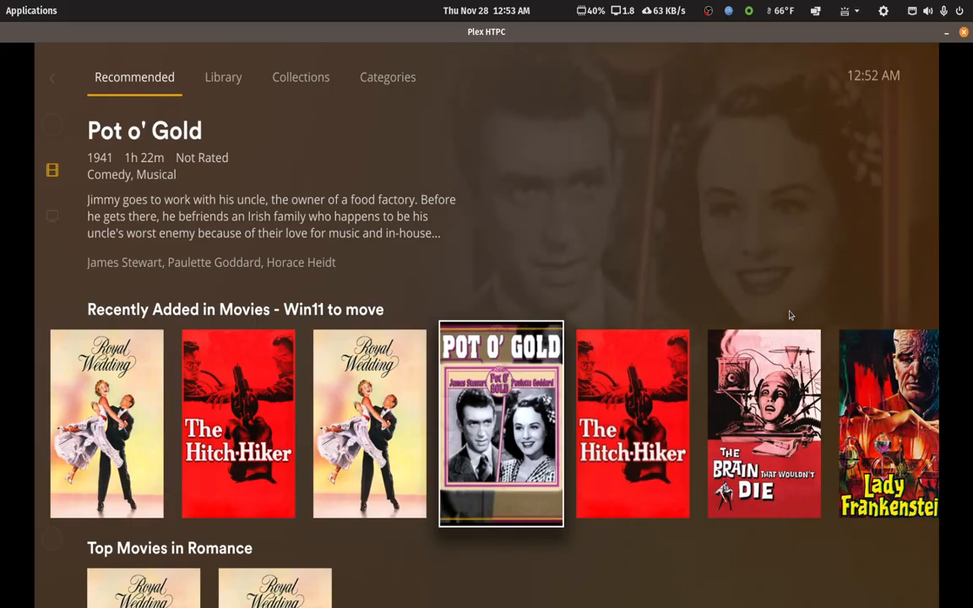
pyautogui.press('Right')
pyautogui.press('Right')
pyautogui.press('Right')
pyautogui.press('Right')
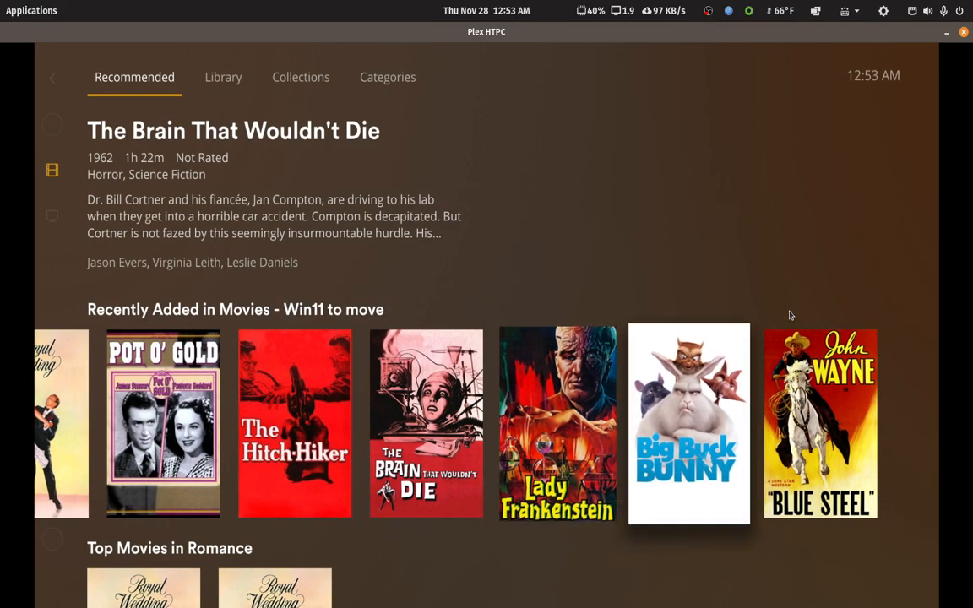
pyautogui.press('Return')
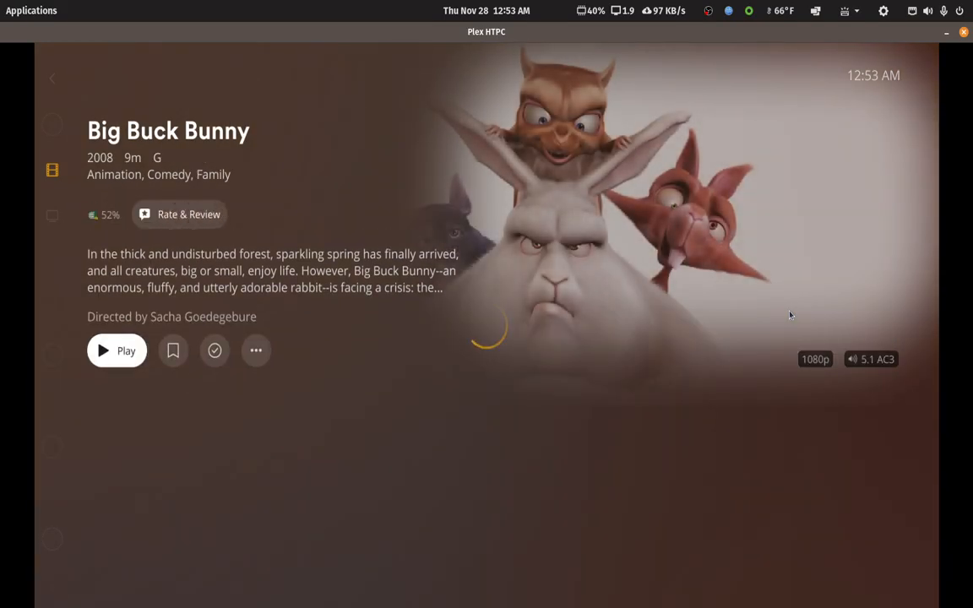
pyautogui.press('Return')
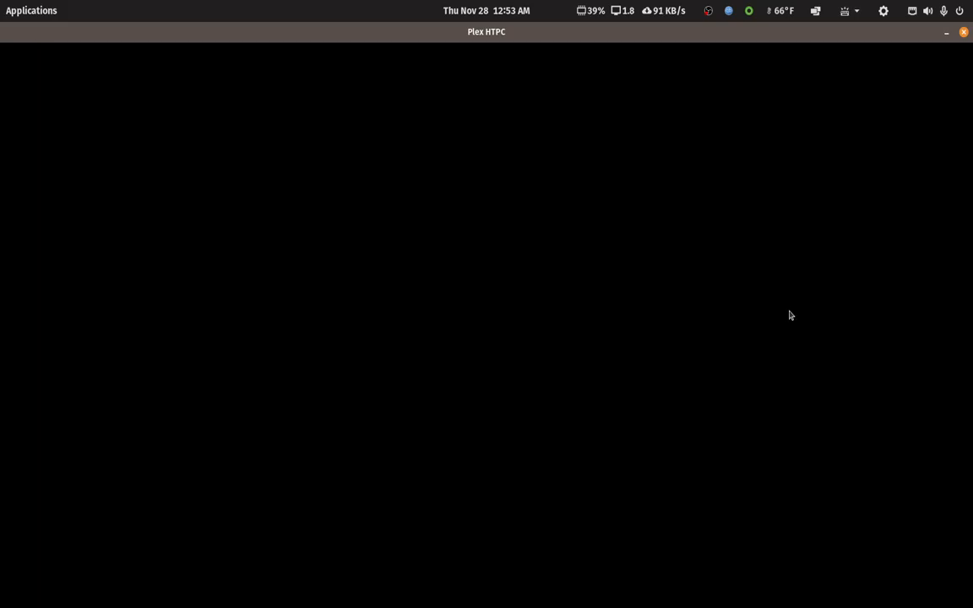
pyautogui.press('Escape')
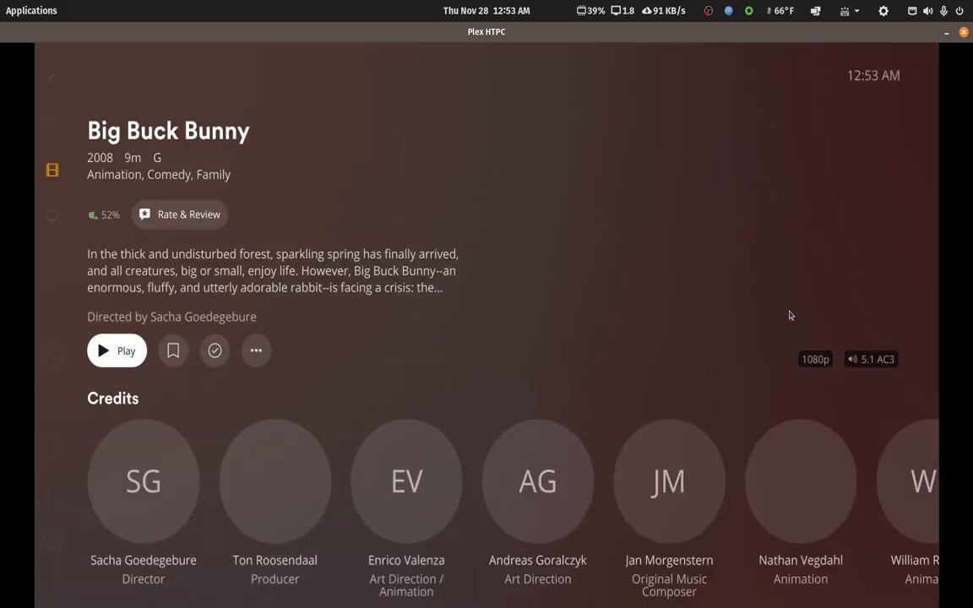
# Leave the Big Buck Bunny details and view the collections of the "Movies - Win11 to move" library
pyautogui.press('Escape')
pyautogui.press('Up')
pyautogui.press('Right')
pyautogui.press('Right')
pyautogui.press('Down')
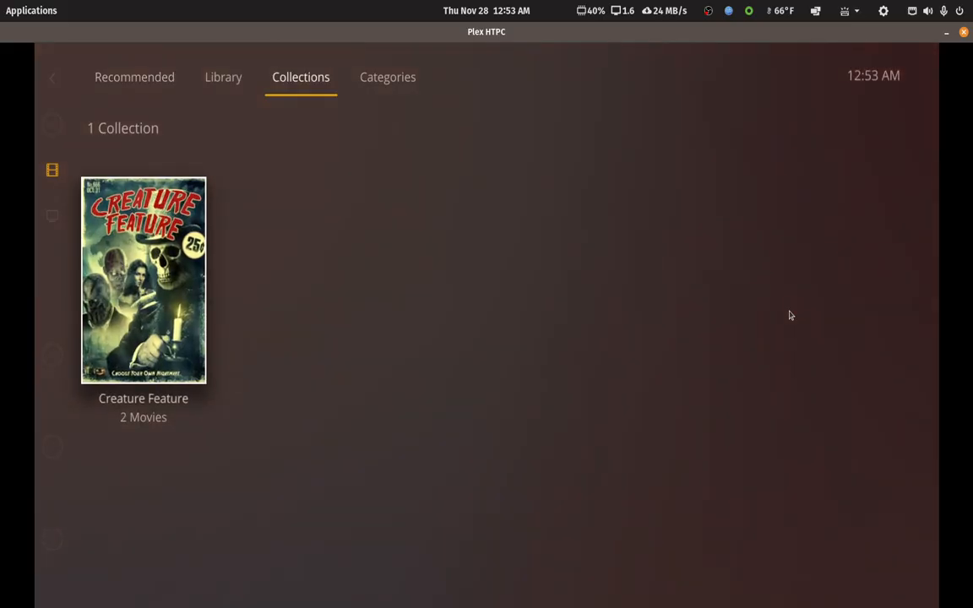
# Open the Creature Feature collection, start playing The Brain That Wouldn't Die, and stop it to return to the collection
pyautogui.press('Return')
pyautogui.press('Down')
pyautogui.press('Return')
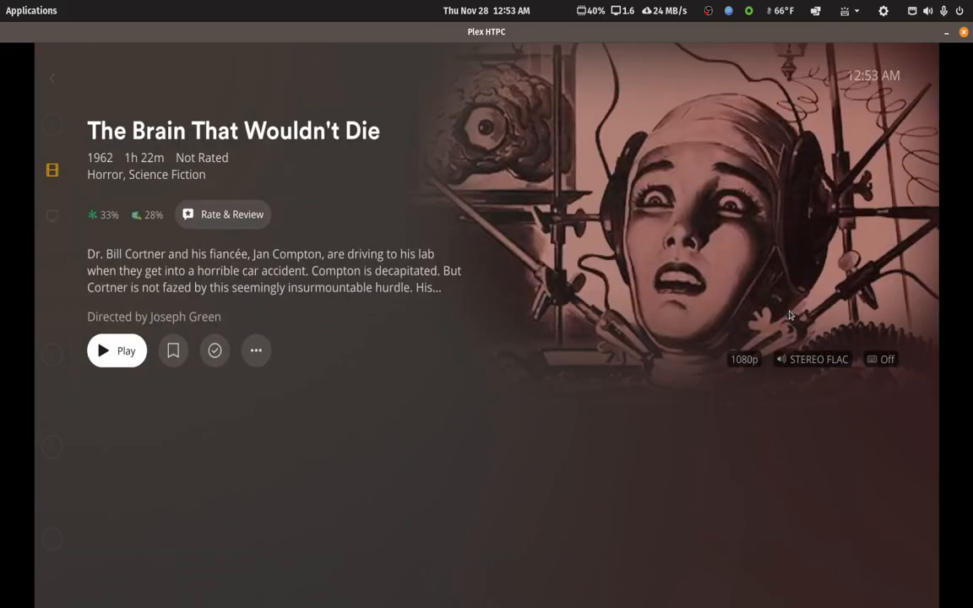
pyautogui.press('Return')
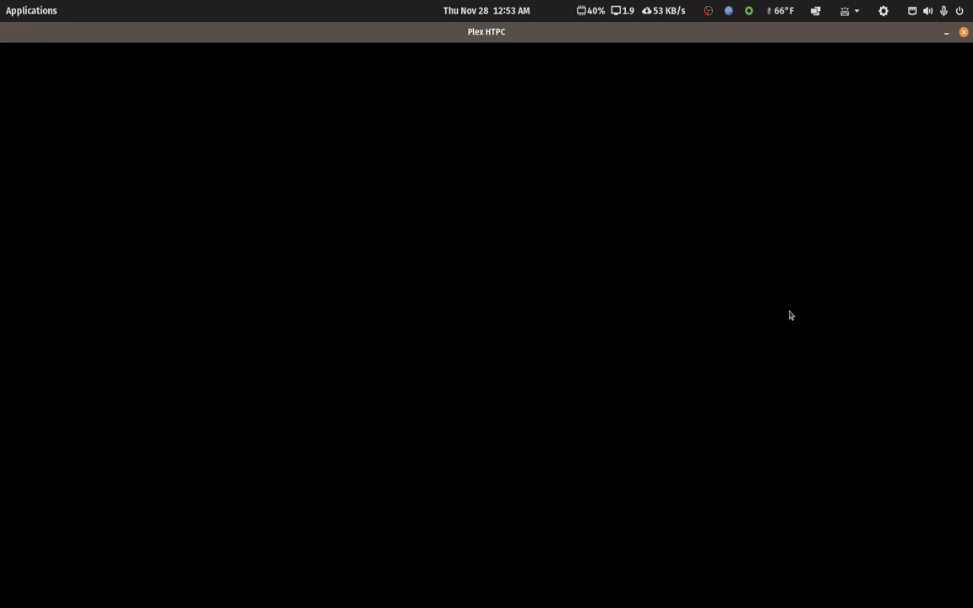
pyautogui.press('Escape')
pyautogui.press('Escape')
# Play Lady Frankenstein from the Creature Feature collection, then stop it and return to the collection
pyautogui.press('Right')
pyautogui.press('Return')
pyautogui.press('Return')
pyautogui.press('Escape')
pyautogui.press('Escape')
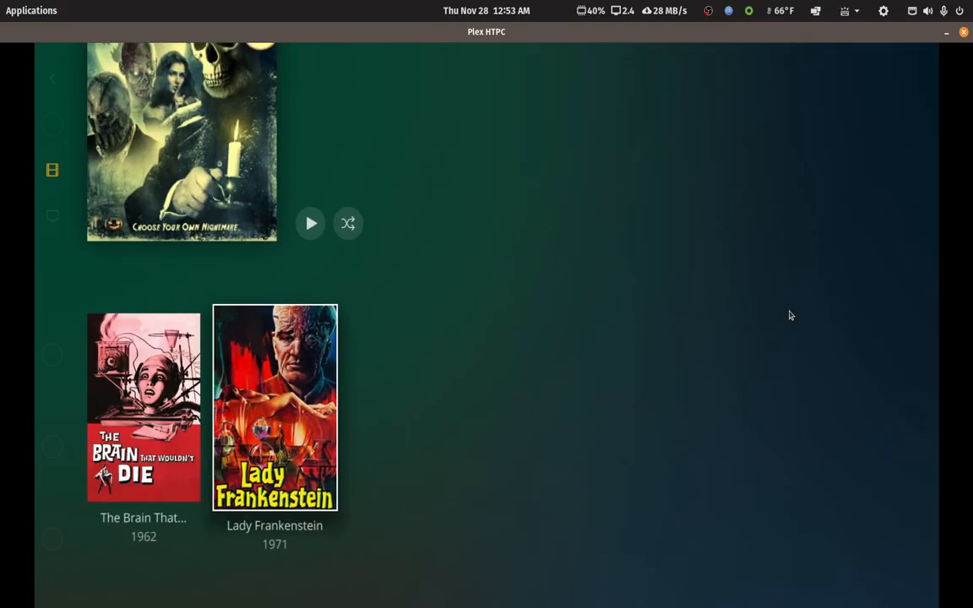
# Leave the collection and show all titles of the "TV Shows -Win11 to move" library
pyautogui.press('Escape')
pyautogui.press('Escape')
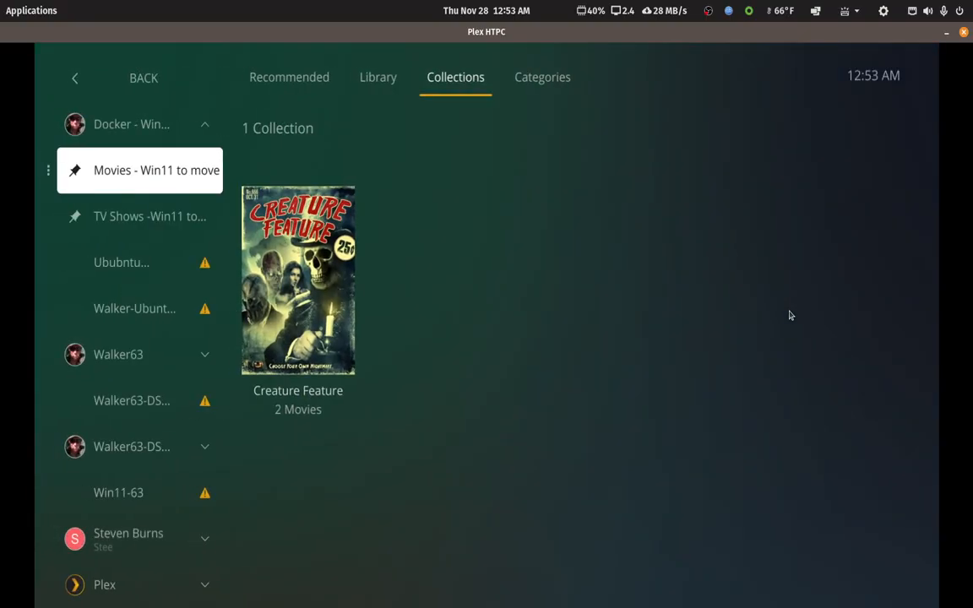
pyautogui.press('Down')
pyautogui.press('Return')
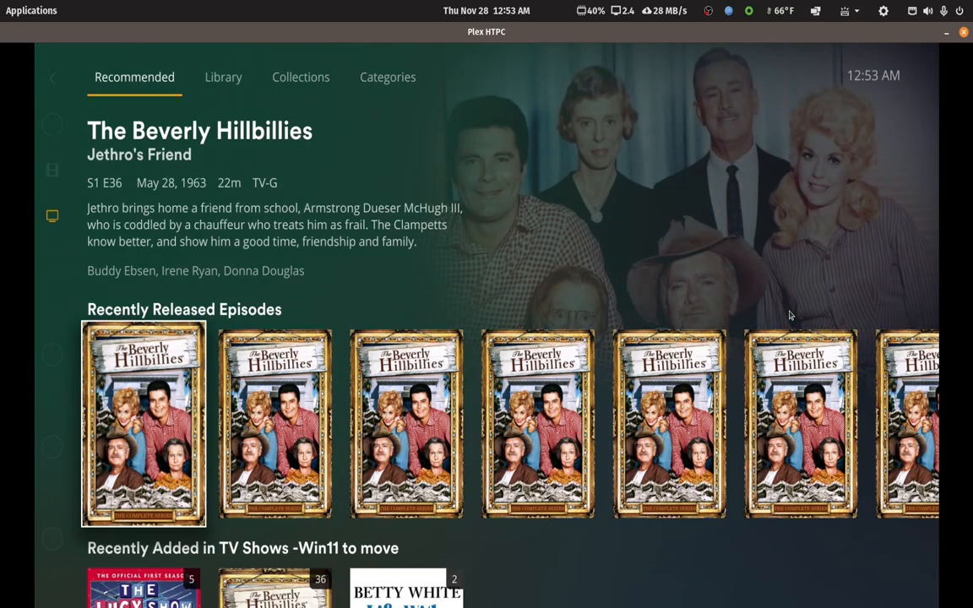
pyautogui.press('Up')
pyautogui.press('Right')
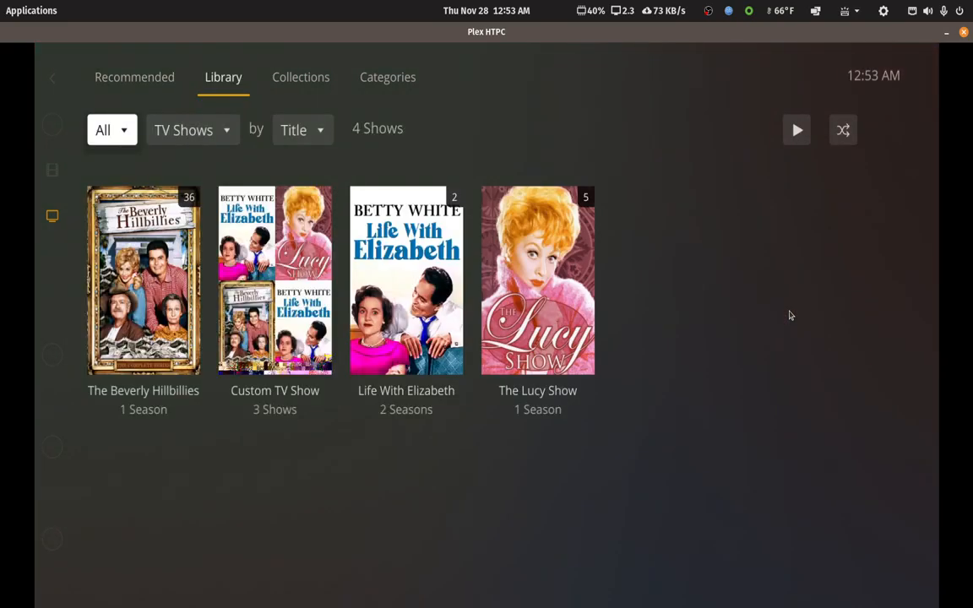
# Play an episode from Season 1 of Life With Elizabeth, then stop it and return to the show list
pyautogui.press('Right')
pyautogui.press('Down')
pyautogui.press('Right')
pyautogui.press('Right')
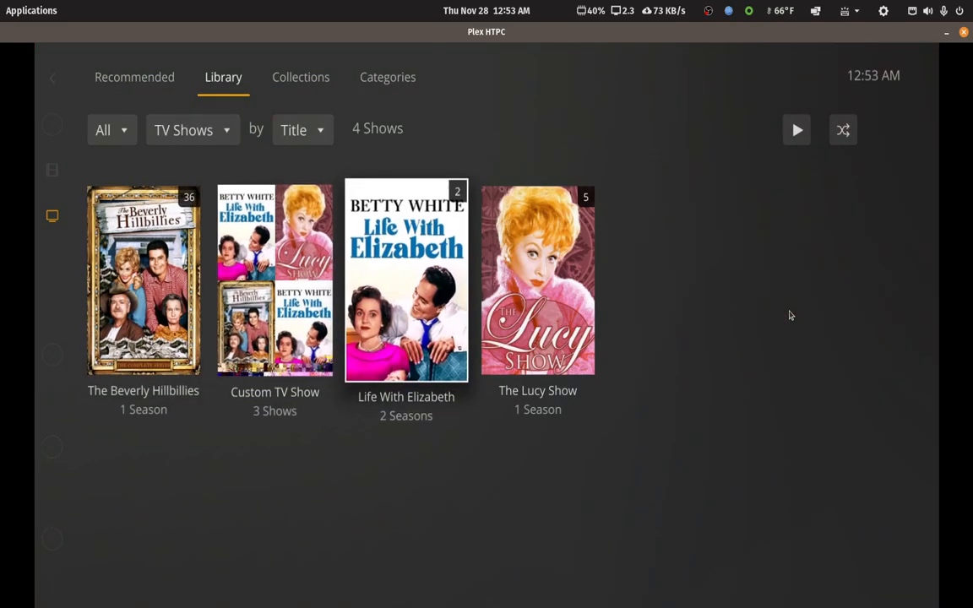
pyautogui.press('Return')
pyautogui.press('Down')
pyautogui.press('Right')
pyautogui.press('Return')
pyautogui.press('Return')
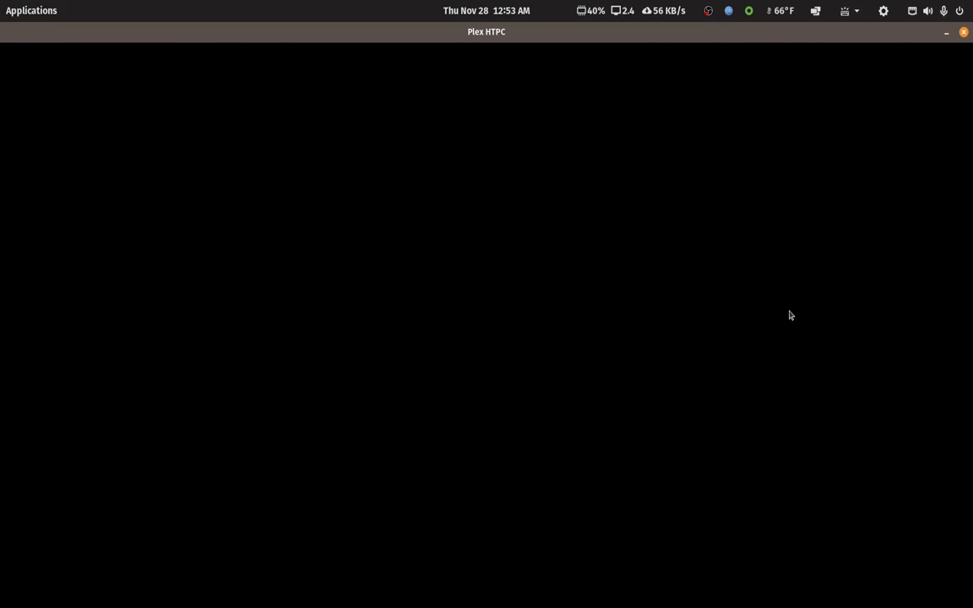
pyautogui.press('Escape')
pyautogui.press('Escape')
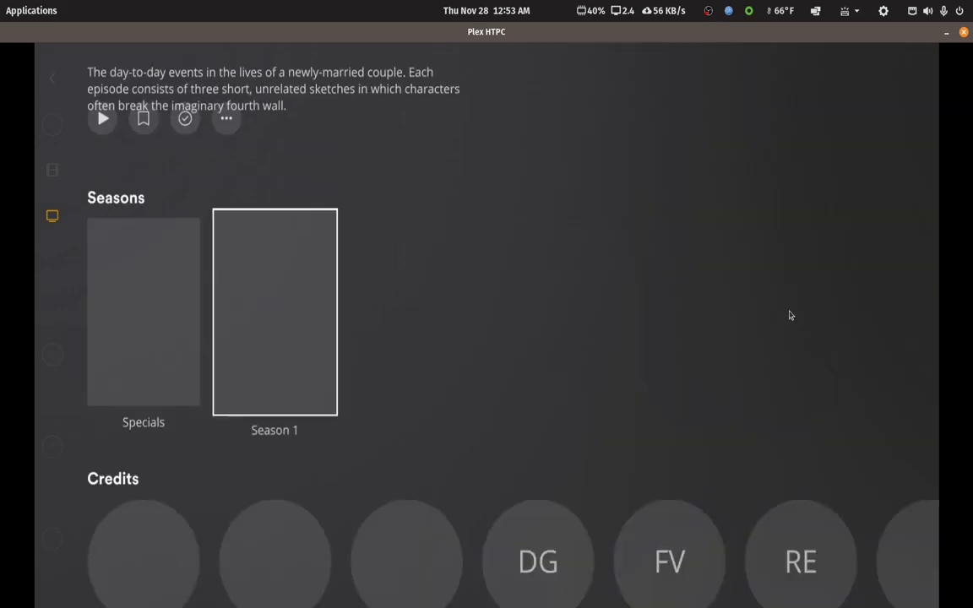
pyautogui.press('Escape')
# Start an episode from Season 1 of The Beverly Hillbillies and stop the playback
pyautogui.press('Left')
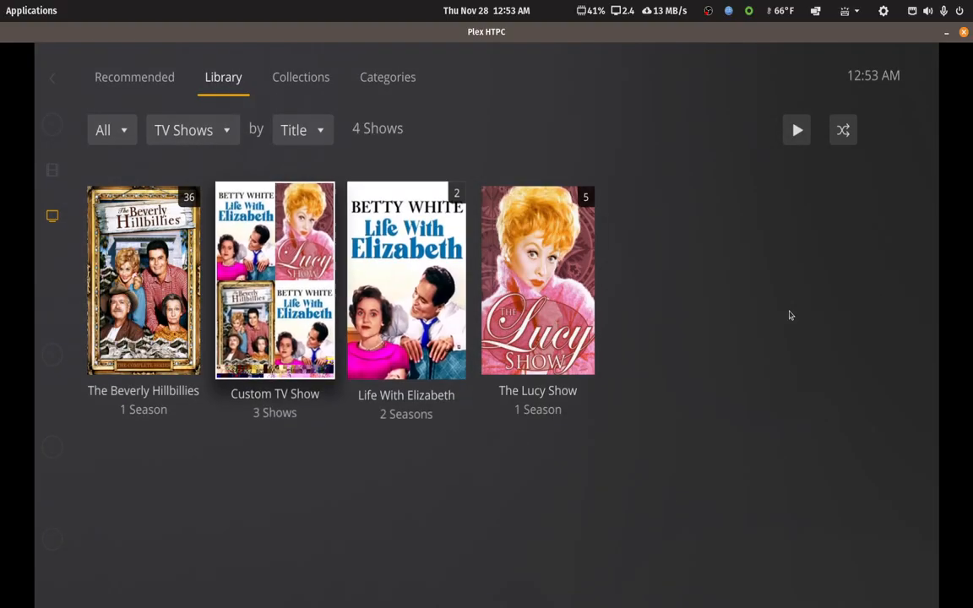
pyautogui.press('Left')
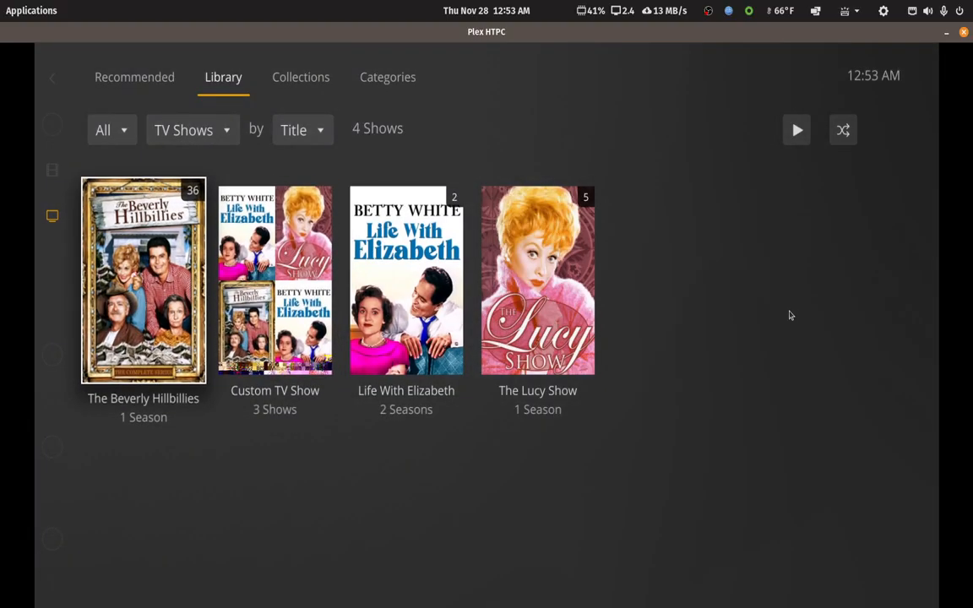
pyautogui.press('Return')
pyautogui.press('Down')
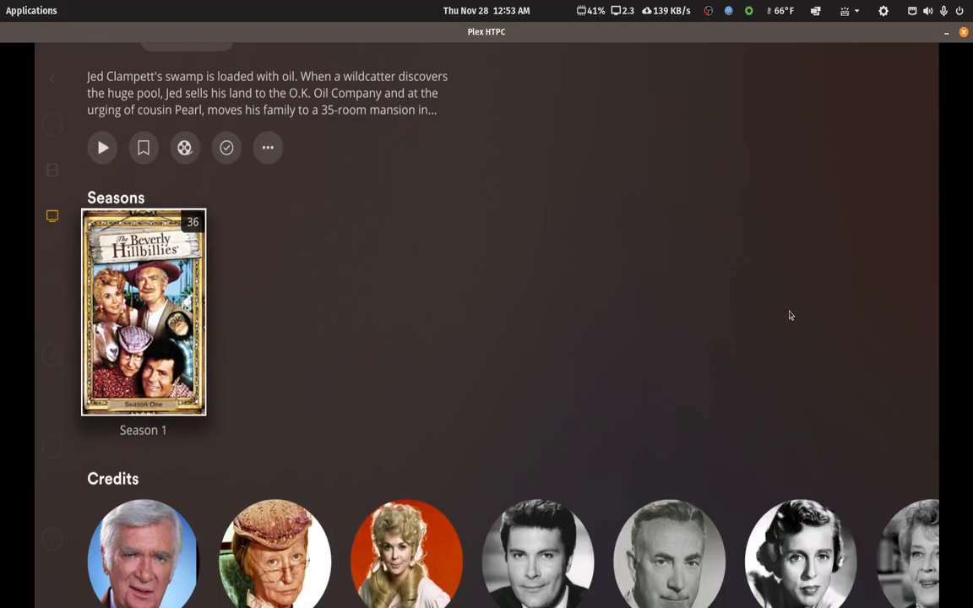
pyautogui.press('Return')
pyautogui.press('Return')
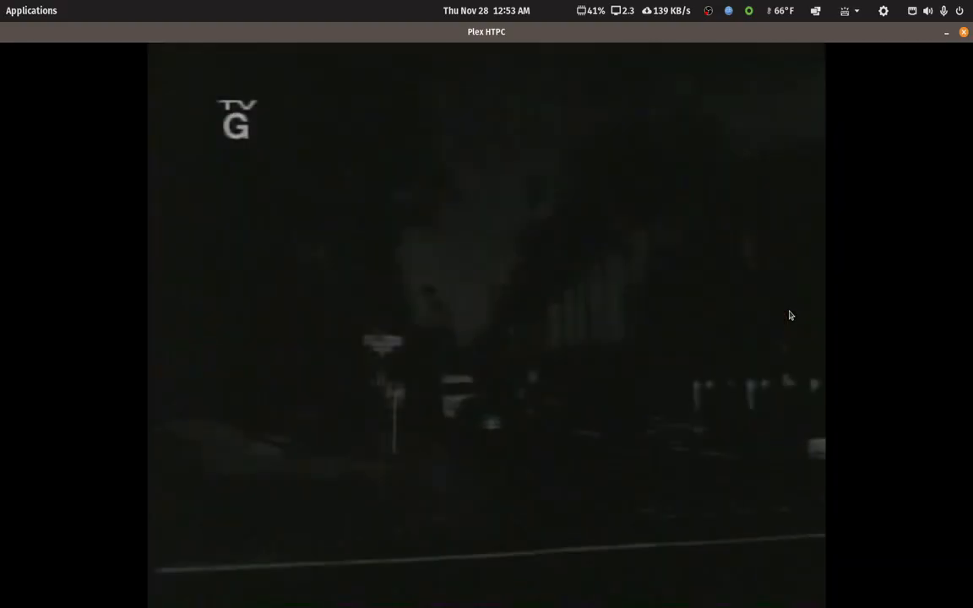
pyautogui.press('Escape')
pyautogui.press('Escape')
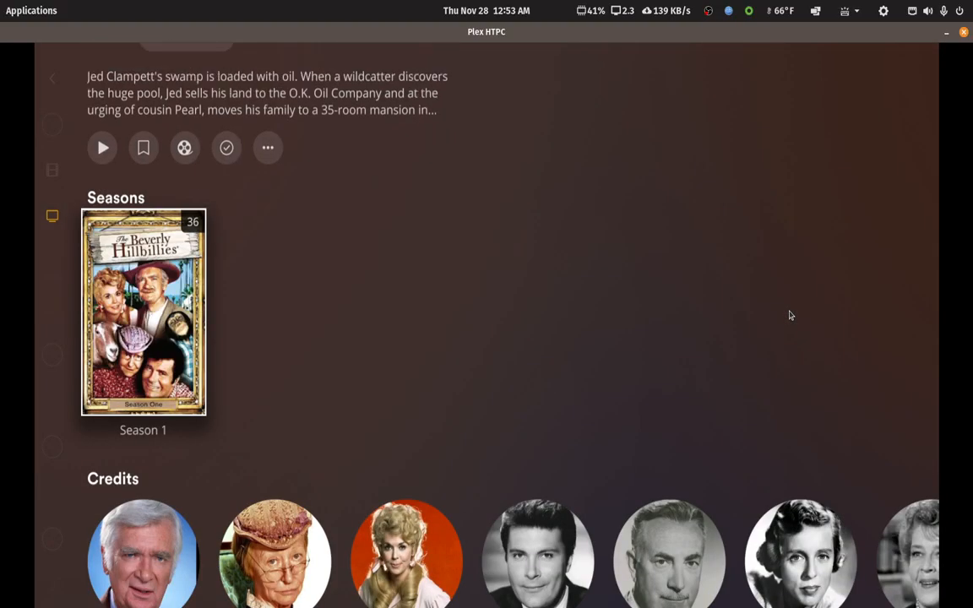
# Back out of The Beverly Hillbillies and the TV library and exit Plex HTPC
pyautogui.press('Escape')
pyautogui.press('Escape')
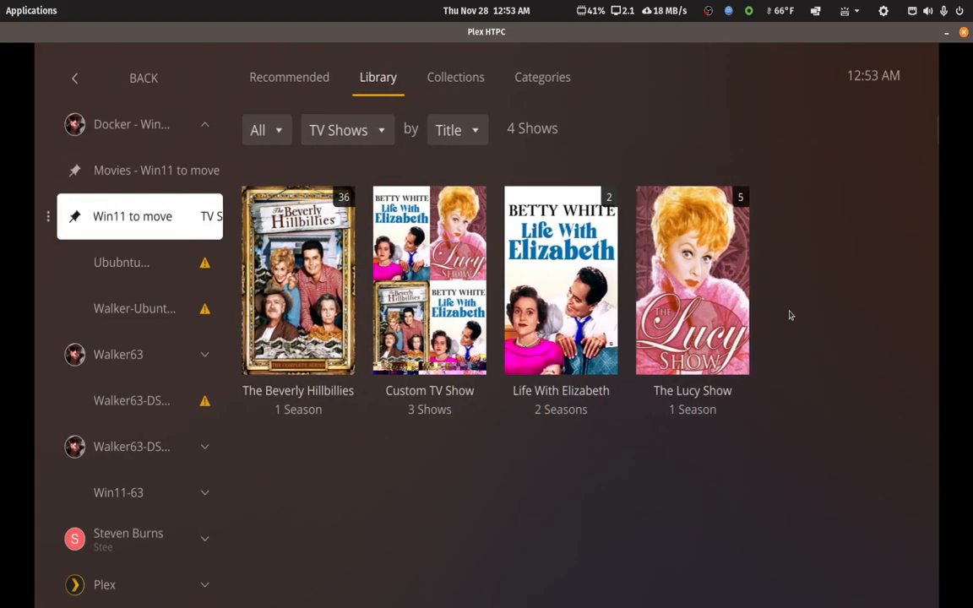
pyautogui.press('Escape')
pyautogui.press('Escape')
pyautogui.press('Escape')
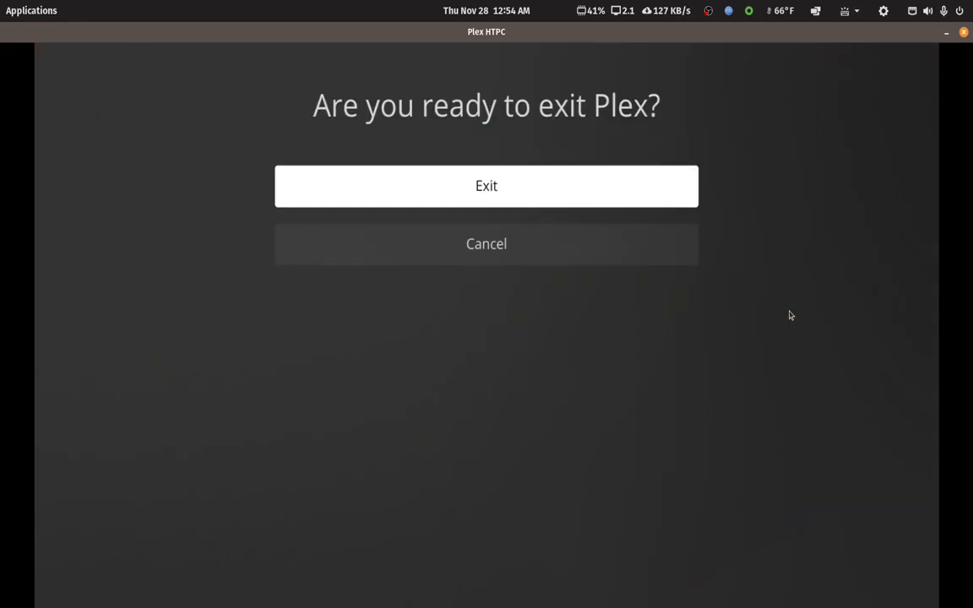
pyautogui.press('Return')
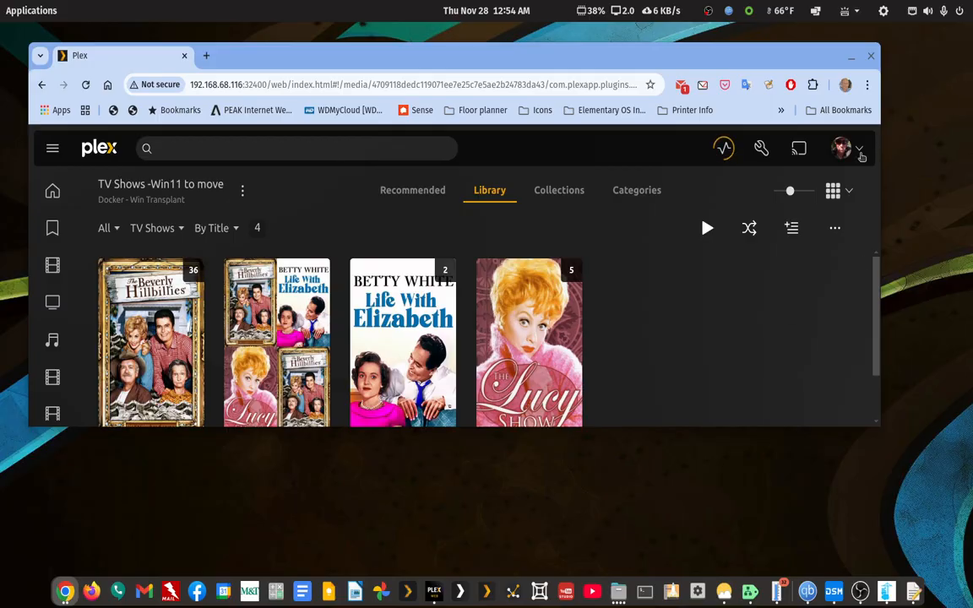
# In the Plex web app in Chrome, open the account settings and switch to the General settings page
pyautogui.click(844, 150)
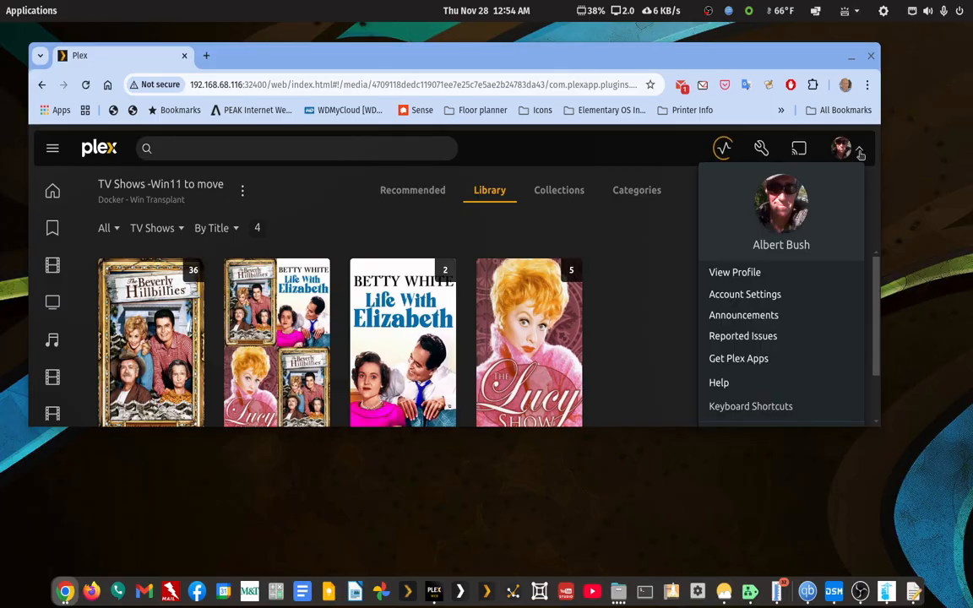
pyautogui.click(772, 294)
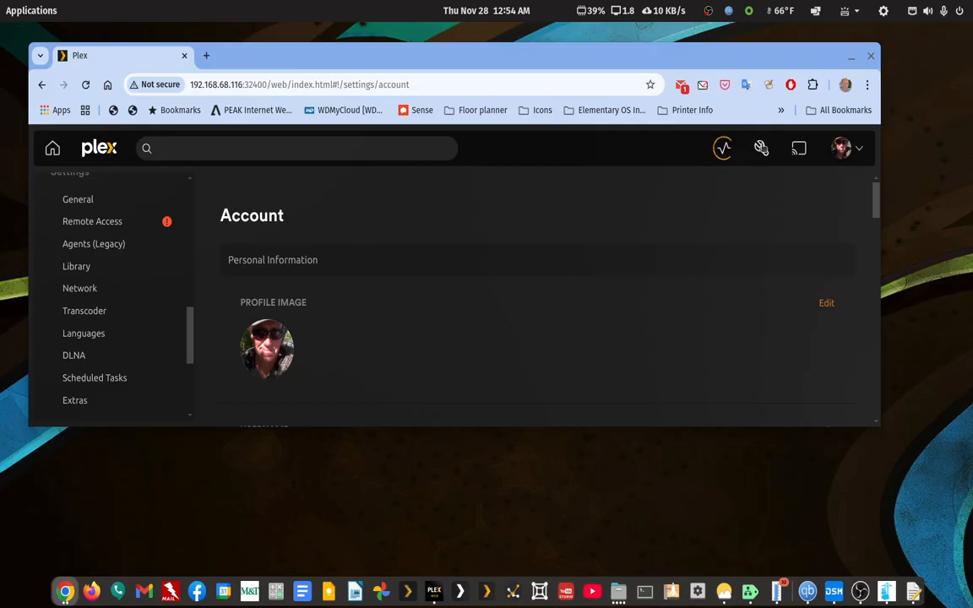
pyautogui.click(78, 200)
# Expand the server selector of Docker - Win Transplant in the settings and review the availability of the listed servers
pyautogui.scroll(3, 92, 226)
pyautogui.scroll(2, 89, 241)
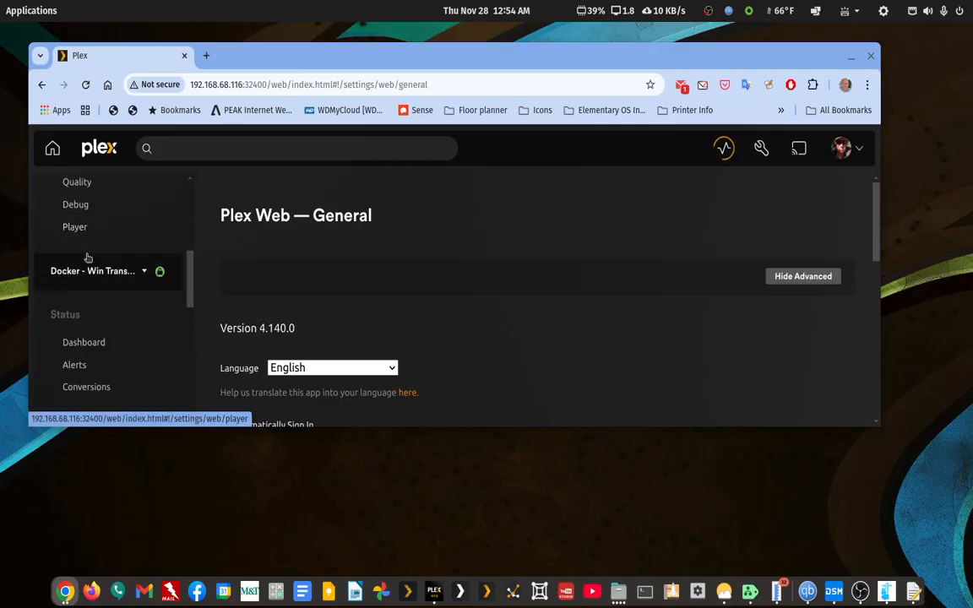
pyautogui.click(87, 272)
pyautogui.scroll(-2, 130, 332)
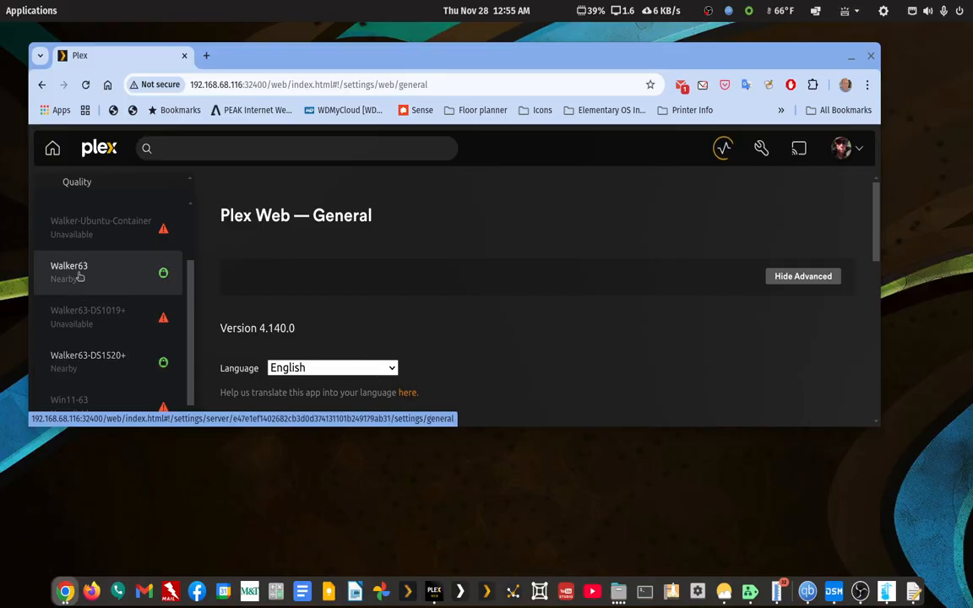
pyautogui.scroll(1, 78, 275)
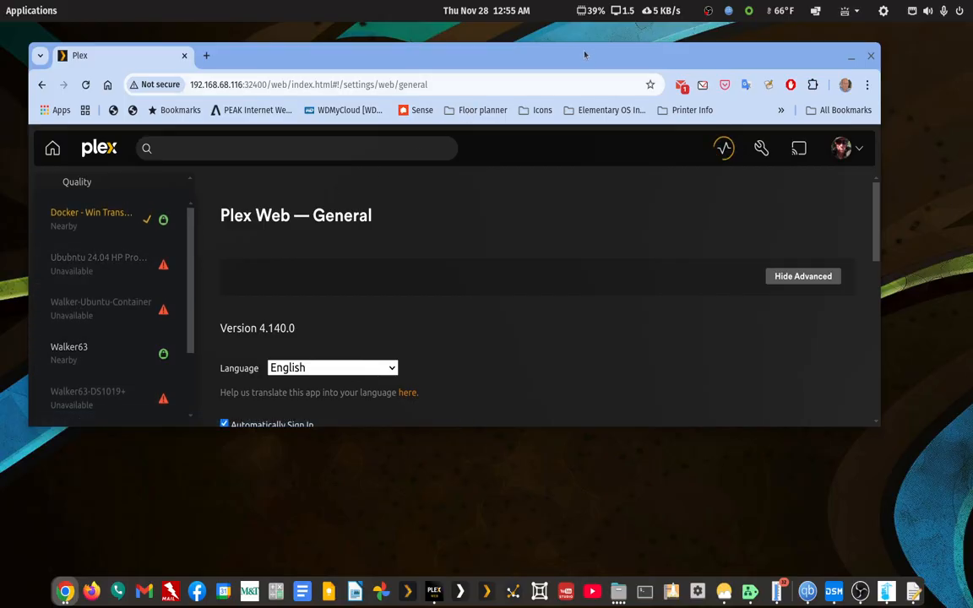